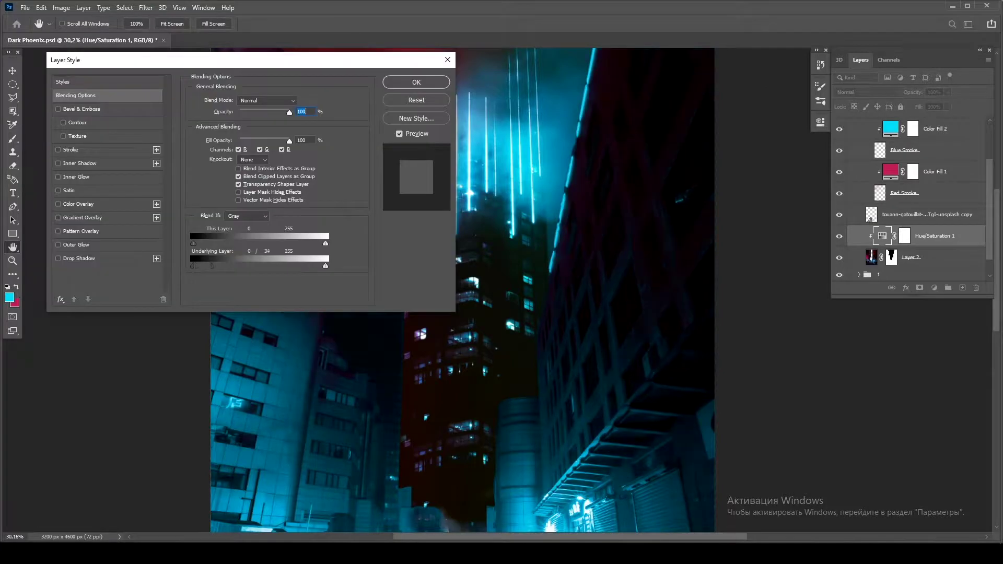
- Paint the Hue/Saturation 1 layer mask black over the street and lower left building with a soft round brush of about 1083 px
key("Escape")
key("b")
left_click(905, 235)
right_click(410, 214)
scroll(522, 365, "up", 3)
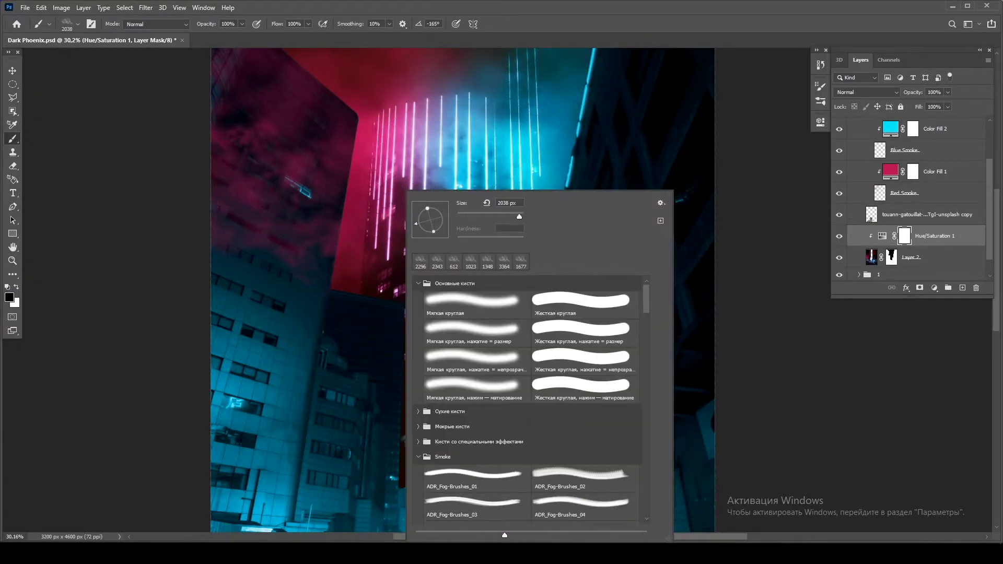
key("Escape")
key("bracketleft")
key("bracketleft")
key("bracketleft")
key("bracketleft")
key("bracketleft")
key("bracketleft")
key("bracketleft")
key("bracketleft")
key("bracketleft")
key("bracketleft")
scroll(403, 258, "down", 1)
left_click_drag(403, 257, 425, 269)
scroll(366, 287, "down", 4)
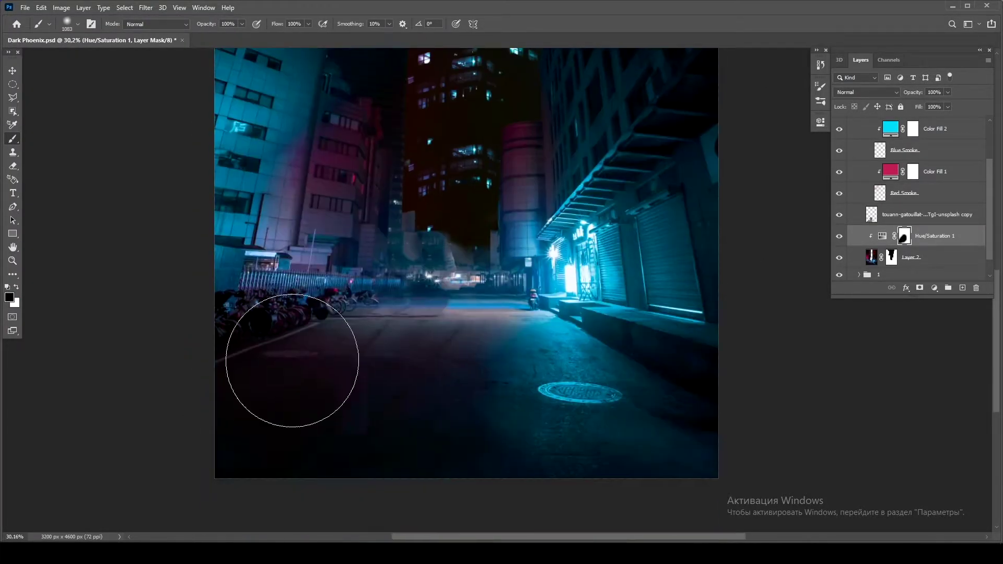
- Extend the black area of the Hue/Saturation 1 mask up the left building to its roof, and swap the brush colour to white
scroll(425, 347, "up", 5)
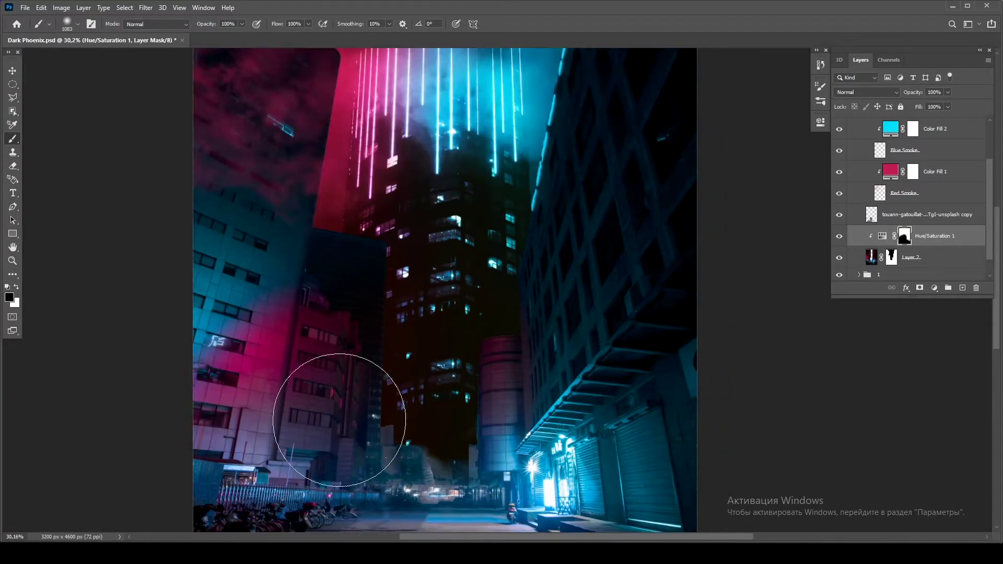
scroll(291, 302, "up", 2)
key("x")
scroll(587, 303, "down", 5)
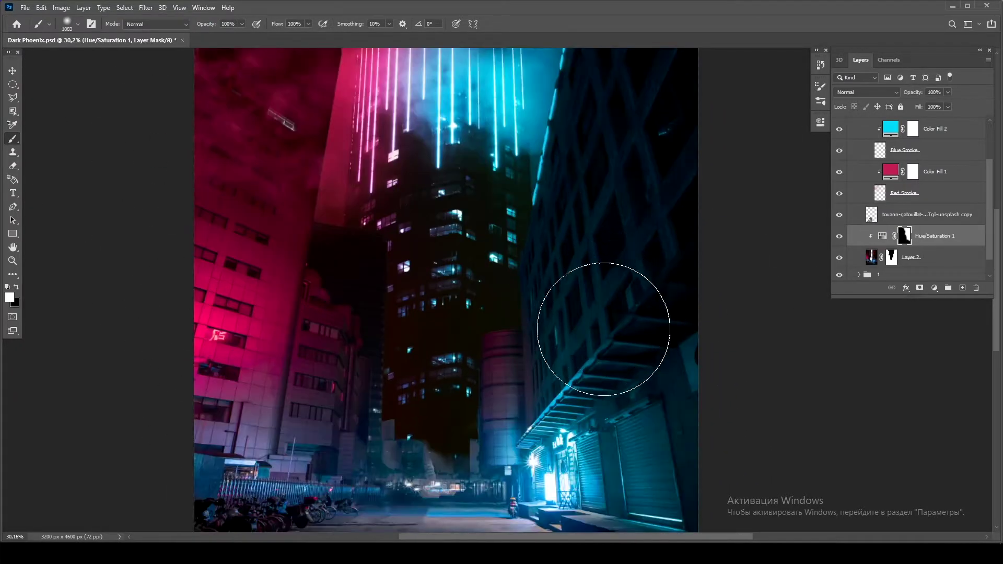
scroll(587, 302, "down", 3)
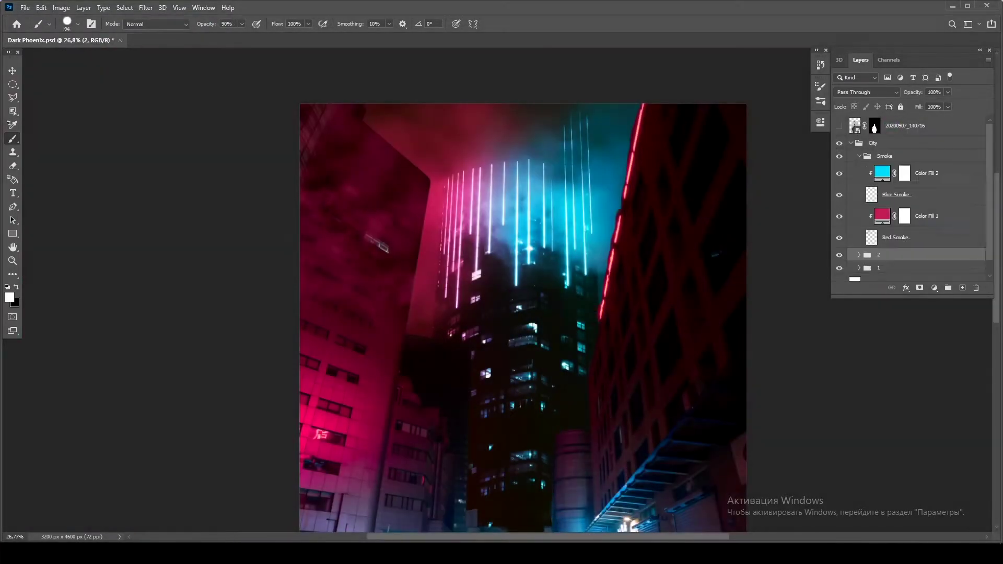
- Paint fog over the upper facade of the right building on the Blue Smoke layer with the fog brush at 90% opacity
left_click(896, 194)
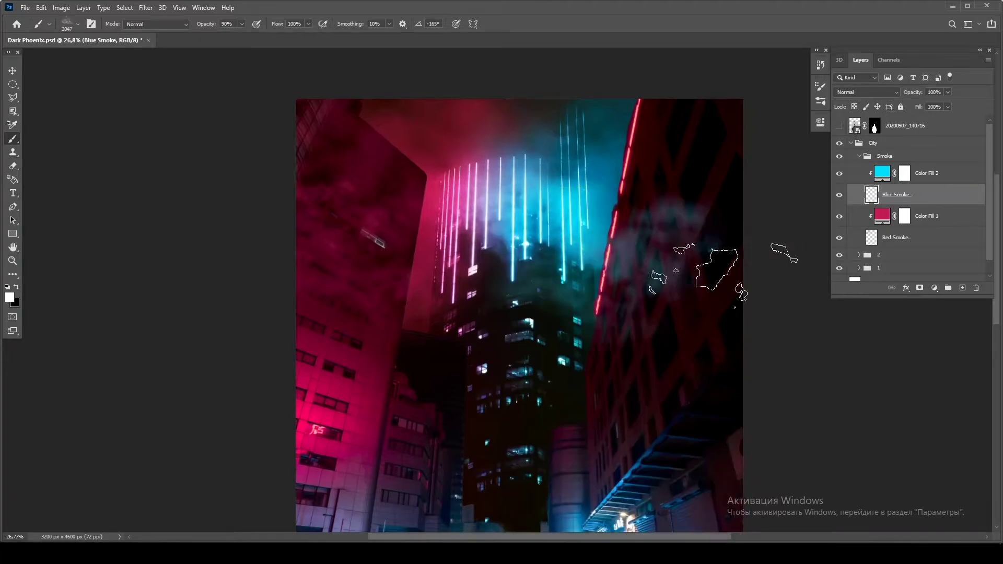
left_click(658, 112)
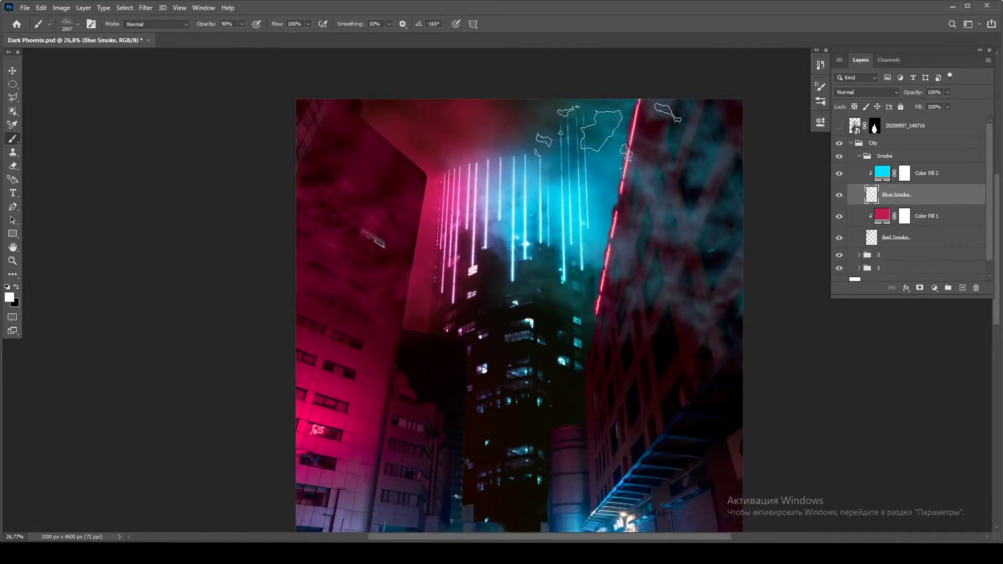
- Lower the fog brush opacity to 25% and brush faint smoke across the lower right building on the Blue Smoke layer
left_click(896, 237)
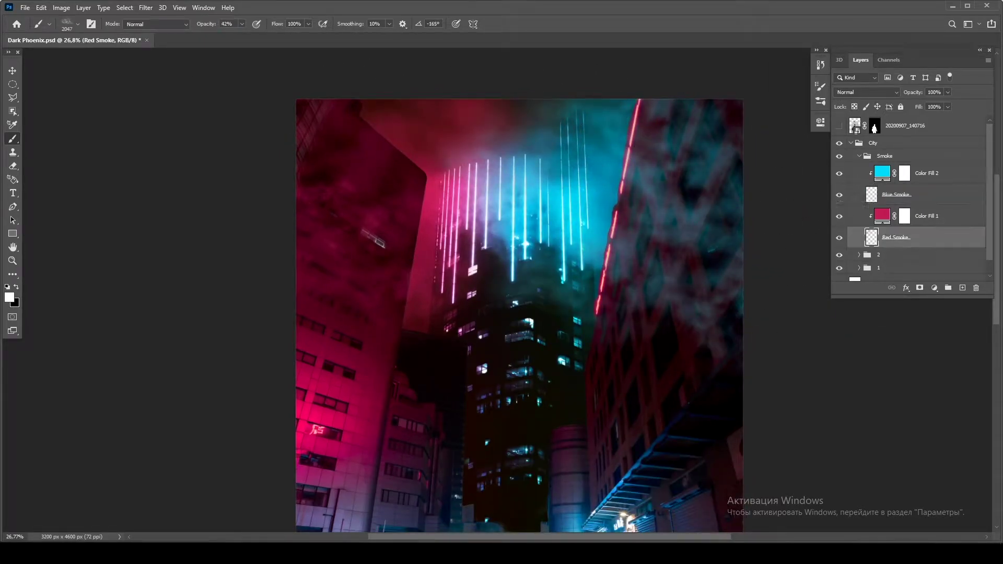
scroll(504, 290, "down", 3)
key("alt+bracketright")
key("alt+bracketright")
key("bracketleft")
key("bracketleft")
key("bracketleft")
key("bracketleft")
key("bracketleft")
key("bracketleft")
key("bracketleft")
key("bracketleft")
key("2")
key("5")
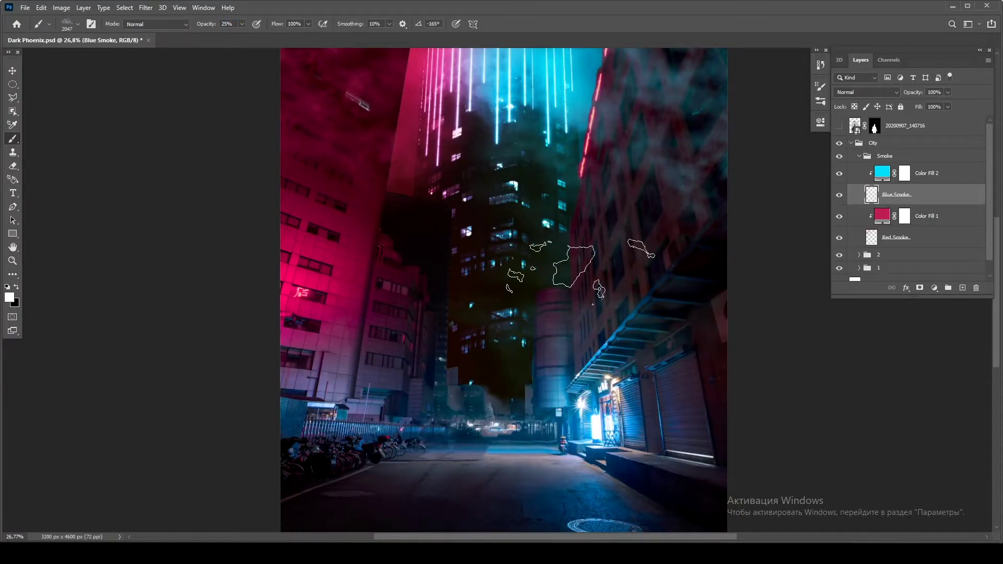
mouse_move(517, 319)
left_mouse_down()
mouse_move(565, 251)
mouse_move(627, 272)
left_mouse_up()
- Make the Red Smoke layer active with the fog brush at 1345 px, move back up the layer stack, and swap the painting colours
key("alt+bracketleft")
key("alt+bracketleft")
key("bracketright")
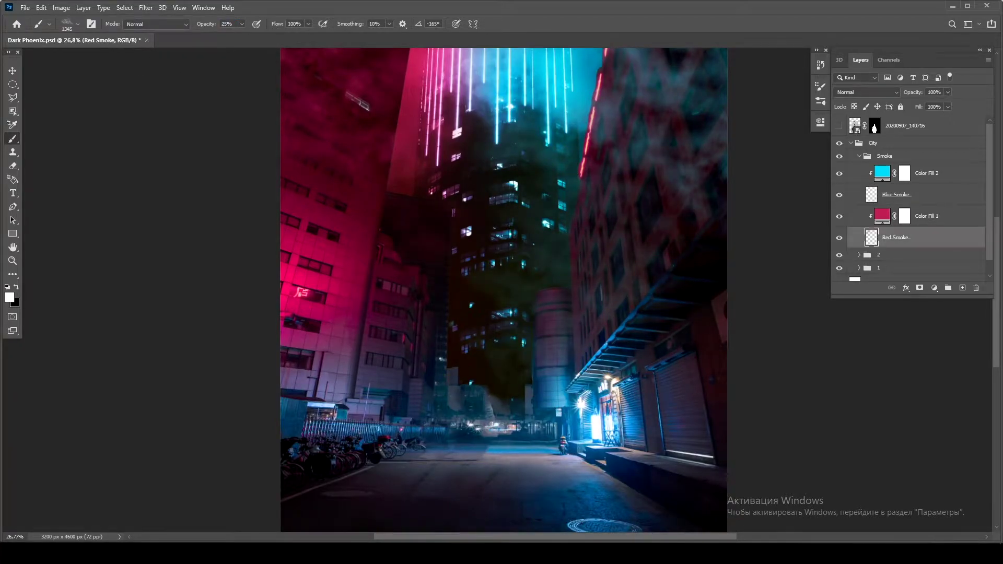
scroll(474, 290, "down", 1)
key("alt+bracketright")
key("alt+bracketright")
key("alt+bracketright")
key("x")
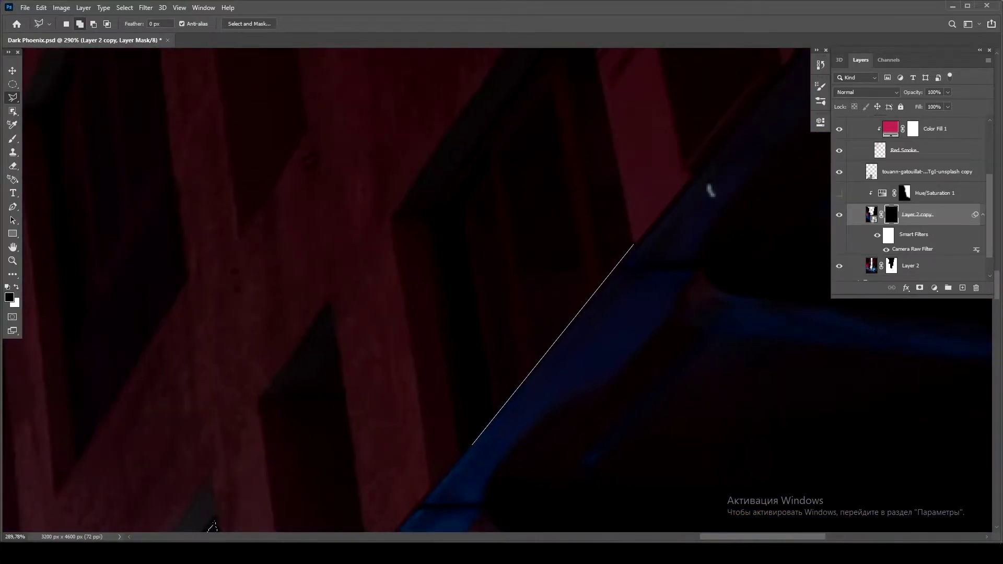
- Try painting white inside the selected window openings of the right building on the Layer 2 copy mask, and revert it
scroll(213, 527, "up", 5)
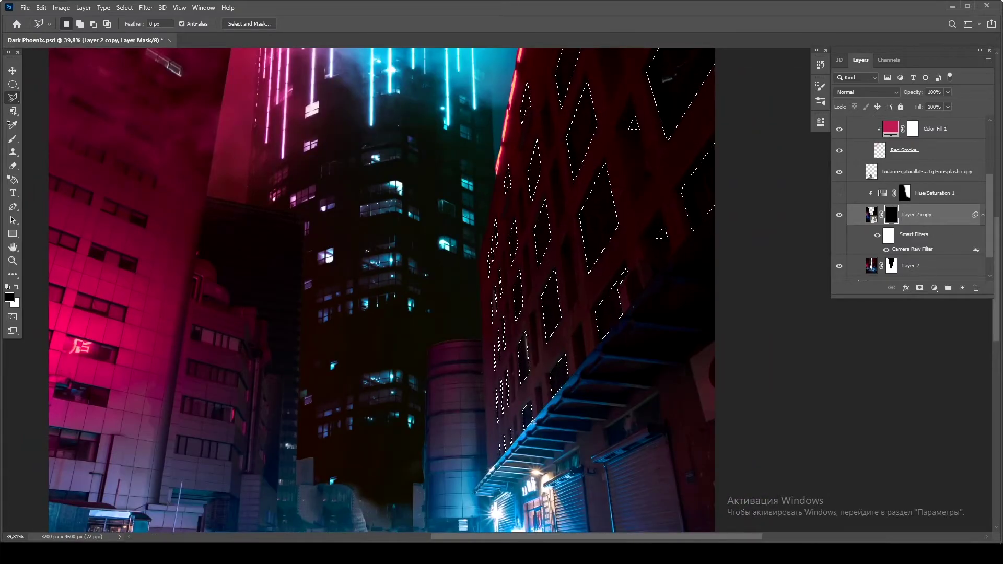
key("b")
key("x")
key("ctrl+0")
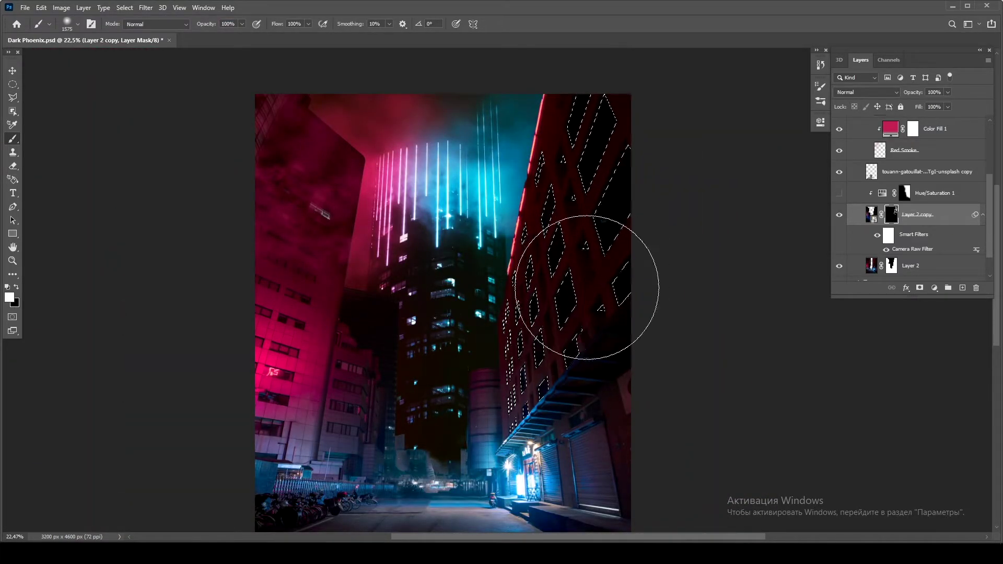
left_click(820, 65)
left_click(732, 79)
left_click(820, 65)
- Feather the window selection by 2 pixels and paint it white on the Layer 2 copy mask
key("w")
key("shift+F6")
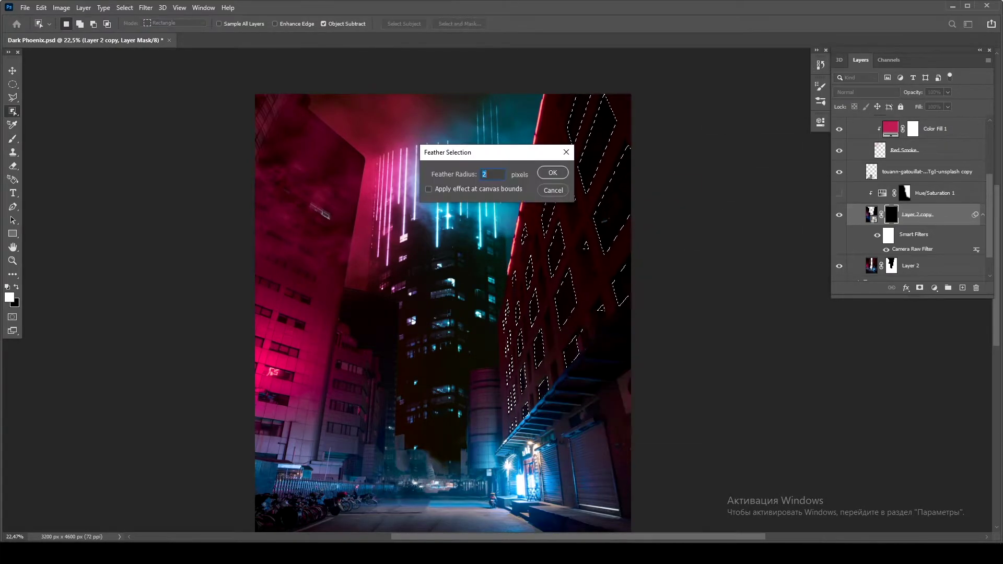
key("Return")
key("b")
scroll(578, 202, "up", 5)
scroll(759, 233, "down", 5)
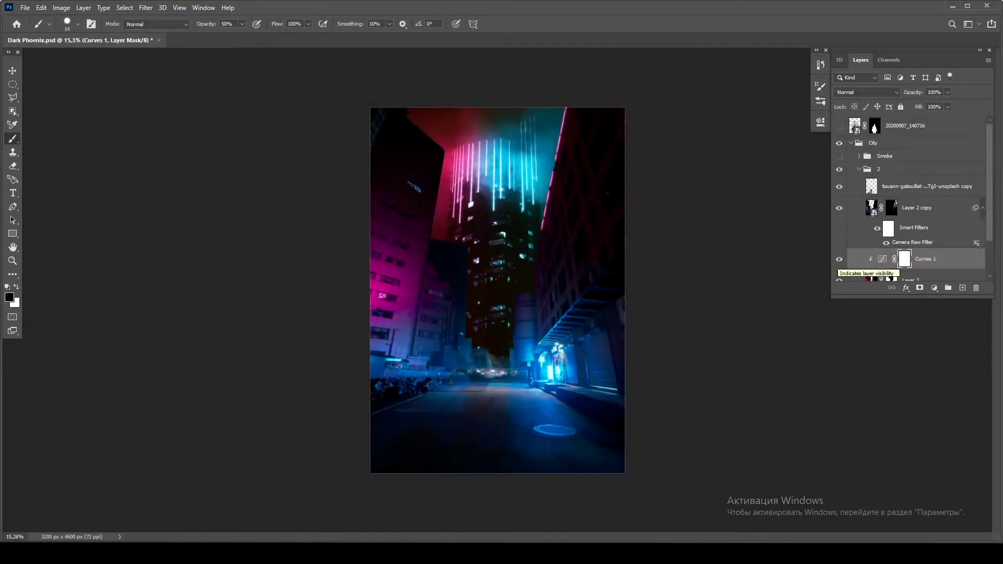
- Set the clipped Hue/Saturation adjustment above Layer 2 to hue -142, saturation -29 and lightness -7
left_click(905, 259)
double_click(883, 259)
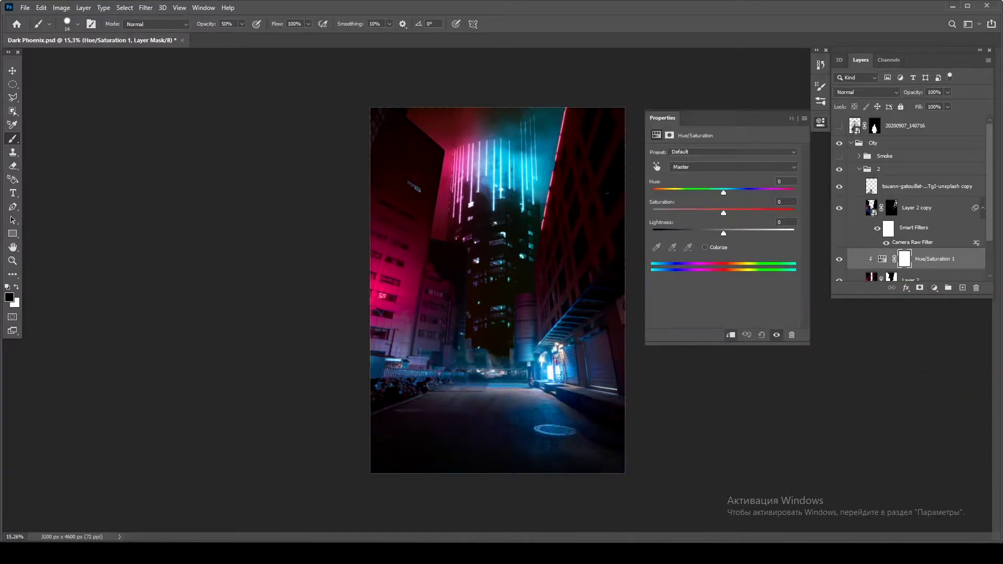
left_click(839, 259)
left_click_drag(785, 192, 663, 192)
left_click_drag(739, 212, 717, 233)
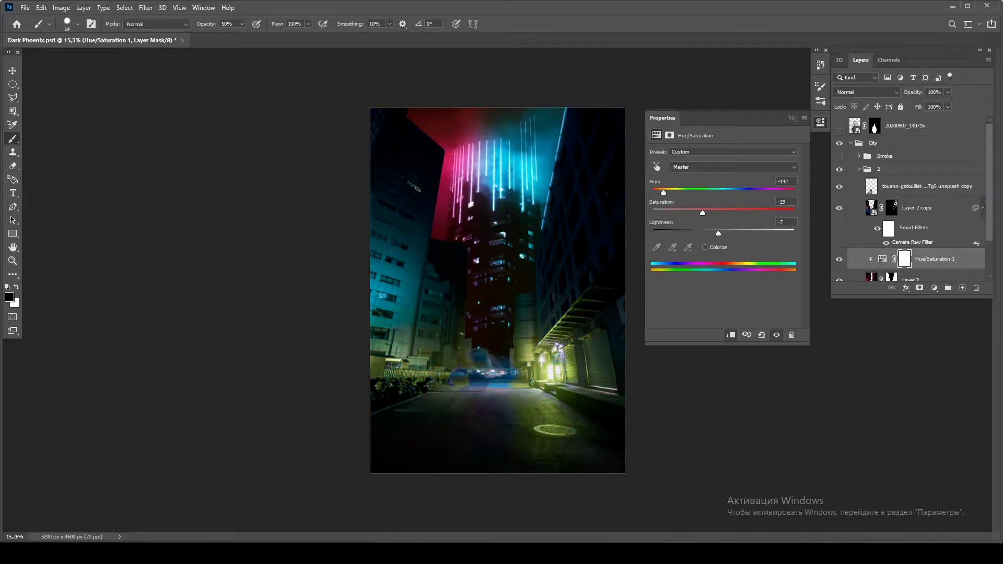
- Invert the Hue/Saturation 1 mask to black and prepare a soft round 584 px brush at 35% opacity
scroll(533, 282, "up", 5)
key("ctrl+i")
right_click(598, 193)
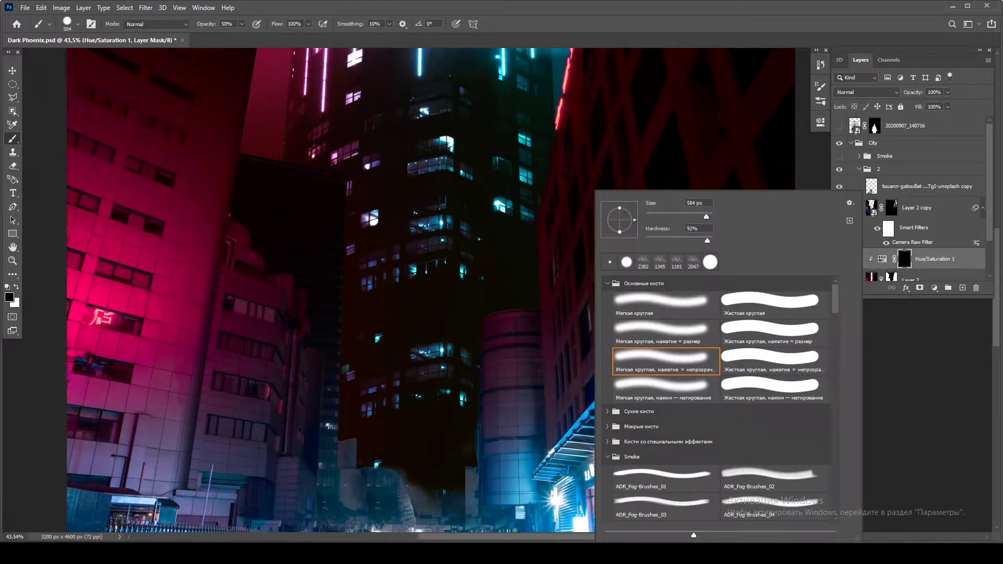
key("Escape")
key("3")
key("5")
- Paint white on the Hue/Saturation 1 mask over the upper right building and its light strip to turn them blue
scroll(329, 287, "up", 3)
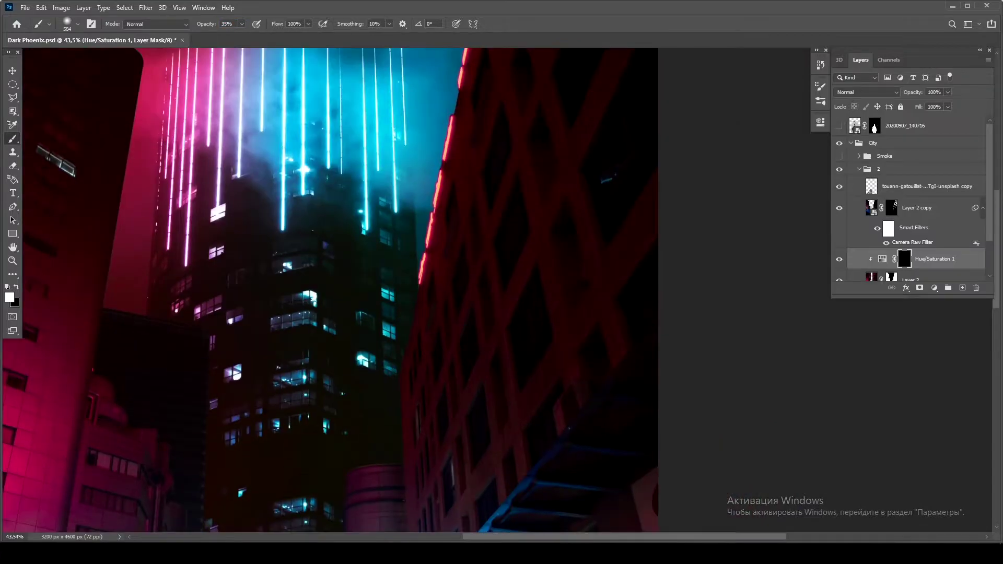
scroll(330, 287, "up", 3)
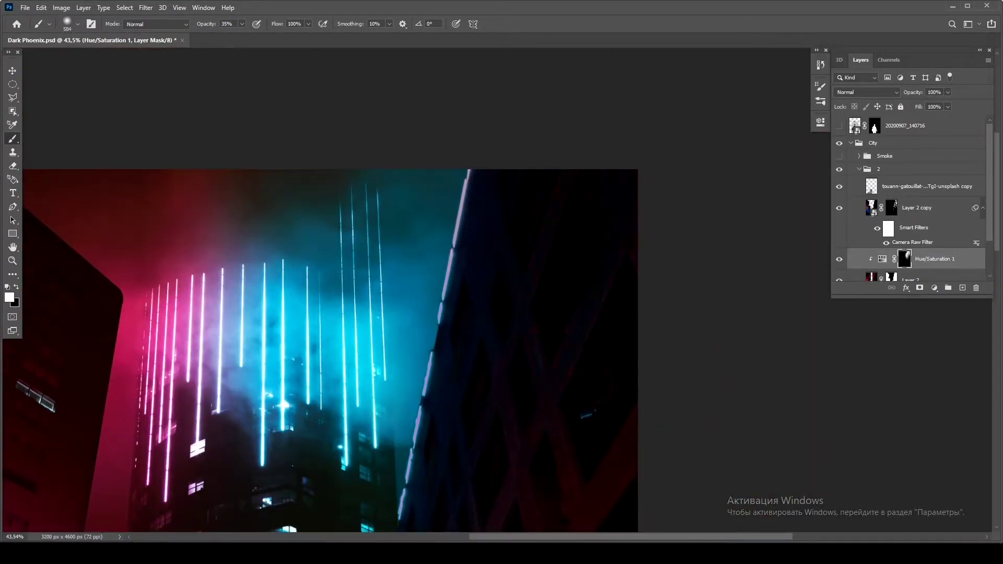
scroll(329, 288, "down", 5)
scroll(329, 288, "left", 2)
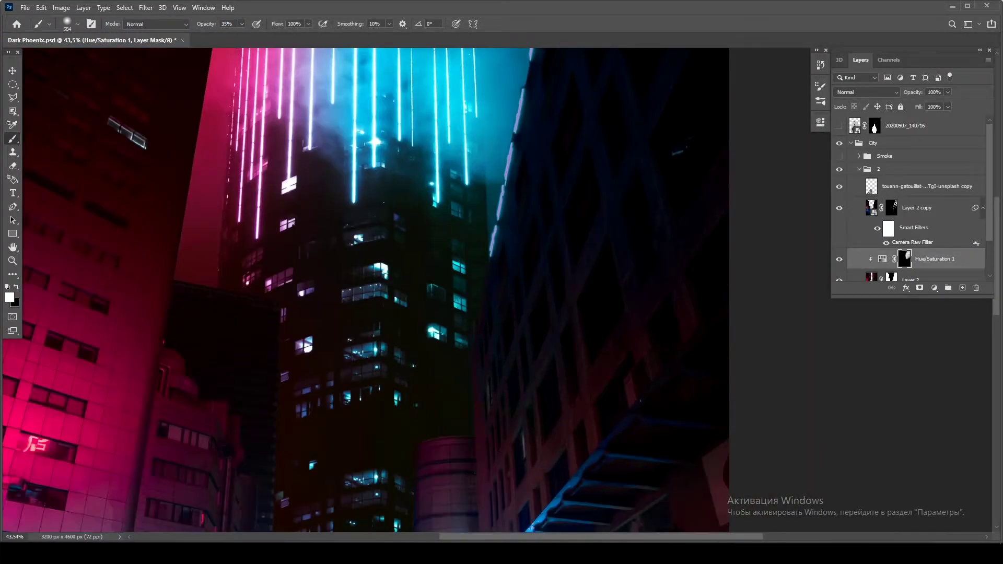
scroll(329, 288, "down", 2)
scroll(330, 287, "left", 1)
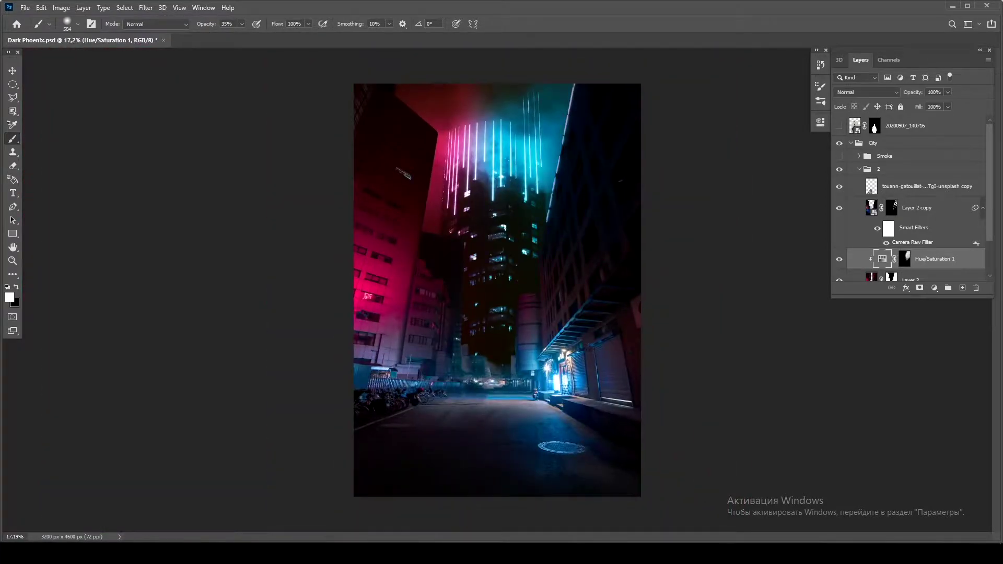
- Apply a Gaussian Blur to the Color Fill 3 copy layer to give the cyan lamp strip on the right building a glow
left_click(146, 8)
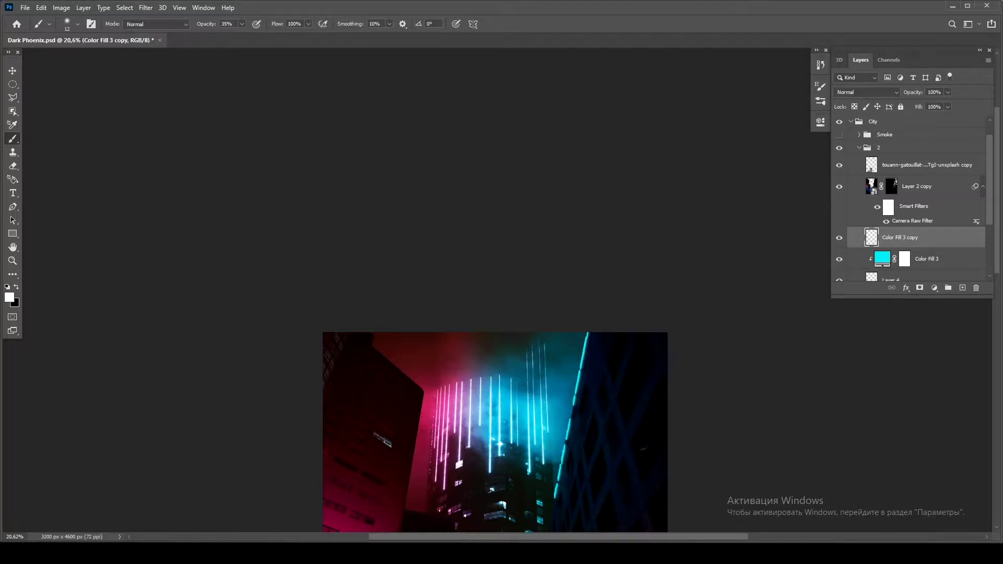
key("alt+t")
key("b")
key("g")
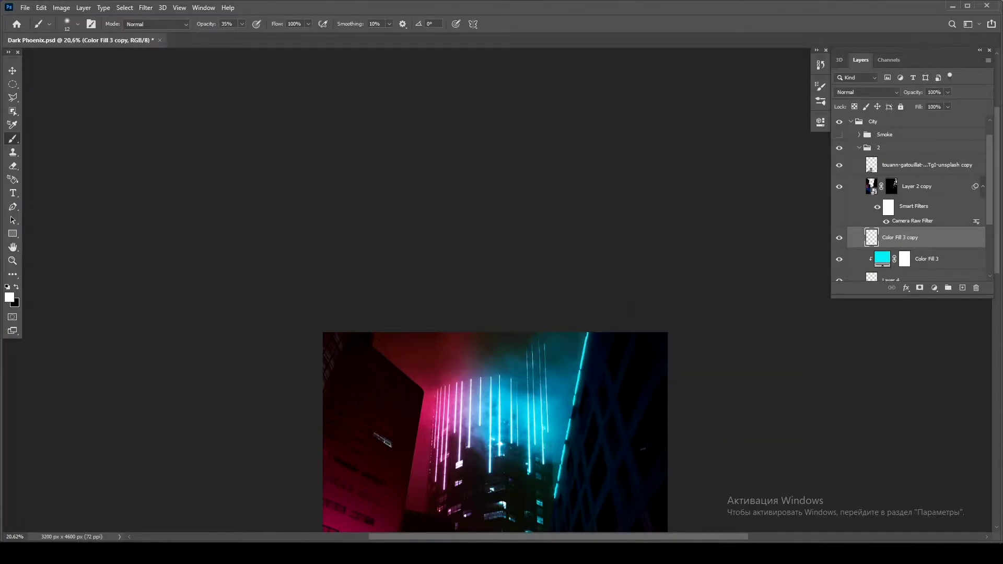
scroll(570, 366, "up", 6)
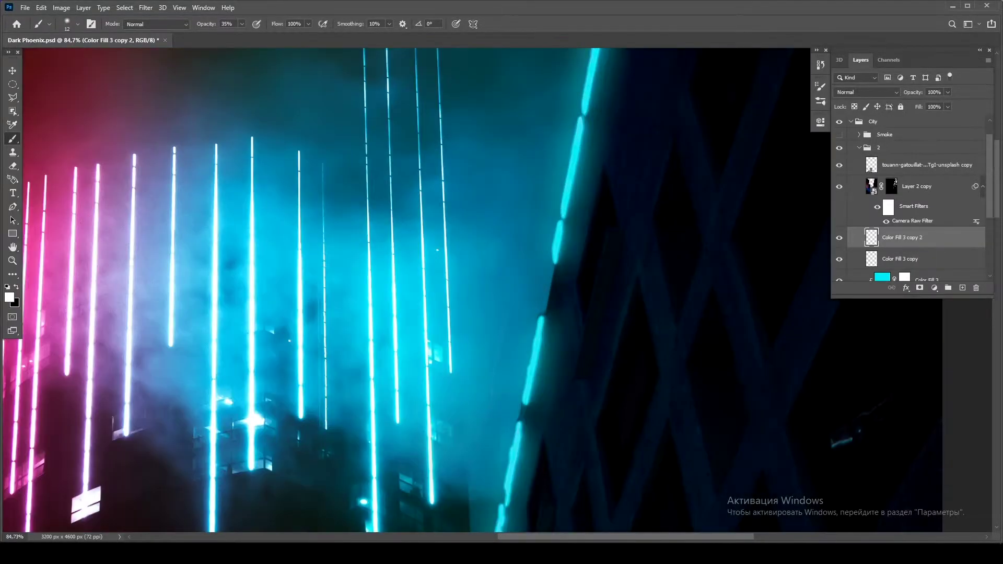
left_click(915, 259)
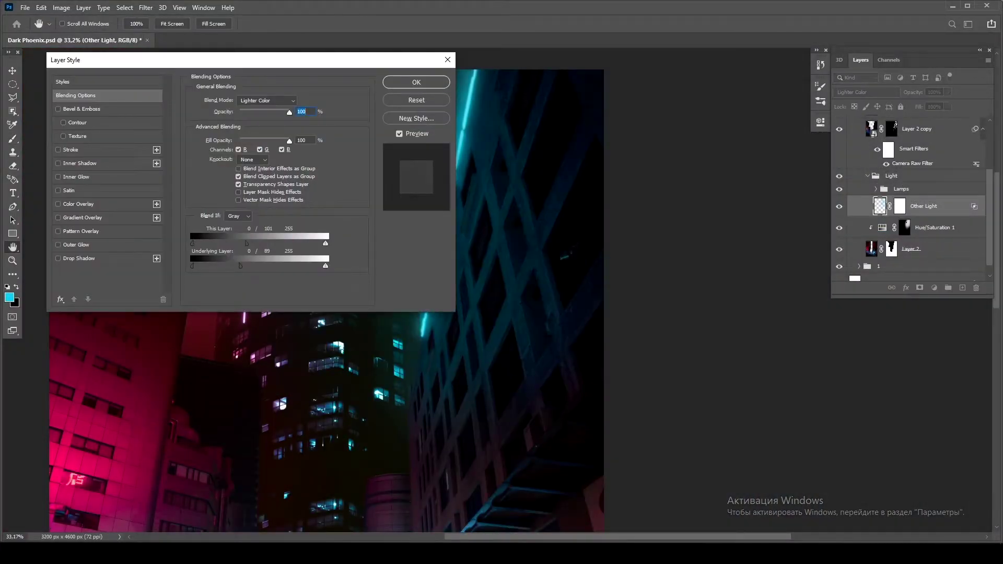
- Set the Other Light layer's Blend If to Gray with underlying shadows at 0 / 53, and its opacity to 55%
left_click(230, 249)
left_click(239, 216)
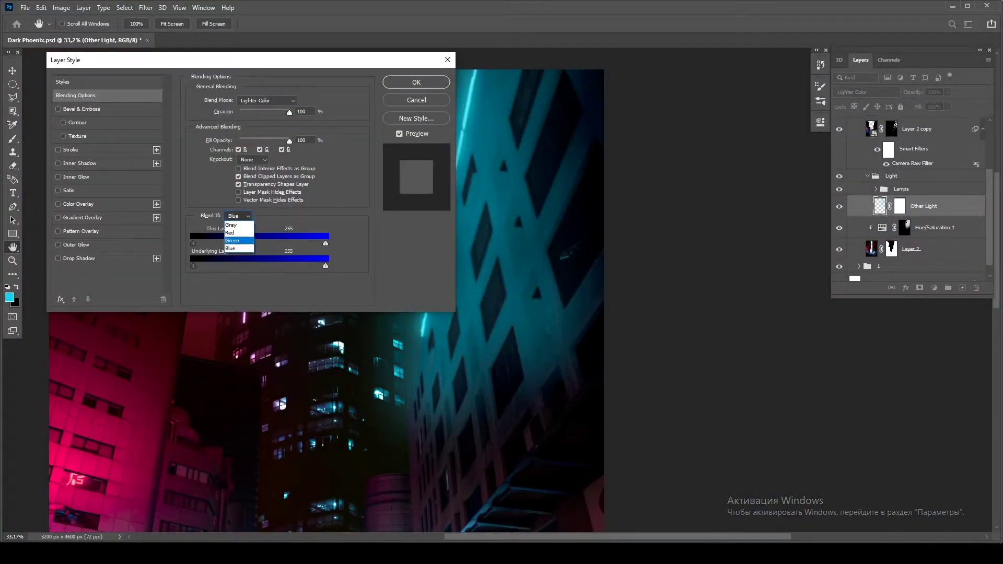
left_click(230, 233)
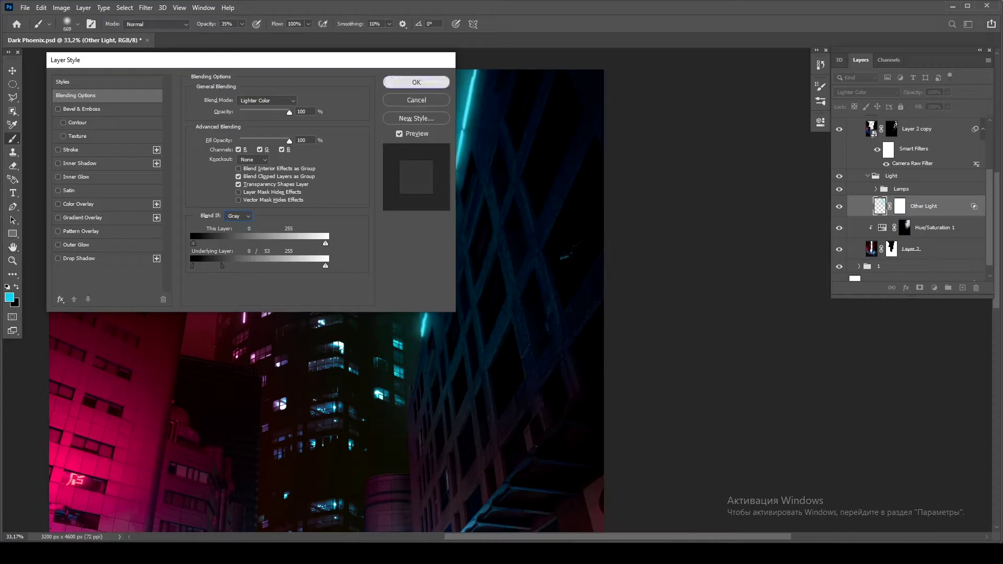
left_click(416, 82)
scroll(326, 301, "down", 3)
scroll(327, 300, "up", 5)
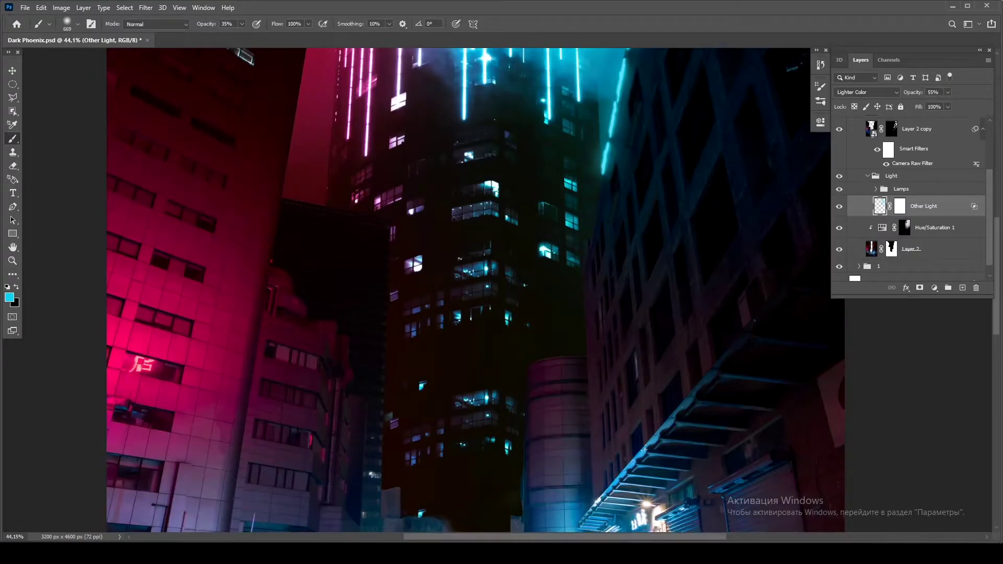
- Paint black at 100% brush opacity on the Other Light mask over the sky and tower beside the light strip
left_click(900, 206)
right_click(473, 191)
key("Return")
key("0")
left_click(426, 286)
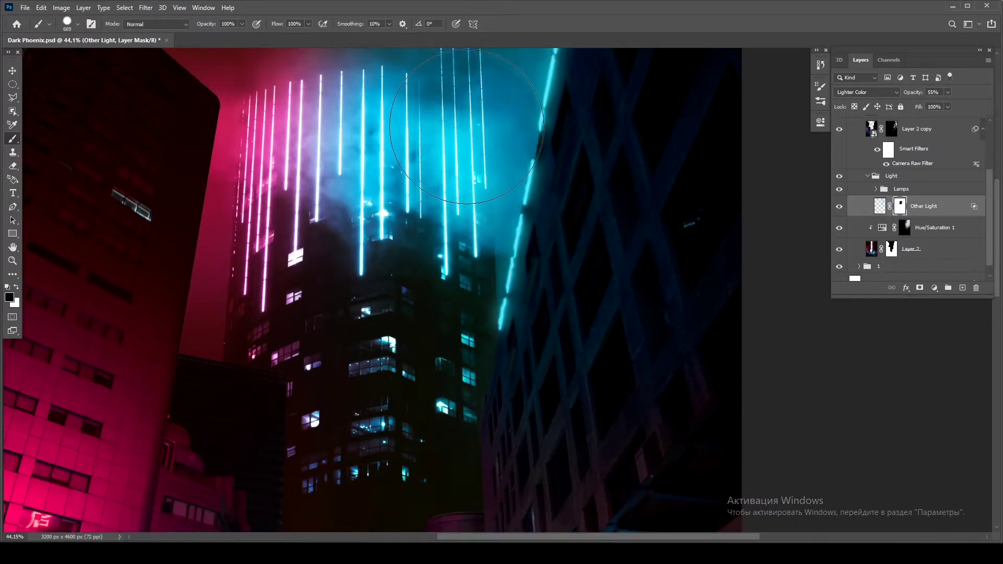
scroll(466, 128, "down", 3)
scroll(366, 235, "up", 3)
scroll(369, 336, "down", 1)
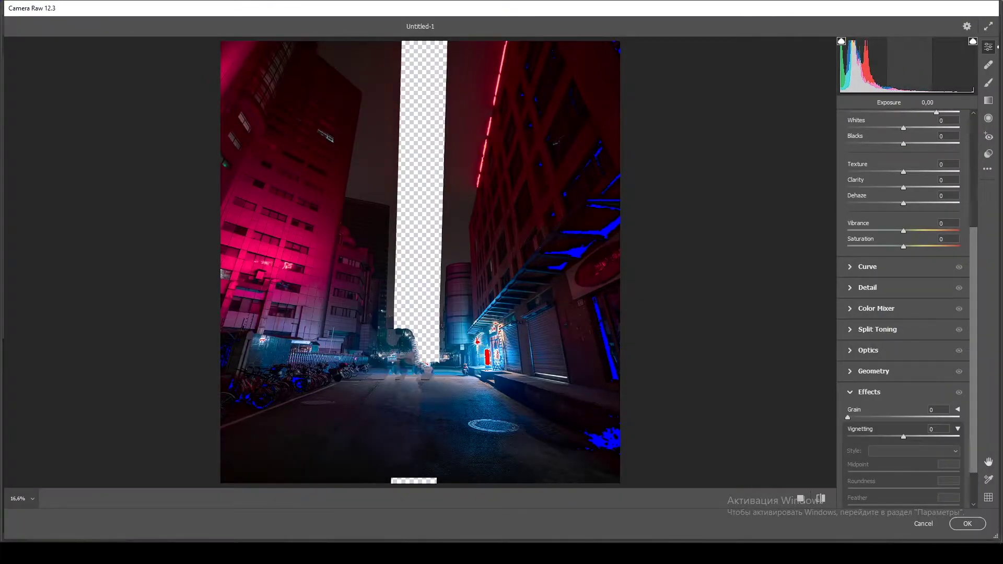
- Adjust the dark tones in the Camera Raw histogram and apply the filter to Layer 2
left_click_drag(849, 65, 858, 65)
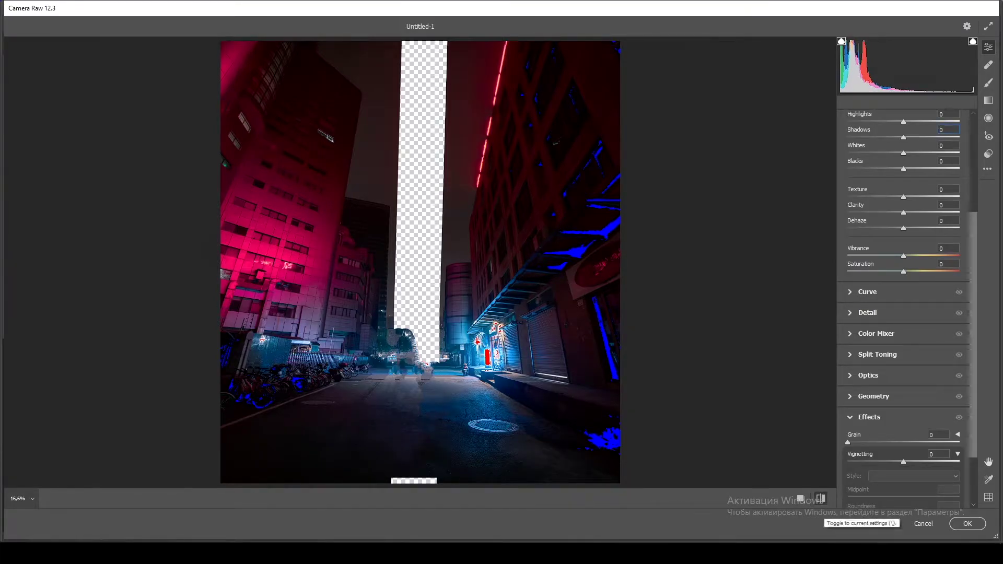
key("Return")
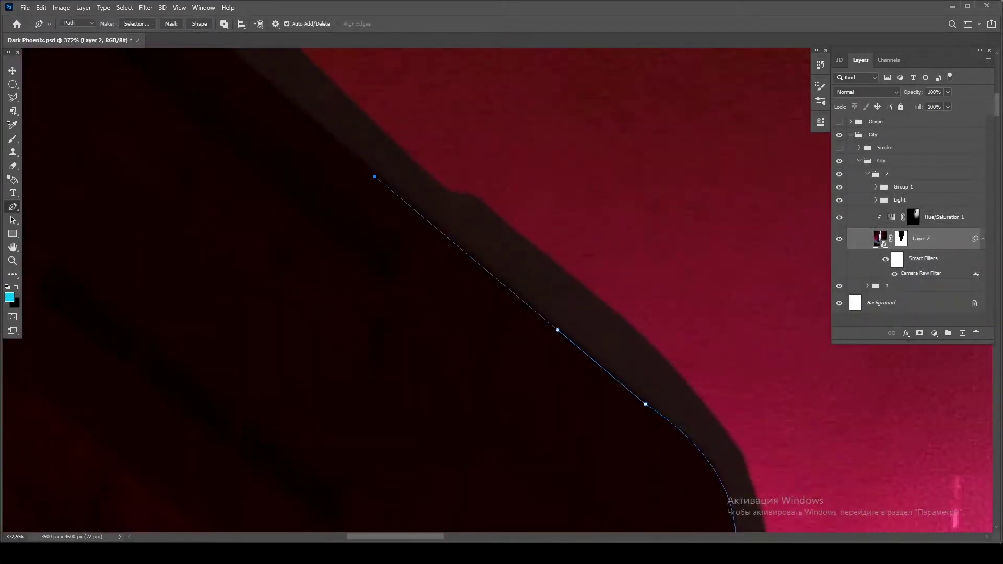
- Trace the left building's roof edge with a Pen tool path and convert the path to a selection
left_click_drag(732, 502, 449, 293)
left_click(136, 24)
key("Return")
- Refine the left building selection with Smooth 0, Feather 1.0 px, Contrast 2% and Shift Edge -16%
key("ctrl+alt+r")
left_click_drag(324, 78, 355, 527)
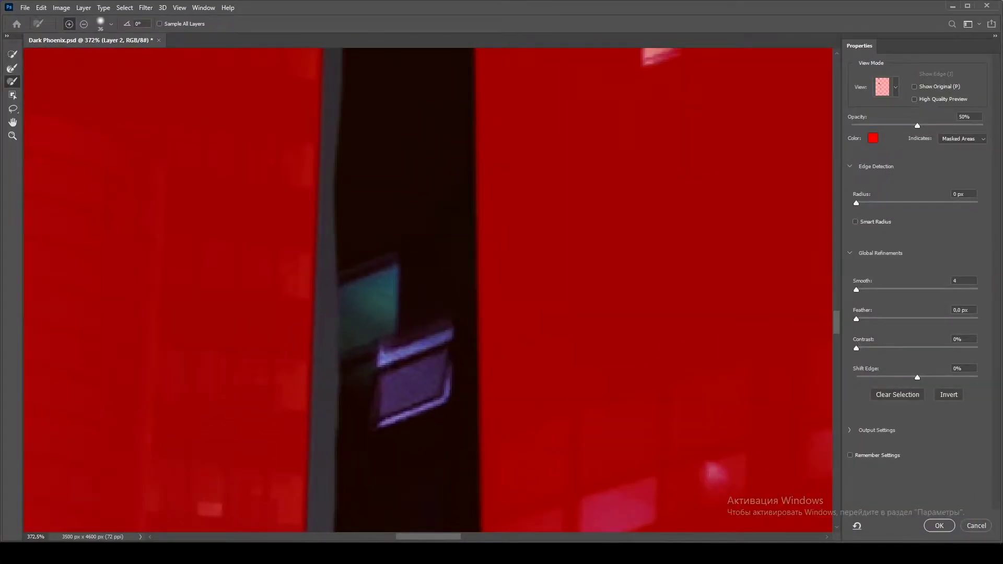
key("Tab")
type("1,4")
key("shift+Tab")
key("Up")
key("Return")
- Touch up the selection's edge along the building and roof corner with the refinement brush and apply the refined selection
key("alt")
right_click(543, 315)
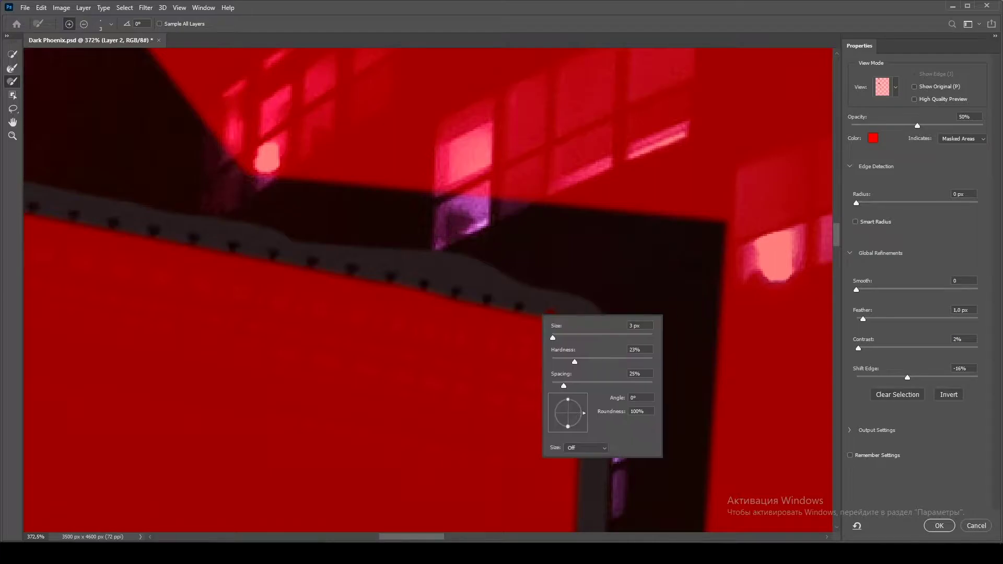
key("Up")
key("Return")
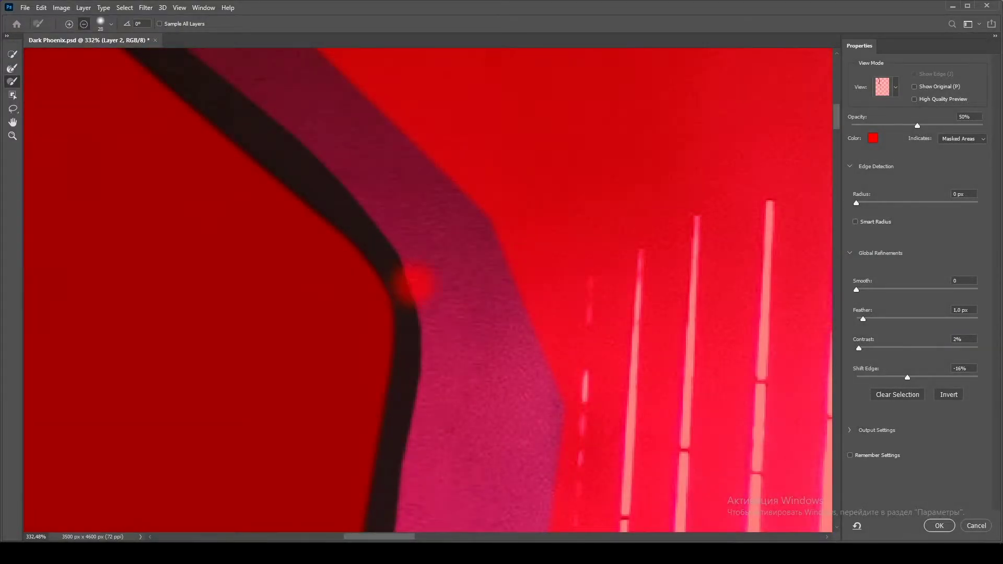
key("Return")
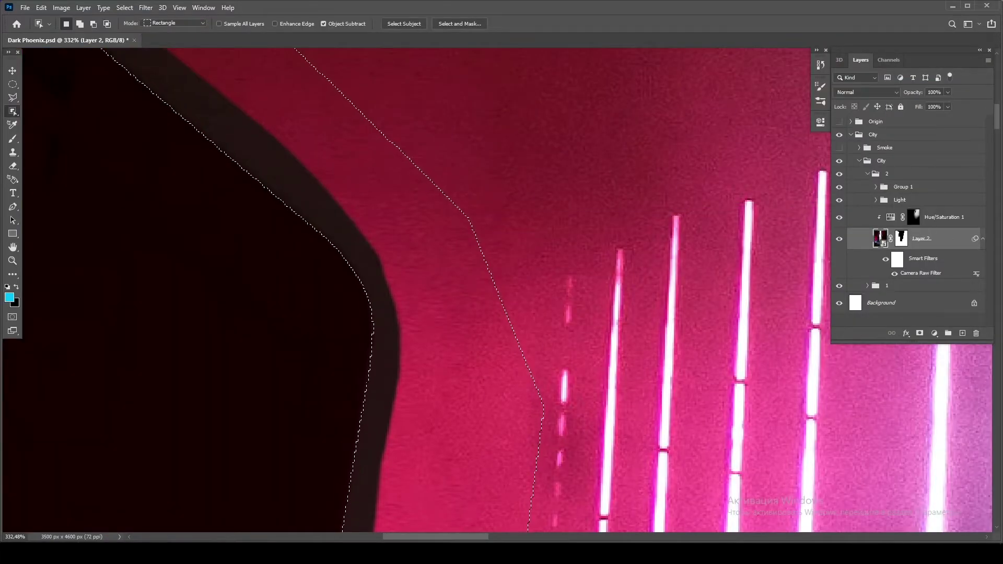
- Paint black on the Layer 2 mask inside the selection to clean the fringe along the left building's edge
scroll(418, 292, "down", 5)
scroll(501, 292, "down", 10)
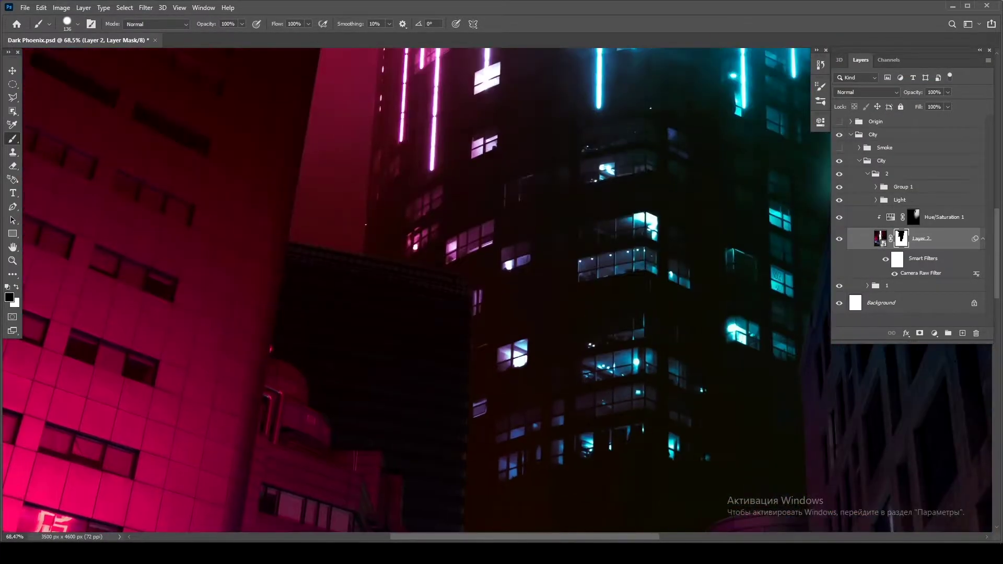
scroll(418, 292, "up", 5)
key("alt+s")
key("Escape")
key("ctrl+minus")
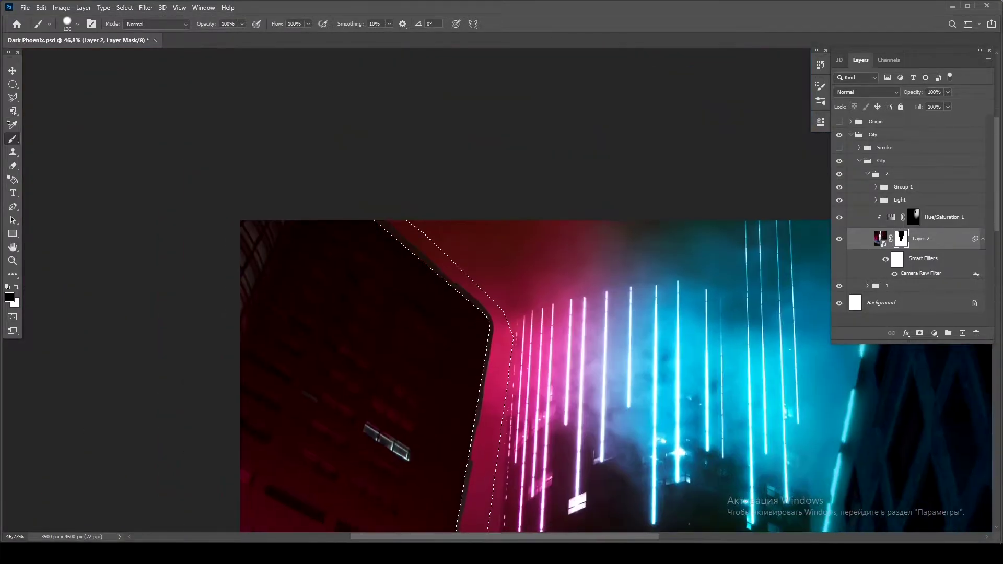
key("alt+s")
key("Escape")
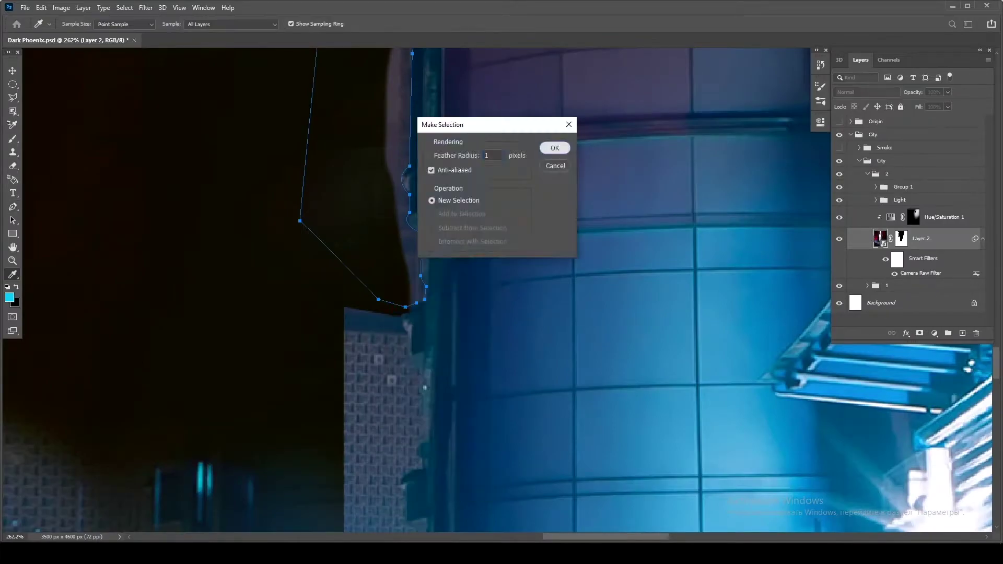
- Convert the path beside the round blue building to a selection and refine it with Feather 1 px, Contrast 2% and Shift Edge -16%
key("Return")
key("alt+ctrl+r")
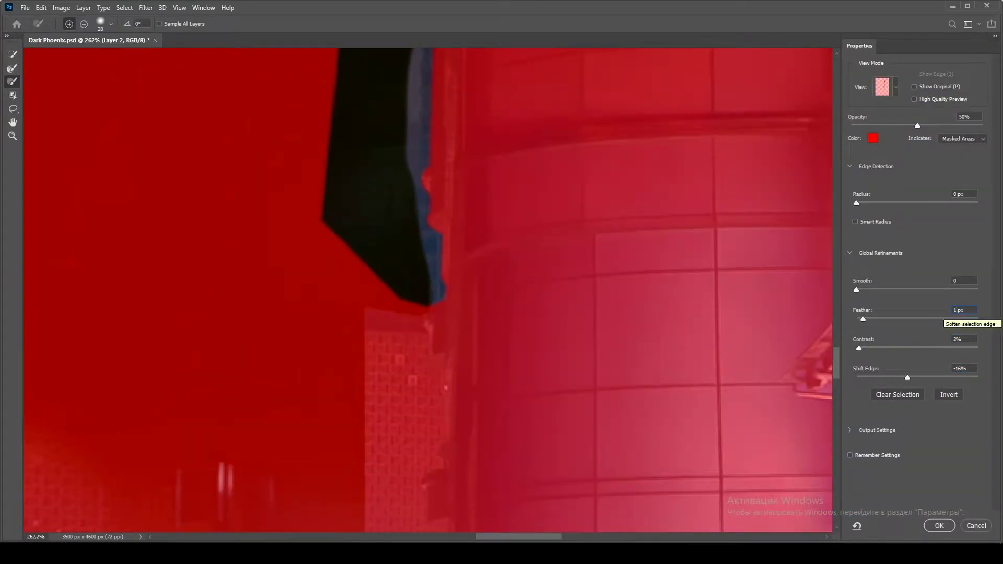
key("Return")
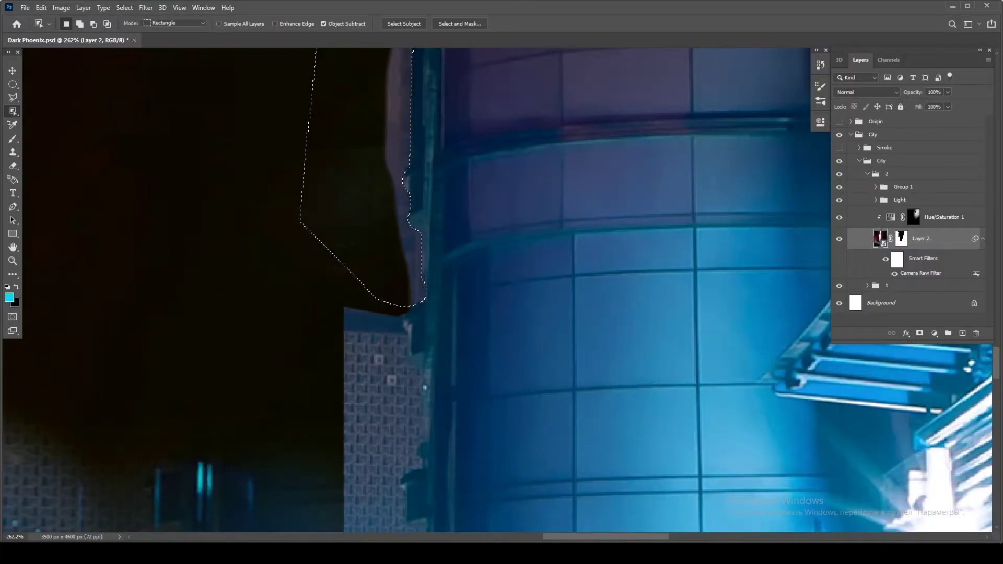
- Paint black on the Layer 2 mask inside the selection along the central tower's edge
key("b")
scroll(441, 292, "down", 5)
scroll(442, 293, "up", 5)
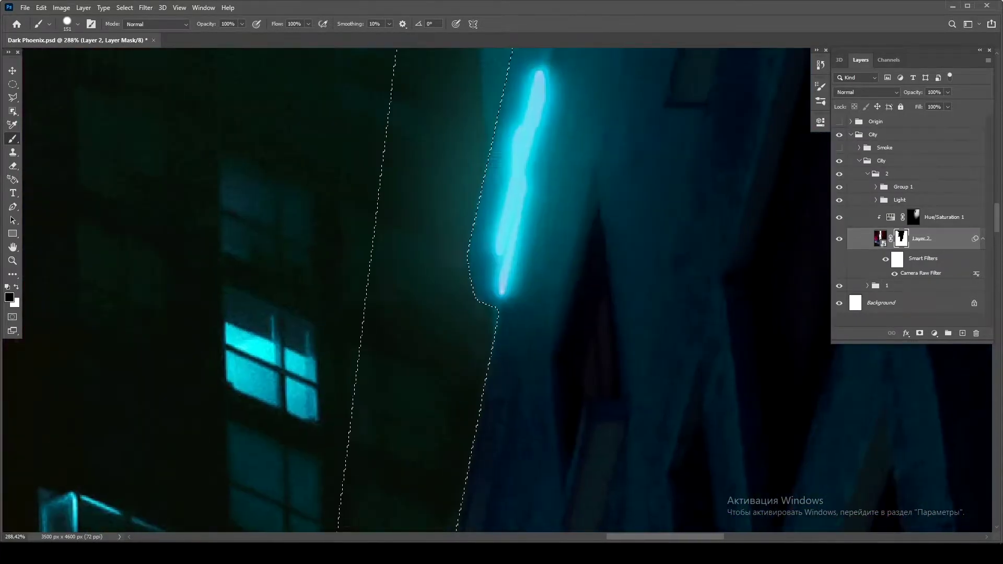
- Paint black with a soft brush at 45% opacity on the Layer 2 mask to blend the dark fringe beside the cyan light strip
right_click(463, 191)
key("Return")
type("45")
key("Return")
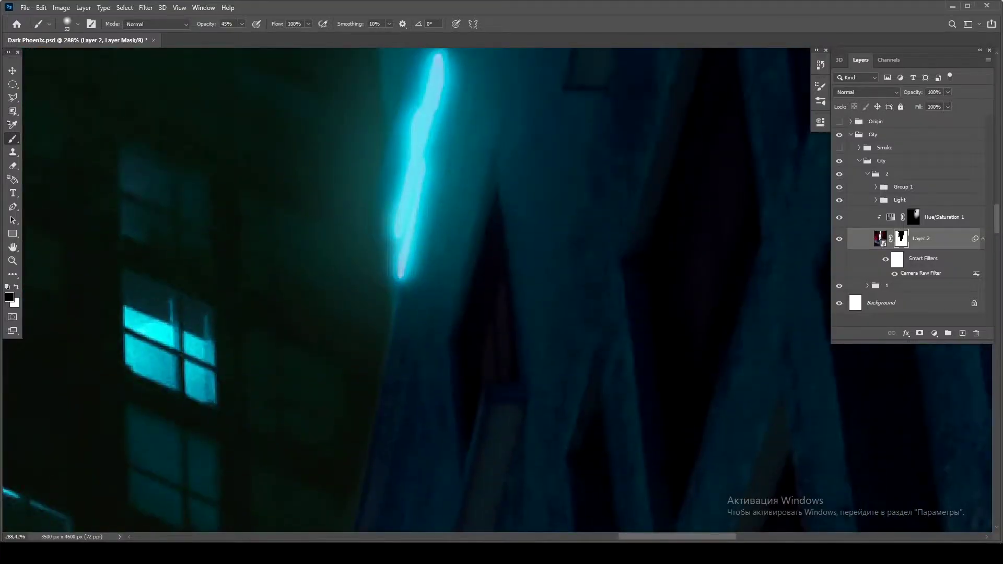
scroll(413, 288, "up", 3)
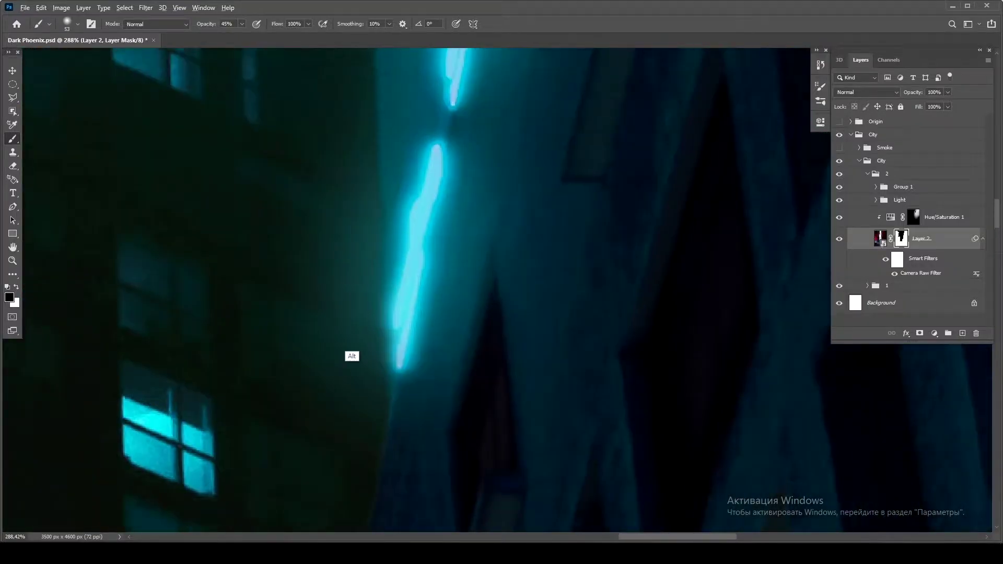
left_click_drag(517, 271, 510, 271)
scroll(413, 287, "up", 4)
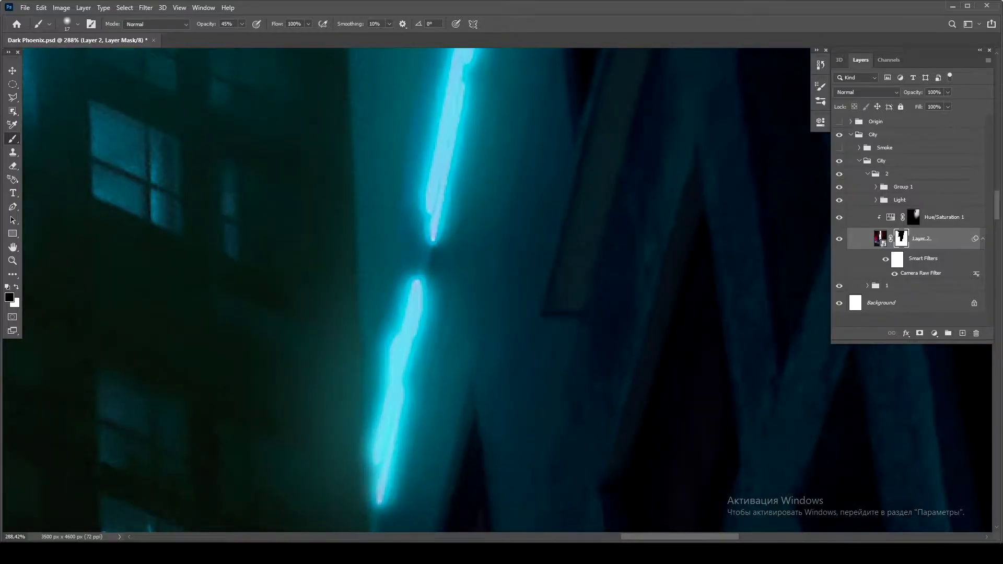
scroll(413, 287, "left", 6)
scroll(413, 287, "up", 5)
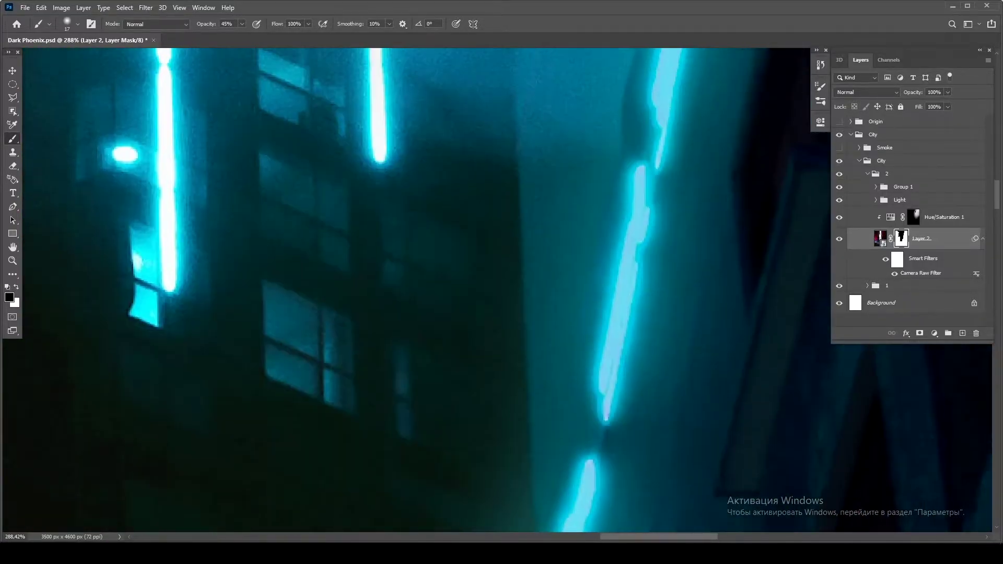
scroll(413, 288, "up", 12)
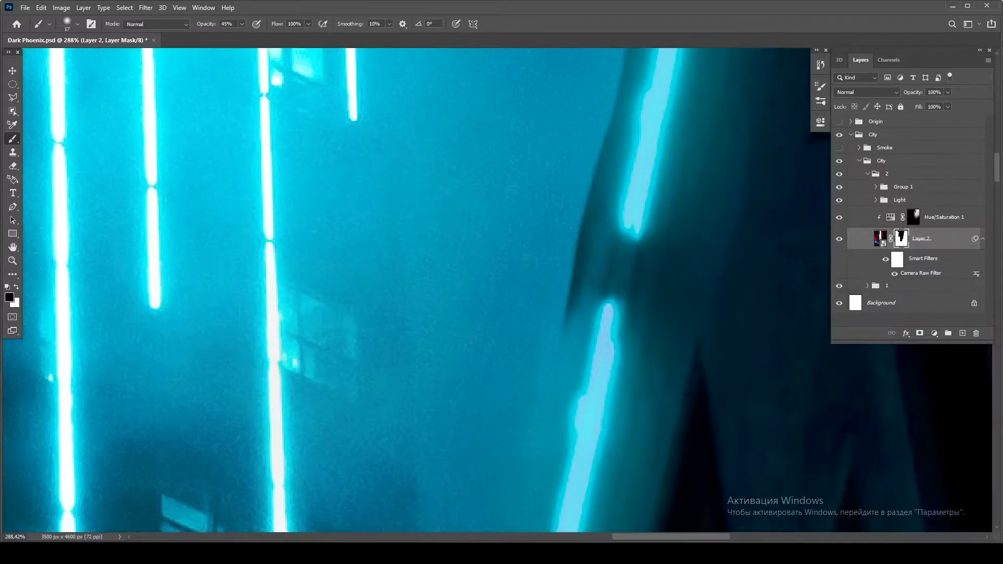
mouse_move(580, 298)
left_mouse_down()
mouse_move(625, 243)
mouse_move(572, 175)
left_mouse_up()
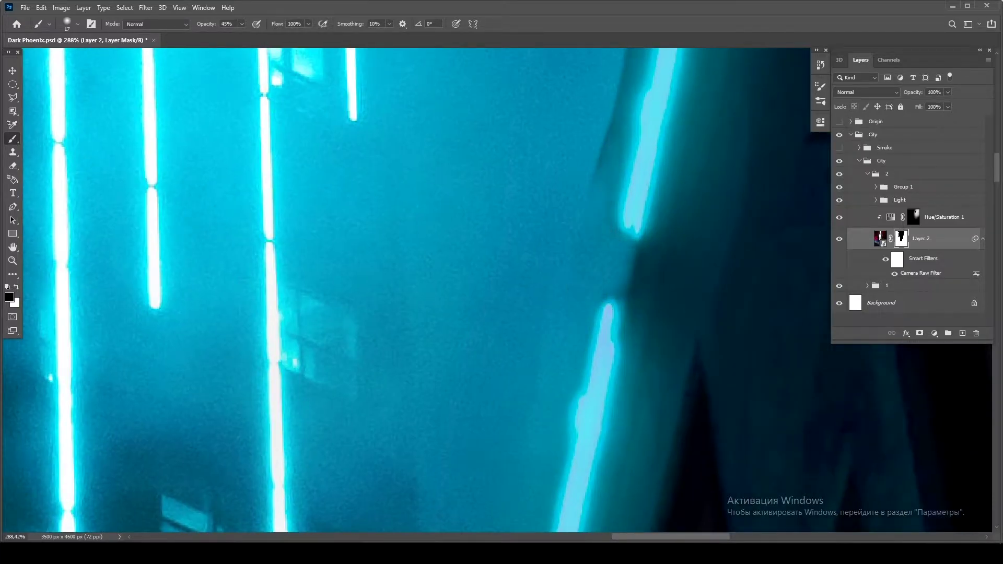
scroll(413, 288, "down", 3)
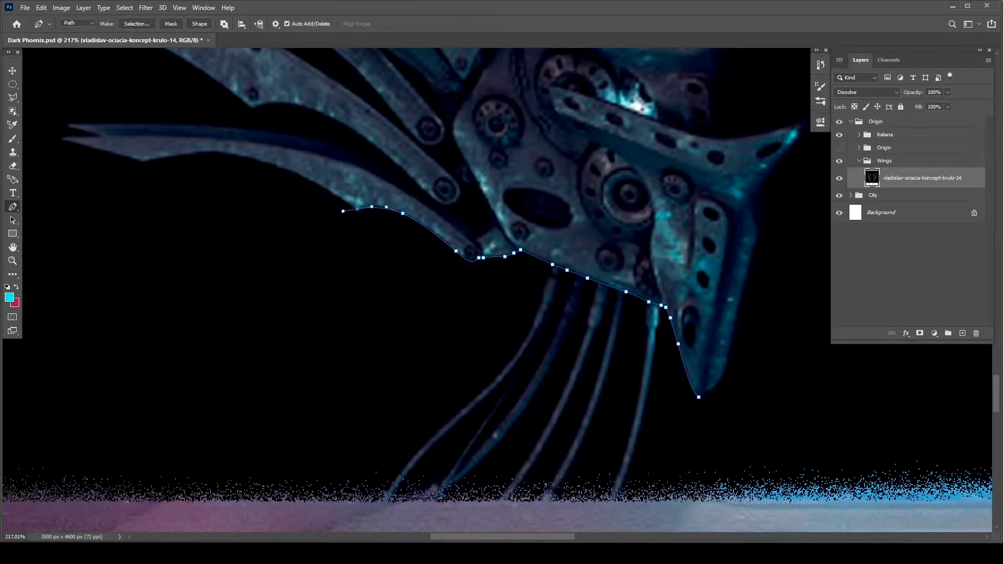
- Trace the lower edge of the mechanical wing in the Wings group with a Pen tool path
left_click(455, 231)
left_click(429, 227)
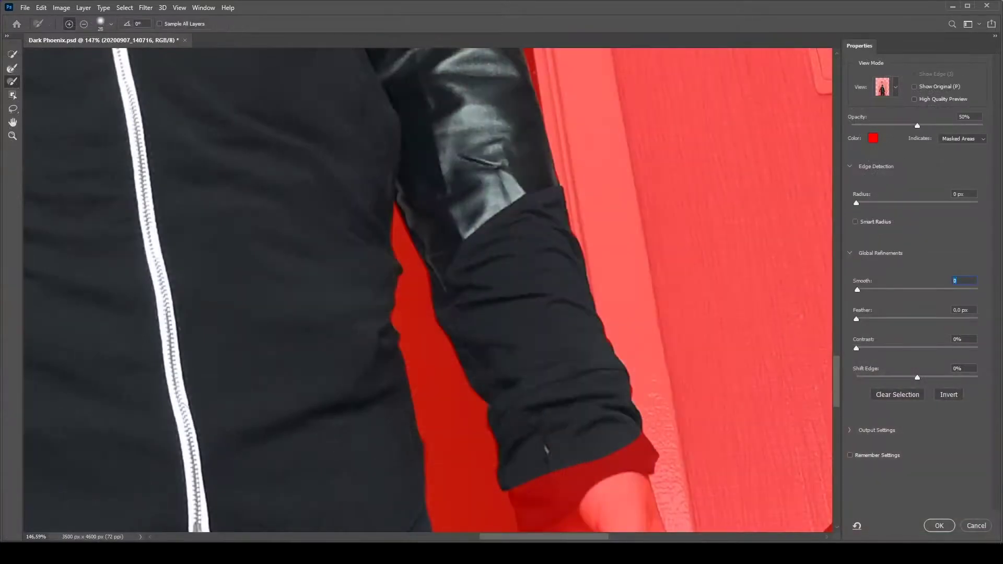
- Refine the masked figure's selection with Smooth 0, Feather 1.0 px, Contrast 2% and Shift Edge -16%
key("Return")
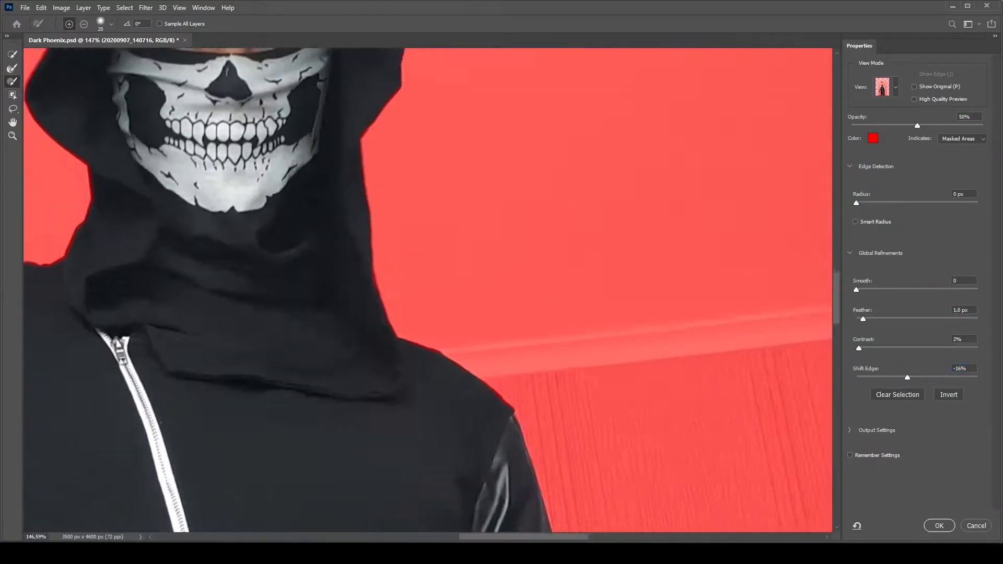
scroll(428, 291, "up", 5)
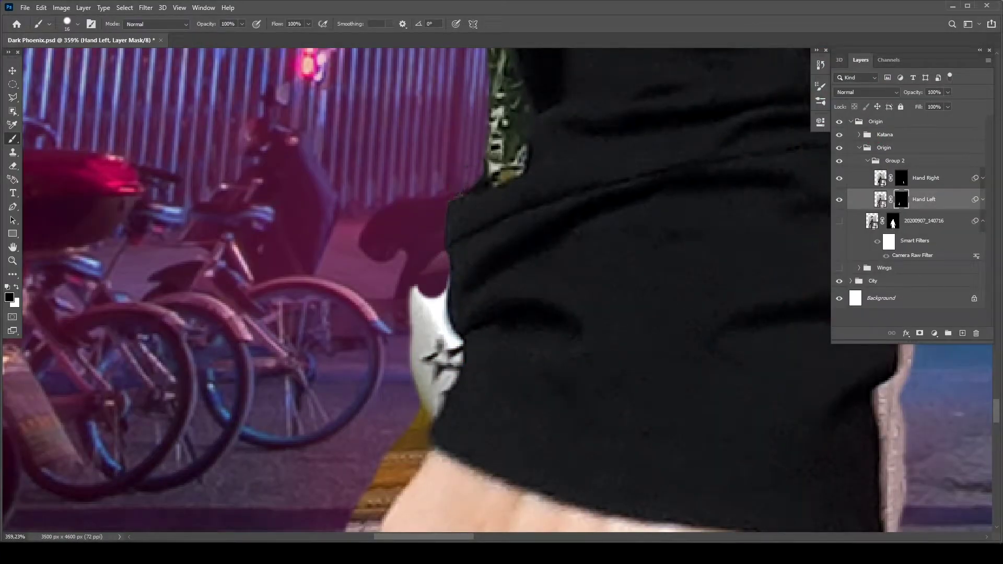
- Paint black at 100% opacity on the Hand Left mask to remove background remnants around the sleeve and wrist
mouse_move(426, 284)
left_mouse_down()
mouse_move(447, 361)
mouse_move(437, 408)
left_mouse_up()
scroll(501, 293, "down", 2)
mouse_move(444, 314)
left_mouse_down()
mouse_move(403, 366)
mouse_move(381, 418)
left_mouse_up()
left_click_drag(426, 188, 431, 272)
scroll(502, 293, "down", 3)
mouse_move(421, 209)
left_mouse_down()
mouse_move(441, 298)
mouse_move(554, 489)
left_mouse_up()
scroll(554, 488, "down", 3)
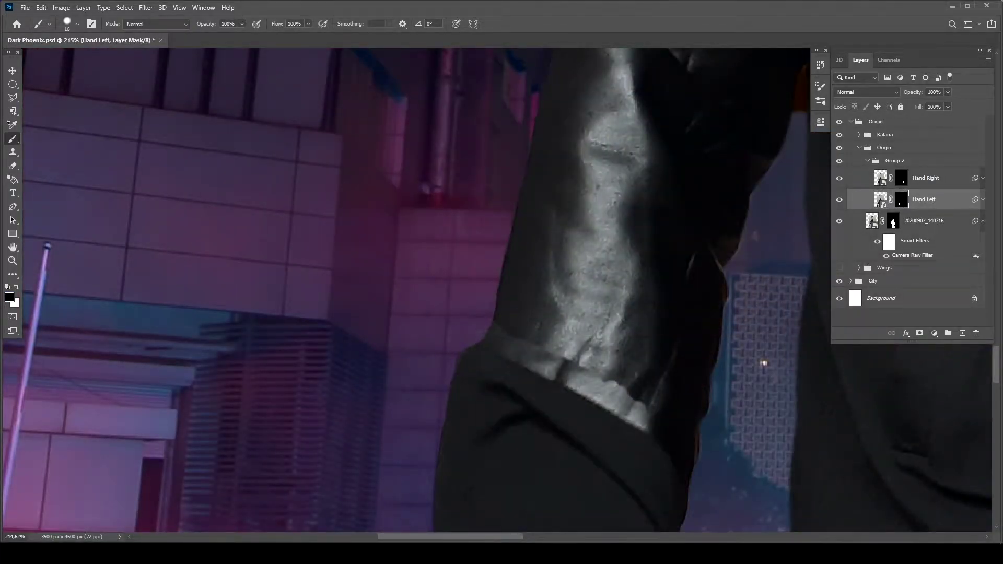
- Blend the Hand Left cuff into the leather sleeve by painting black on its mask with a soft brush at 25% opacity
scroll(466, 377, "down", 3)
right_click(467, 378)
key("2")
left_click_drag(523, 293, 611, 356)
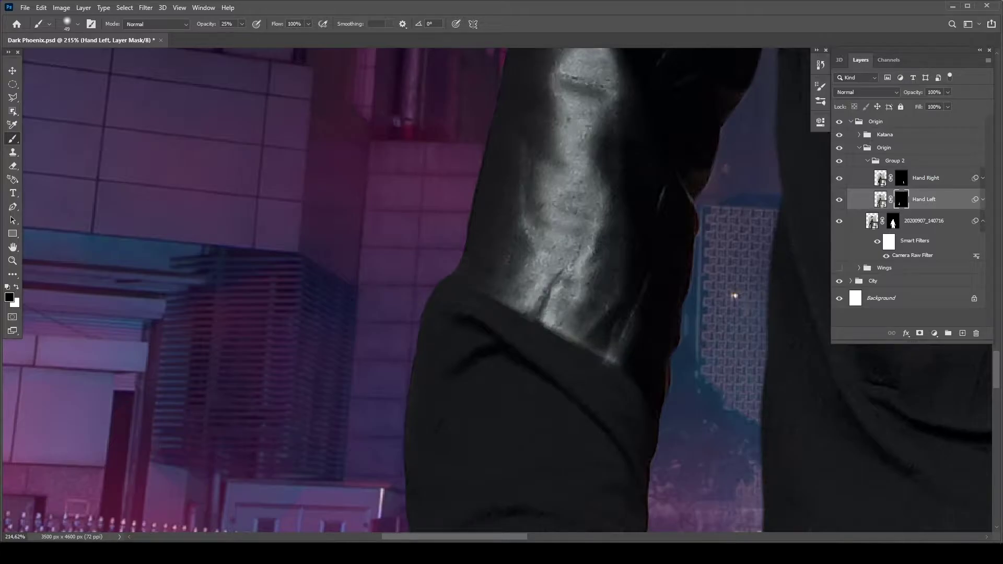
left_click_drag(734, 296, 666, 339)
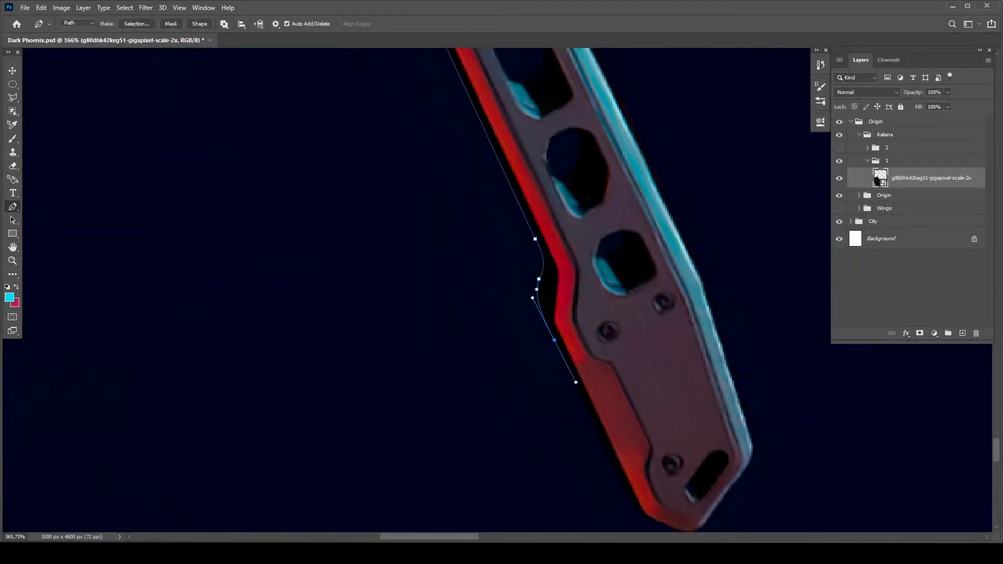
- Trace the Pen tool path around the end of the katana handle and up its cyan edge
scroll(502, 287, "down", 4)
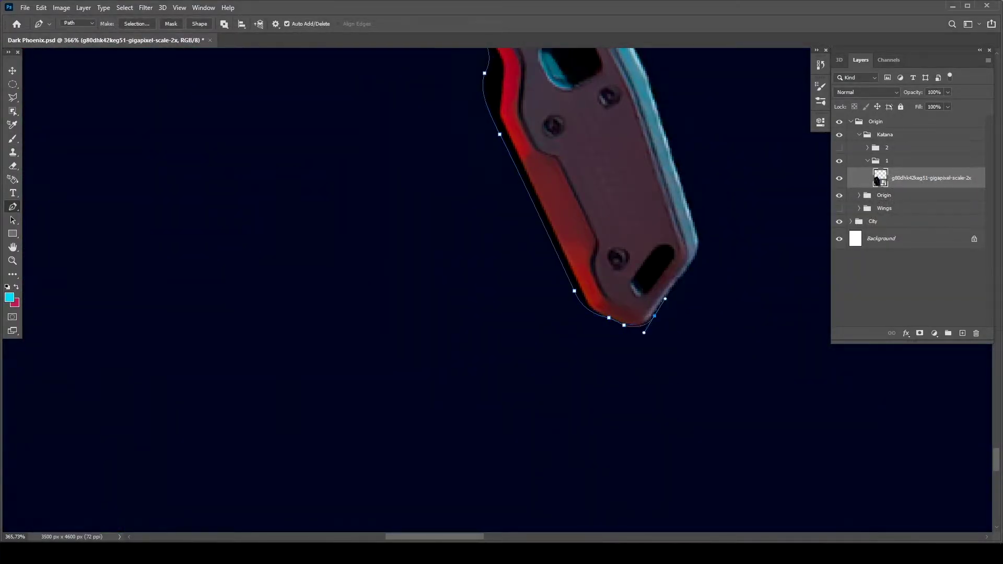
scroll(502, 288, "up", 2)
left_click(627, 348)
left_click_drag(630, 296, 644, 308)
scroll(501, 288, "up", 8)
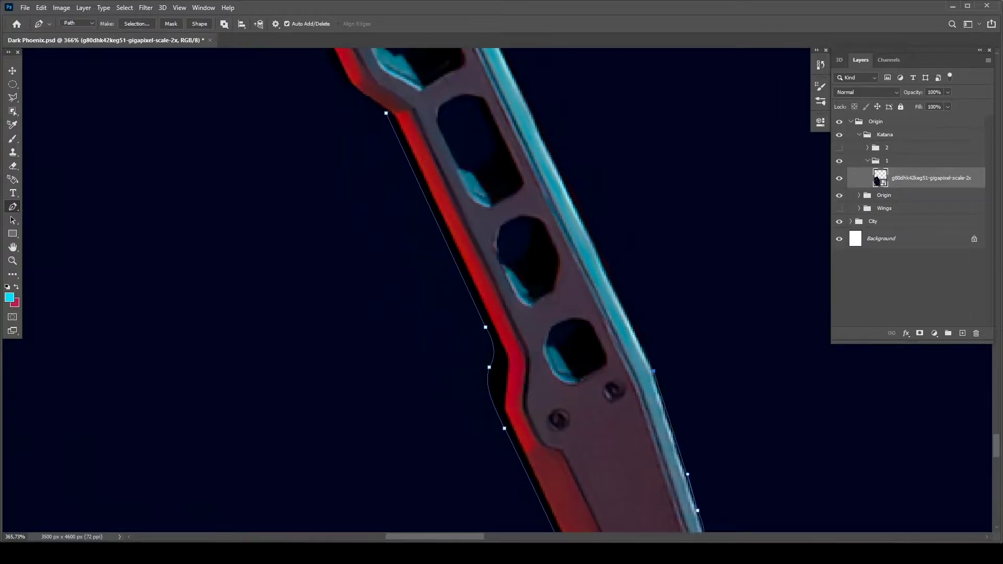
- Extend the path past the katana's guard and along the blade's back edge, and mask the katana layer to its outline
scroll(502, 288, "up", 2)
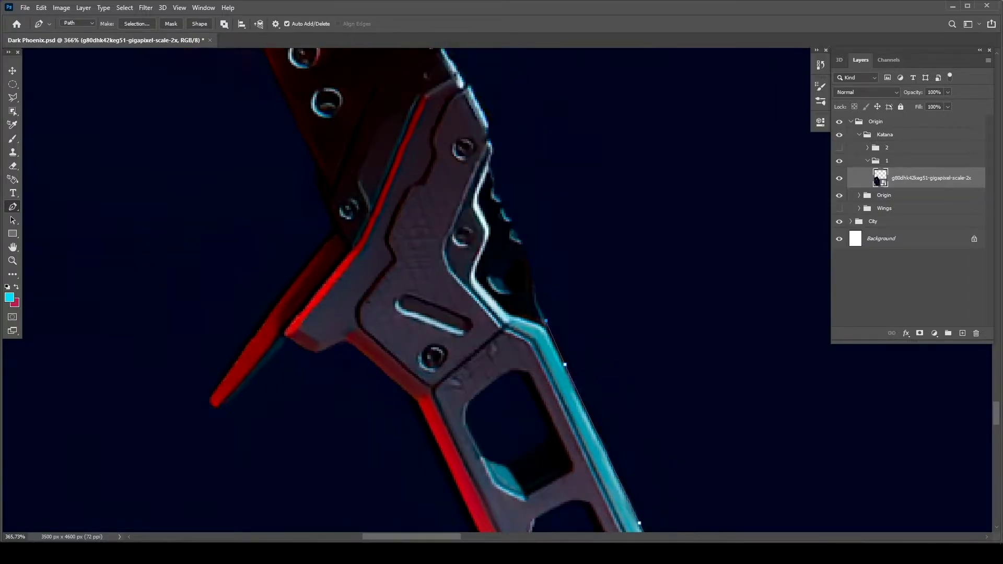
scroll(502, 287, "up", 2)
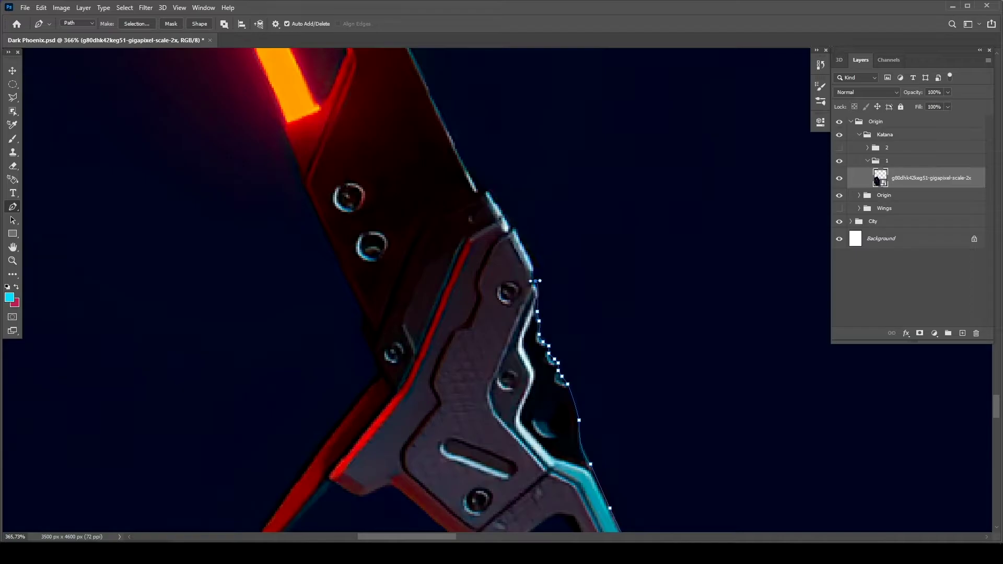
scroll(502, 287, "up", 2)
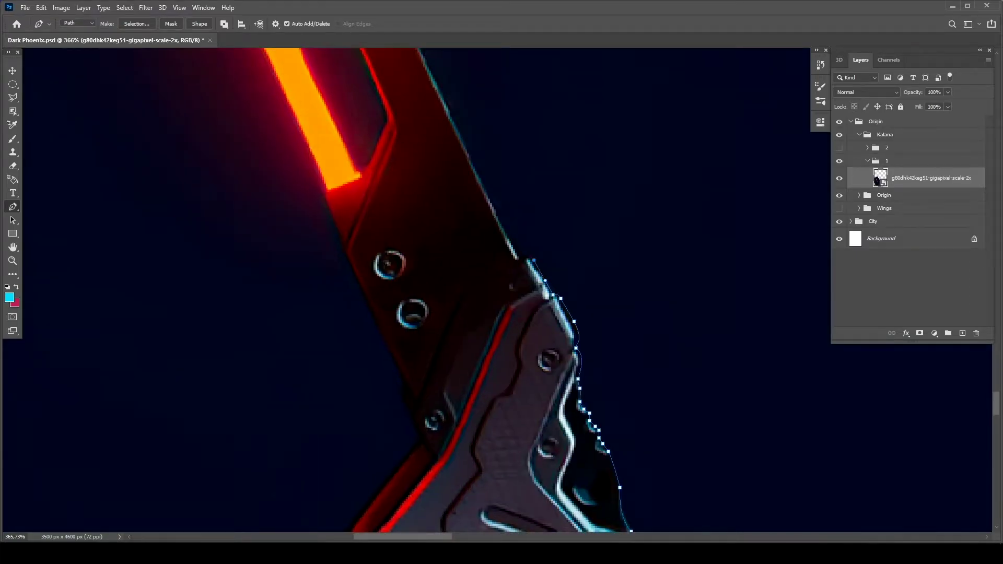
scroll(392, 290, "up", 8)
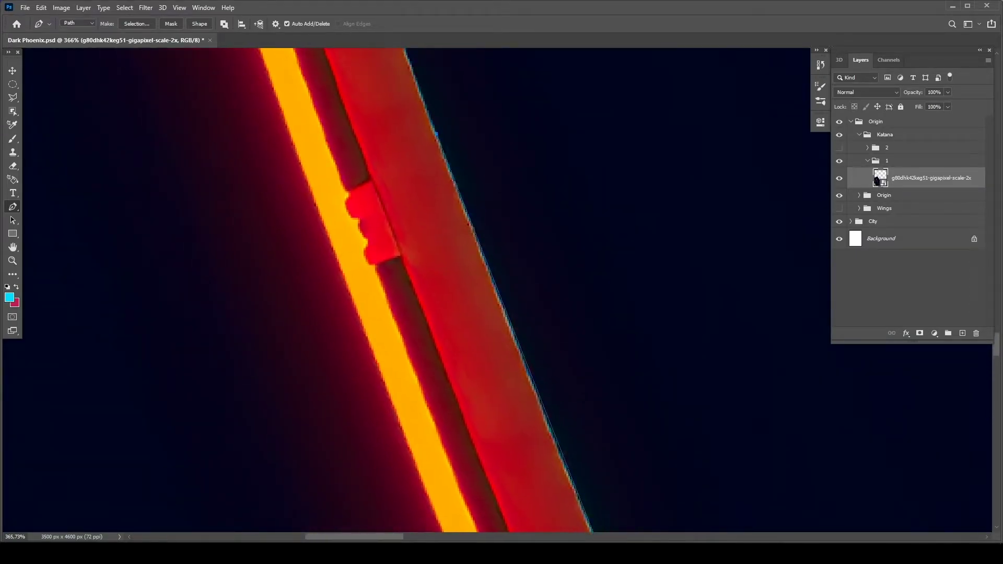
scroll(391, 290, "up", 6)
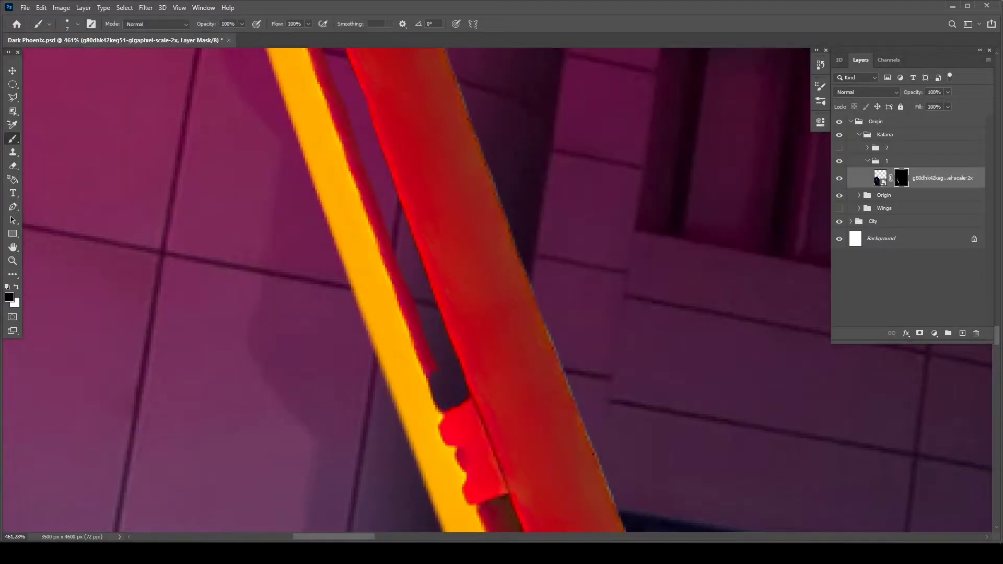
- Paint black on the katana layer's mask to clear the gap between the glowing yellow edge and red blade, and the handle's uppermost hole
scroll(497, 290, "up", 5)
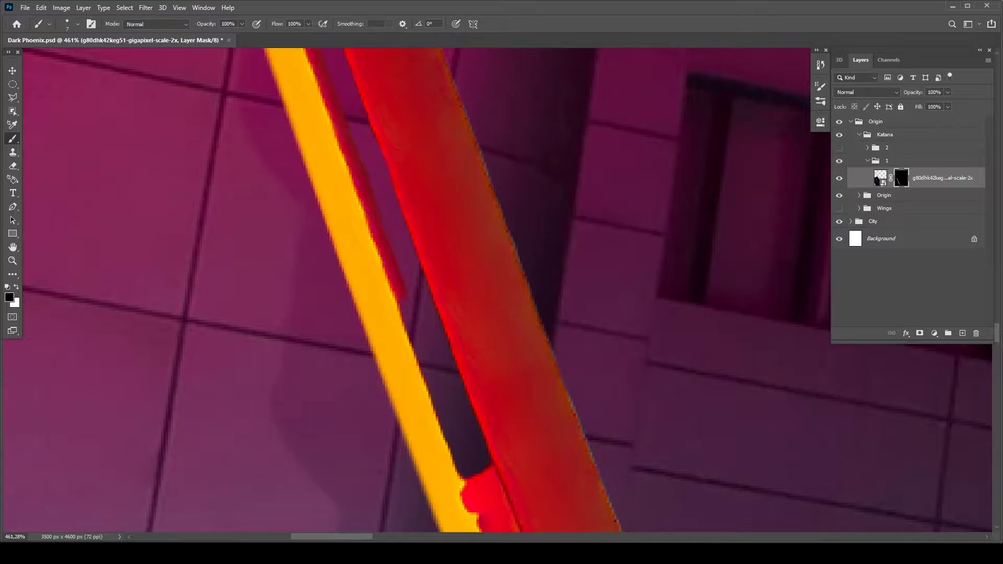
scroll(496, 290, "up", 2)
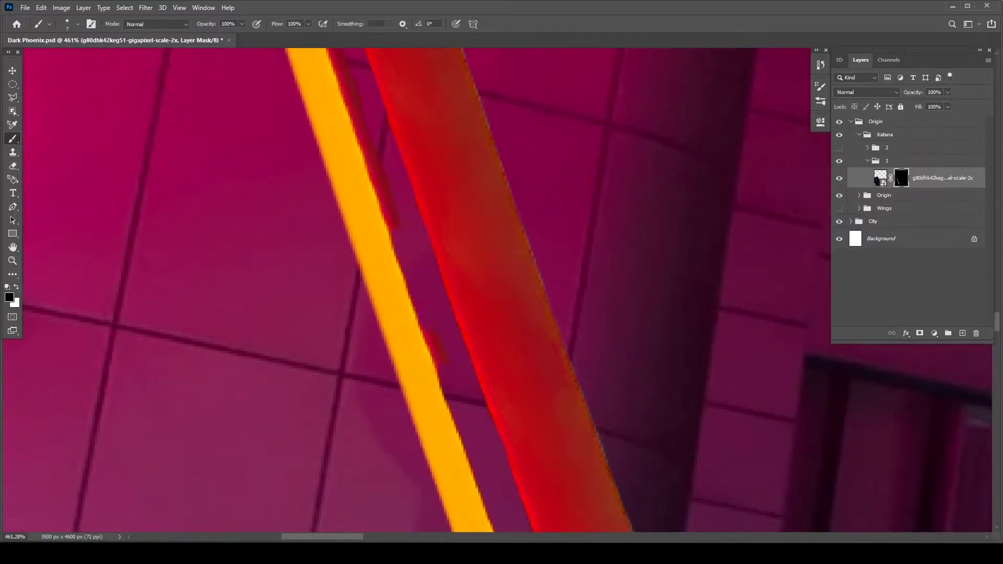
scroll(496, 290, "up", 2)
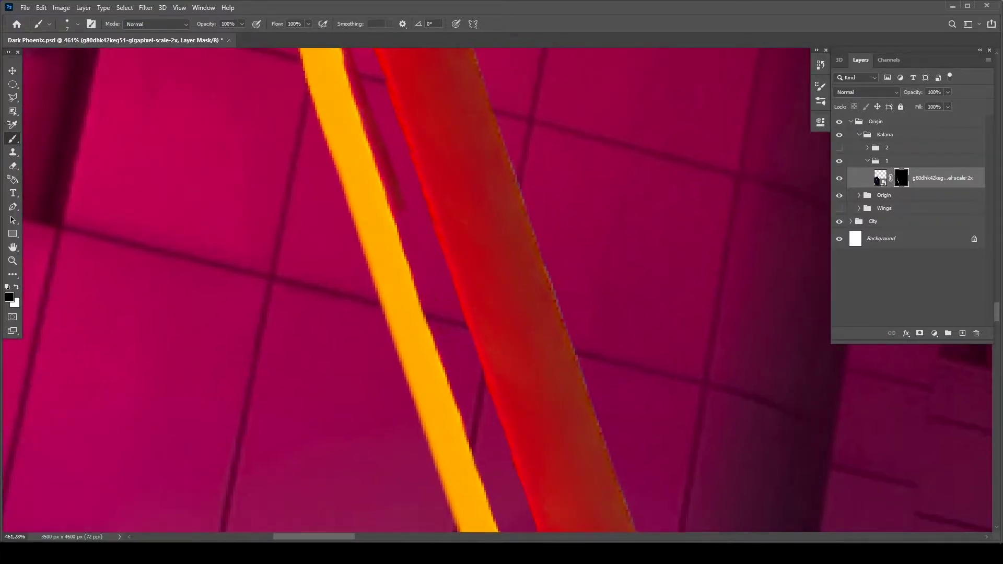
scroll(496, 290, "up", 2)
scroll(496, 290, "down", 2)
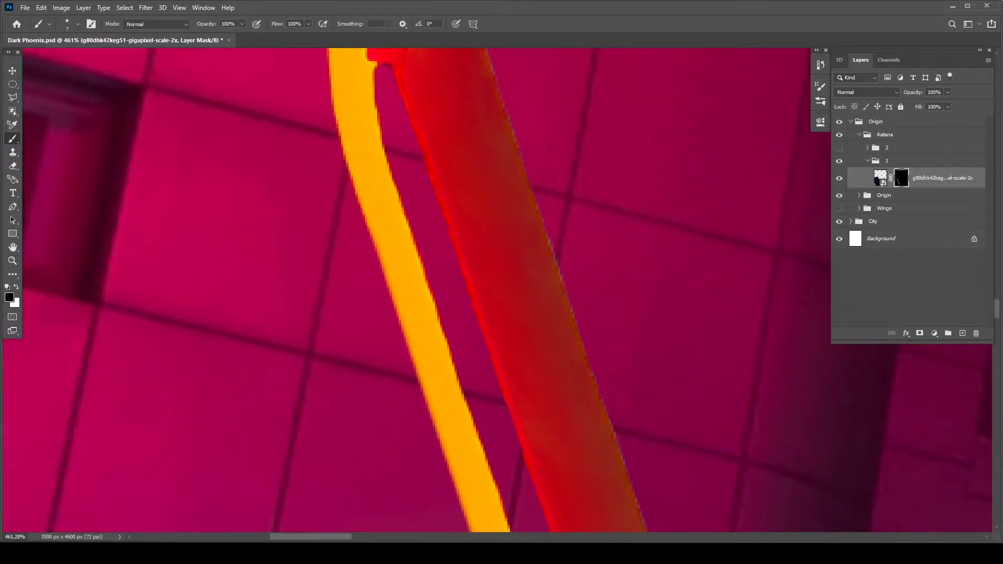
scroll(497, 290, "up", 2)
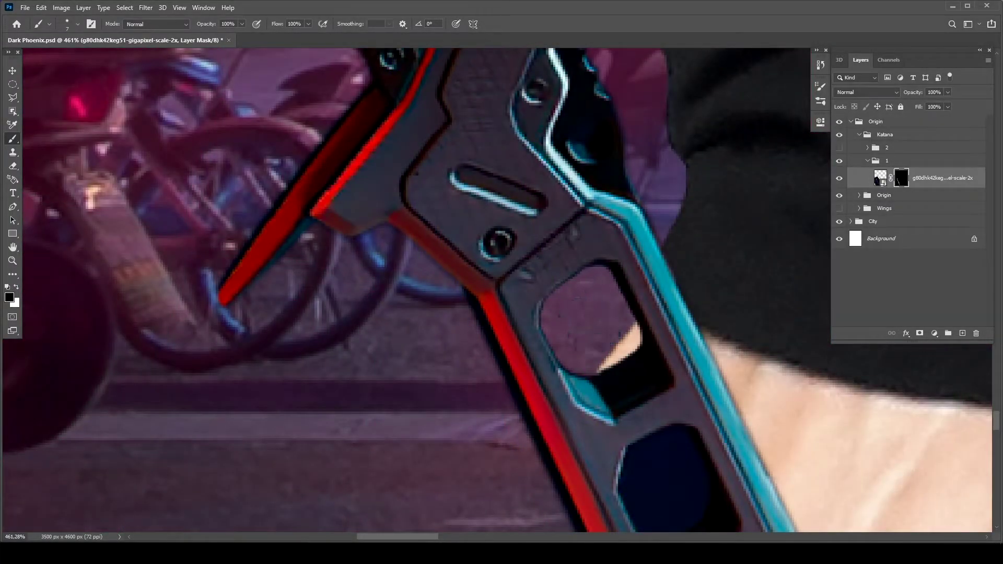
- Paint black on the katana layer's mask to clear the remaining holes along the handle
scroll(497, 290, "down", 3)
mouse_move(539, 227)
left_mouse_down()
mouse_move(544, 285)
mouse_move(567, 306)
mouse_move(601, 261)
mouse_move(585, 227)
mouse_move(561, 220)
mouse_move(553, 257)
mouse_move(569, 264)
mouse_move(588, 330)
mouse_move(614, 334)
mouse_move(645, 314)
mouse_move(630, 275)
mouse_move(598, 256)
mouse_move(620, 343)
mouse_move(653, 282)
left_mouse_up()
scroll(496, 290, "down", 3)
scroll(496, 290, "down", 3)
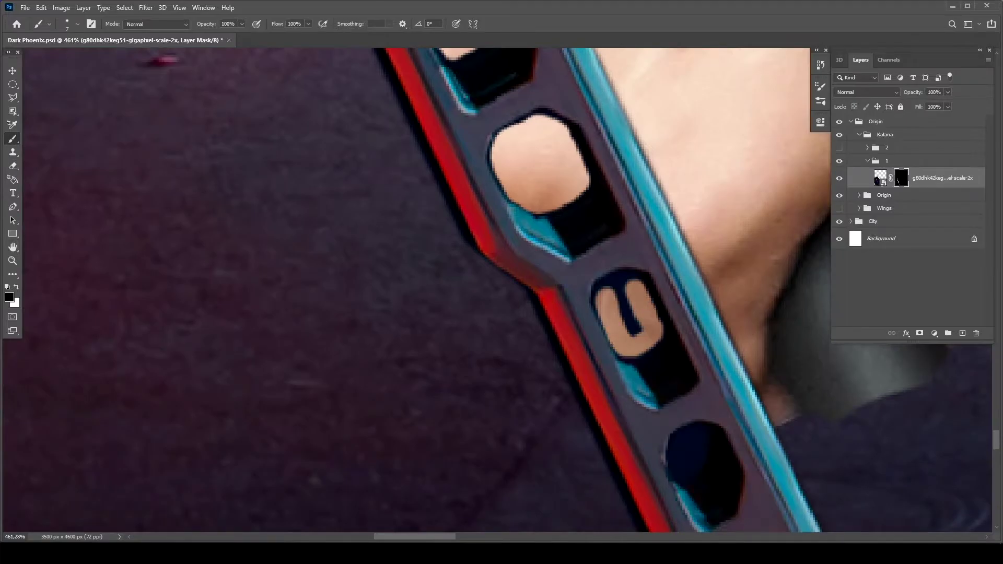
scroll(496, 290, "down", 6)
scroll(497, 290, "down", 10)
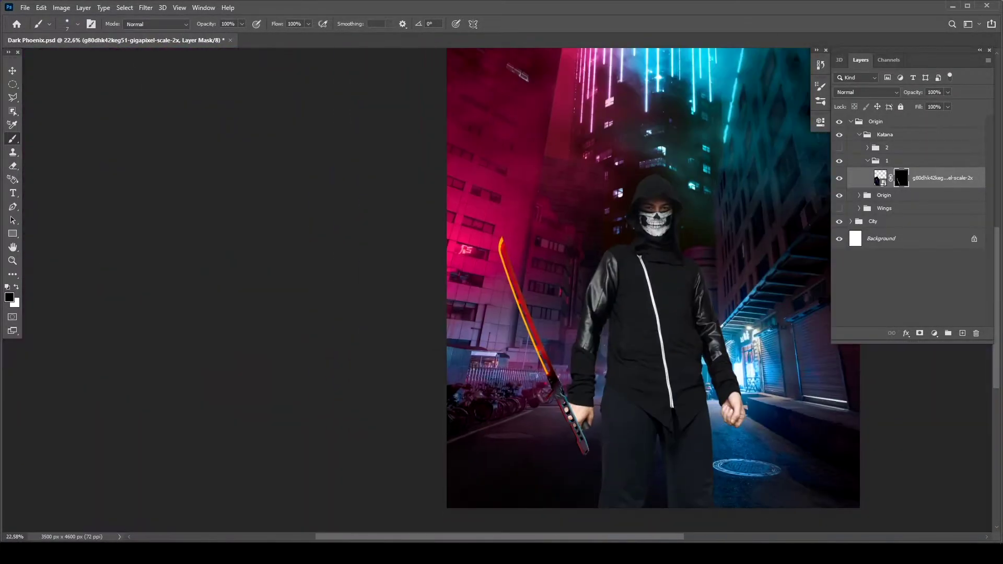
- Move the katana layer about 17 px across and 14 px down so the handle lies over the closed fist
left_click(901, 179, "shift")
scroll(554, 463, "up", 4)
key("ctrl+2")
key("ctrl+t")
left_click_drag(643, 274, 661, 287)
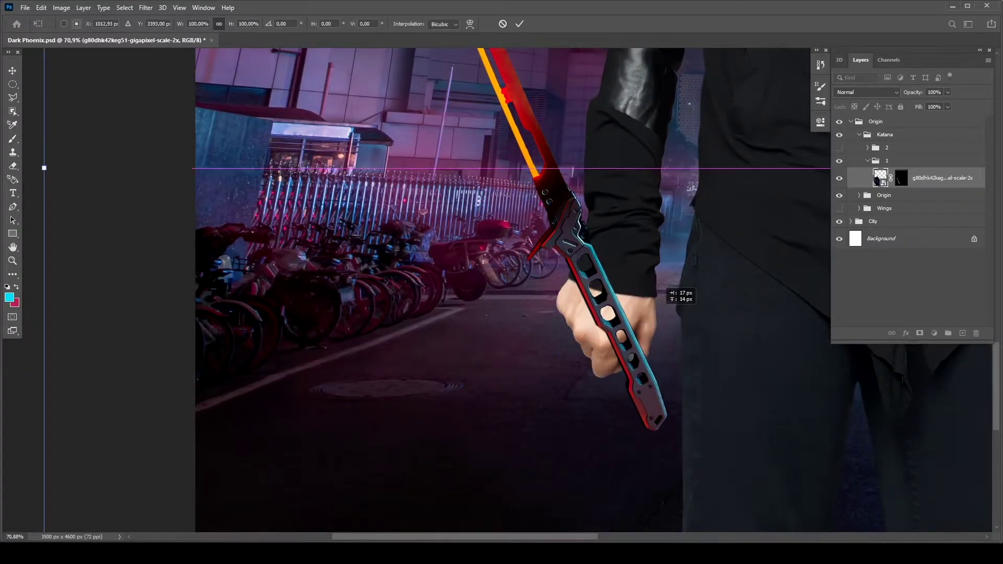
key("Return")
- Lower the katana layer to 34% opacity and paint black on its mask where the fist covers the handle
key("b")
scroll(601, 293, "up", 3)
key("d")
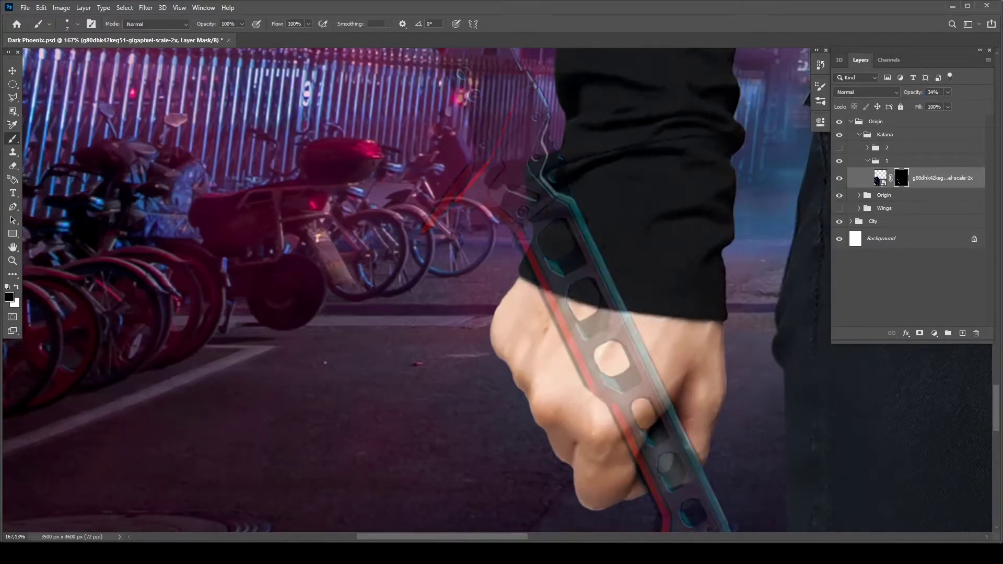
scroll(601, 293, "up", 4)
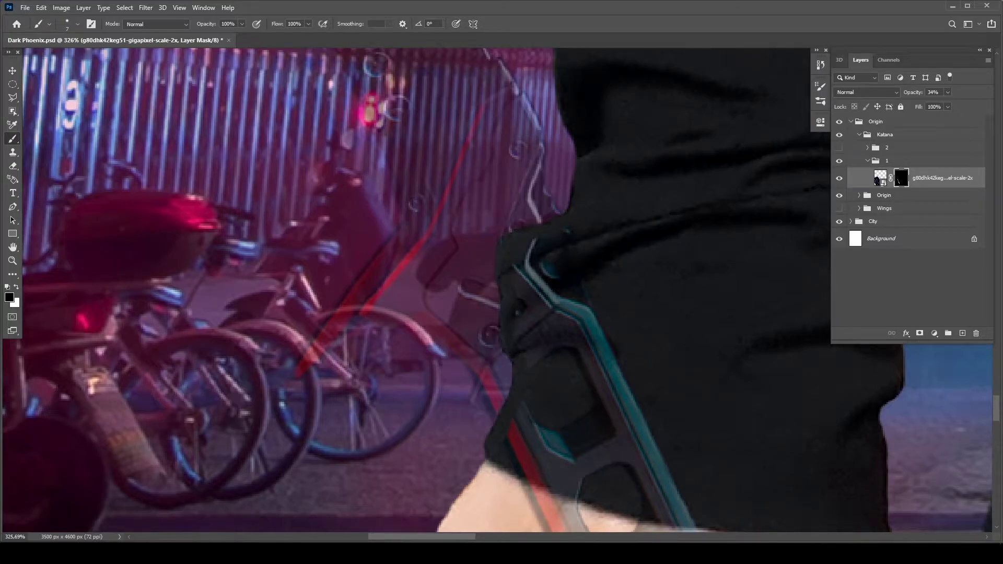
scroll(418, 293, "down", 10)
right_click(538, 191)
key("Escape")
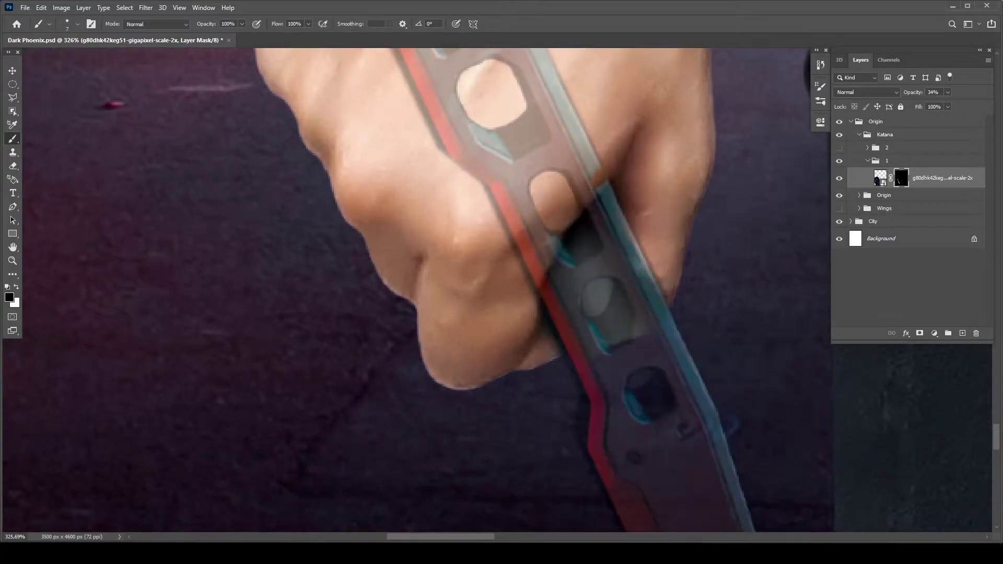
left_click(902, 178, "alt")
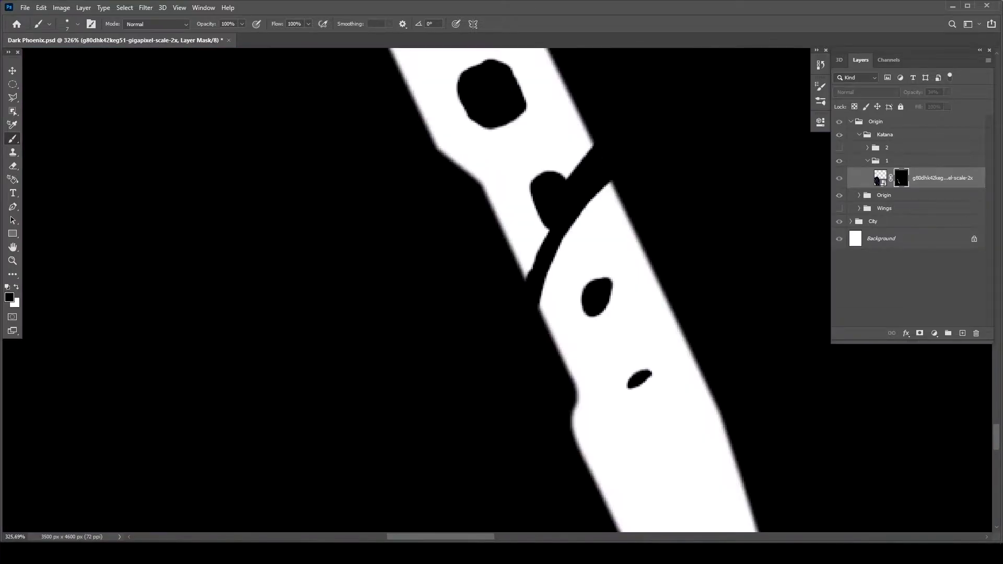
left_click_drag(455, 280, 428, 213)
scroll(428, 215, "up", 5)
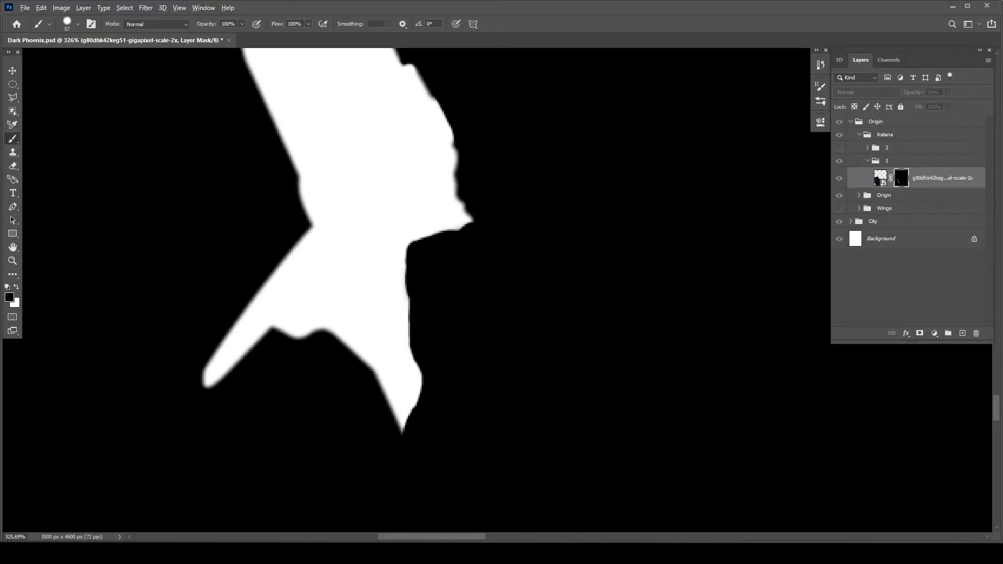
key("ctrl+2")
key("ctrl+0")
- Tint the figure pink by setting the colorized Hue/Saturation 2 adjustment to hue 333, saturation 45 and lightness -21
scroll(501, 293, "up", 4)
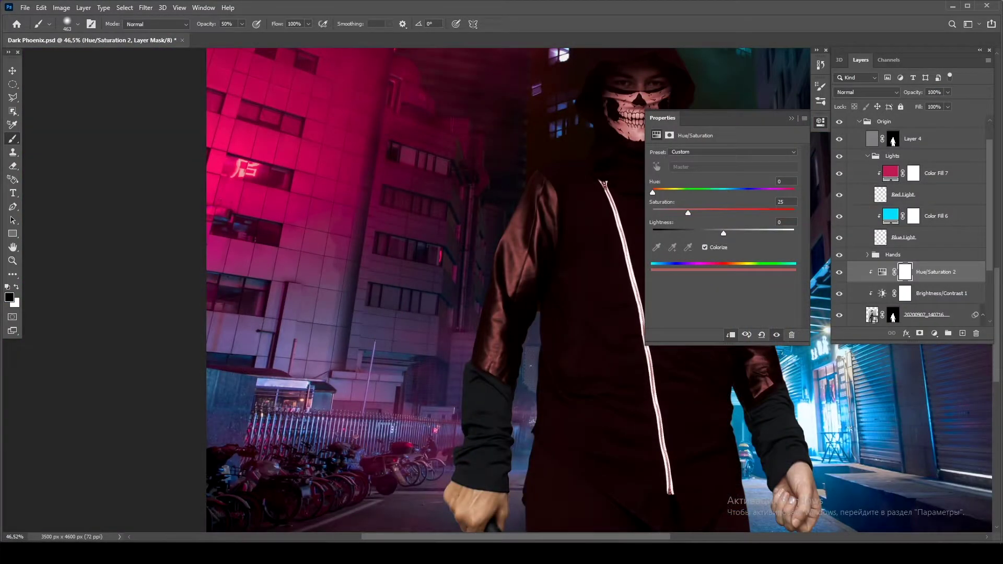
left_click_drag(724, 233, 716, 213)
left_click_drag(652, 192, 779, 193)
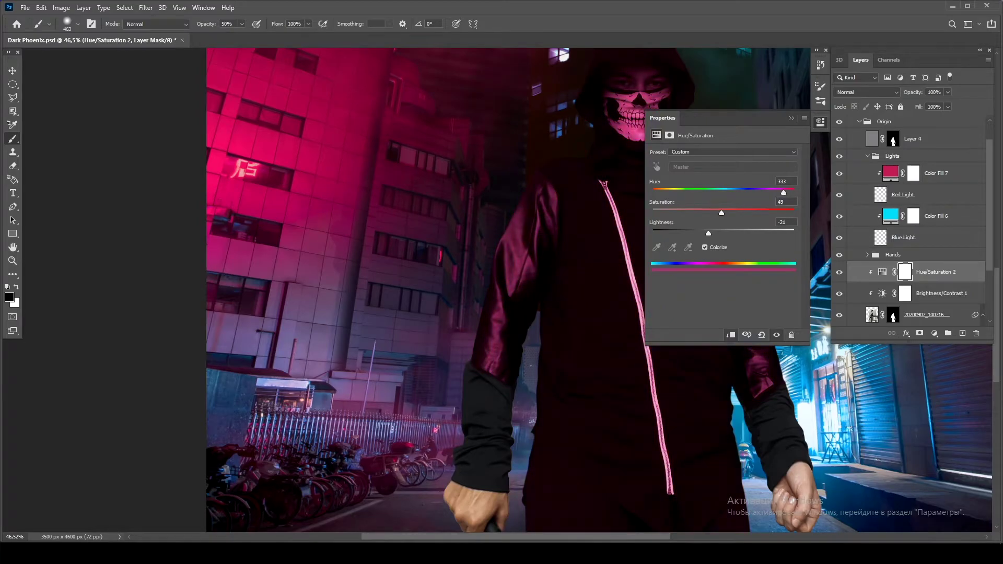
left_click_drag(720, 212, 717, 212)
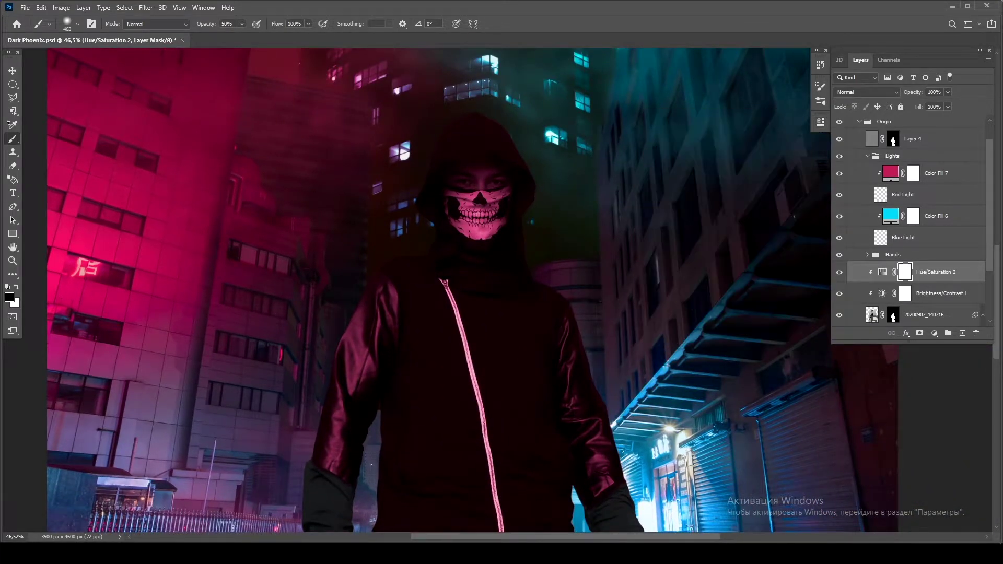
- Set Hue/Saturation 2's Blend If ranges to 0/47 and 255 for This Layer and 0/71 and 53/255 for Underlying Layer
double_click(967, 272)
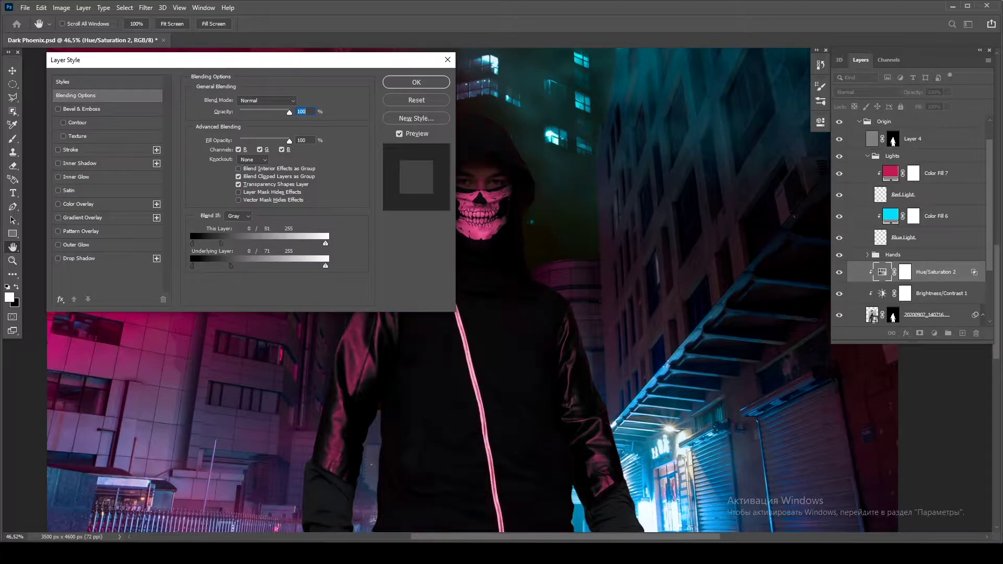
left_click_drag(322, 266, 232, 266)
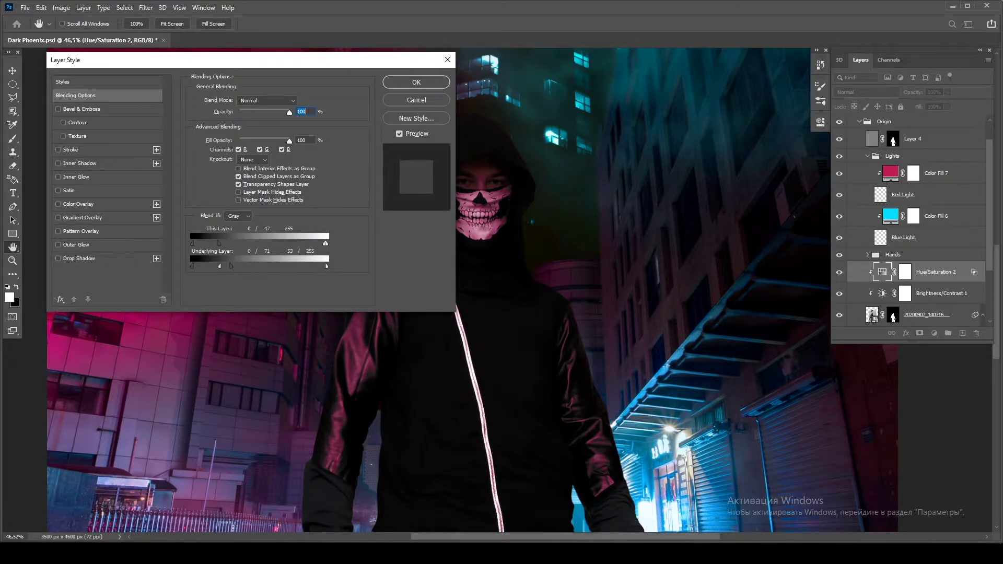
key("Return")
key("b")
- Duplicate Hue/Saturation 2, set the copy's hue to 210, and hide the original pink adjustment
key("ctrl+j")
left_click_drag(333, 275, 609, 258)
key("x")
scroll(111, 212, "down", 5)
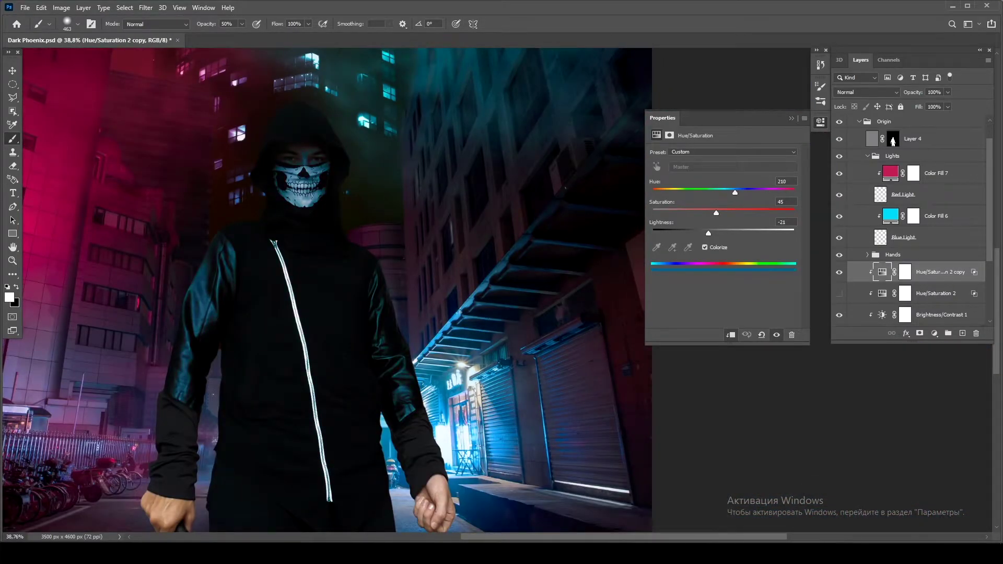
left_click(839, 272)
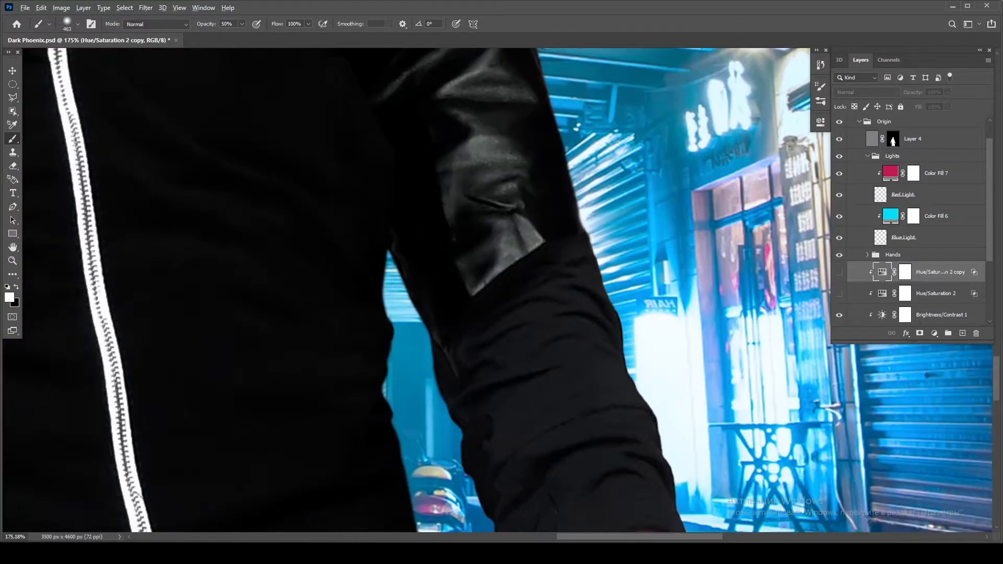
scroll(408, 287, "down", 5)
scroll(408, 288, "up", 1)
right_click(399, 191)
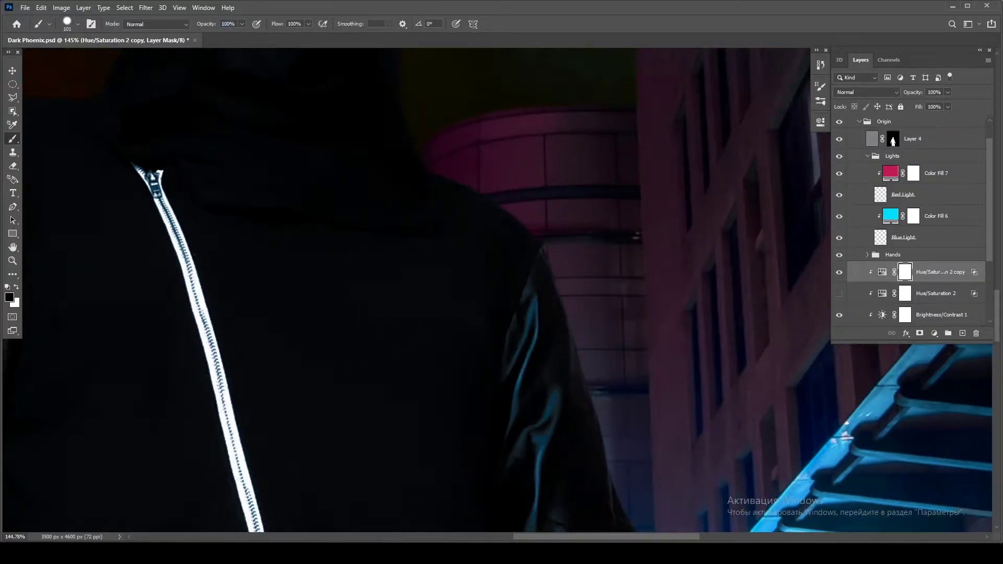
scroll(502, 290, "down", 10)
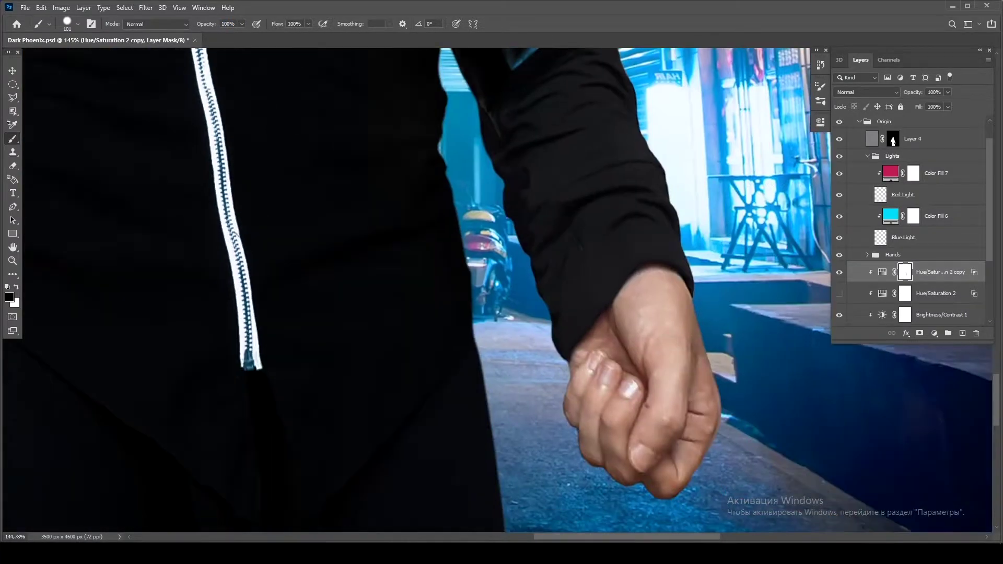
scroll(502, 290, "up", 5)
left_click(905, 272, "alt")
scroll(560, 327, "up", 3)
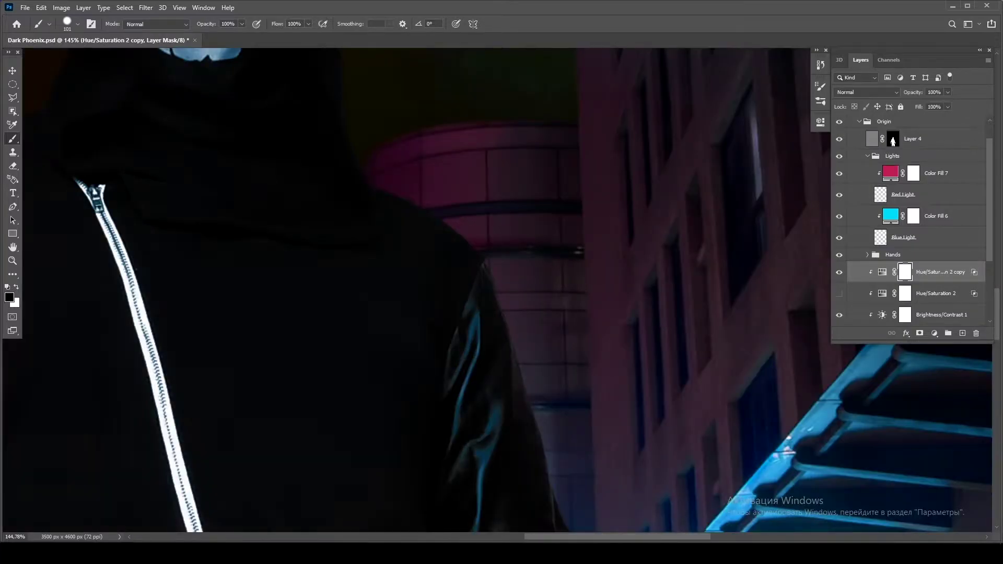
- Paint black on the Hue/Saturation 2 copy's mask over the body and red-lit side, keeping the blue tint on the blue-lit sleeve
right_click(337, 194)
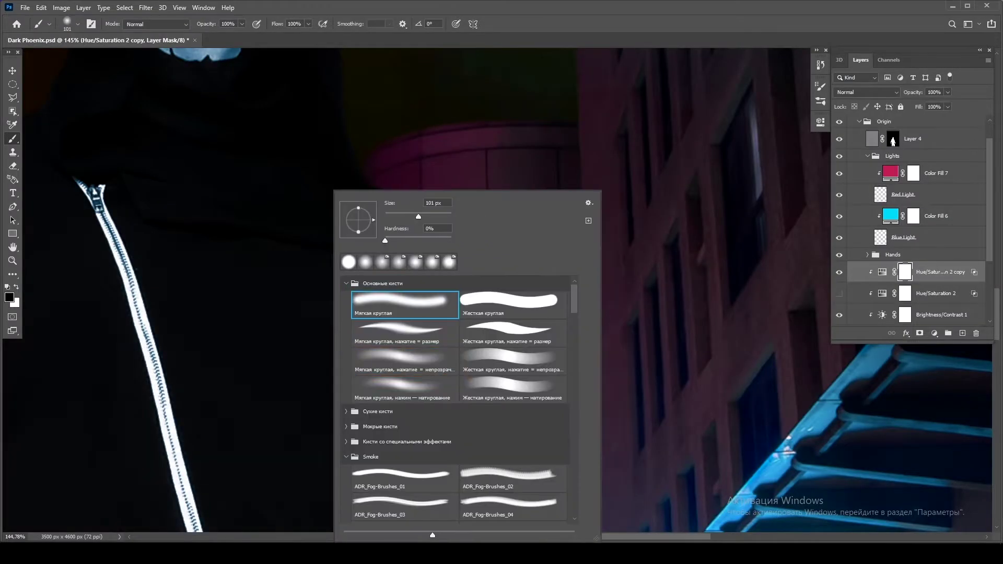
key("Return")
scroll(418, 290, "down", 8)
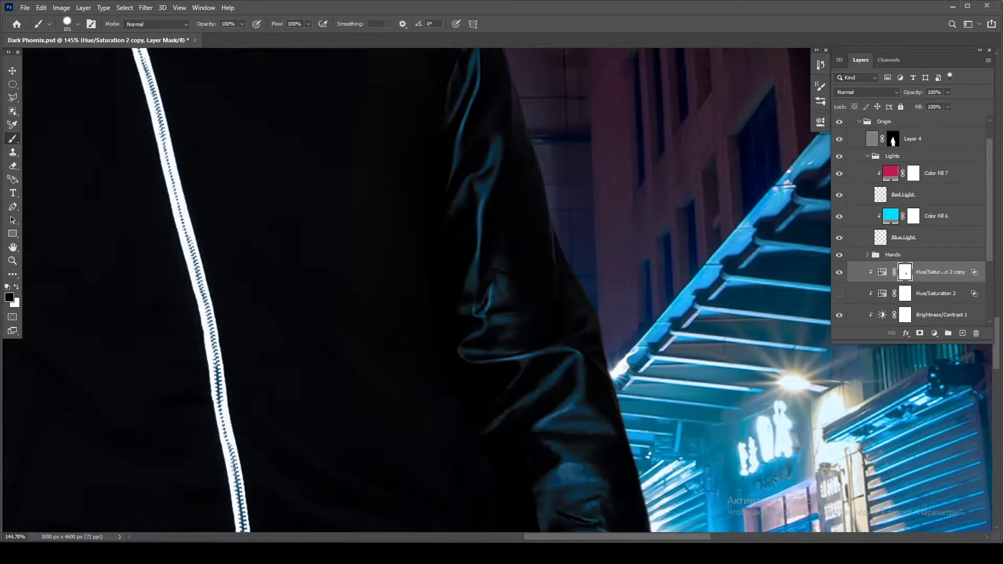
scroll(419, 290, "up", 3)
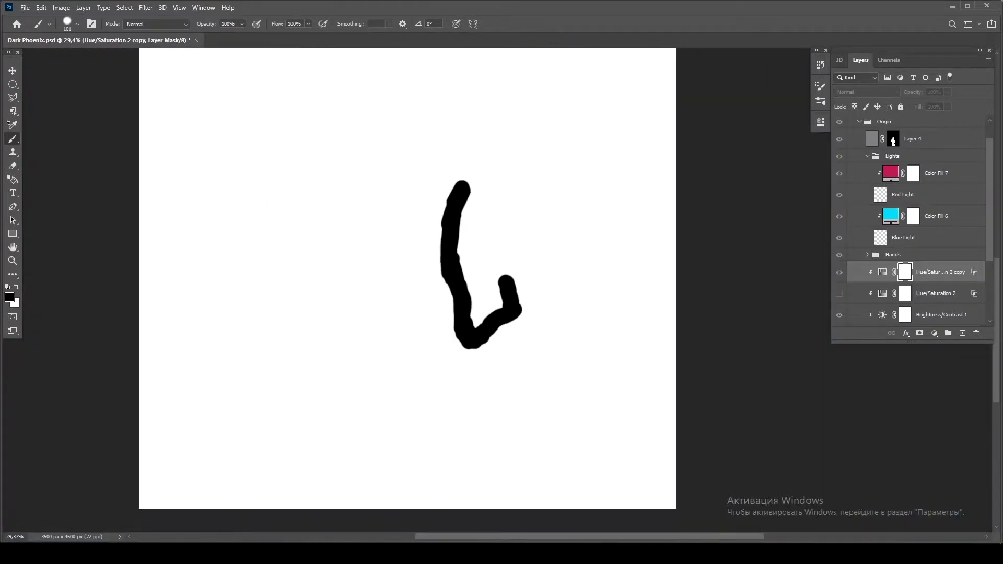
mouse_move(459, 137)
left_mouse_down()
mouse_move(435, 230)
mouse_move(478, 361)
mouse_move(528, 296)
mouse_move(471, 486)
mouse_move(429, 99)
mouse_move(220, 313)
left_mouse_up()
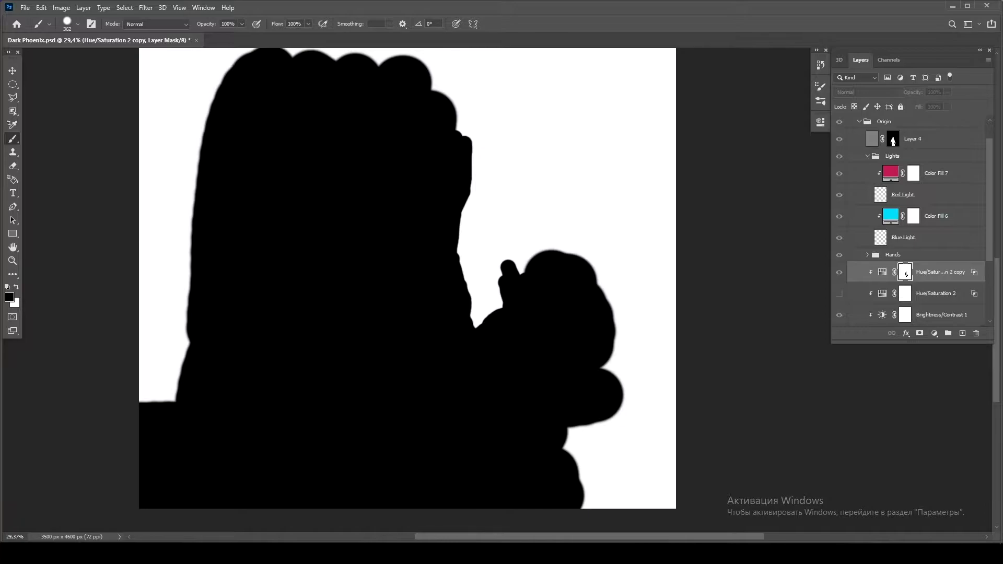
- Set the Hue/Saturation 2 copy to 75% opacity and show the pink Hue/Saturation 2 adjustment again
left_click(840, 272)
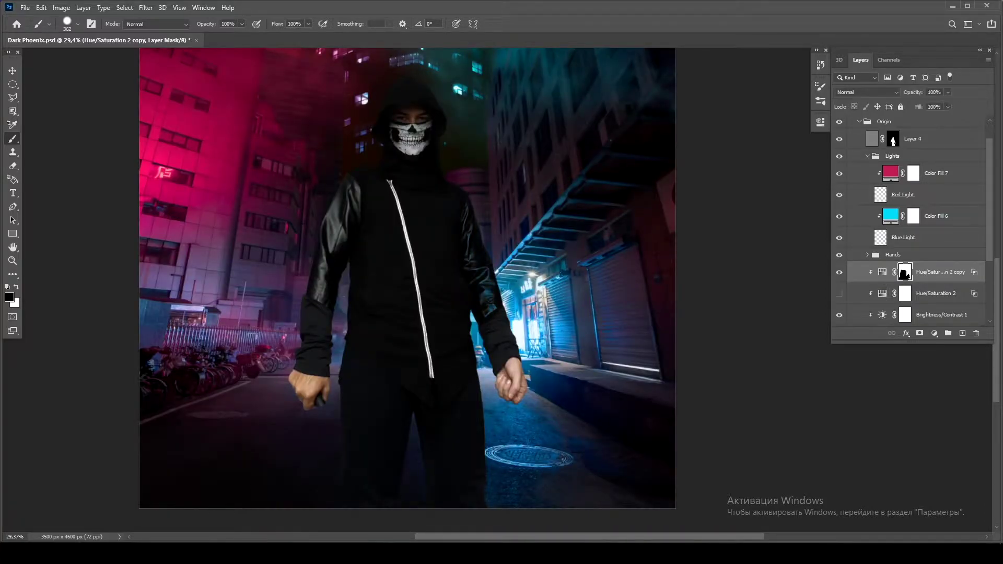
left_click(839, 293)
left_click(935, 293)
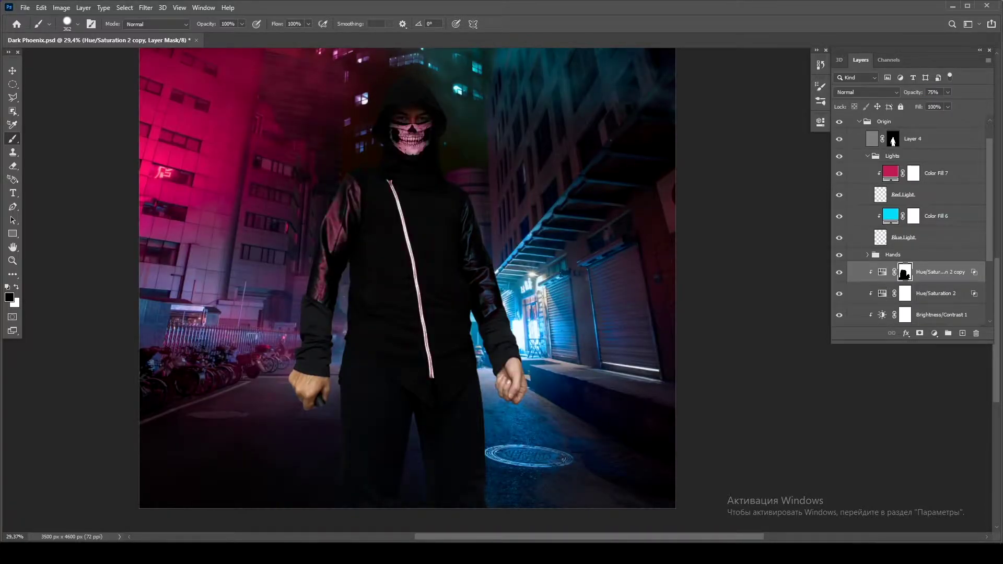
- Paint black on the Hue/Saturation 2 mask over the torso and blue-lit side, keeping the pink tint on the red-lit sleeve
scroll(385, 306, "up", 5)
scroll(196, 400, "down", 5)
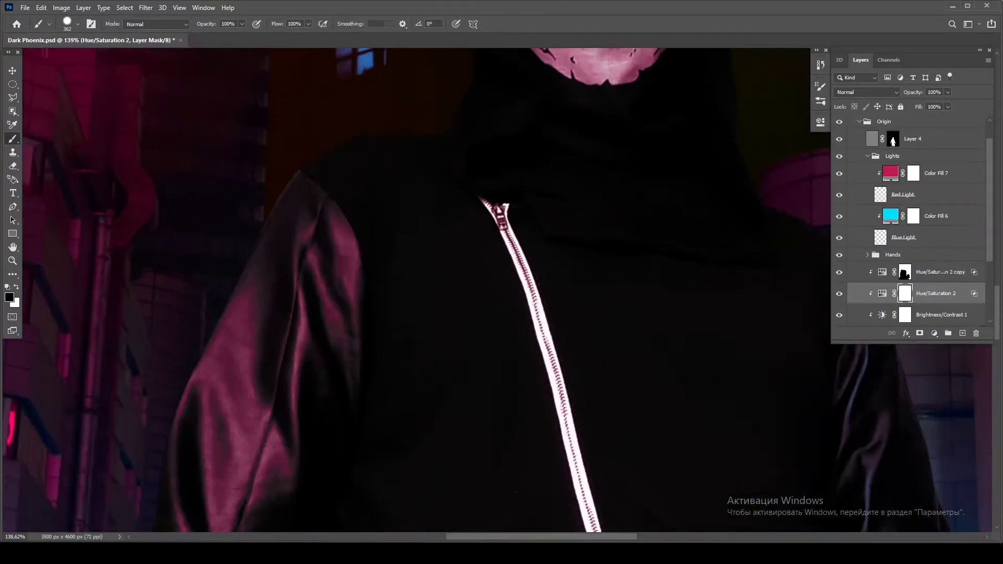
scroll(460, 253, "up", 5)
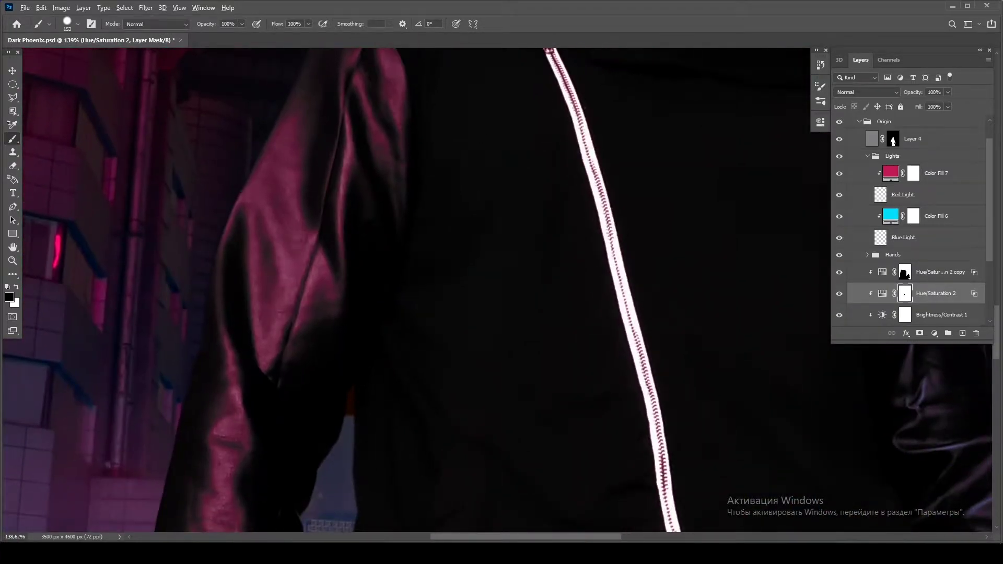
left_click_drag(229, 229, 417, 229)
left_click(905, 293, "alt")
key("ctrl+0")
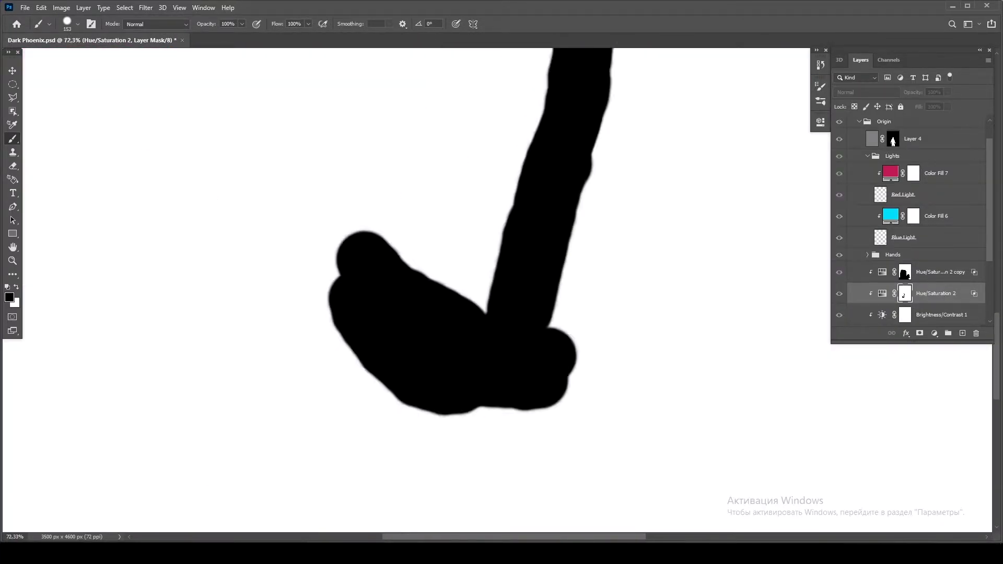
right_click(560, 230)
mouse_move(574, 225)
left_mouse_down()
mouse_move(600, 391)
mouse_move(966, 276)
left_mouse_up()
left_click(905, 293, "alt")
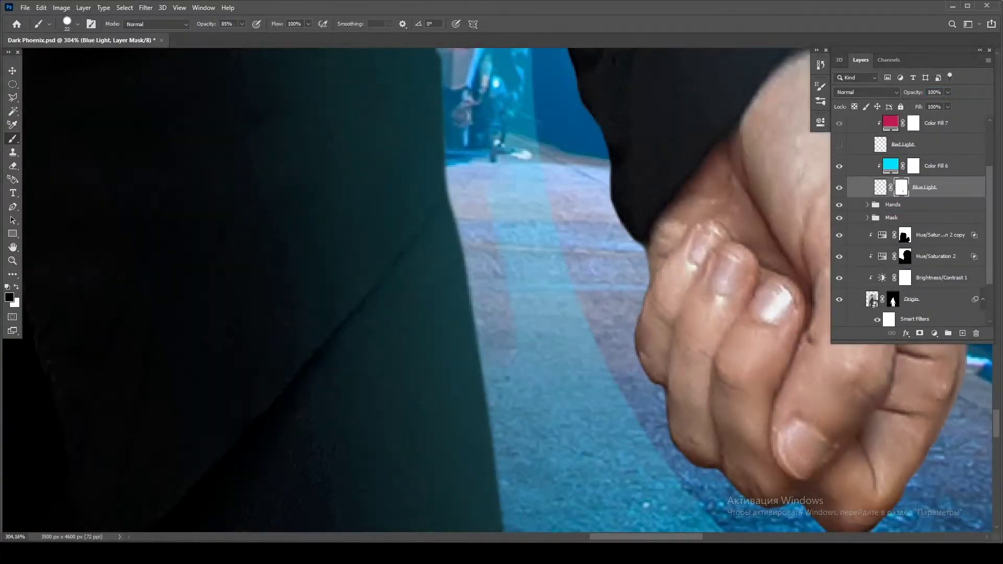
- Paint black on the Blue Light mask at 85% brush opacity to clear the glow spilling outside the leg down to the canvas edge
scroll(502, 288, "down", 10)
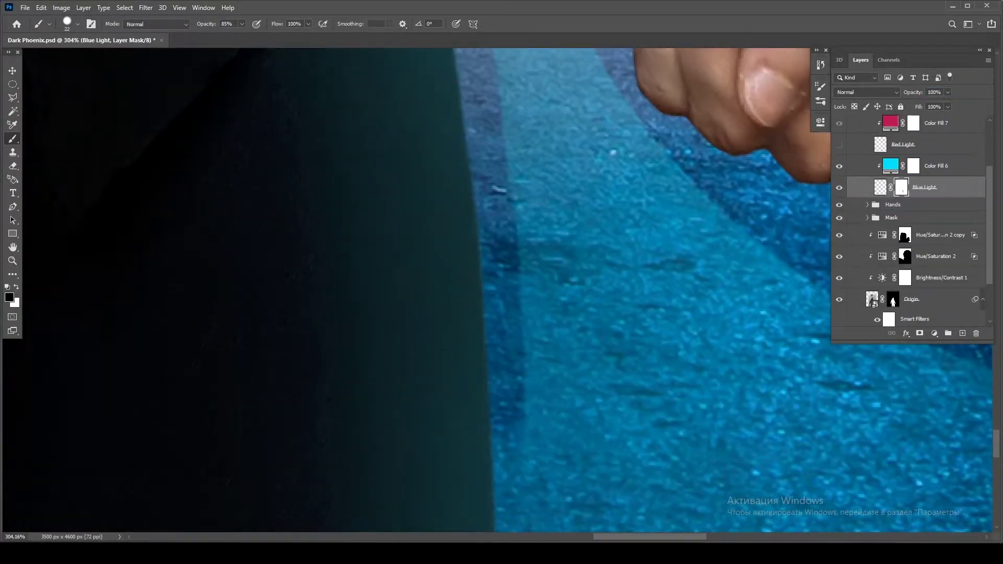
scroll(740, 290, "down", 3)
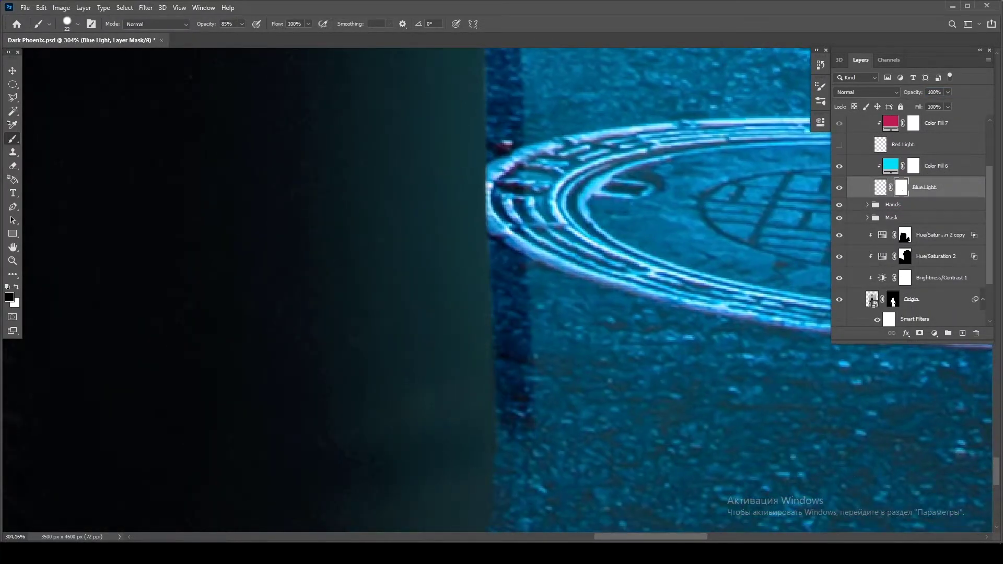
scroll(502, 288, "down", 6)
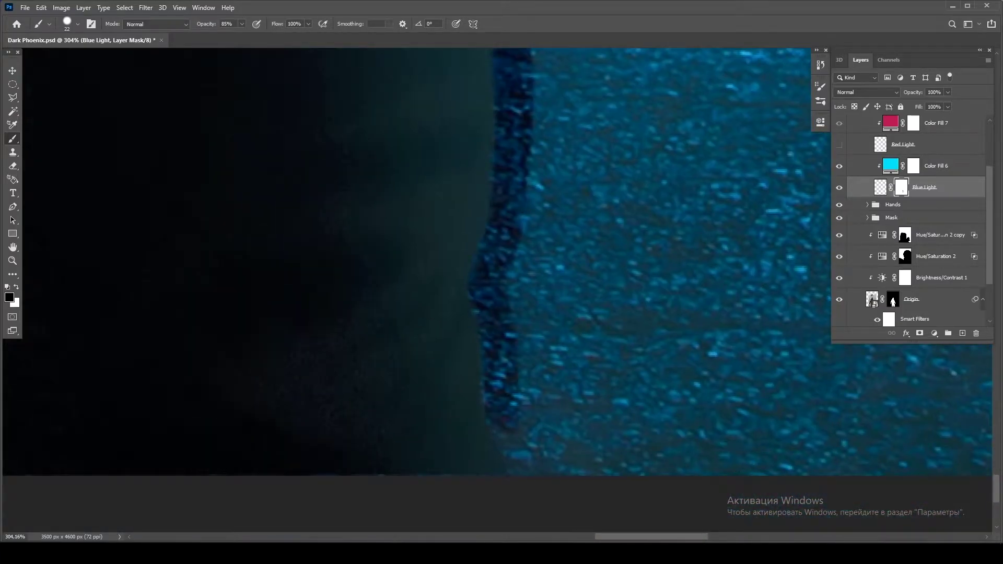
scroll(502, 288, "up", 15)
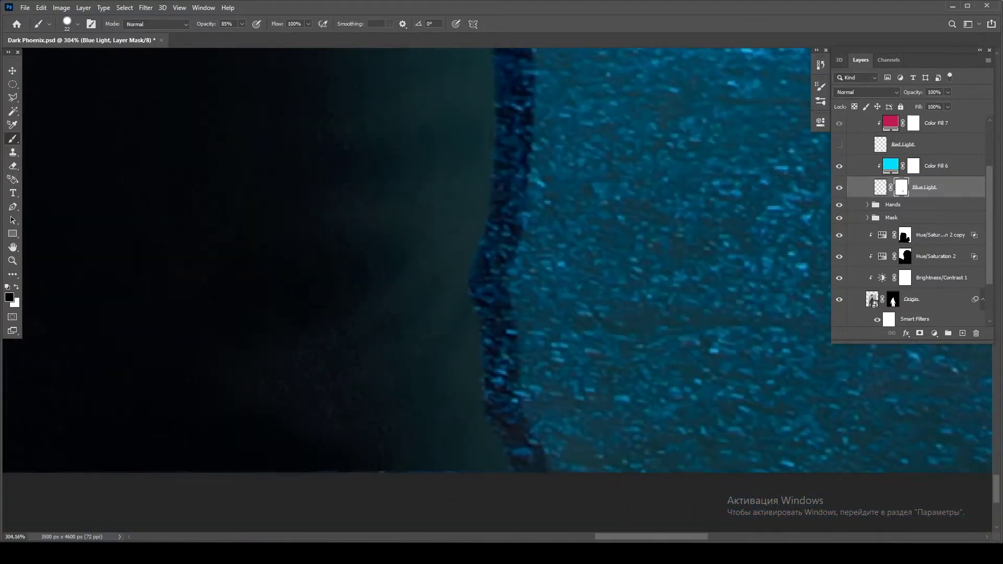
- Paint black on the Blue Light mask around the outside of the blue-lit sleeve, shoulder and hood, filling the surrounding area at 100% brush opacity
scroll(502, 287, "right", 3)
scroll(501, 287, "down", 1)
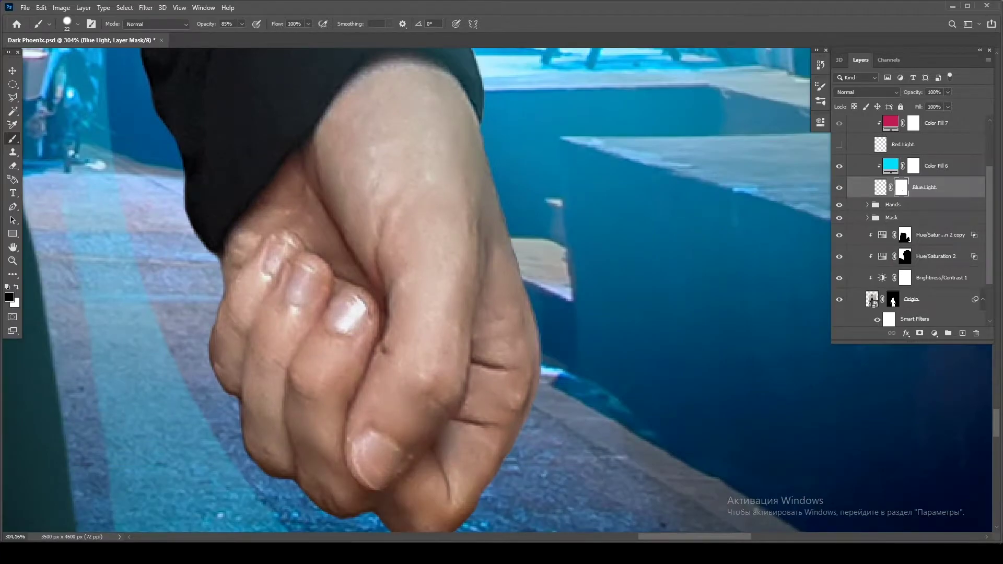
scroll(502, 287, "up", 8)
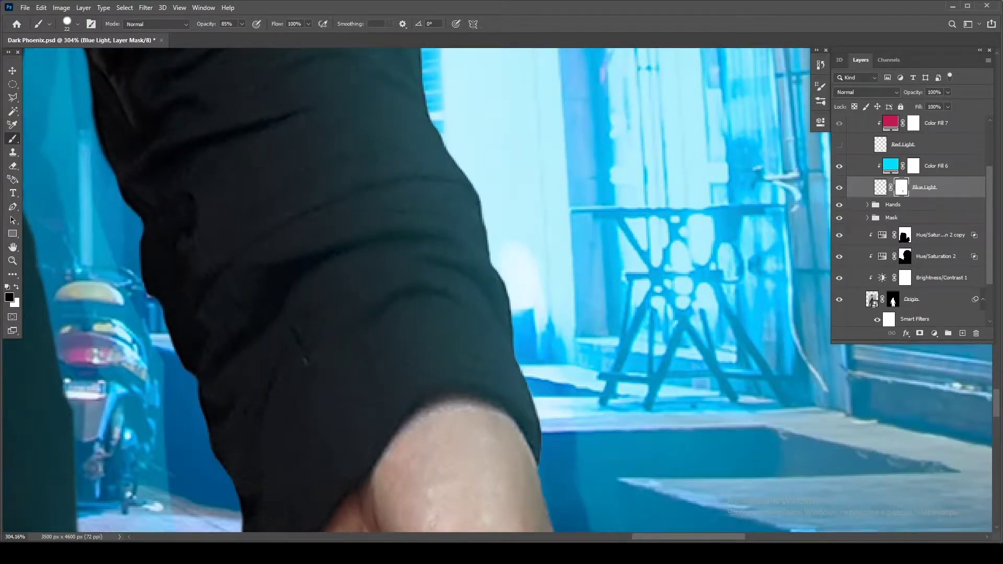
scroll(502, 288, "up", 6)
scroll(502, 287, "left", 1)
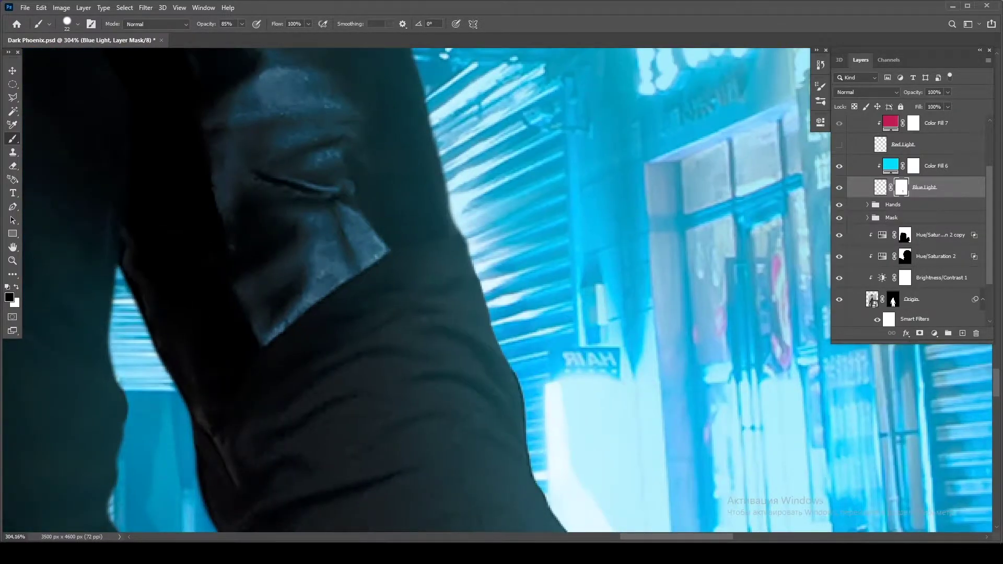
scroll(502, 287, "up", 4)
scroll(501, 288, "left", 1)
scroll(502, 287, "up", 5)
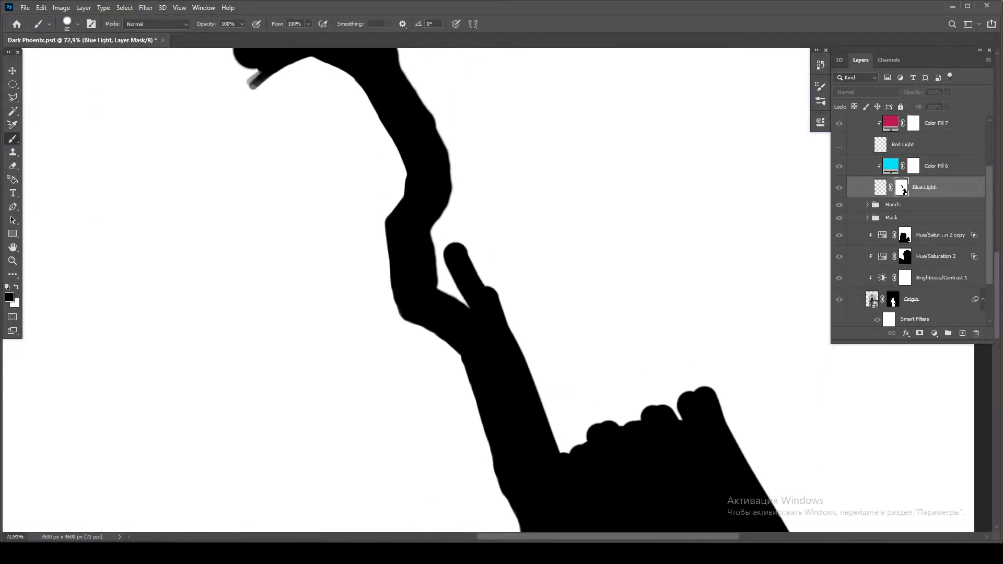
mouse_move(448, 202)
left_mouse_down()
mouse_move(763, 415)
mouse_move(575, 235)
left_mouse_up()
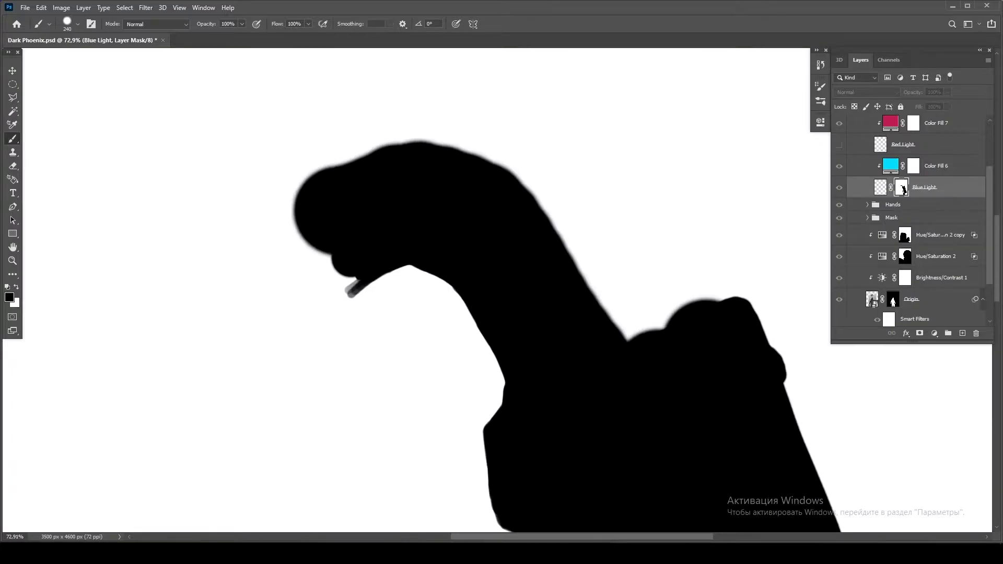
mouse_move(314, 251)
left_mouse_down()
mouse_move(246, 89)
mouse_move(784, 183)
mouse_move(846, 496)
left_mouse_up()
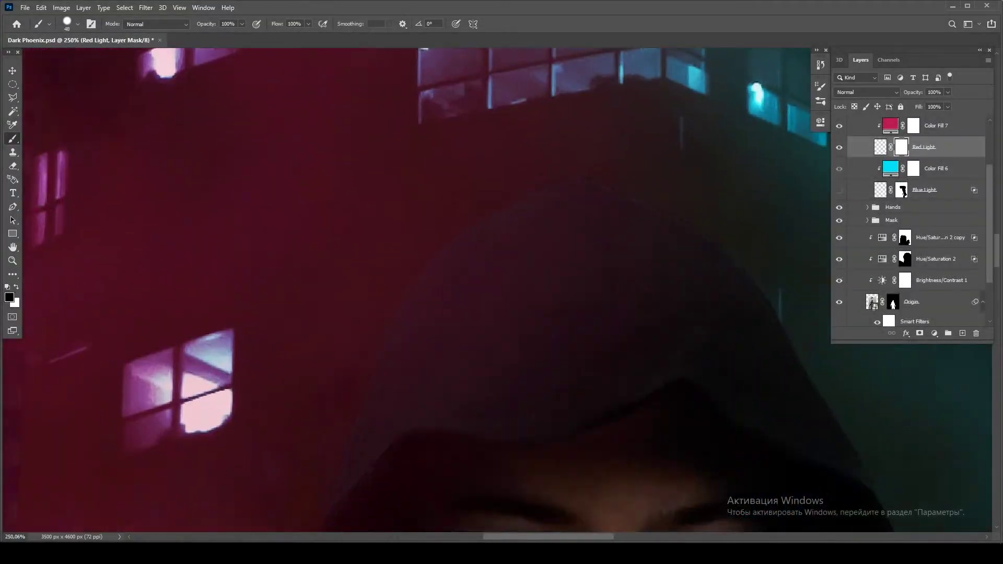
- Paint black on the Red Light mask with an 85% hardness brush to clear the glow spilling around the outside of the hood
left_click_drag(575, 235, 418, 136)
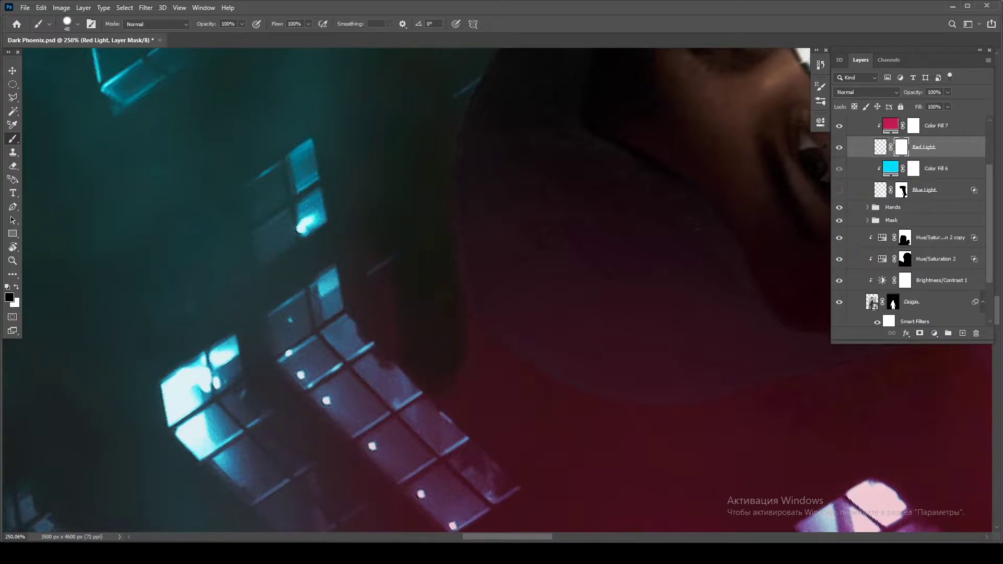
right_click(383, 191)
left_click_drag(442, 229, 437, 229)
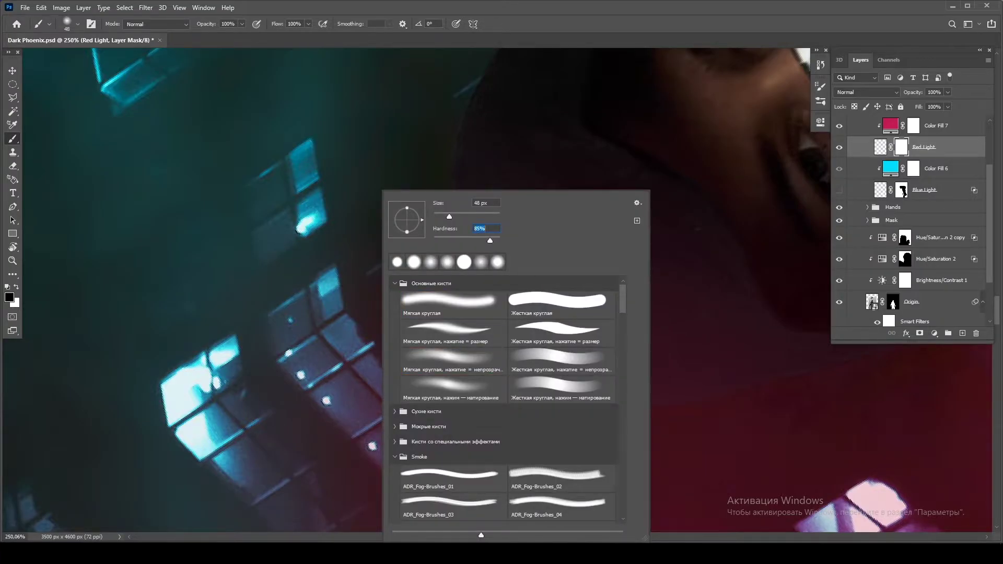
key("Return")
left_click(504, 426)
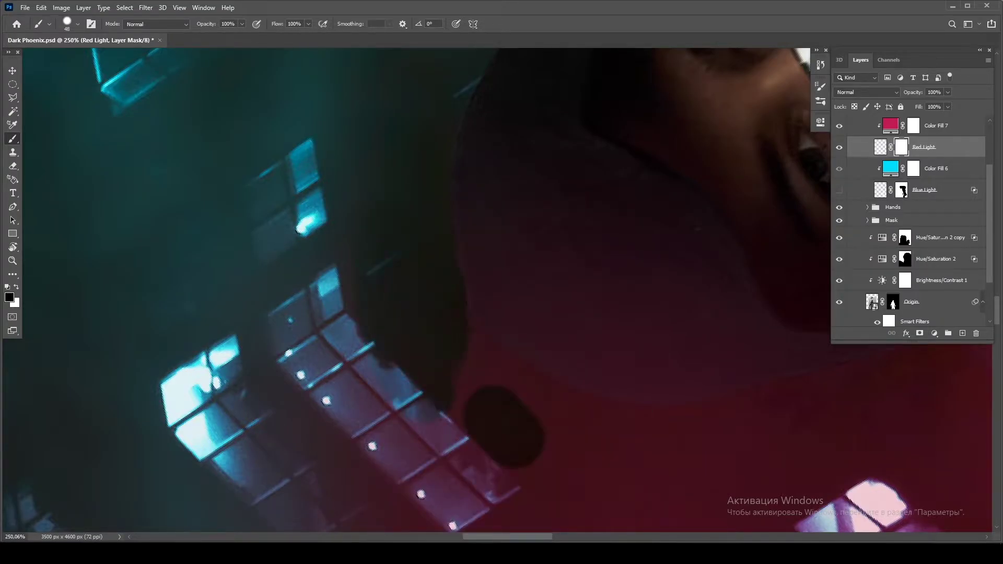
key("space")
left_click_drag(522, 105, 408, 471)
mouse_move(450, 246)
left_mouse_down()
mouse_move(366, 329)
mouse_move(355, 377)
mouse_move(324, 418)
left_mouse_up()
key("space")
left_click_drag(471, 366, 471, 261)
mouse_move(398, 240)
left_mouse_down()
mouse_move(335, 366)
mouse_move(366, 402)
left_mouse_up()
key("space")
left_click_drag(471, 366, 471, 261)
left_click_drag(366, 293, 386, 428)
key("space")
left_click_drag(470, 366, 450, 219)
left_click_drag(360, 324, 408, 433)
key("space")
left_click_drag(470, 314, 460, 282)
key("space")
left_click_drag(471, 340, 475, 313)
left_click_drag(356, 386, 418, 460)
key("r")
left_click_drag(522, 235, 471, 314)
mouse_move(397, 230)
left_mouse_down()
mouse_move(360, 293)
mouse_move(407, 392)
mouse_move(387, 433)
left_mouse_up()
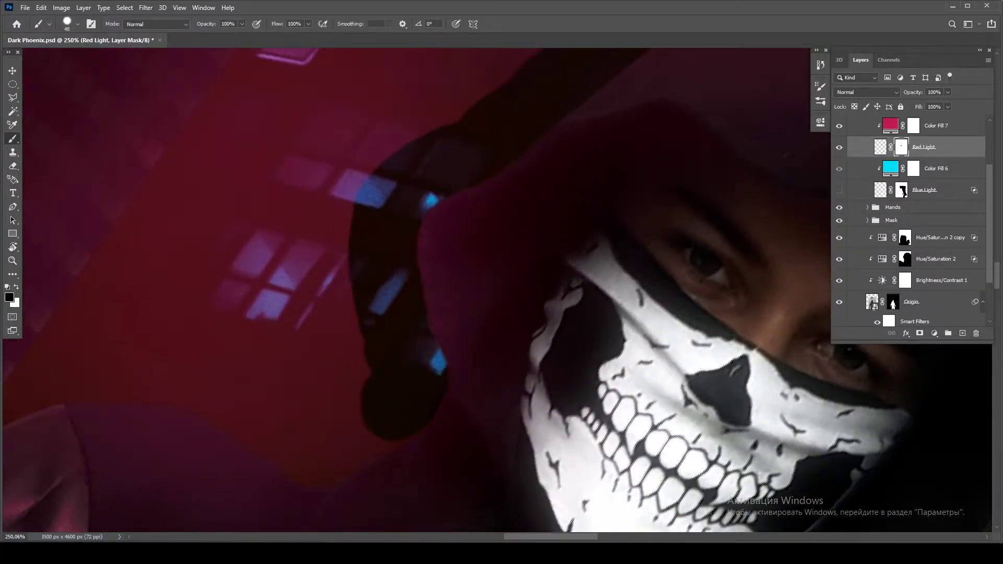
- Continue painting black on the Red Light mask down along the hood and neck toward the pink-lit shoulder
key("x")
key("r")
left_click_drag(523, 235, 470, 293)
left_click_drag(522, 314, 502, 397)
scroll(502, 282, "down", 6)
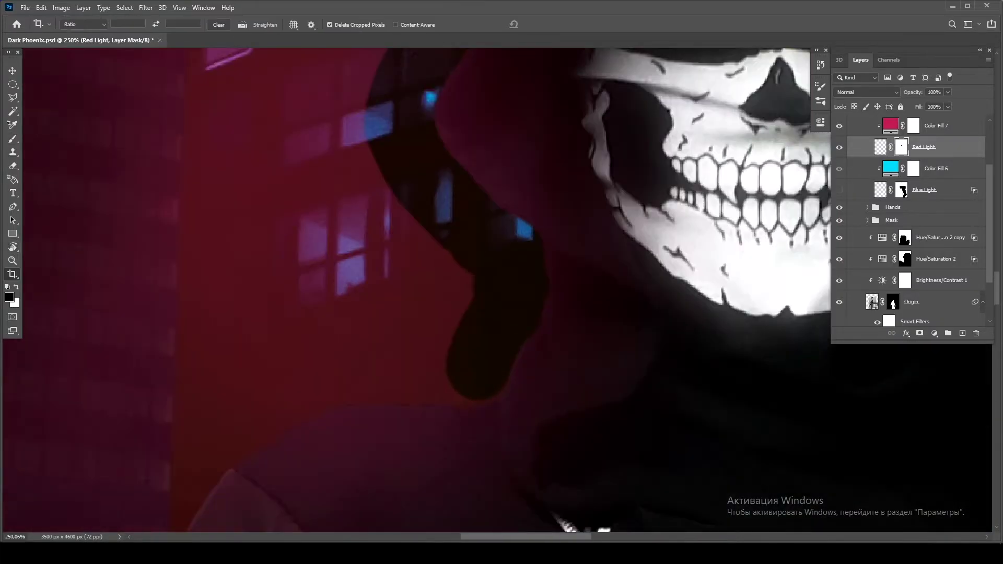
- View the Red Light mask on its own and fill the gaps outside the figure's pink-lit side with a larger black brush
left_click(902, 147, "alt")
key("bracketright")
key("bracketright")
key("bracketright")
left_click_drag(251, 282, 156, 449)
mouse_move(439, 125)
left_mouse_down()
mouse_move(366, 62)
mouse_move(78, 261)
mouse_move(324, 157)
mouse_move(220, 199)
mouse_move(261, 314)
left_mouse_up()
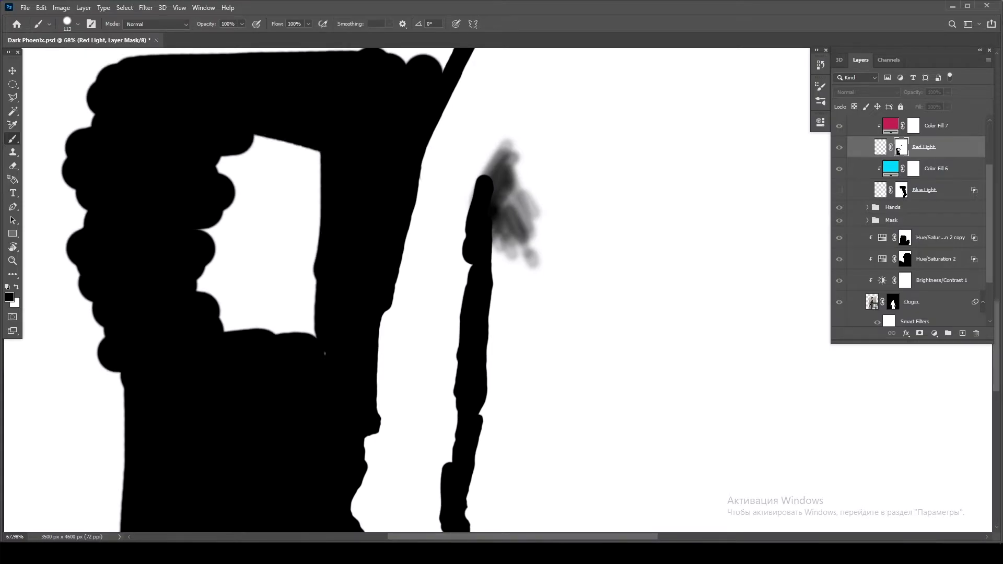
scroll(418, 288, "up", 5)
mouse_move(502, 178)
left_mouse_down()
mouse_move(486, 58)
mouse_move(387, 209)
mouse_move(42, 131)
left_mouse_up()
mouse_move(52, 172)
left_mouse_down()
mouse_move(366, 220)
mouse_move(282, 99)
left_mouse_up()
scroll(418, 287, "up", 4)
mouse_move(413, 199)
left_mouse_down()
mouse_move(554, 157)
mouse_move(324, 63)
mouse_move(78, 157)
mouse_move(408, 130)
mouse_move(288, 136)
left_mouse_up()
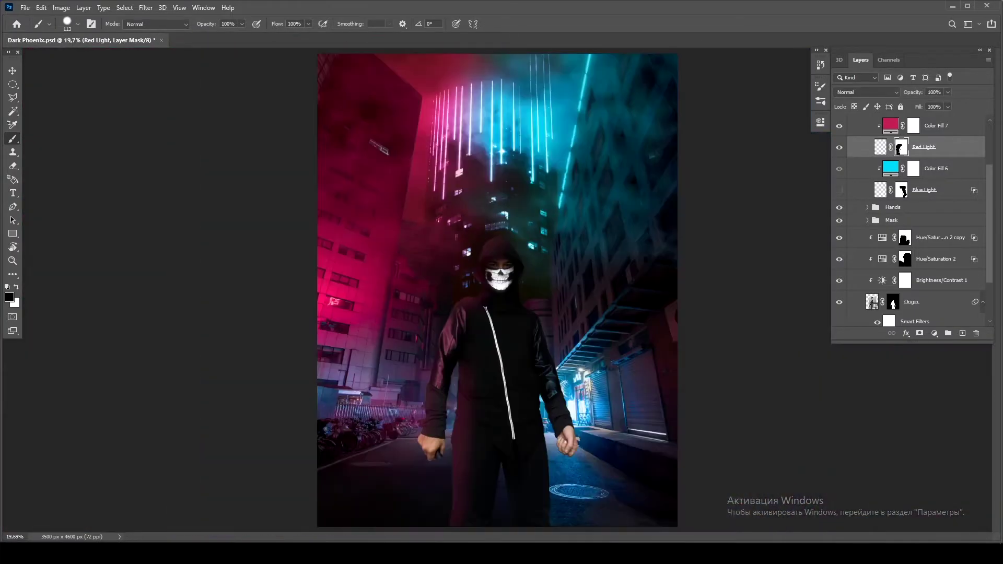
- Split the Red Light layer's Blend If Underlying Layer black slider to 0 / 30 and show the Blue Light layer again
double_click(881, 147)
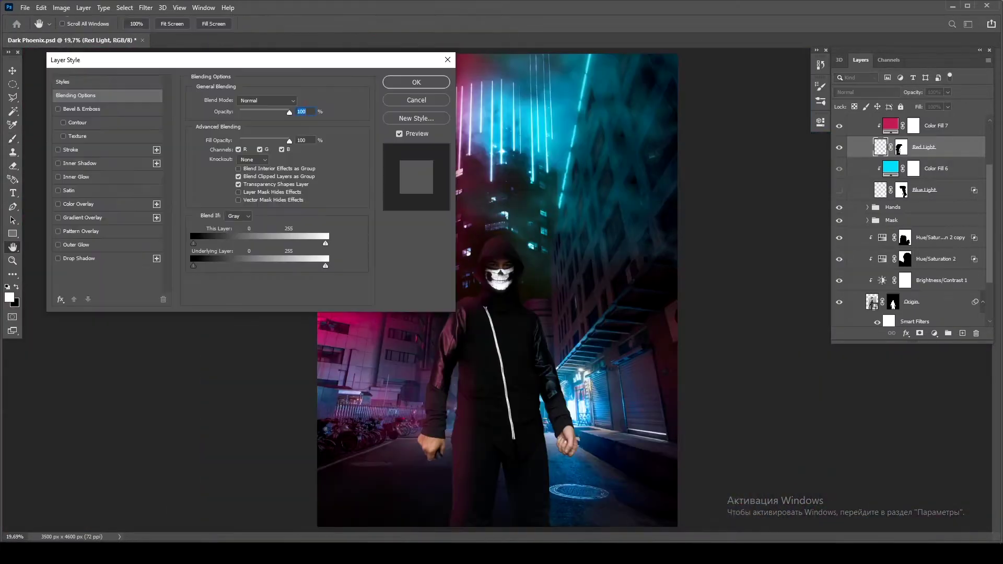
key("Return")
double_click(881, 190)
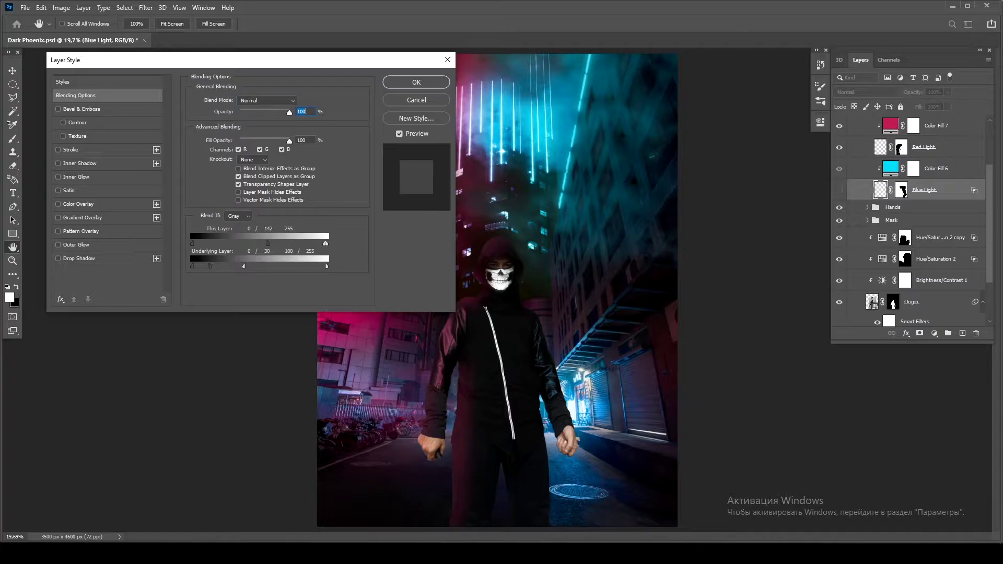
key("Return")
double_click(880, 147)
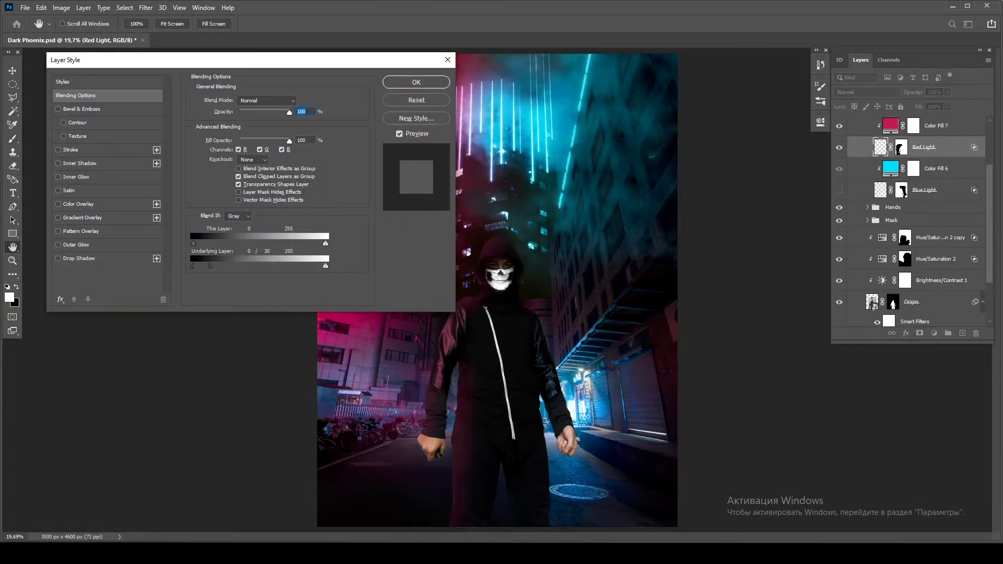
key("Return")
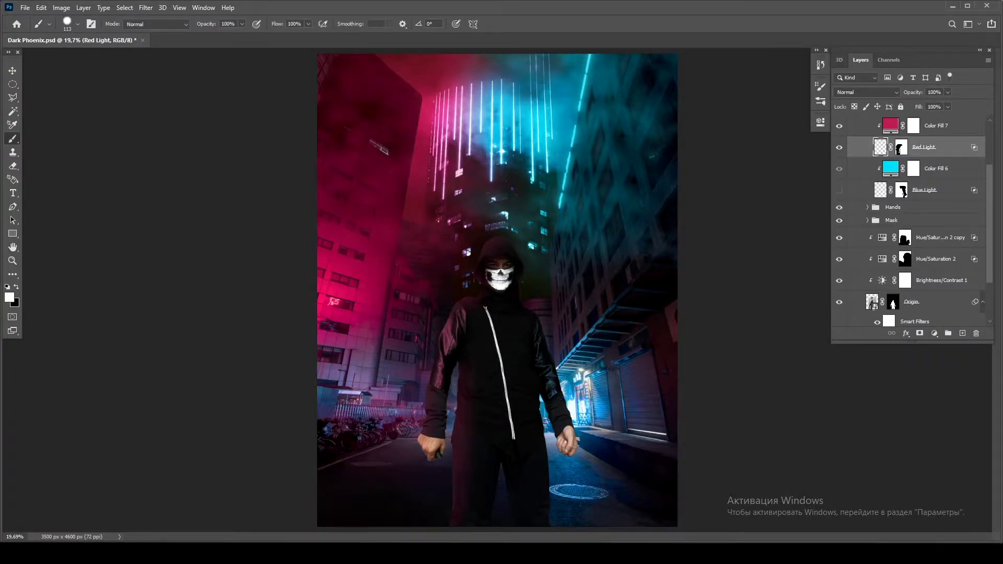
double_click(881, 147)
key("Return")
left_click(840, 191)
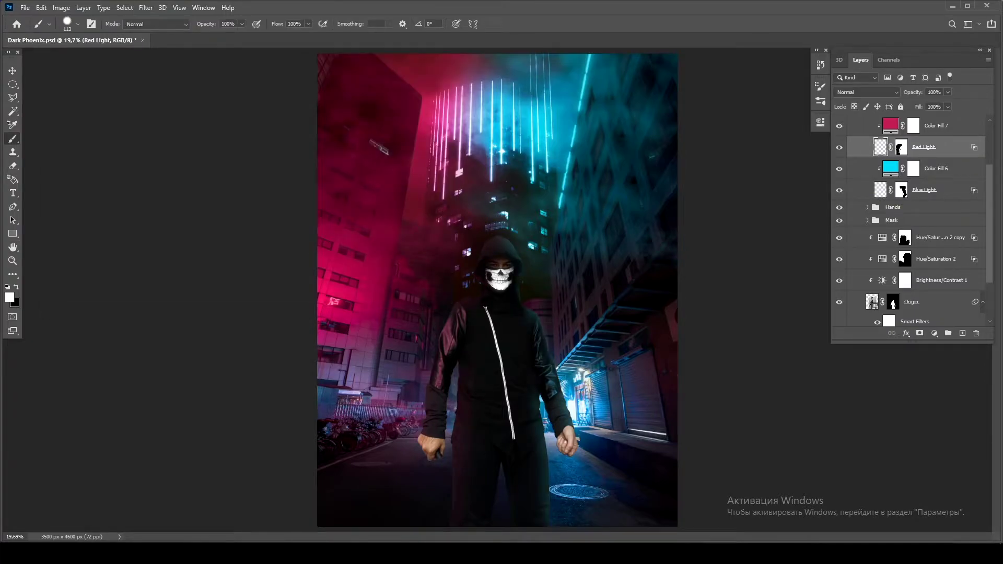
- Duplicate the pink Color Fill 7 above the Hue/Saturation 2 copy and lower its Blend If Underlying Layer white slider
scroll(838, 135, "up", 1)
left_click_drag(935, 138, 935, 247)
double_click(951, 251)
left_click_drag(325, 266, 282, 266)
key("Return")
- Mask the duplicated Color Fill 7 to the Origin figure's silhouette and hide that fill layer
scroll(914, 220, "down", 3)
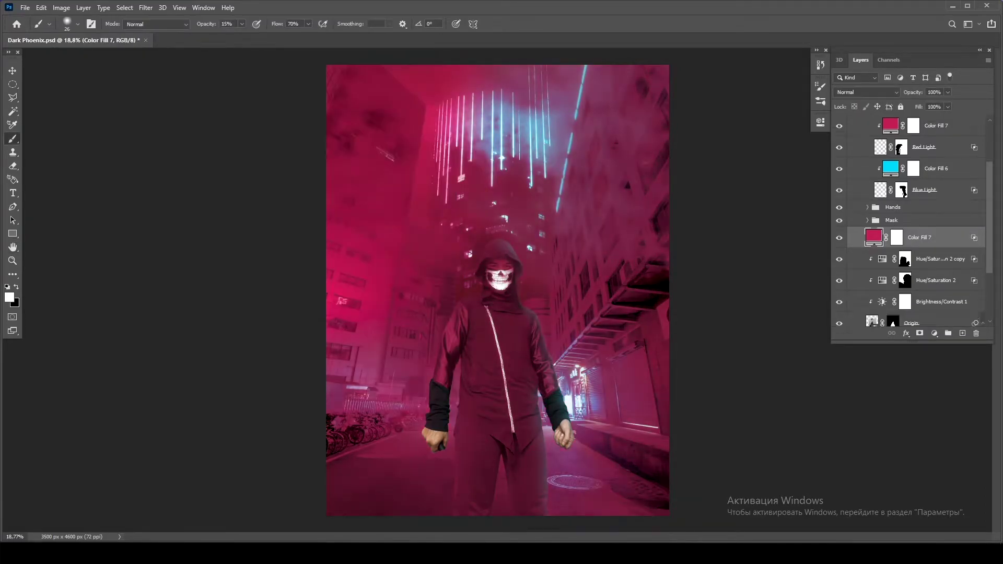
left_click(899, 284)
key("Delete")
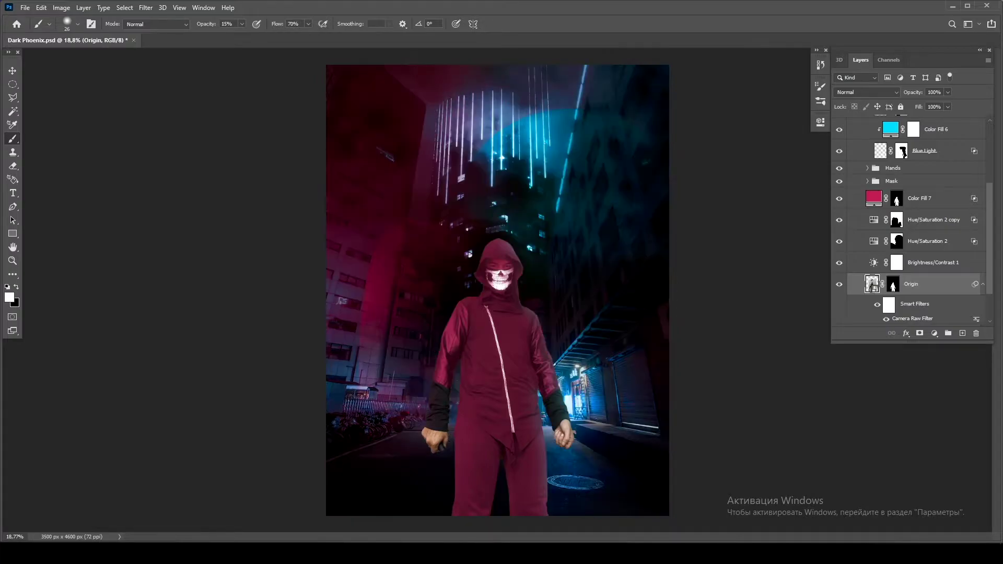
left_click(840, 198)
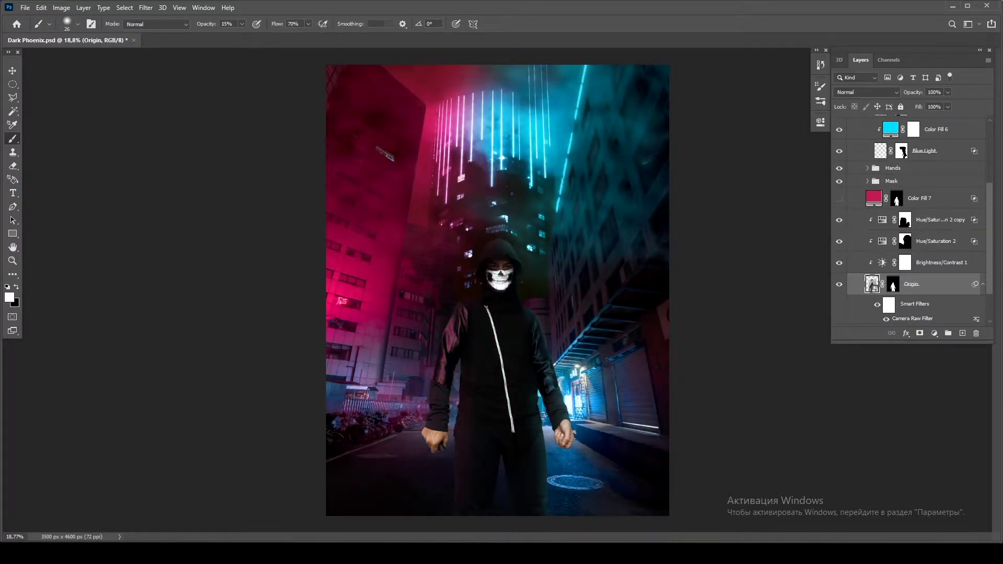
- Merge copies of the Hands group and Origin layer into one layer above the stack and align it with the figure
left_click(897, 199)
scroll(897, 207, "up", 5)
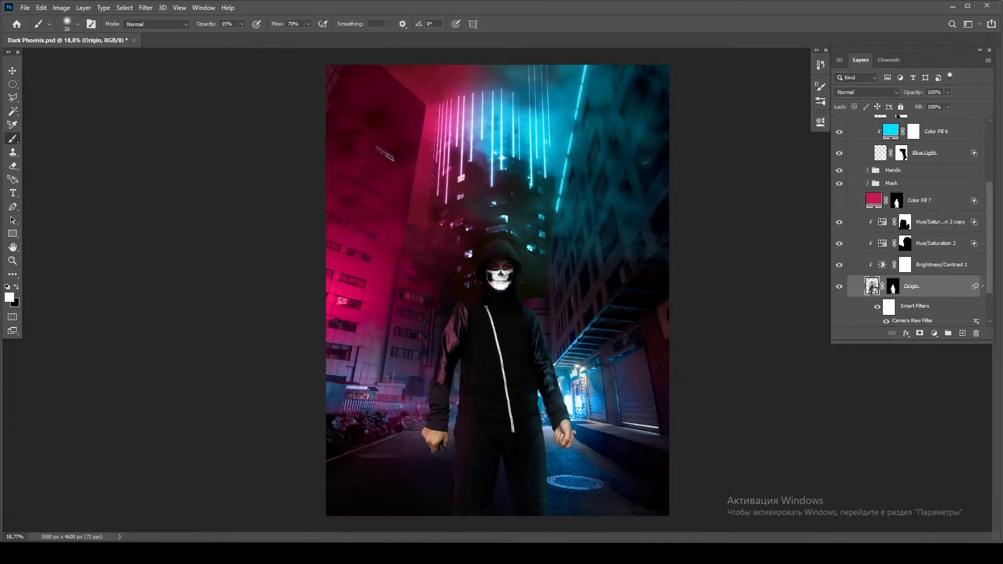
left_click(894, 139)
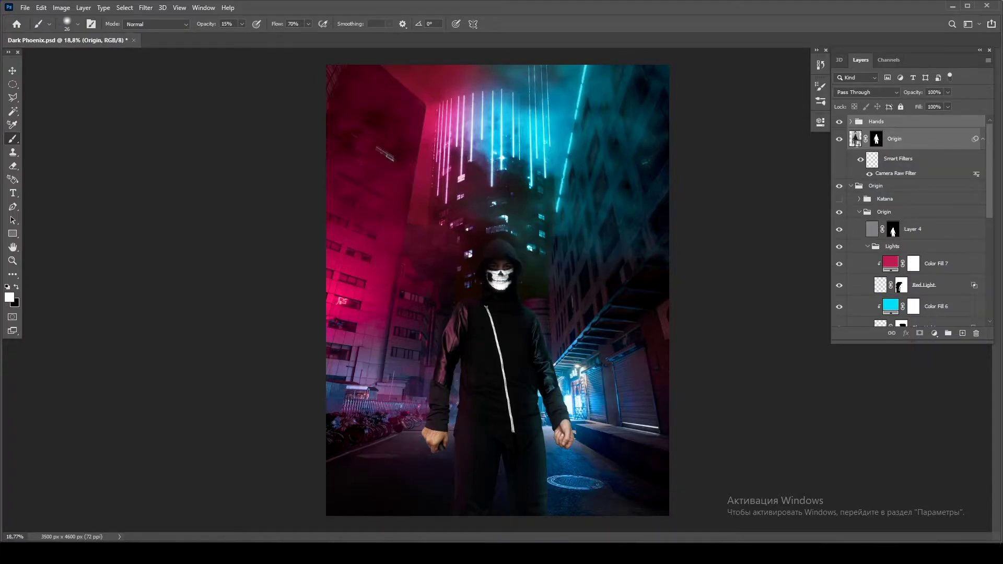
key("Delete")
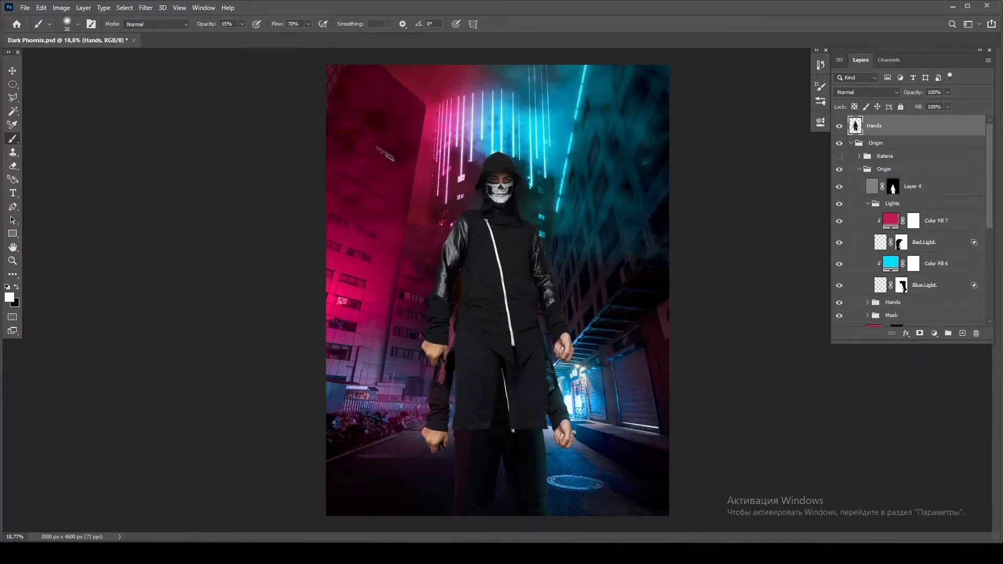
key("ctrl+t")
key("Return")
- Use the merged figure's silhouette for the Color Fill 7 mask and show the pink fill on the figure
scroll(909, 220, "down", 4)
left_click(897, 224, "ctrl")
right_click(897, 225)
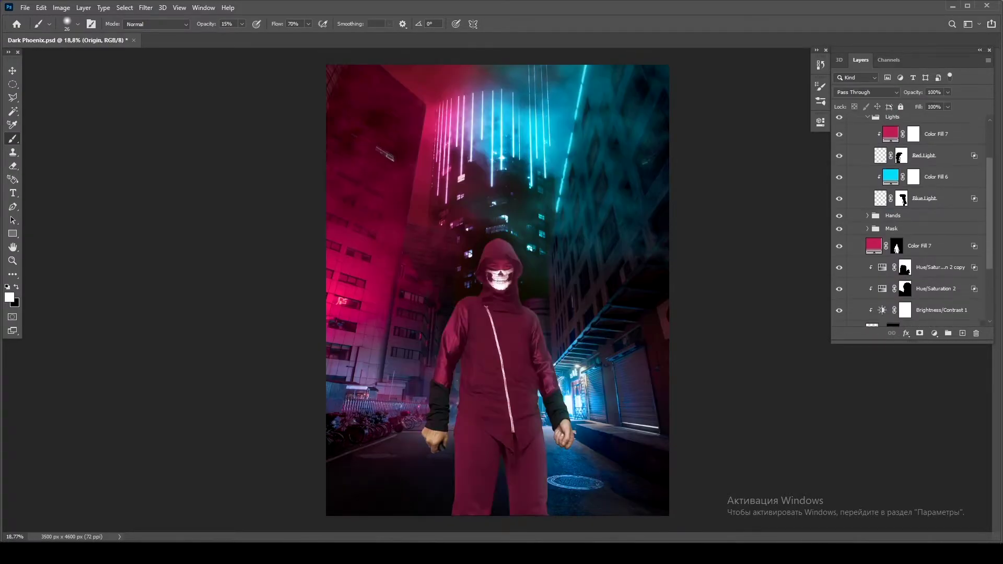
- Move the masked Color Fill 7 above the Hands group and set its opacity to 20%
scroll(915, 219, "down", 1)
left_click(930, 193)
type("295")
key("Return")
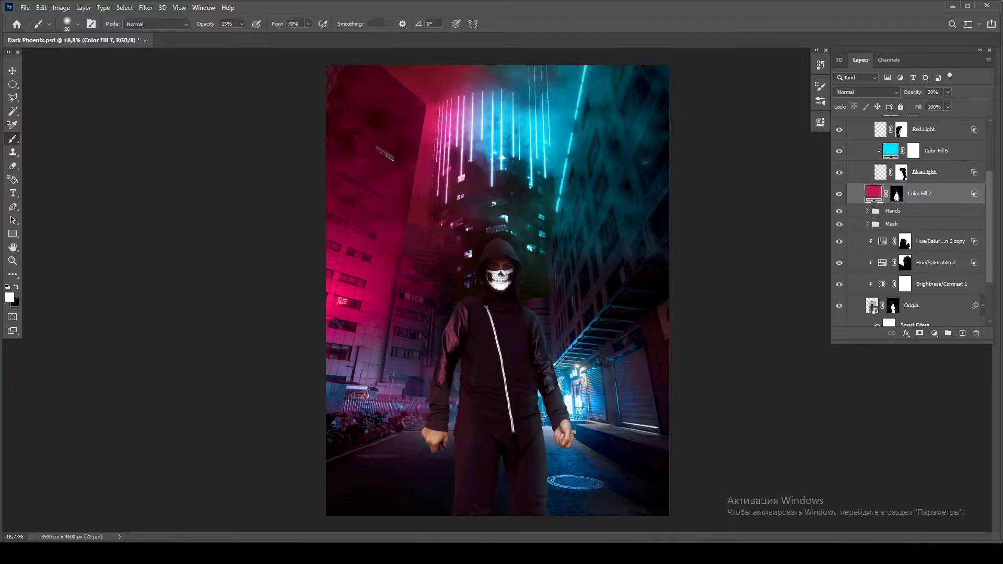
- Duplicate the masked Color Fill 7 at 10% opacity and change the copy's fill color to cyan
key("ctrl+j")
double_click(874, 194)
key("Return")
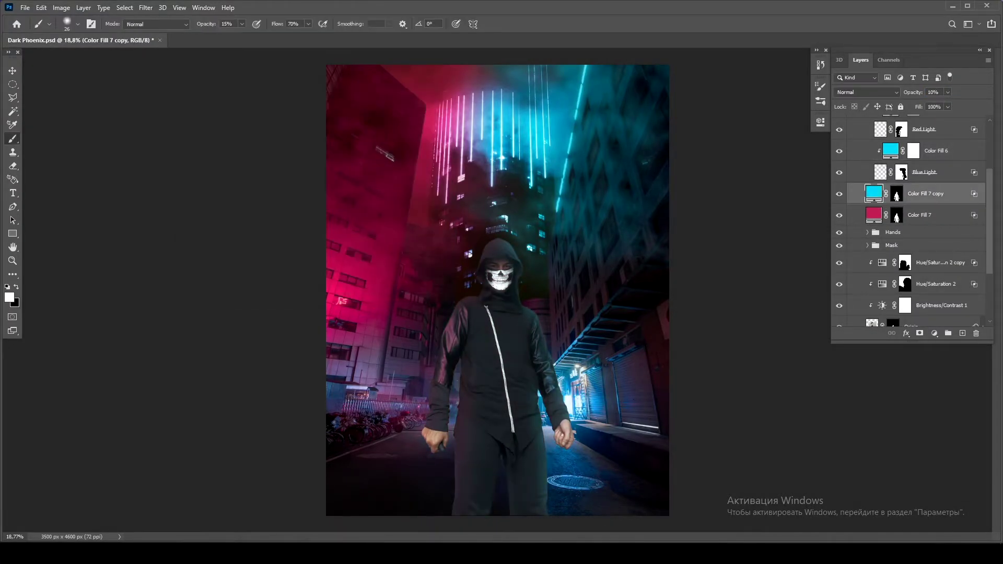
- Hide the cyan copy and paint black on the Color Fill 7 mask at 65% brush opacity over the face and blue-lit side
left_click(839, 193)
left_click(896, 215)
key("x")
scroll(547, 289, "up", 5)
key("6")
key("5")
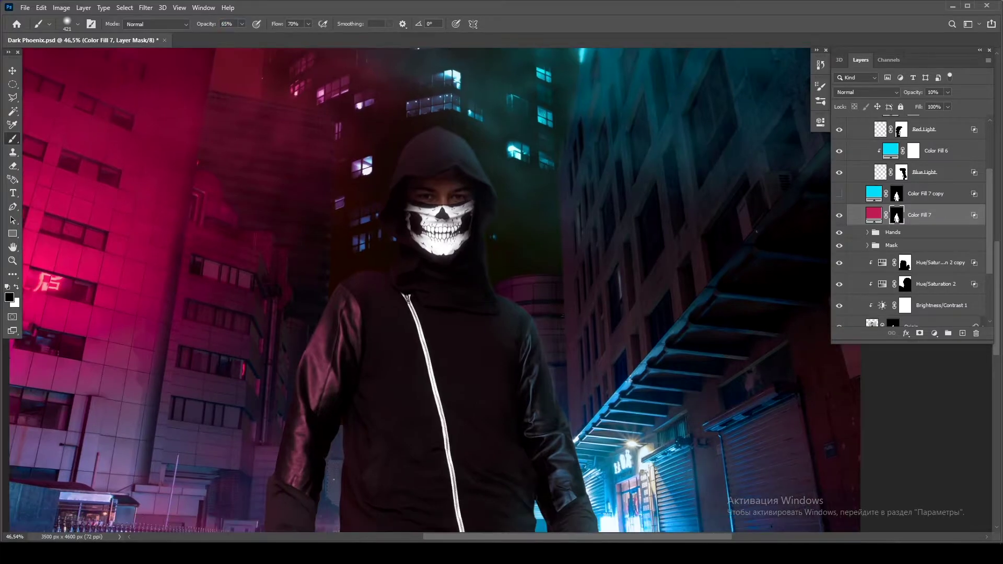
scroll(449, 293, "down", 3)
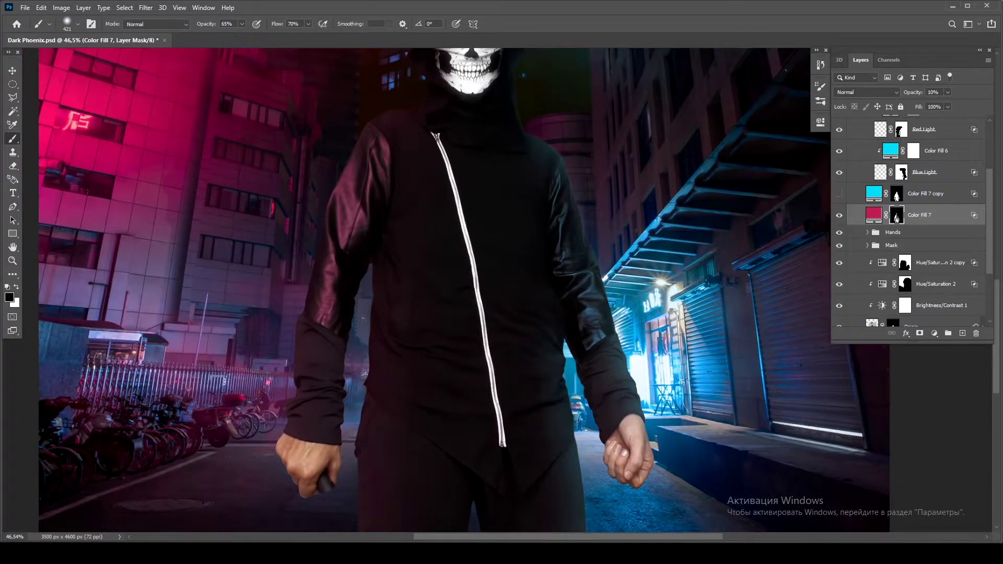
scroll(470, 293, "down", 4)
key("x")
scroll(471, 293, "up", 4)
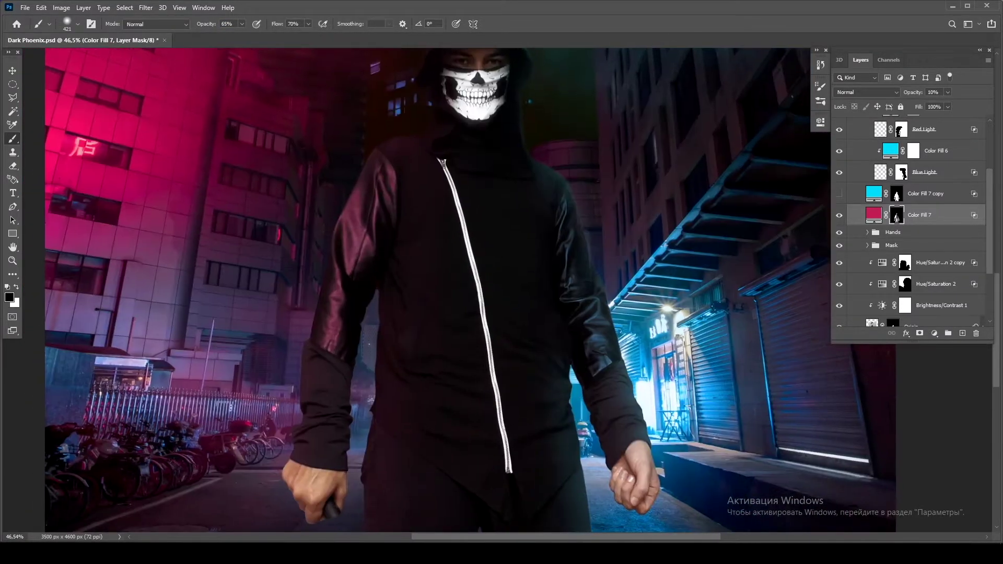
left_click(897, 215, "alt")
scroll(471, 292, "down", 4)
left_click(839, 215)
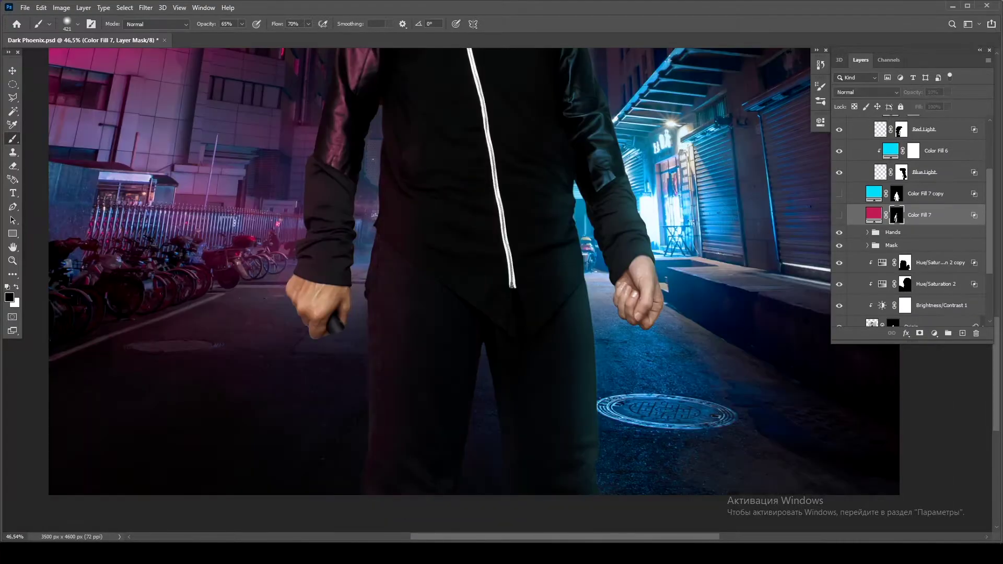
scroll(470, 293, "up", 4)
- Show both color fills and paint black on the Color Fill 7 copy mask over the face and pink-lit side
left_click(839, 194)
left_click(897, 196)
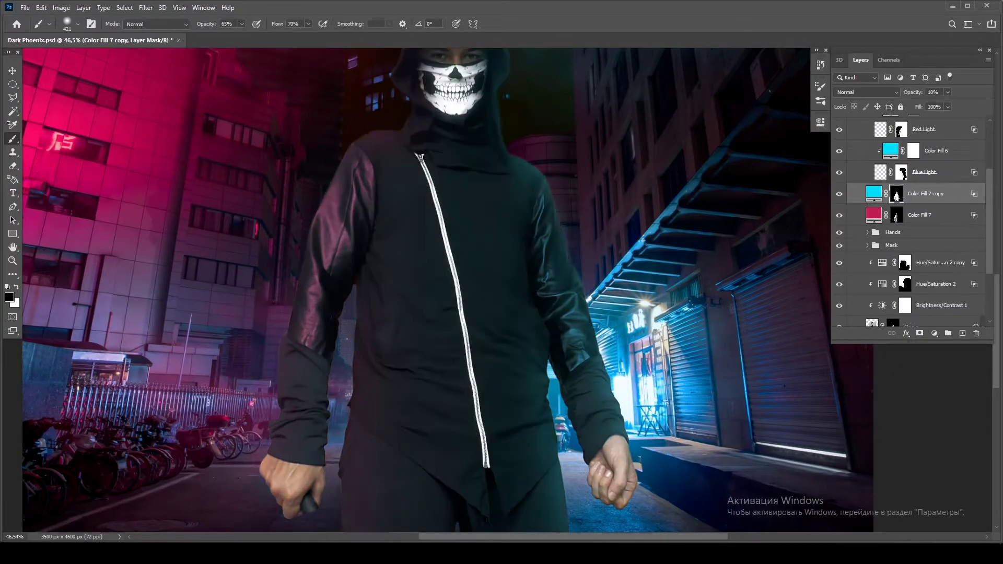
scroll(444, 293, "down", 4)
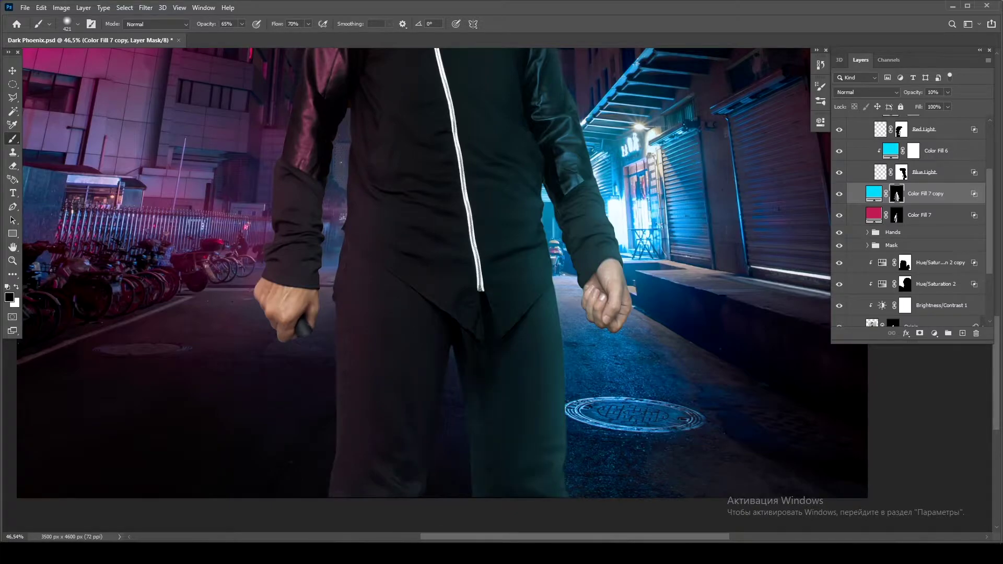
scroll(444, 293, "up", 4)
- View the Color Fill 7 copy mask on its own and darken the hood, pink-lit sleeve and torso with black
left_click(896, 194, "alt")
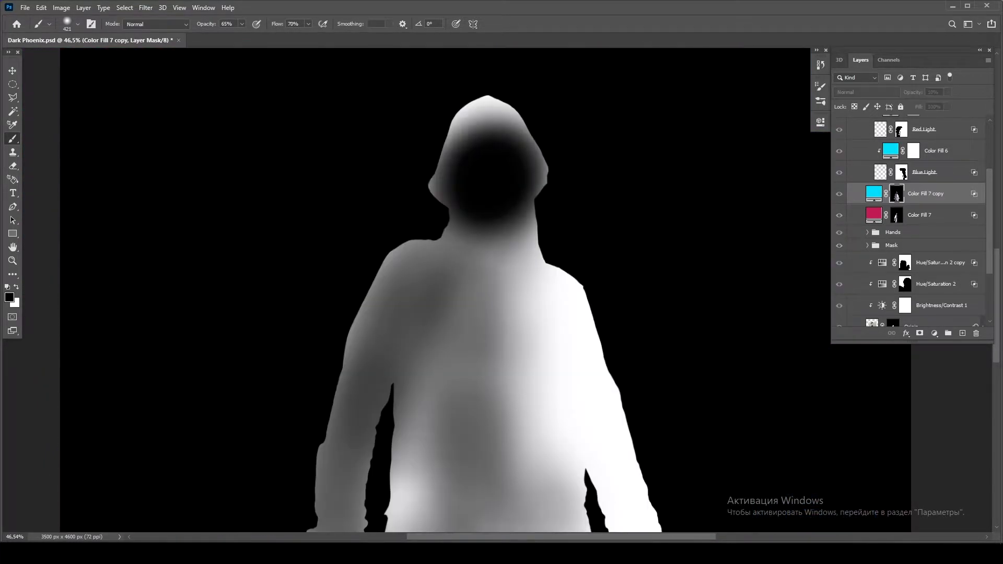
scroll(497, 293, "down", 5)
scroll(496, 292, "up", 5)
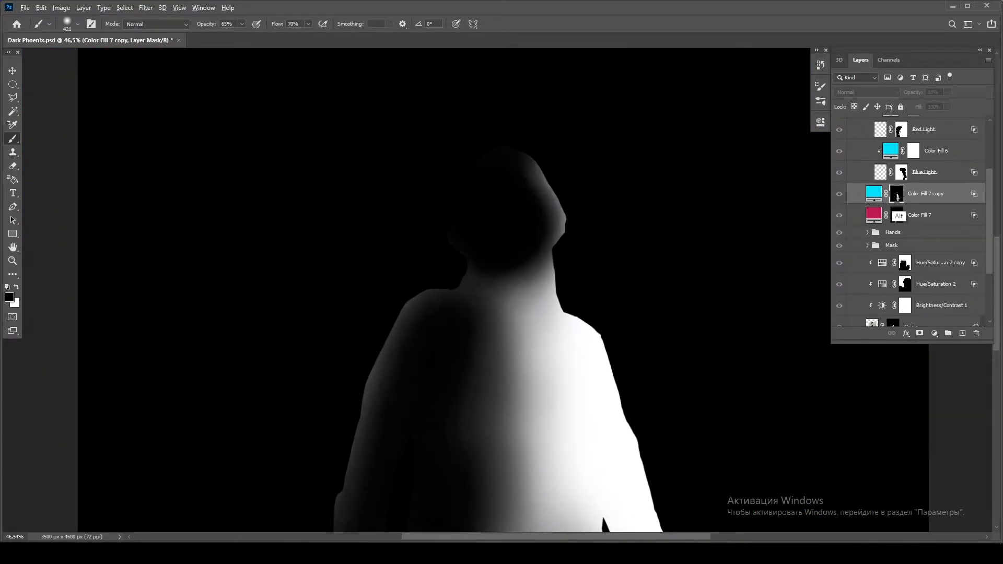
- Return from the Color Fill 7 copy mask to the full image and select the Color Fill 7 layer
left_click(897, 194, "alt")
key("ctrl+0")
left_click(920, 215)
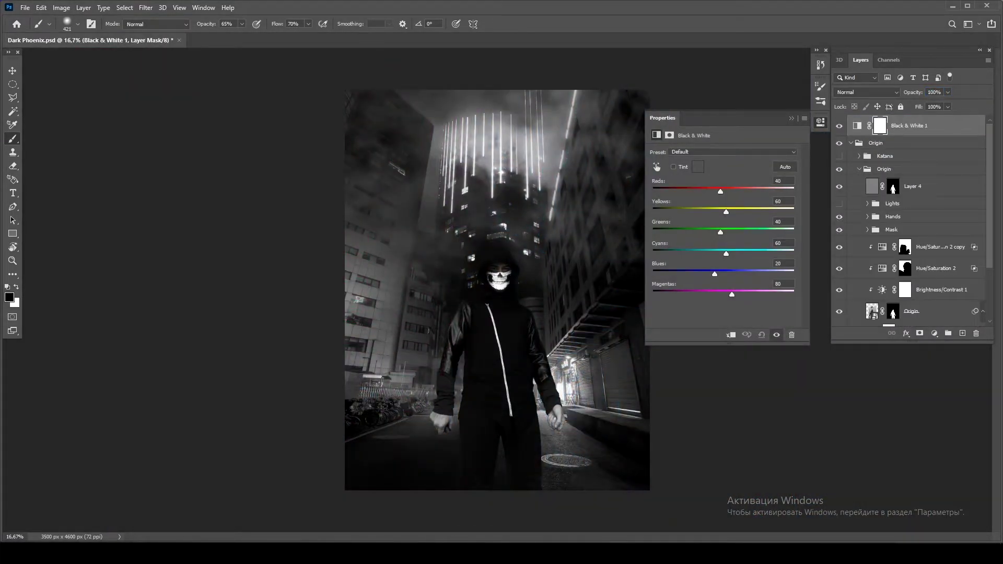
- Add a Levels adjustment layer above Hue/Saturation 2 copy and slightly brighten its midtones
left_click(893, 186)
left_click(935, 333)
key("Escape")
left_click(941, 247)
left_click(935, 334)
left_click(941, 380)
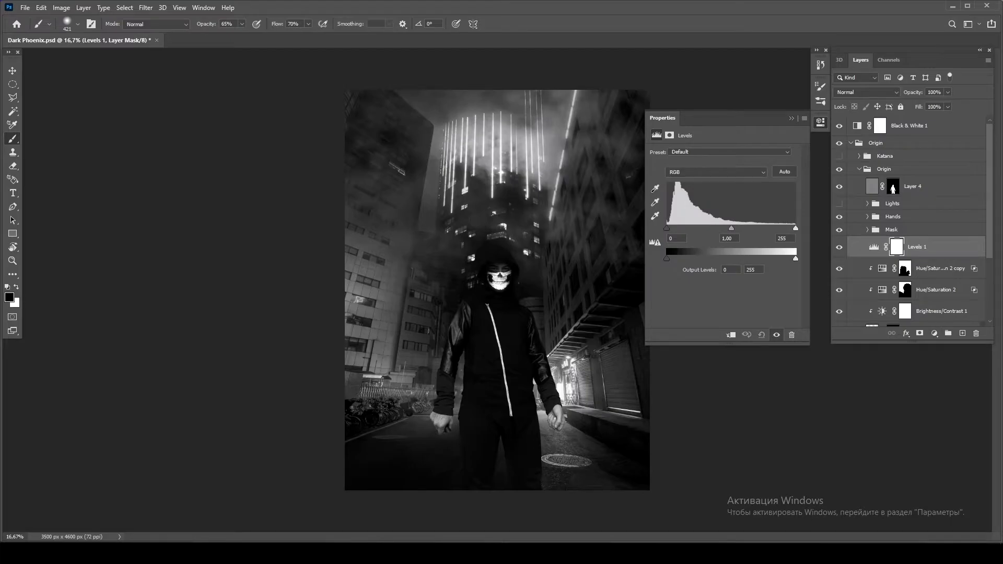
left_click_drag(732, 229, 729, 228)
scroll(632, 400, "up", 2)
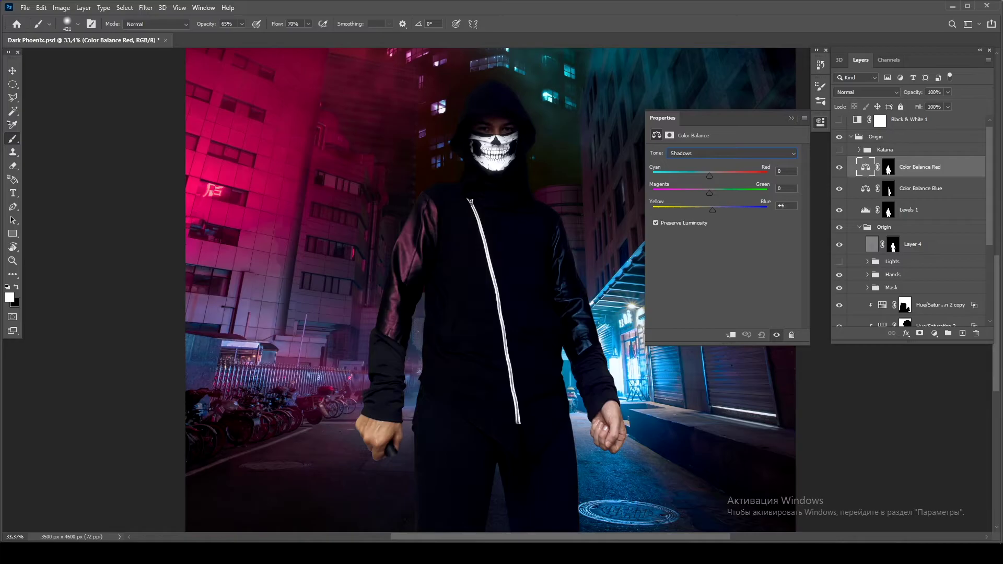
- Change the Color Balance Red tone range and paint black on its mask over the figure's blue-lit side
left_click(732, 154)
left_click(690, 163)
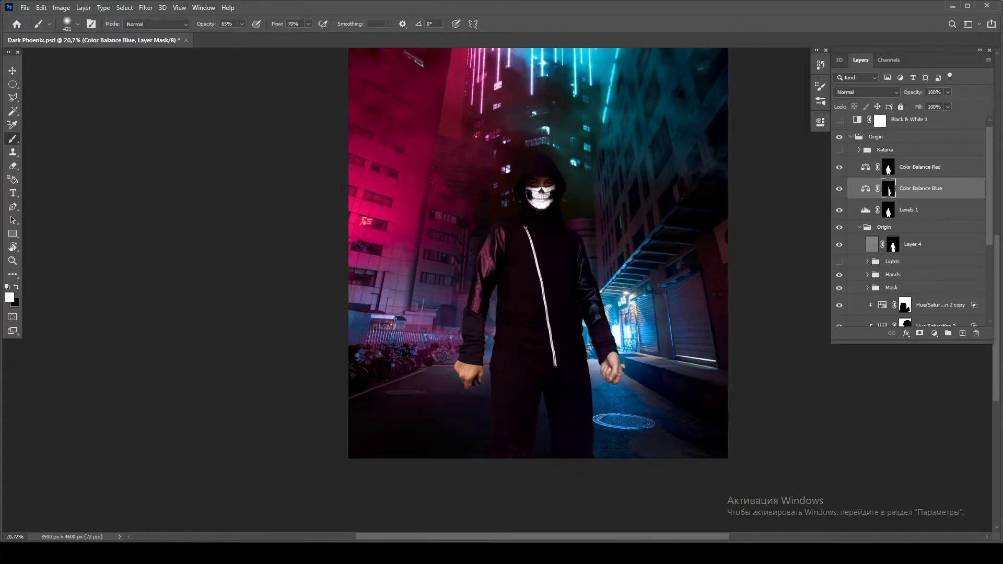
key("alt+bracketright")
scroll(518, 253, "right", 2)
key("x")
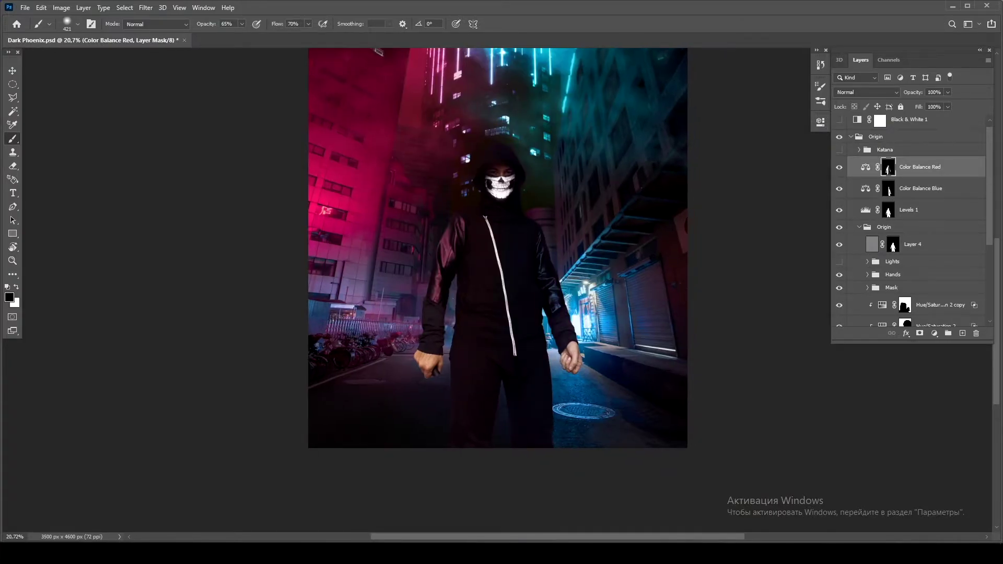
left_click(888, 168, "alt")
left_click_drag(525, 407, 505, 303)
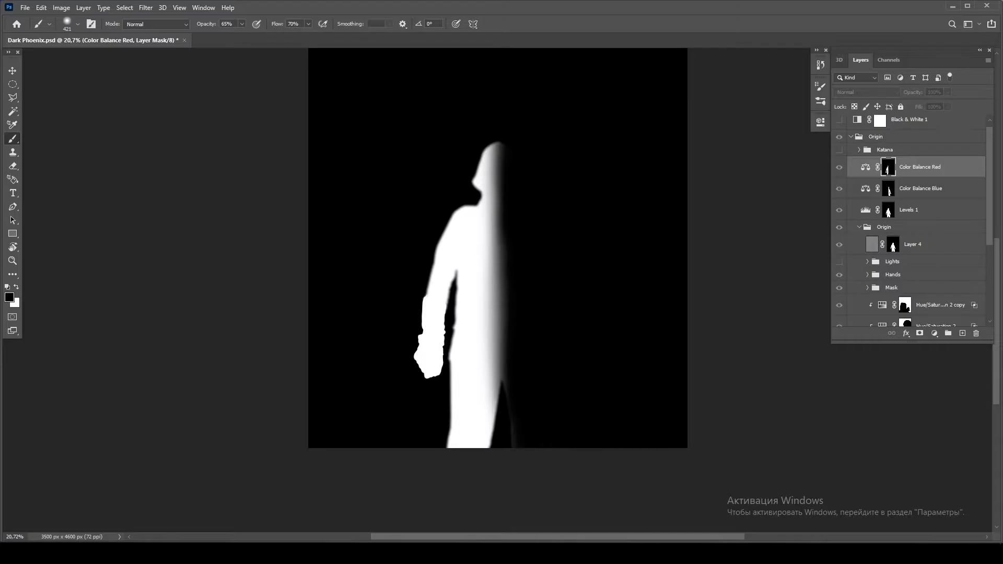
left_click(889, 167, "shift")
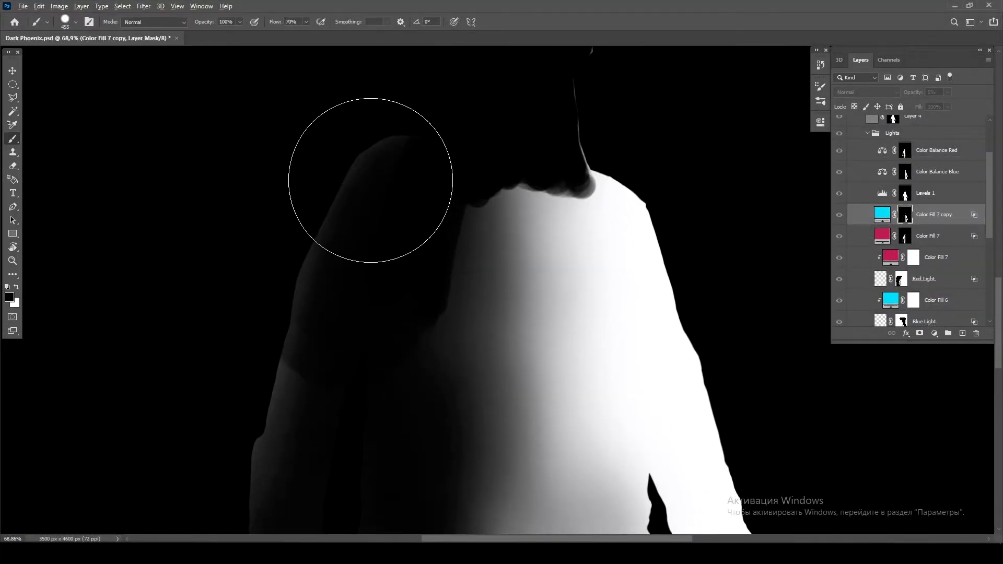
- Paint black at 100% brush opacity over the pink-lit shoulder on the Color Fill 7 copy mask
mouse_move(371, 174)
left_mouse_down()
mouse_move(378, 148)
mouse_move(398, 218)
mouse_move(389, 157)
left_mouse_up()
scroll(355, 162, "down", 6)
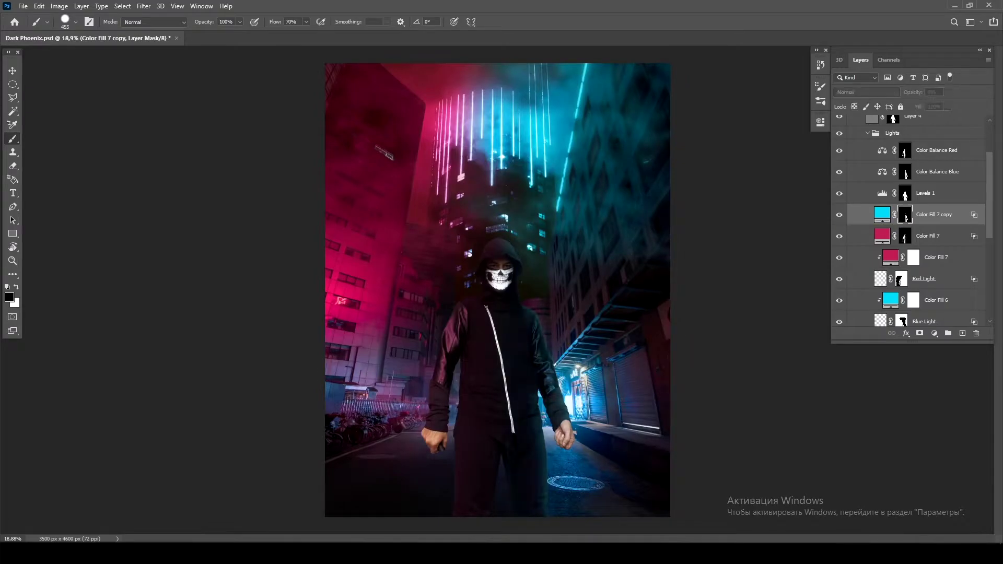
scroll(529, 322, "up", 5)
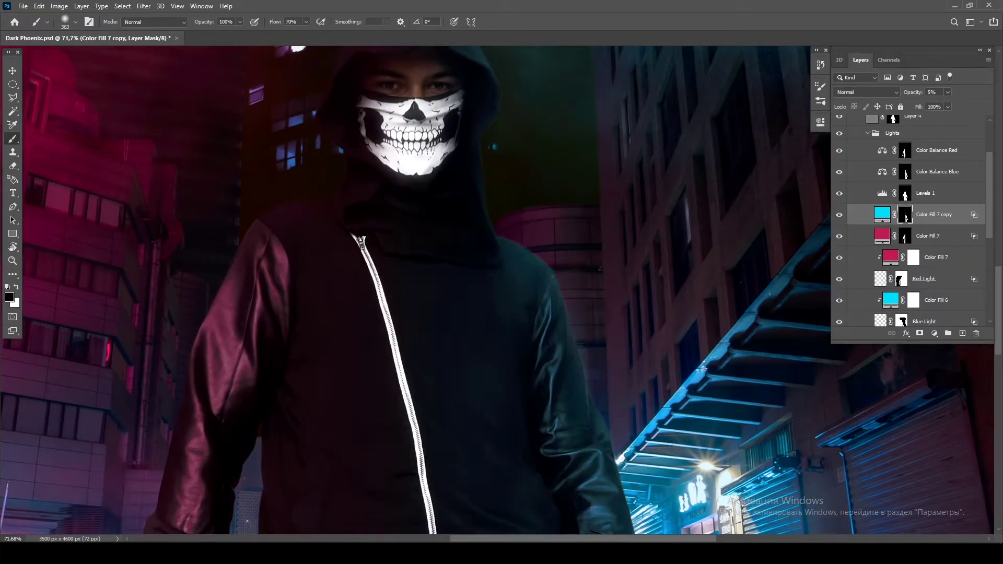
- Paint black with a 21 px brush on the Color Fill 7 mask along the hood's inner pink-lit edge beside the face
scroll(501, 287, "up", 2)
right_click(460, 192)
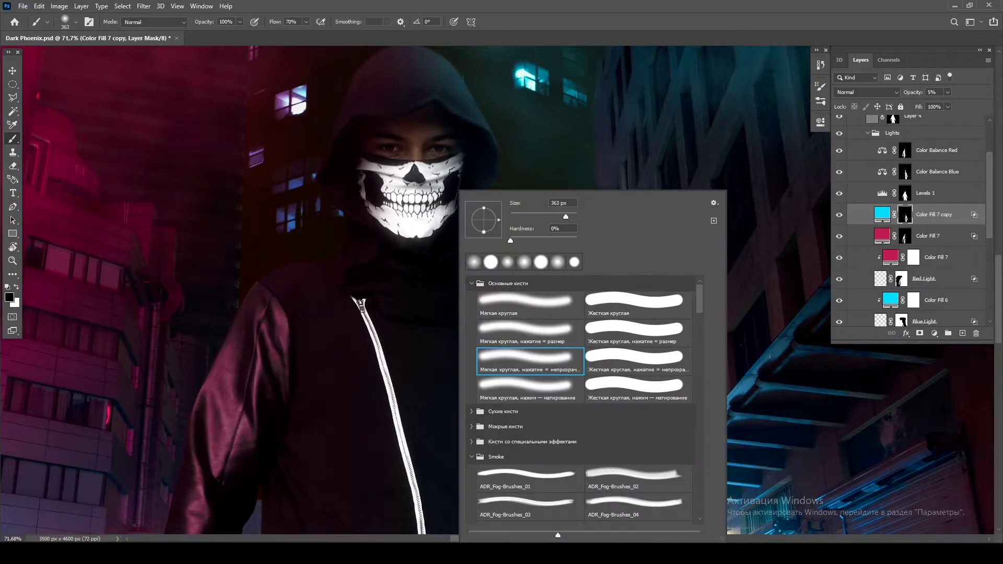
key("Return")
scroll(477, 325, "up", 5)
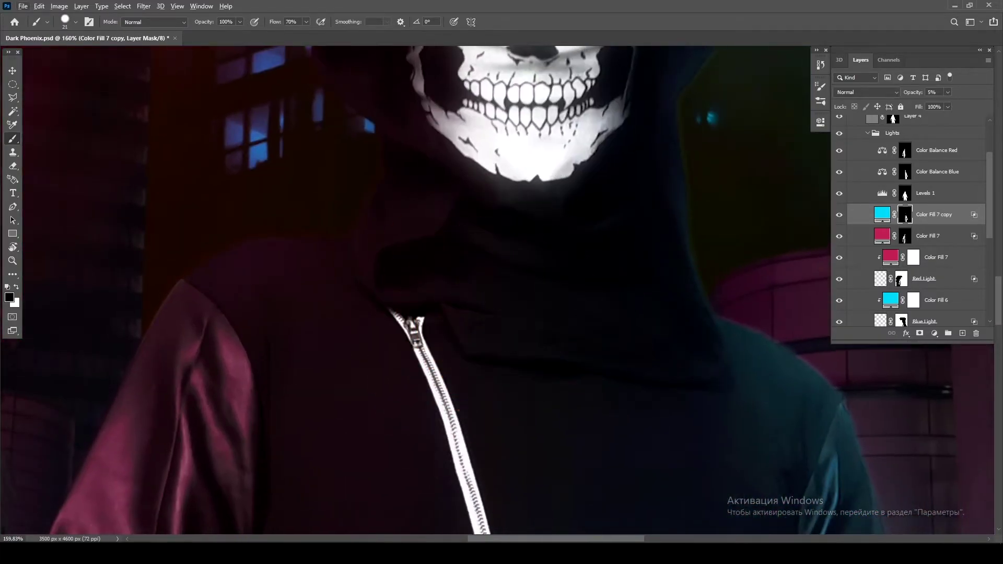
left_click(905, 236, "alt")
left_click(905, 235, "alt")
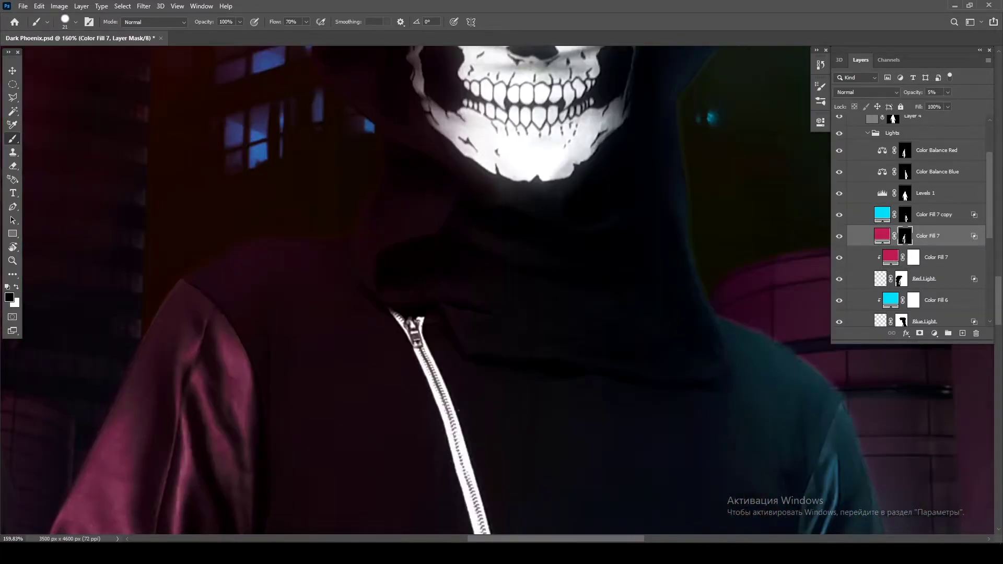
scroll(502, 288, "up", 3)
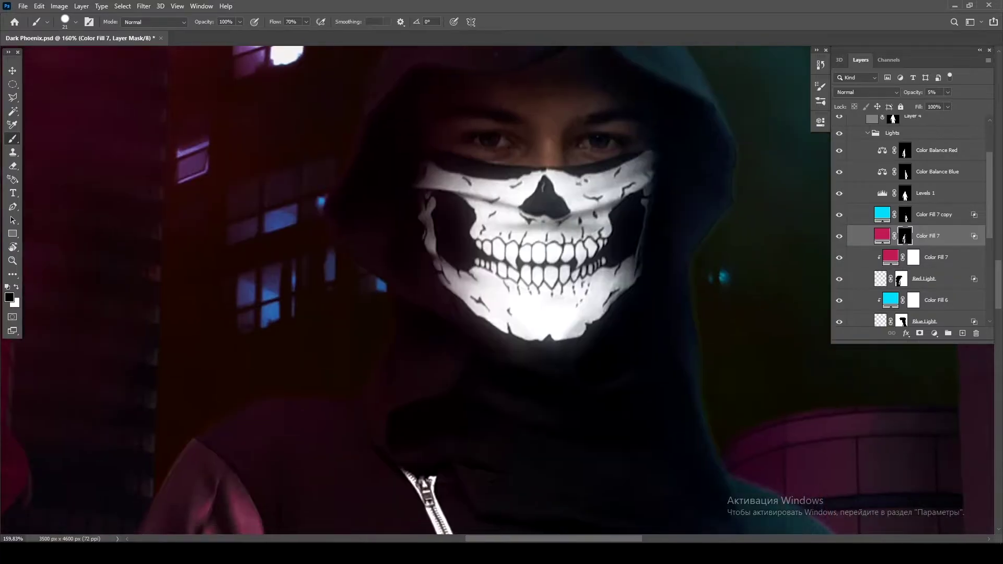
scroll(546, 246, "up", 2)
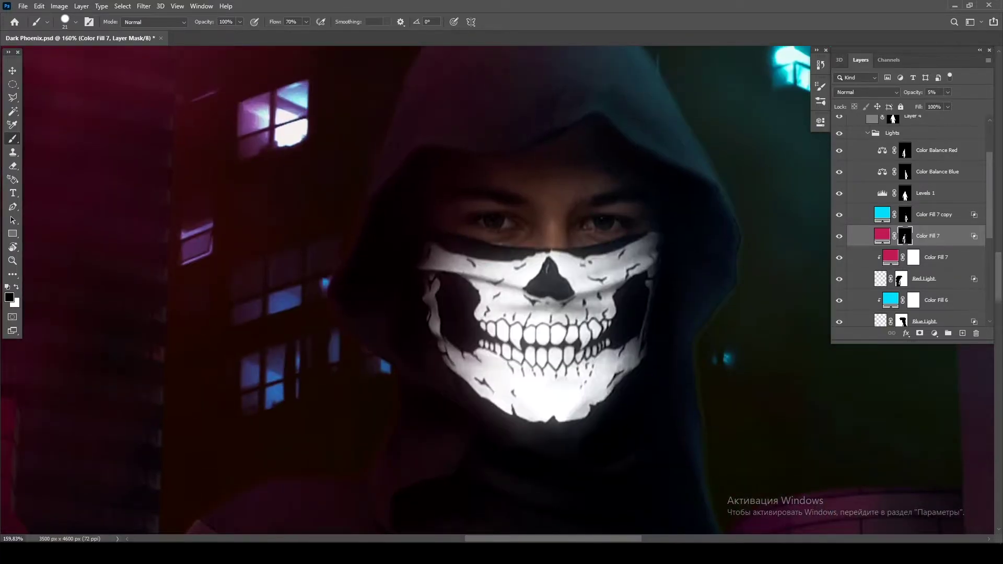
left_click(906, 236, "alt")
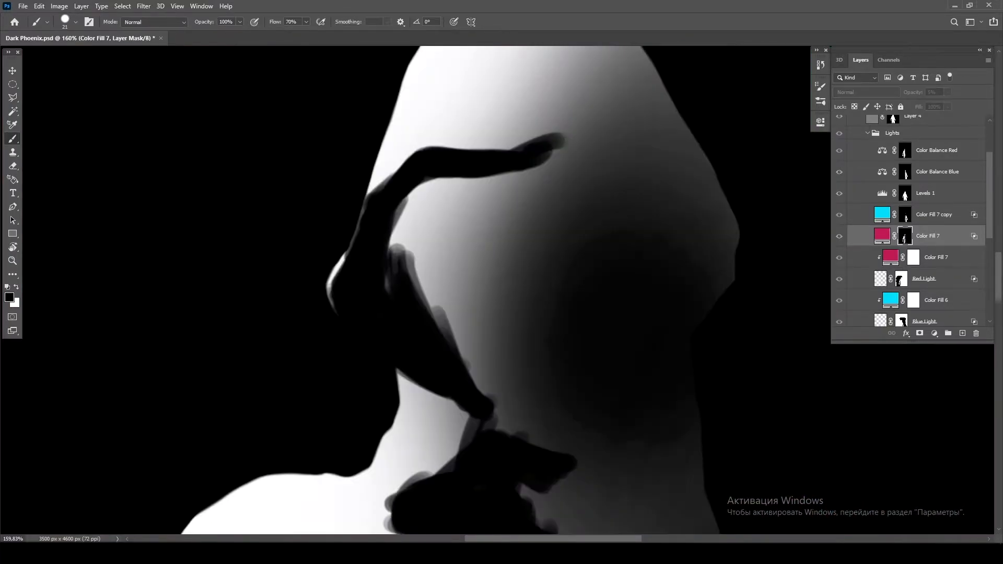
mouse_move(407, 177)
left_mouse_down()
mouse_move(460, 324)
mouse_move(502, 189)
mouse_move(470, 376)
left_mouse_up()
left_click(905, 236, "alt")
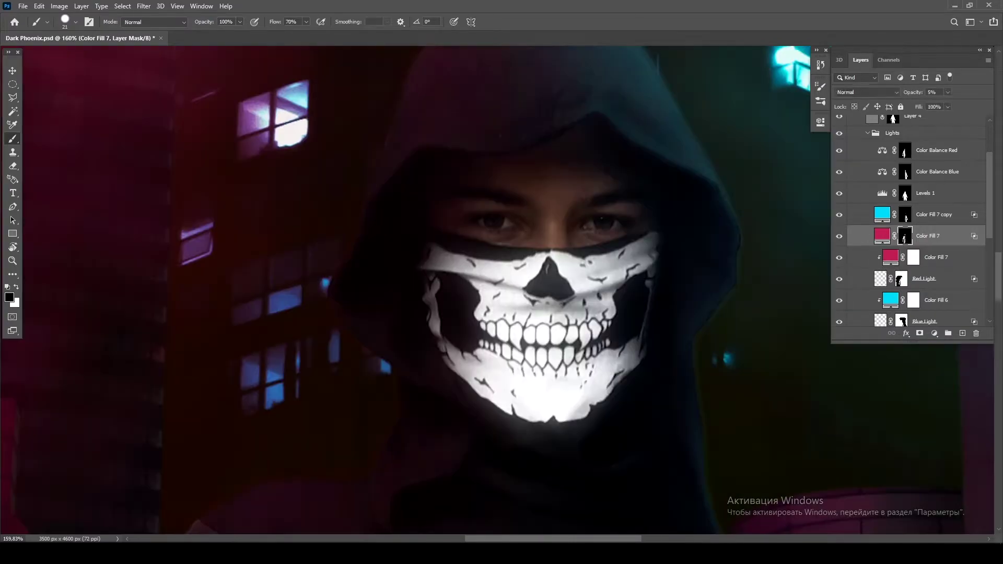
- Target the Blue Light layer mask around the hood and set the brush size to 45 px
left_click(926, 322)
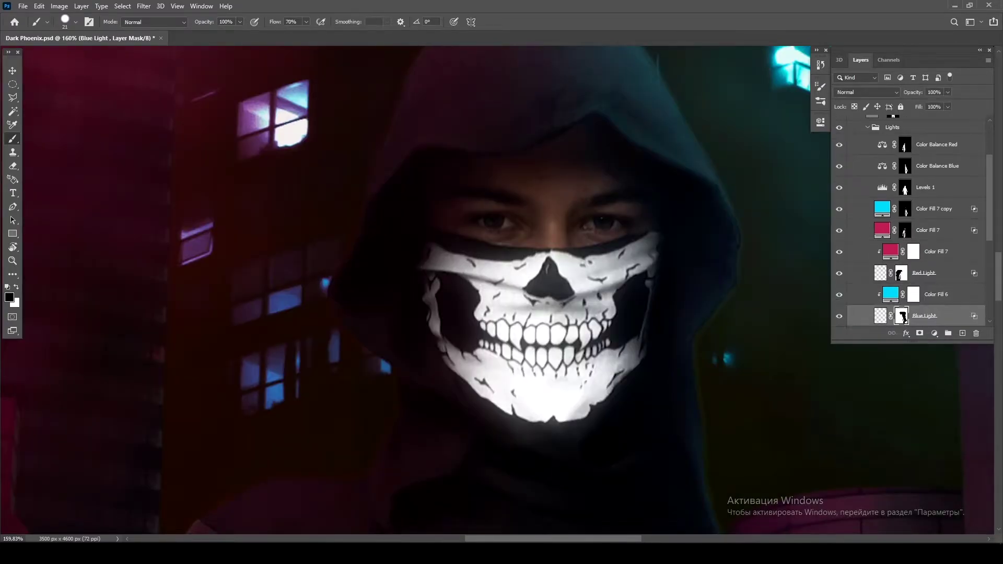
right_click(554, 261)
key("Return")
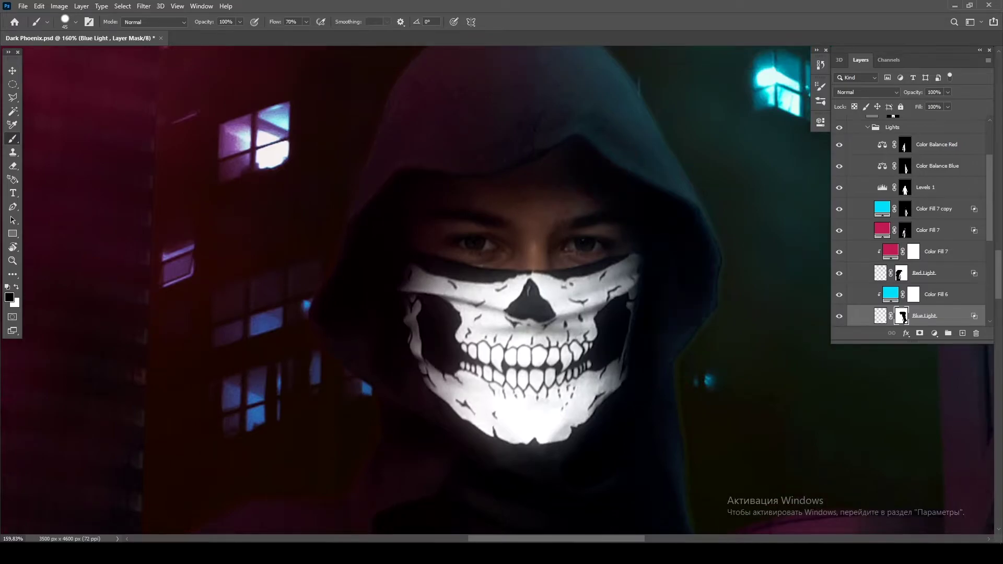
scroll(501, 282, "down", 2)
scroll(501, 282, "up", 3)
scroll(501, 282, "up", 2)
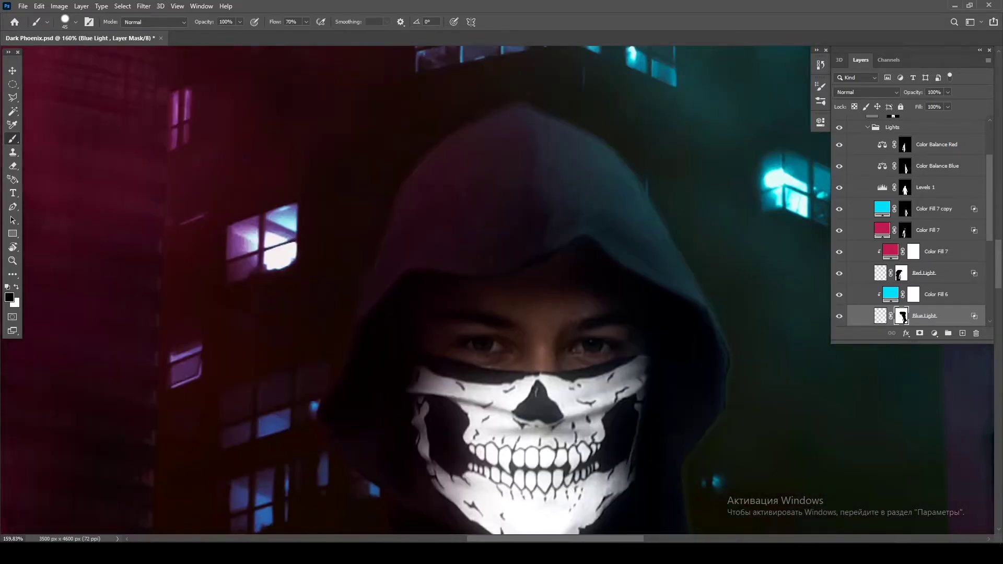
scroll(502, 282, "up", 1)
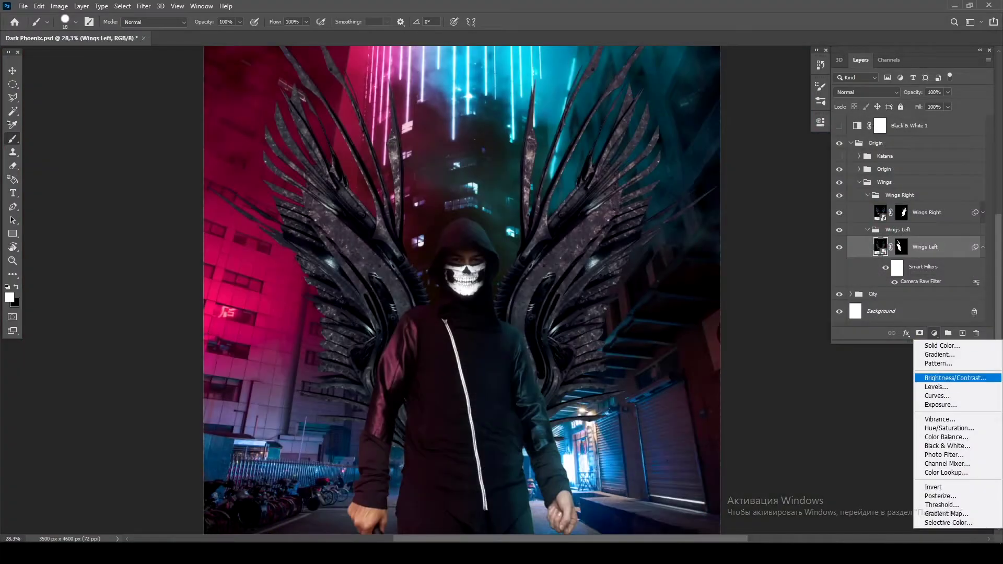
- Add a Levels adjustment to the Wings Left layer and slightly darken its midtones
left_click(936, 387)
left_click_drag(730, 228, 732, 228)
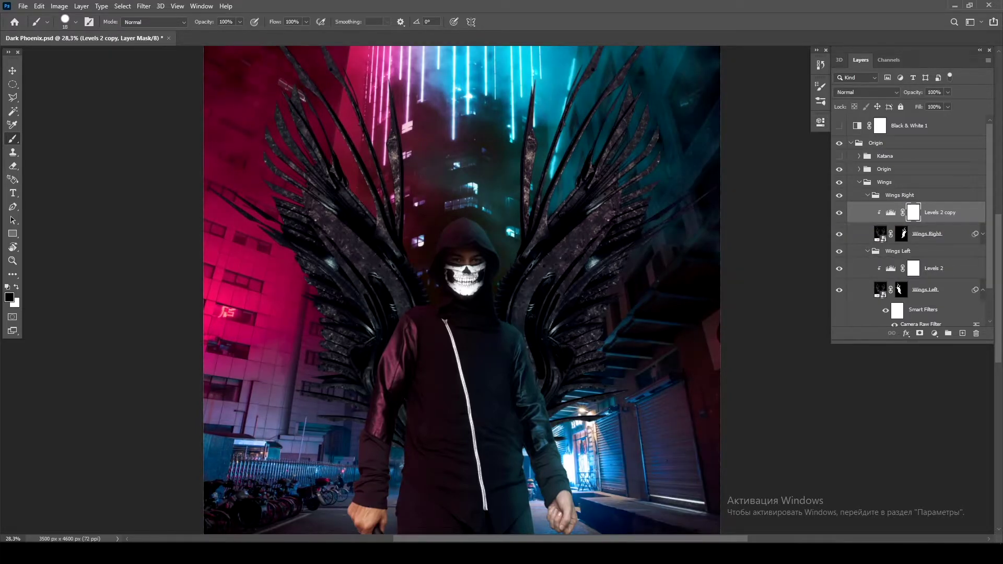
- Isolate the Levels 2 copy layer and compare the right wing with the adjustment hidden and shown
left_click(840, 212, "alt")
left_click(839, 212, "alt")
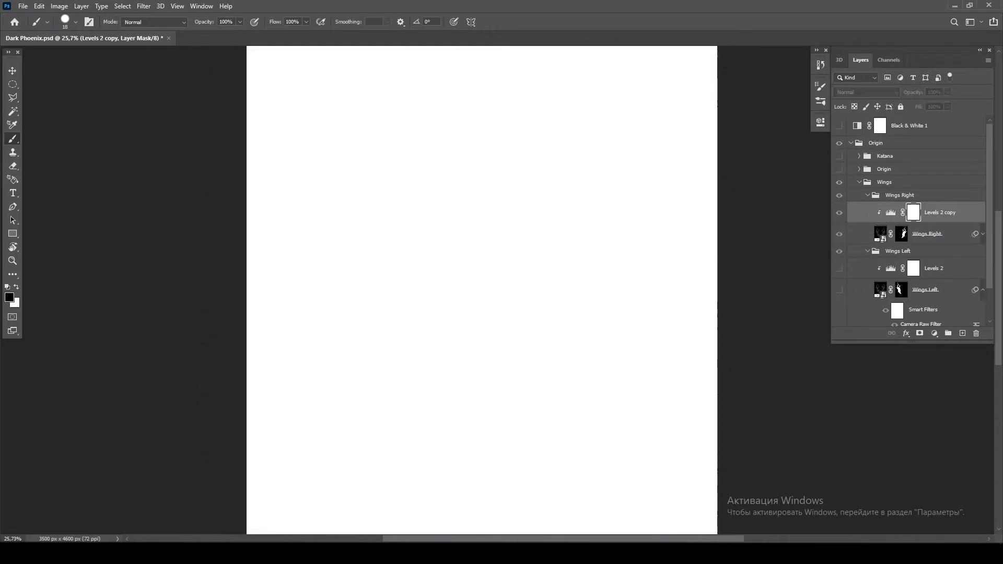
left_click(840, 213)
left_click(839, 213)
scroll(481, 290, "down", 1)
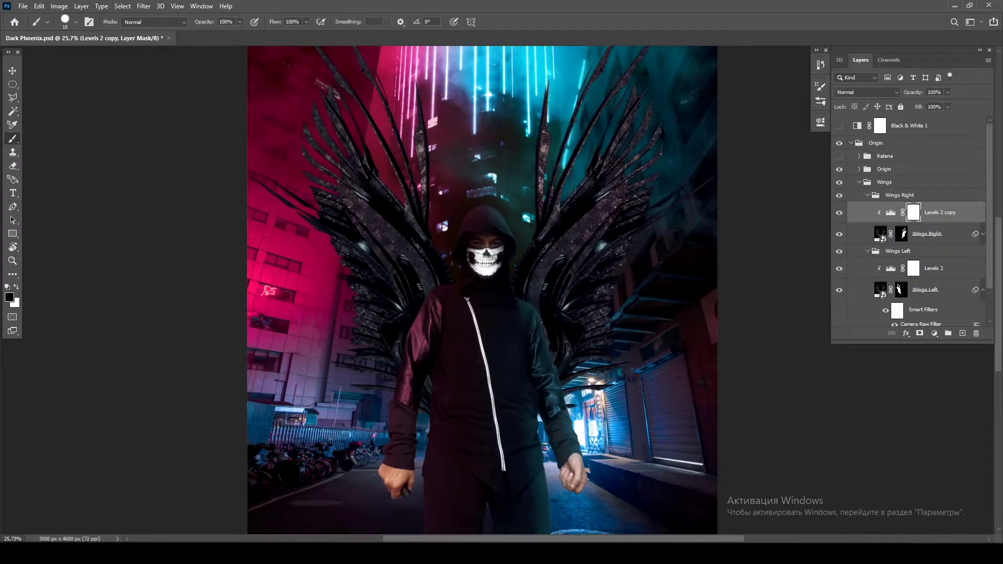
- Transform the Wings Right and Wings Left groups together to 108.64% height with a -2.69° vertical skew
left_click(900, 195)
left_click(898, 250, "ctrl")
key("ctrl+t")
key("ctrl+0")
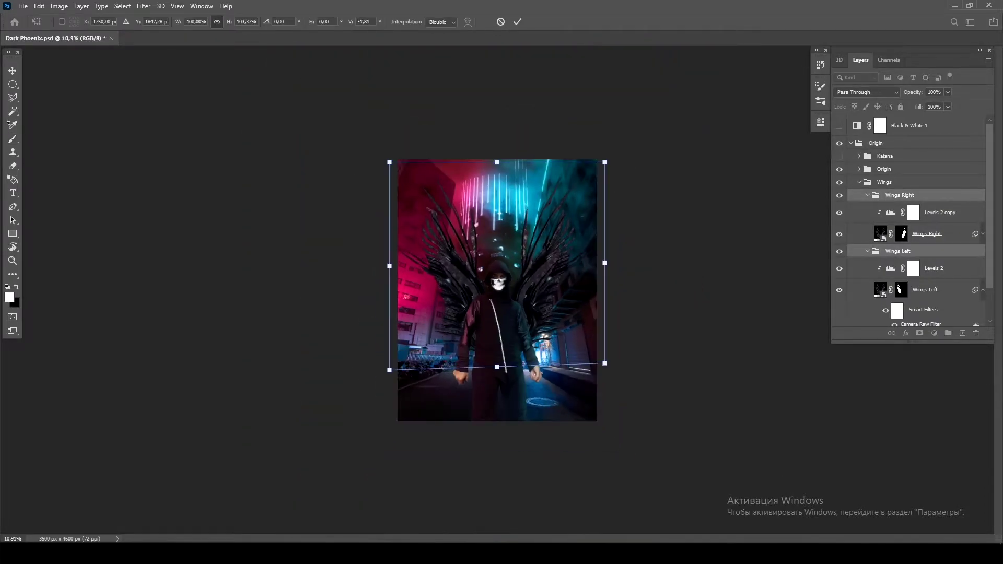
scroll(504, 290, "up", 3)
left_click_drag(579, 331, 569, 328)
left_click_drag(822, 202, 828, 199)
key("ctrl+0")
left_click_drag(642, 285, 641, 280)
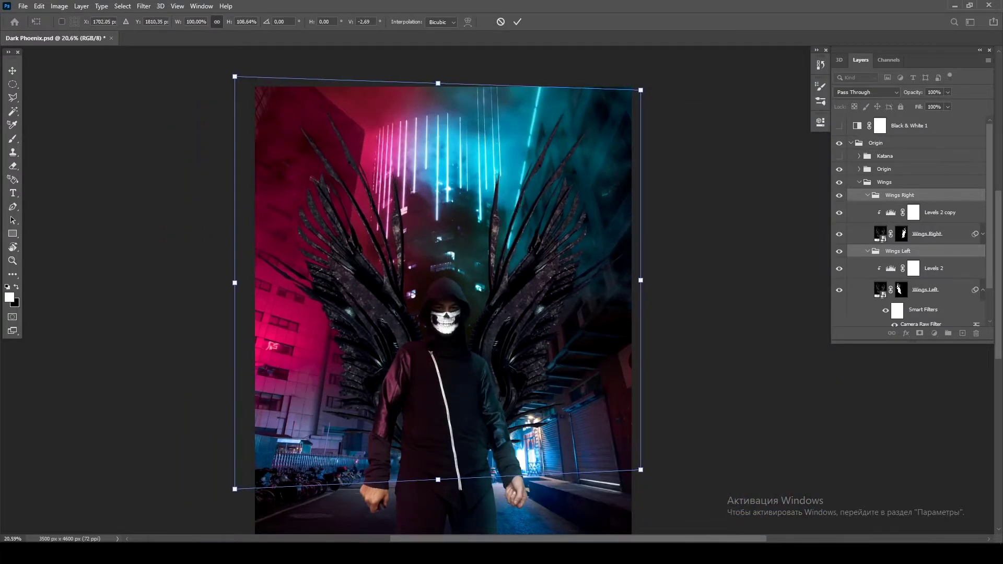
key("Return")
key("b")
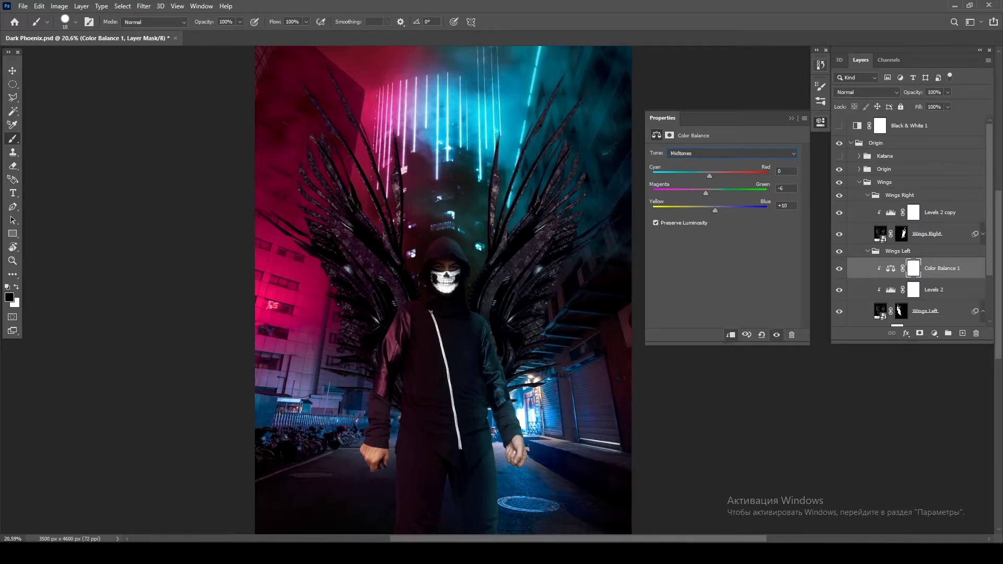
- Add a Color Balance adjustment above Levels 2 copy in the Wings Right group
left_click(940, 212)
left_click(935, 334)
left_click(936, 437)
key("Up")
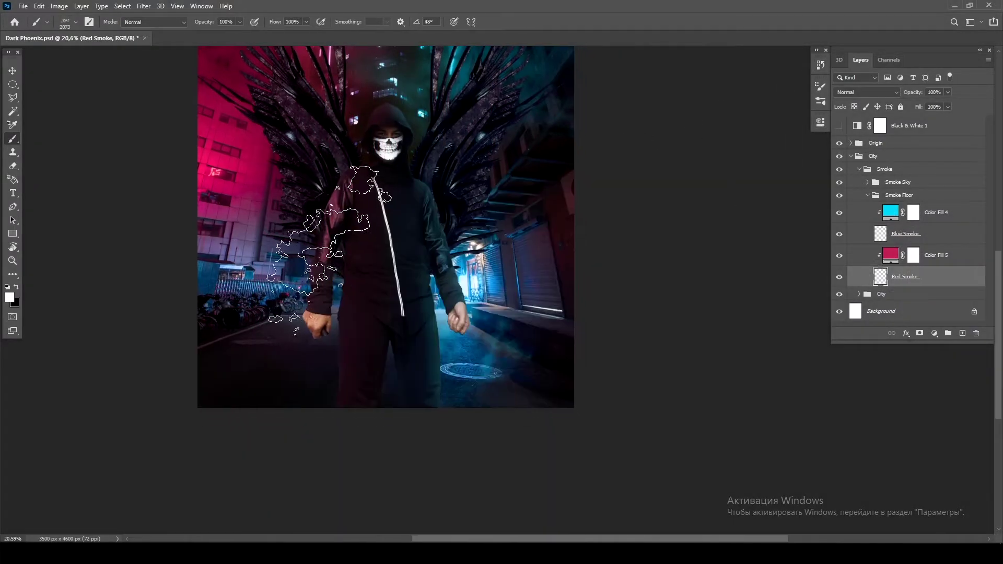
- Enlarge the smoke brush and stamp smoke on the Red Smoke layer around the figure's pink-lit arm
scroll(329, 250, "down", 1)
key("bracketright")
key("bracketright")
key("bracketright")
key("bracketright")
key("bracketright")
left_click(329, 289)
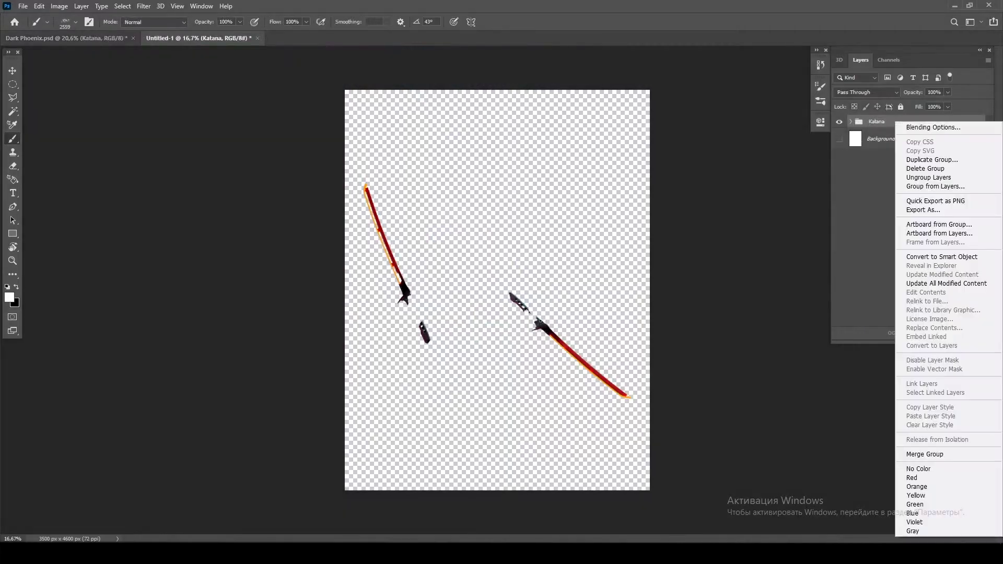
- Convert the Katana group to a smart object and cut the steeply angled left katana onto its own layer
left_click(940, 256)
key("l")
left_click(467, 92)
key("Return")
key("ctrl+shift+j")
- Enlarge the steeply angled left katana with Free Transform to cover most of the canvas height
key("ctrl+t")
left_click_drag(431, 183, 457, 117)
left_click_drag(457, 341, 478, 415)
key("Return")
- Scale up the diagonal katana on Layer 2 to about double size and move it toward the upper canvas
left_click(876, 148)
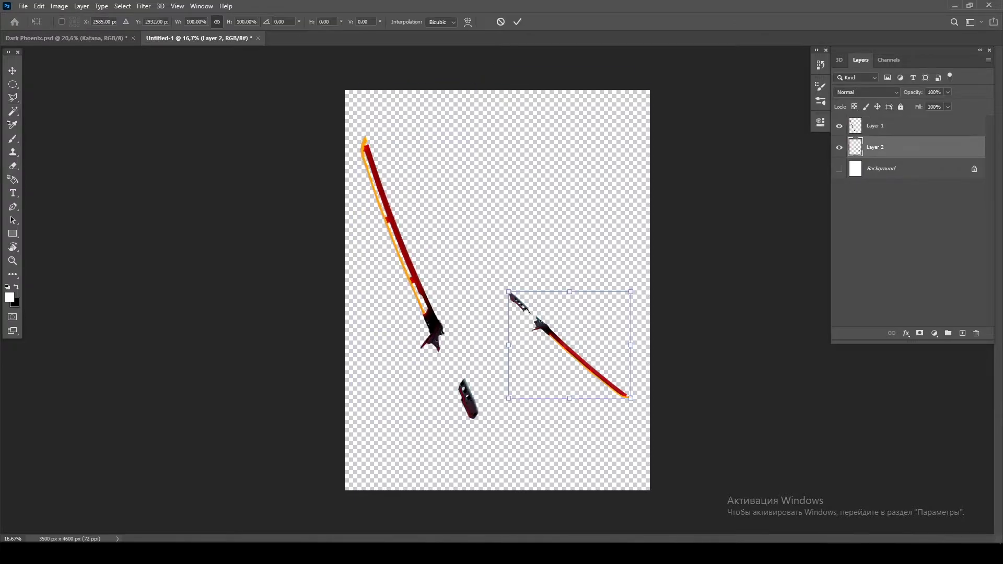
key("ctrl+t")
left_click_drag(510, 292, 403, 179)
left_click_drag(523, 272, 481, 207)
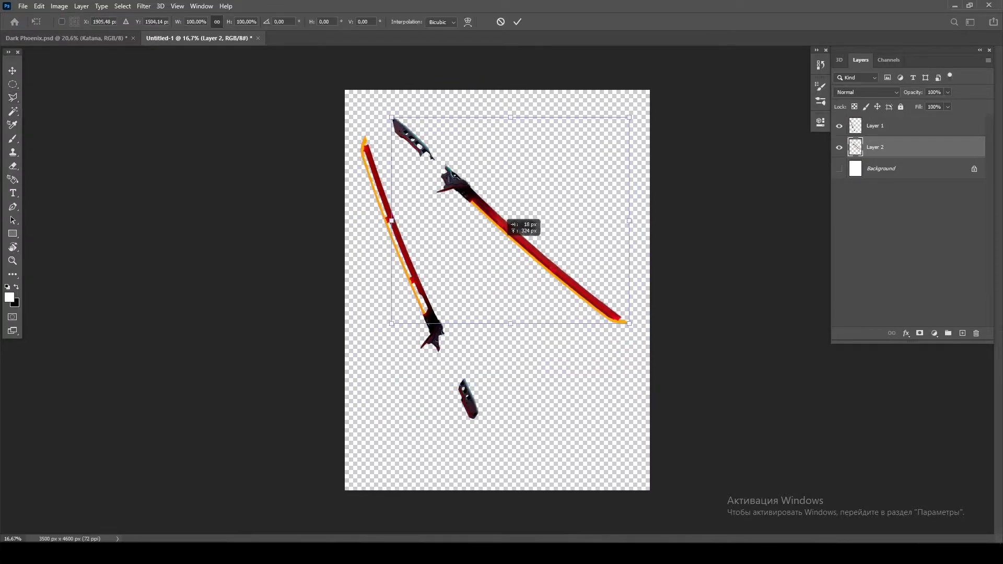
key("Return")
- Reposition the katana on Layer 1 lower and nearer the middle of the canvas with Free Transform
left_click(875, 126)
key("ctrl+t")
left_click_drag(418, 251, 444, 306)
key("Return")
- Hide Layer 1, select Layer 2 and open Save As for the image of the diagonal katana
left_click(839, 126)
left_click(876, 148)
left_click(23, 6)
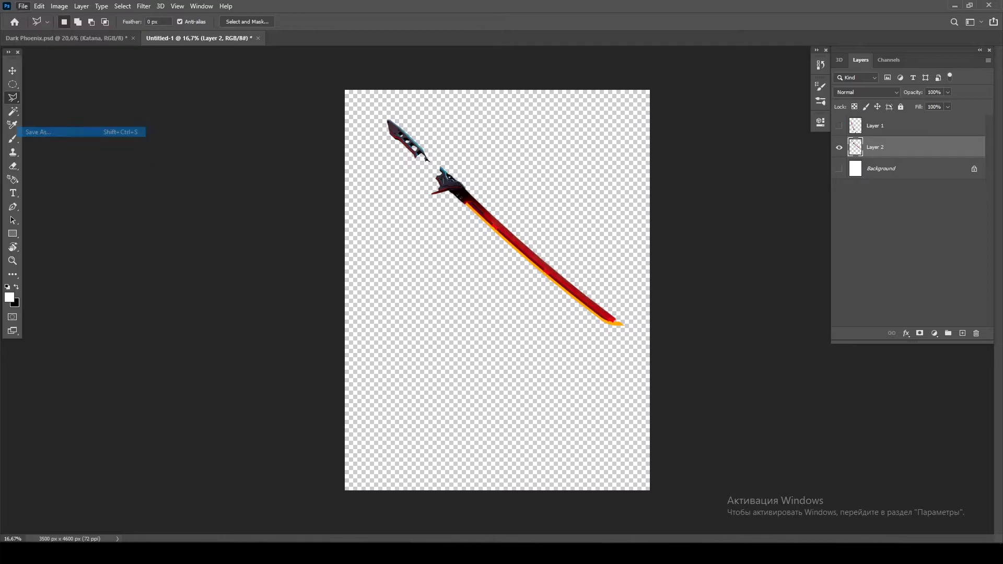
left_click(79, 132)
right_click(216, 140)
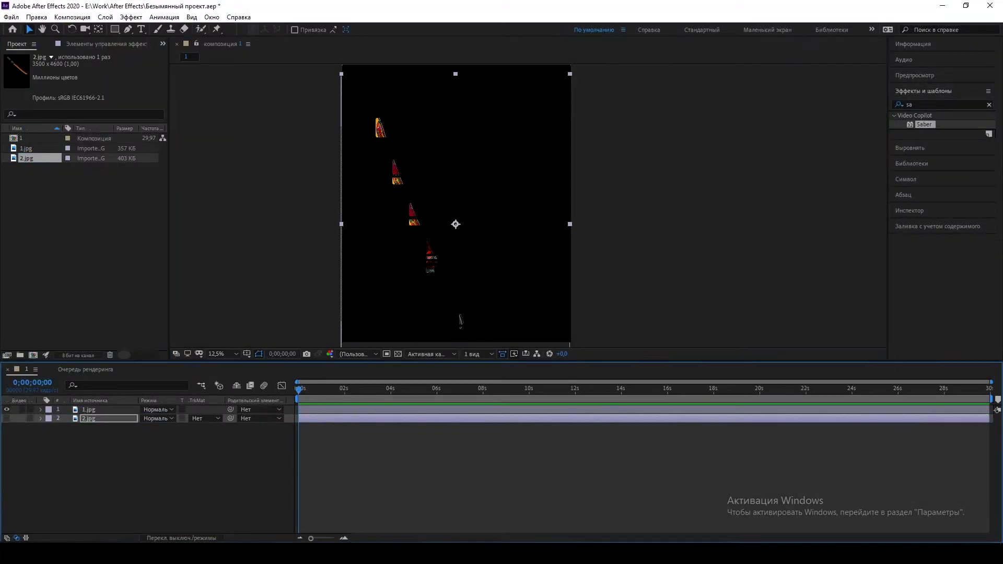
- Switch to After Effects and create a dark gray solid layer in composition 1 above the katana images
right_click(141, 448)
left_click(376, 360)
left_click(571, 367)
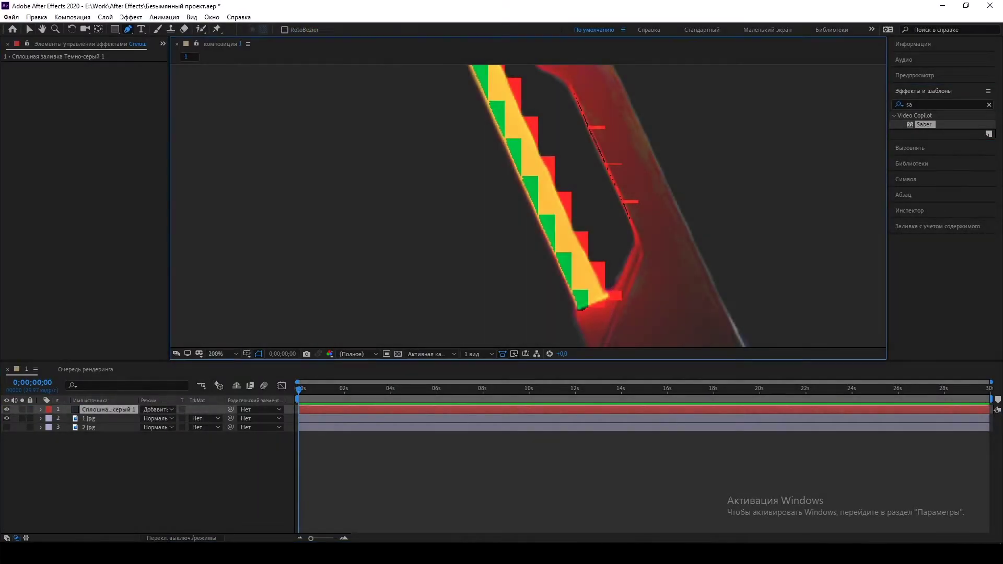
- Trace a mask path along the first katana's blade edge on the dark gray solid, from the guard up to the curved tip
left_click(550, 231)
left_click(583, 313)
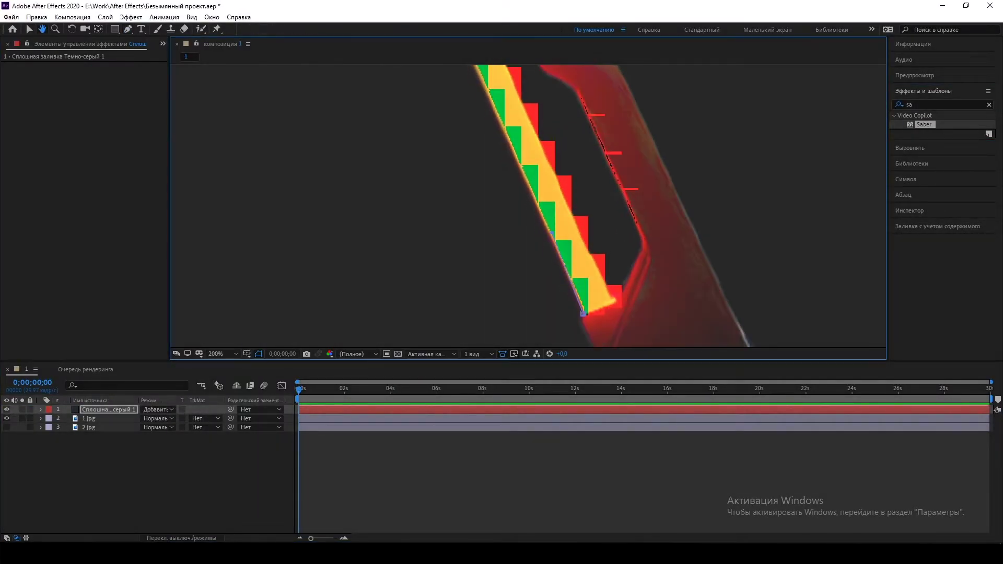
left_click_drag(584, 311, 457, 298)
left_click_drag(412, 141, 440, 77)
key("comma")
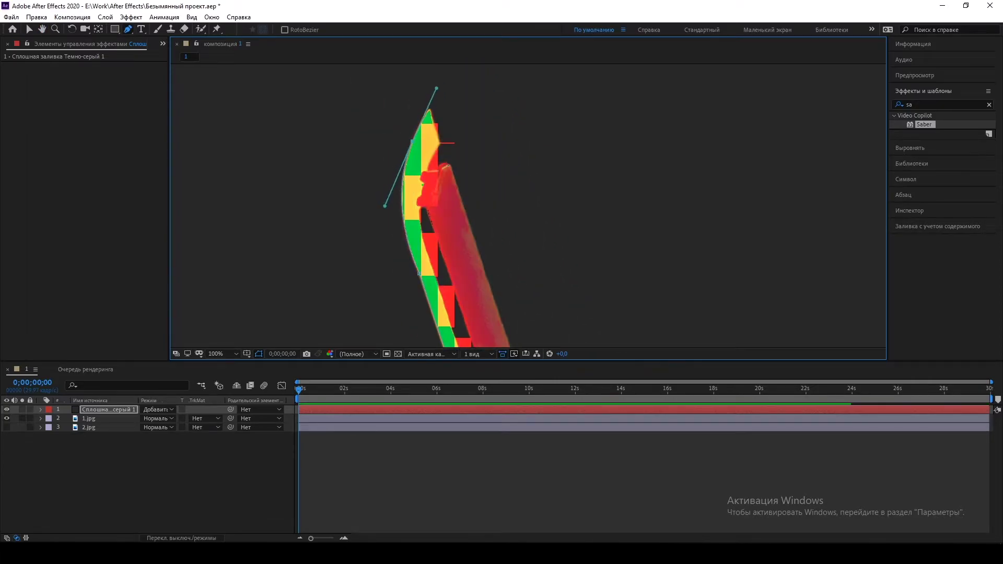
- Apply the Saber effect with the Firestorm preset to the first solid, preview a frame and adjust its Start Size
double_click(924, 125)
left_click(104, 75)
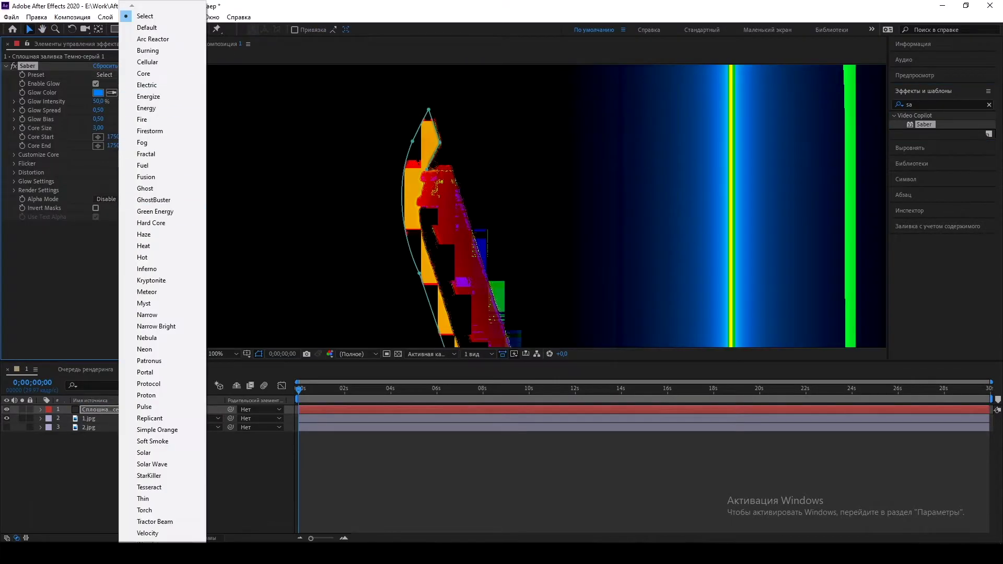
left_click(150, 131)
left_click(105, 75)
left_click(150, 131)
key("ctrl+3")
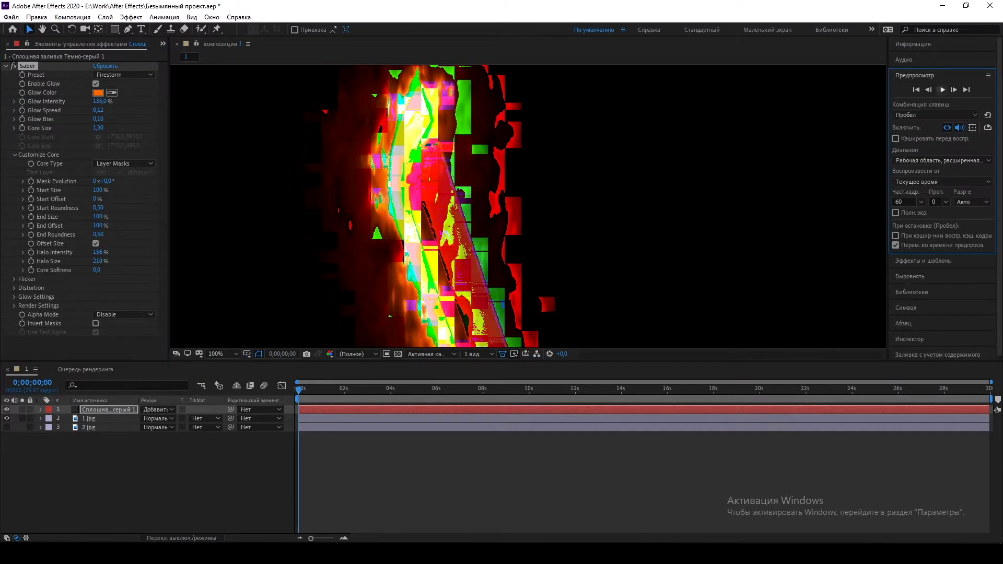
left_click(941, 89)
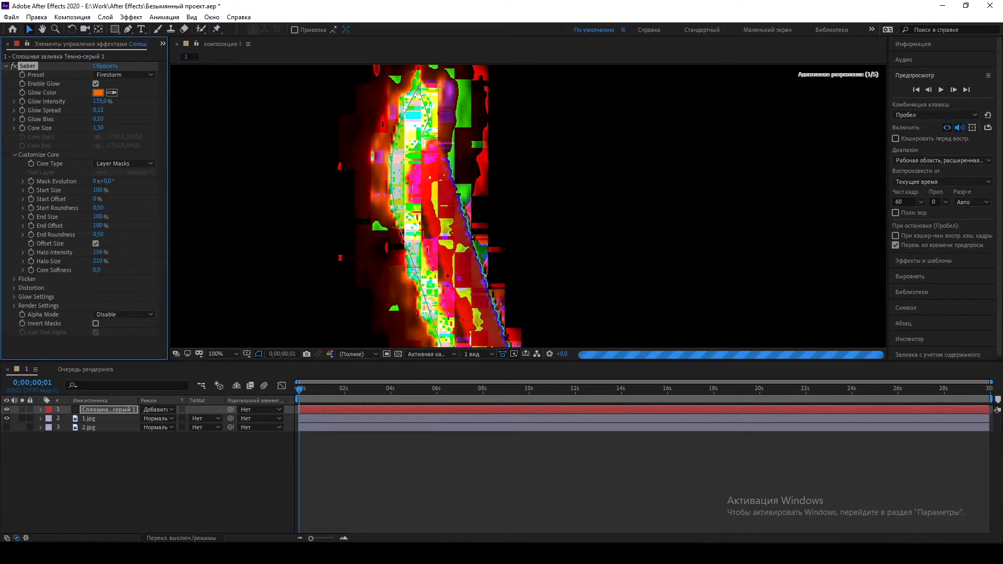
left_click_drag(97, 190, 94, 190)
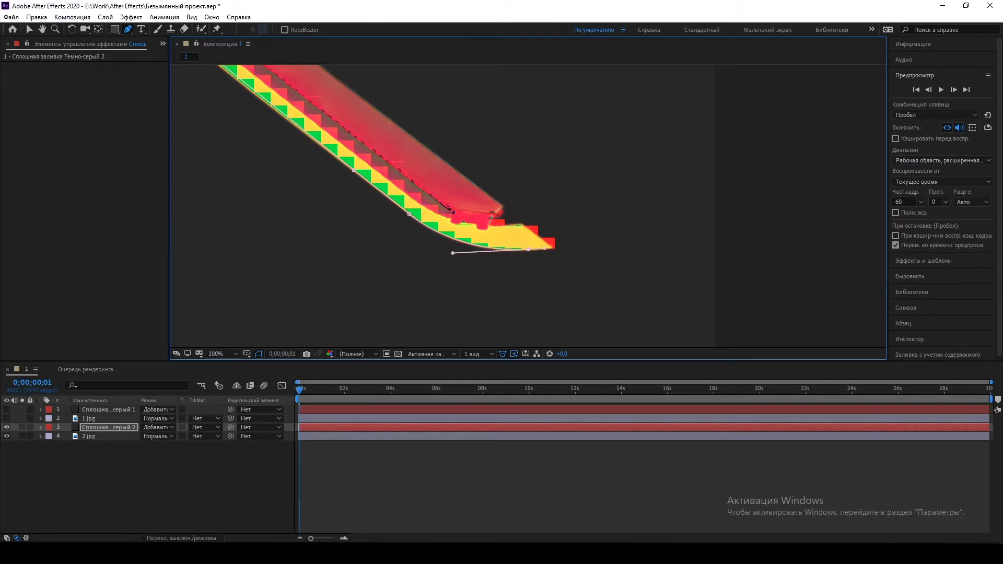
- Complete the blade mask on the second solid and give it Saber with the Firestorm preset, Start Size 95% and Glow Intensity 135%
left_click(521, 223)
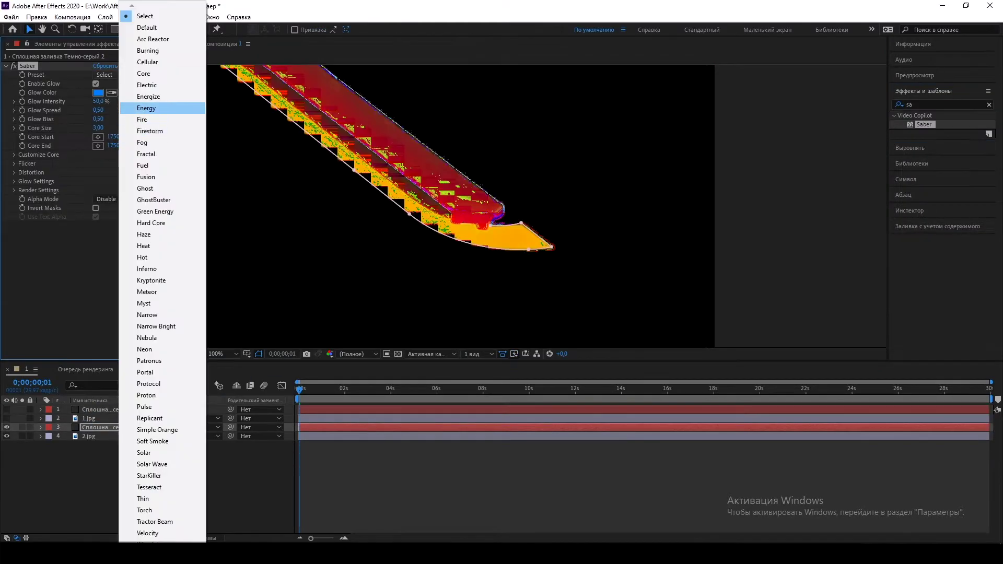
left_click(201, 105)
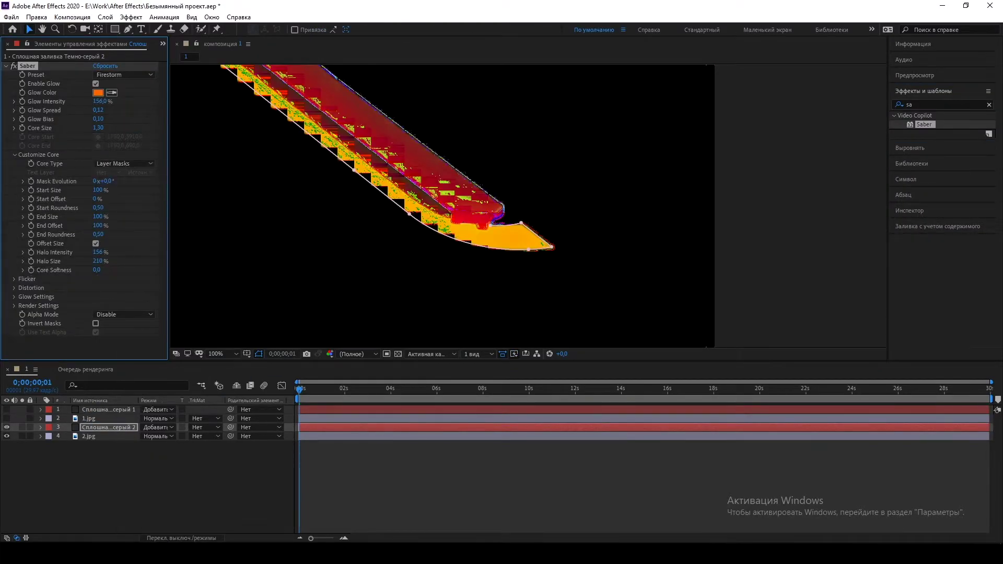
left_click(100, 190)
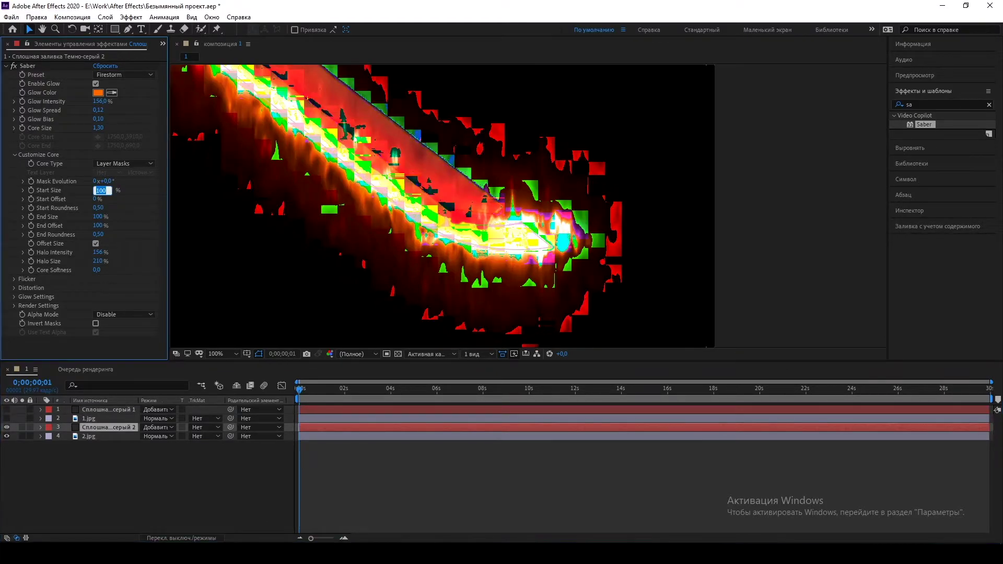
left_click(99, 101)
type("135")
key("Return")
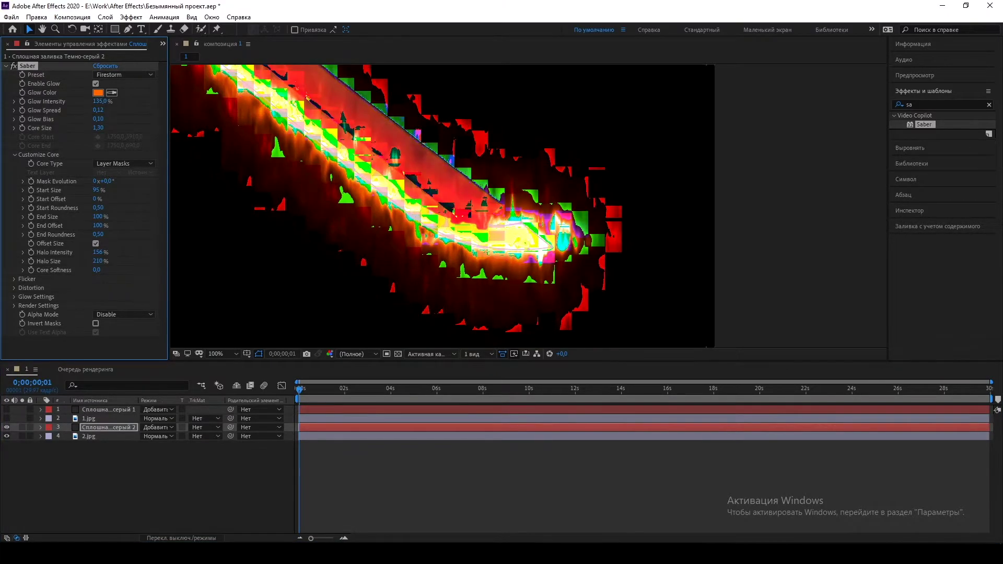
- Add composition 1 to the render queue with output 1_1.avi and render the queued katana fire clips
key("ctrl+m")
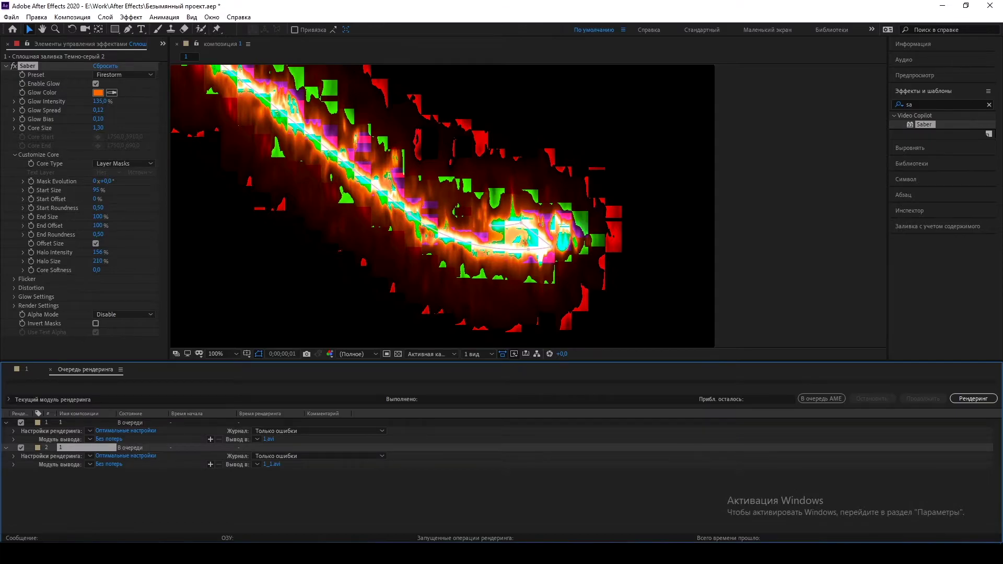
left_click(974, 399)
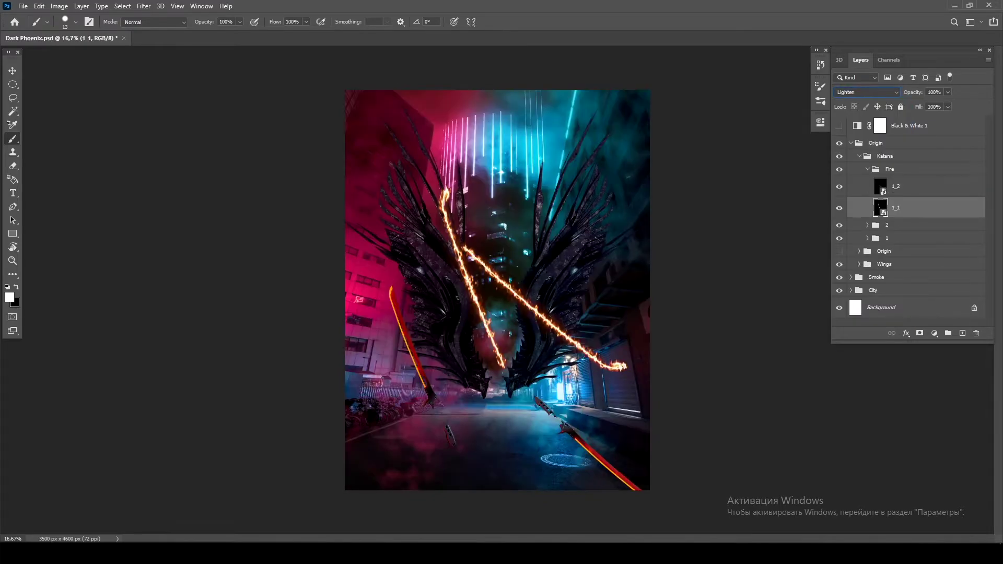
- In Photoshop, fit the fire on layer 1_1 onto the left katana's blade with Free Transform and add a layer mask
key("ctrl+t")
scroll(437, 424, "up", 5)
left_click_drag(157, 313, 229, 269)
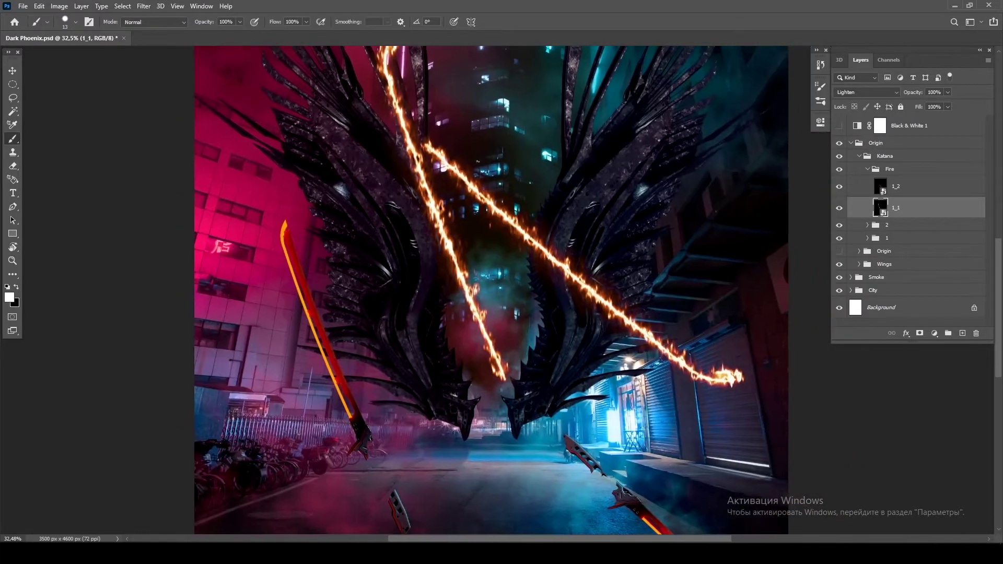
left_click_drag(364, 290, 293, 397)
left_click_drag(682, 301, 669, 396)
left_click_drag(615, 361, 629, 359)
key("Return")
left_click(920, 333)
key("b")
scroll(334, 450, "up", 5)
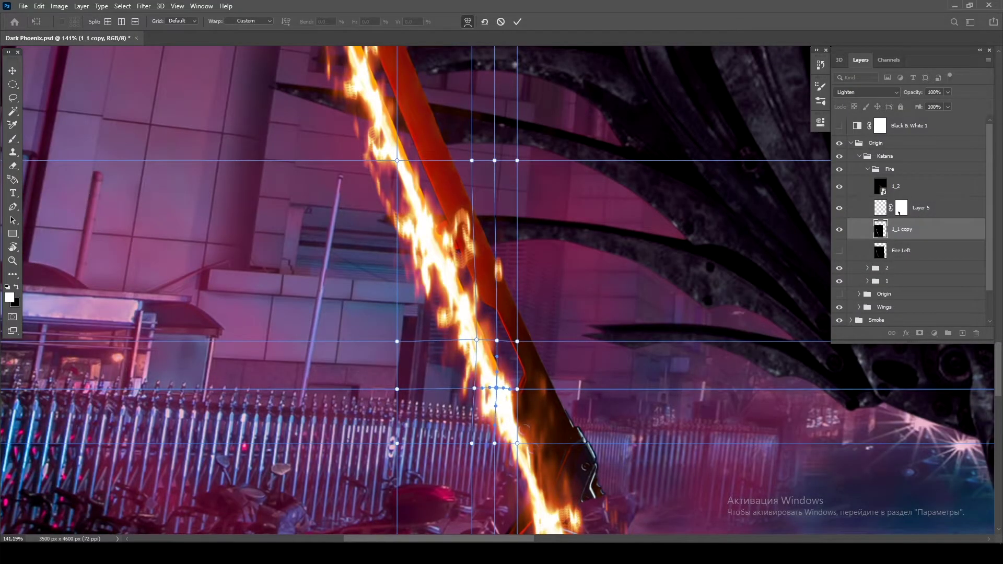
- Warp the fire on the 1_1 copy layer so it follows the left katana's blade from guard to tip
left_click_drag(397, 160, 398, 155)
left_click_drag(477, 340, 520, 338)
scroll(415, 290, "up", 3)
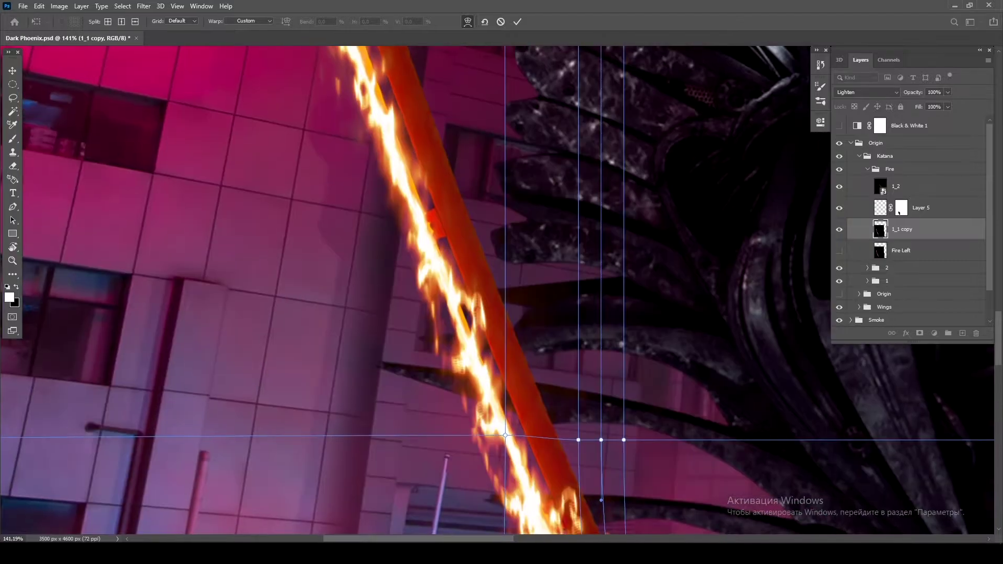
scroll(415, 290, "up", 3)
scroll(416, 290, "up", 3)
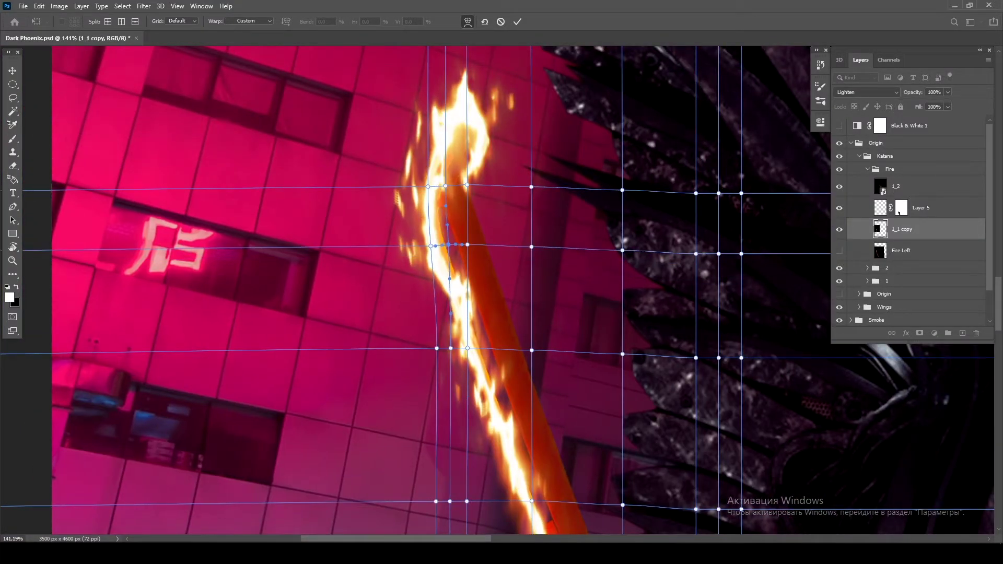
scroll(442, 256, "down", 4)
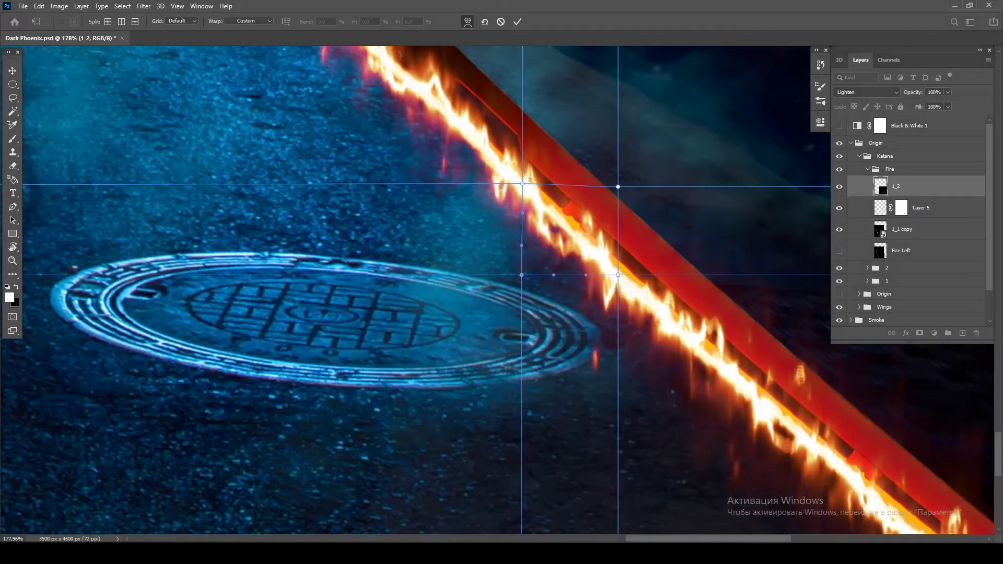
- Warp the fire on layer 1_2 along the lower end of the right katana's blade
scroll(574, 261, "up", 3)
left_click(585, 271)
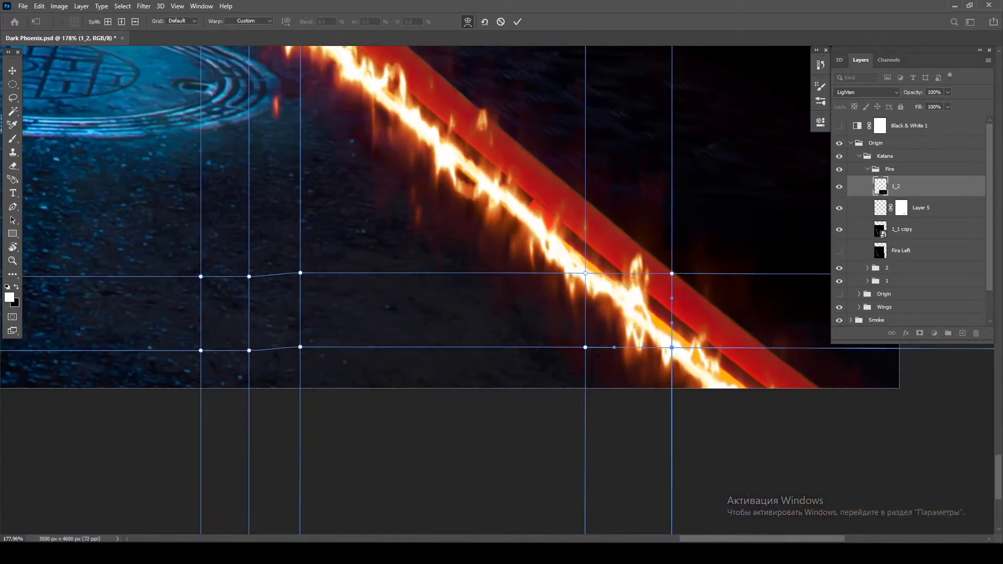
left_click(585, 347)
left_click(486, 190)
left_click_drag(672, 347, 676, 344)
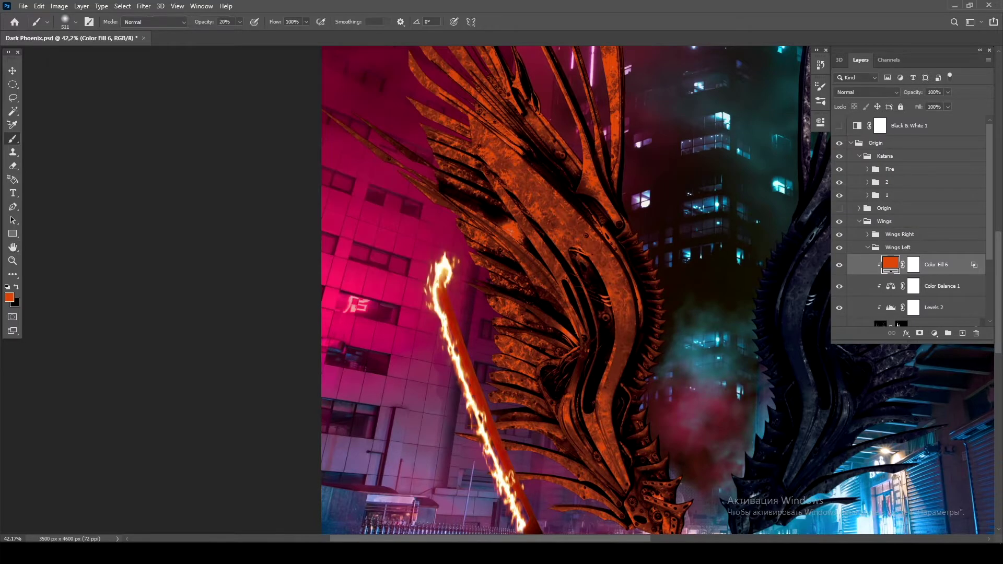
- Try the blend modes through Soft Light on the orange Color Fill 6 layer over the left wing
key("Down")
key("Down")
key("Down")
key("Down")
key("Down")
key("Down")
key("Down")
key("Down")
key("Down")
key("Down")
key("Down")
key("Down")
key("Down")
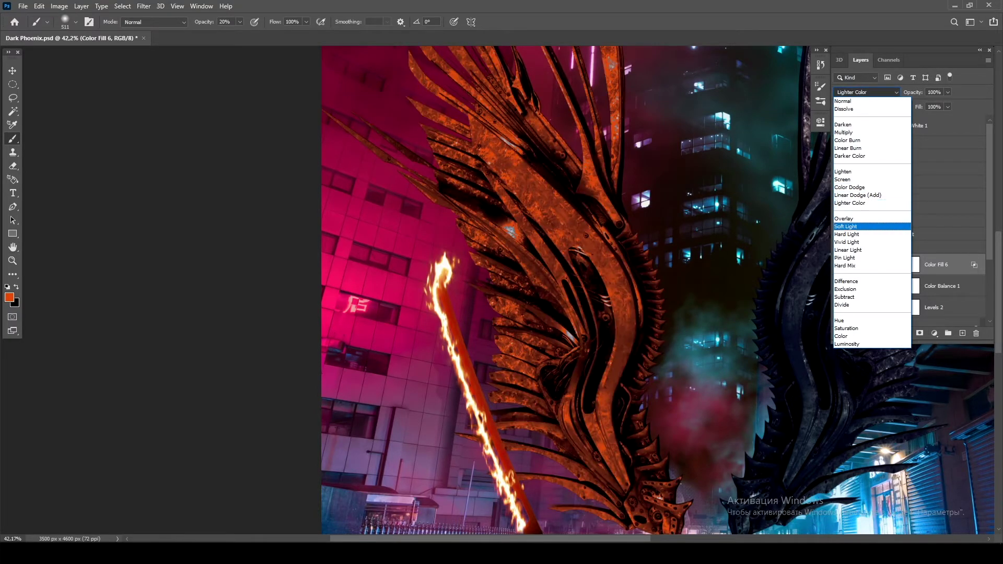
key("Return")
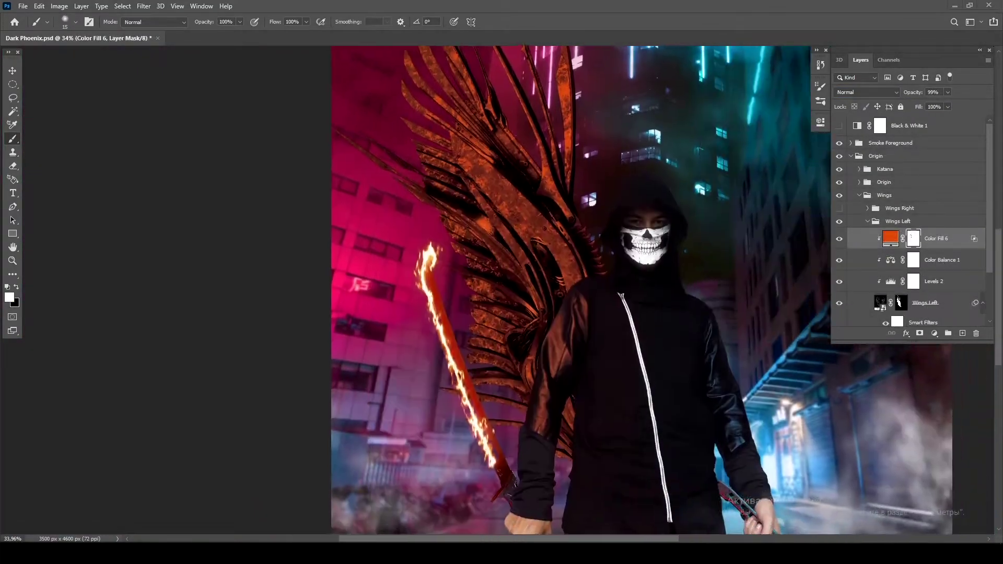
- Mask the orange Color Fill 6 off the upper and inner left wing with a large soft black brush
scroll(497, 209, "down", 5)
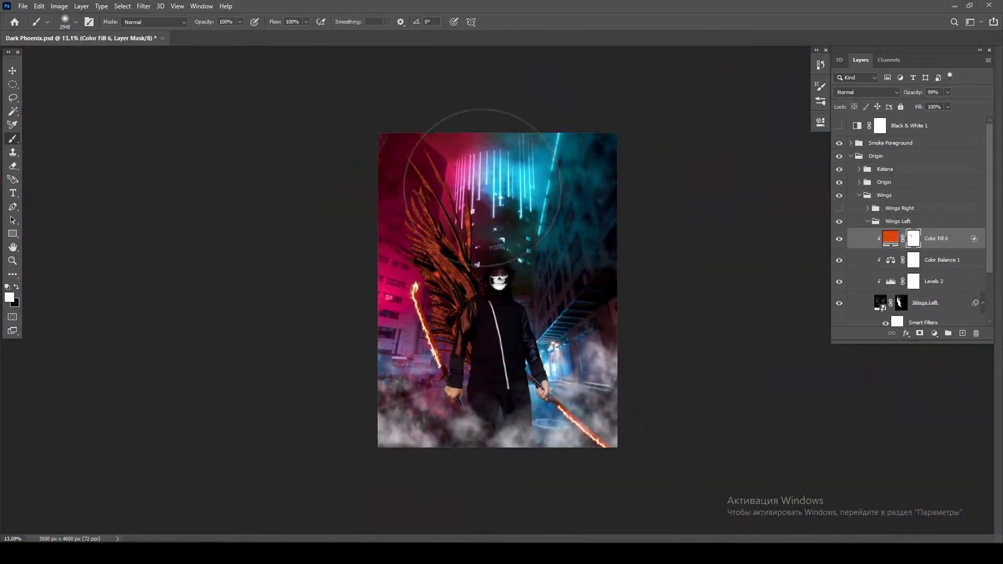
scroll(470, 224, "up", 3)
mouse_move(477, 217)
left_mouse_down()
mouse_move(449, 217)
mouse_move(402, 122)
mouse_move(532, 241)
left_mouse_up()
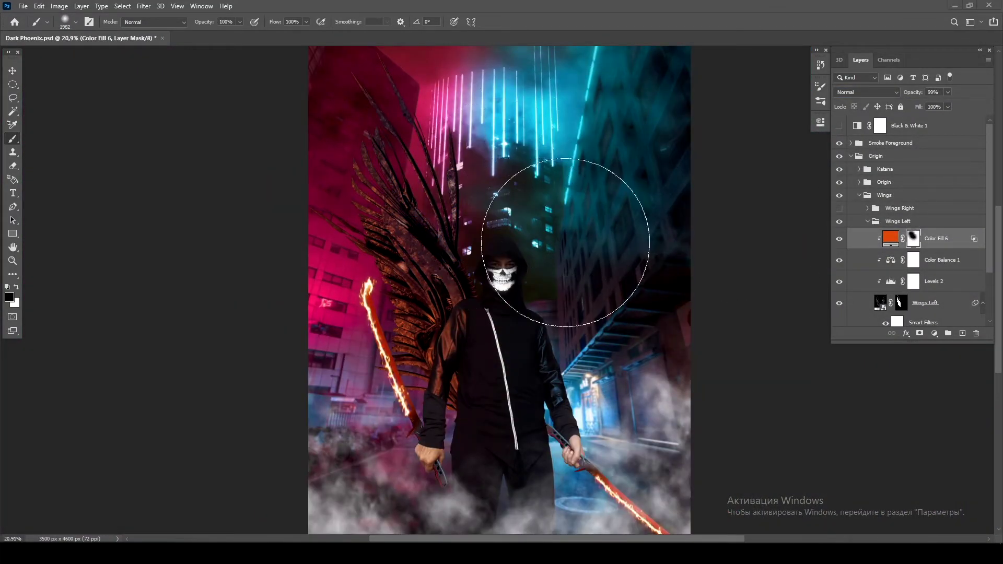
scroll(413, 261, "up", 4)
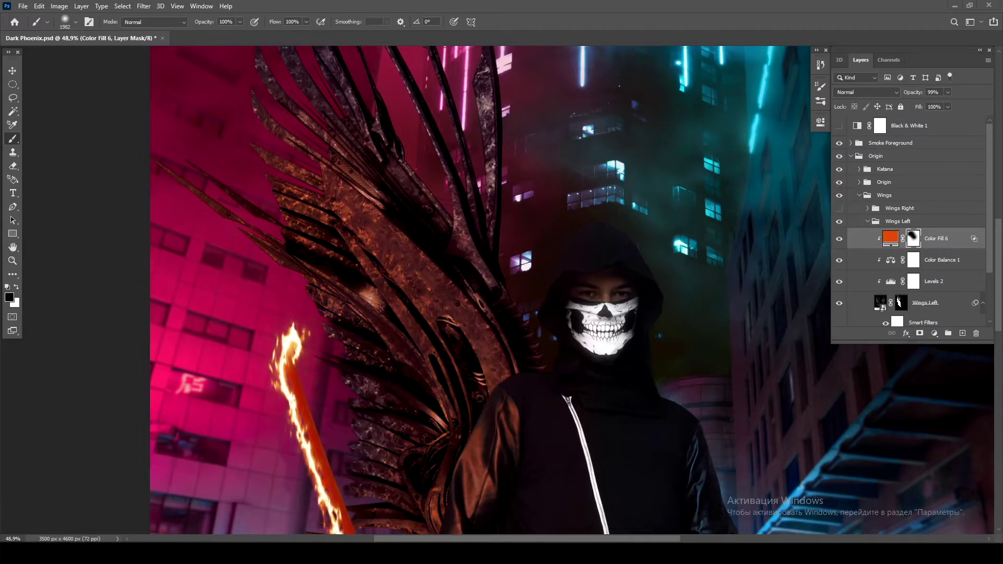
- Paint orange light back onto the lower left wing near the burning katana in the Color Fill 6 mask and pick another brush
mouse_move(293, 361)
left_mouse_down()
mouse_move(251, 361)
mouse_move(572, 314)
left_mouse_up()
key("x")
scroll(374, 208, "up", 3)
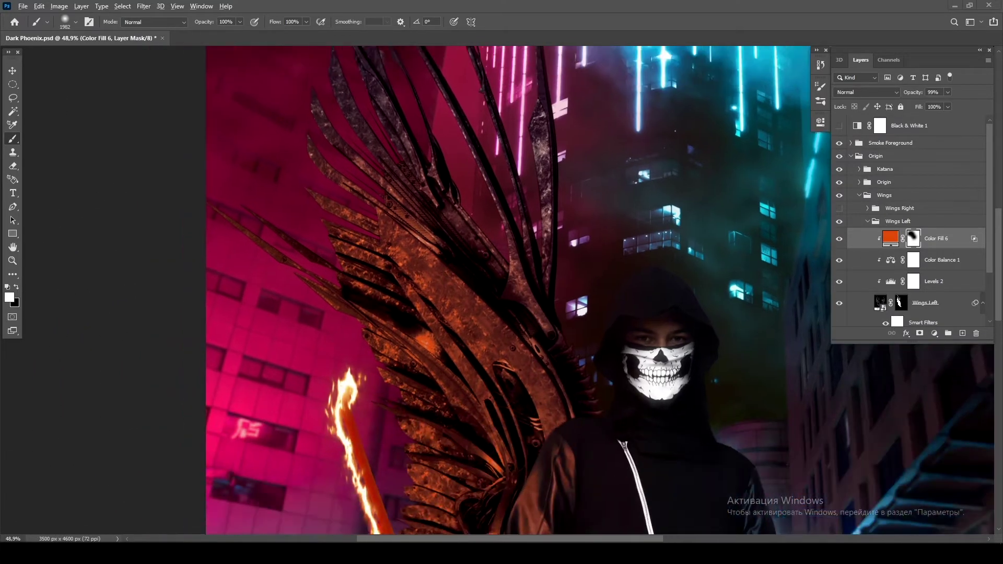
right_click(422, 191)
double_click(452, 260)
scroll(452, 260, "up", 2)
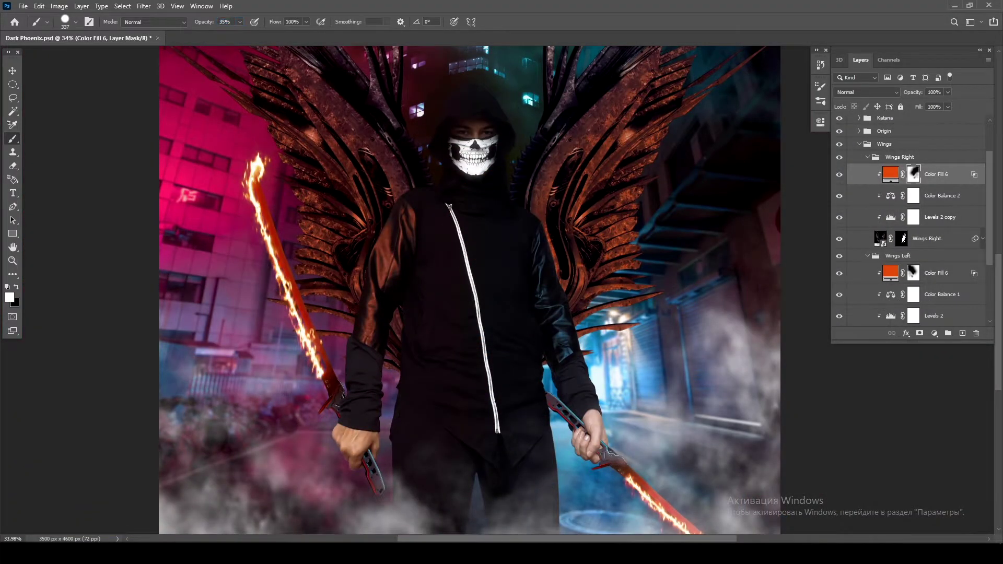
- Mask the orange Color Fill 6 off the upper right wing with a large black brush at 35% opacity
right_click(447, 246, "alt")
key("x")
left_click_drag(448, 246, 377, 413)
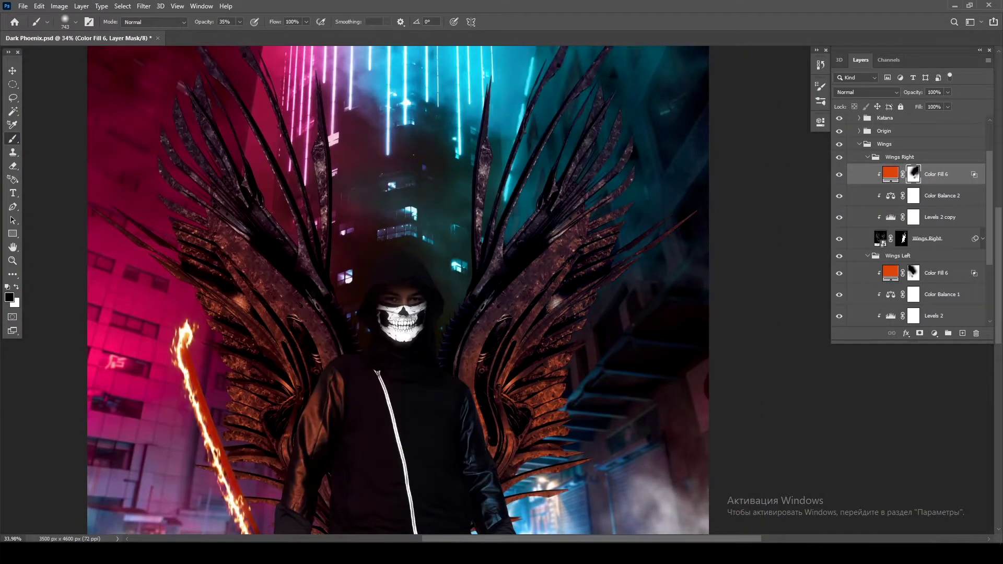
scroll(400, 290, "down", 3)
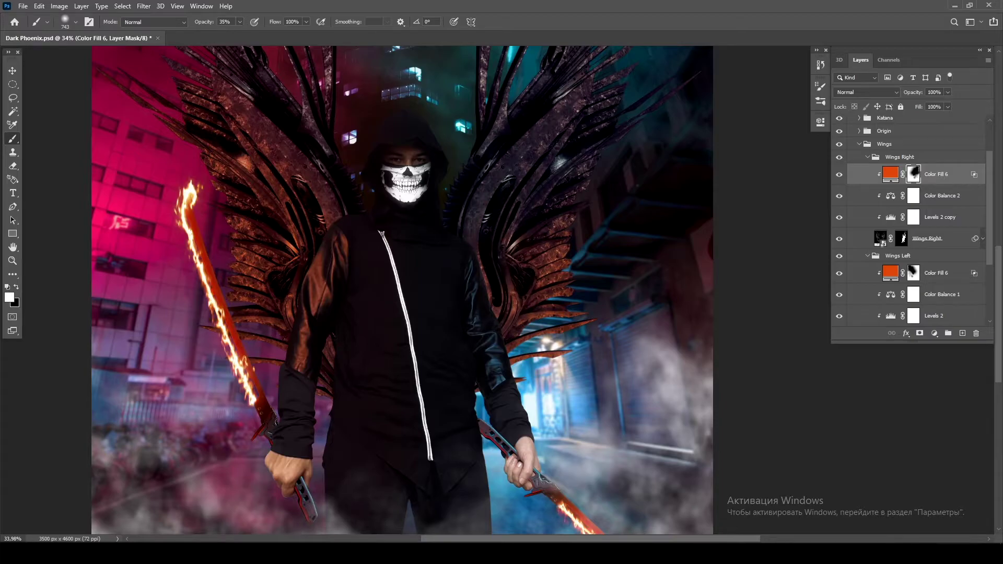
scroll(399, 290, "down", 2)
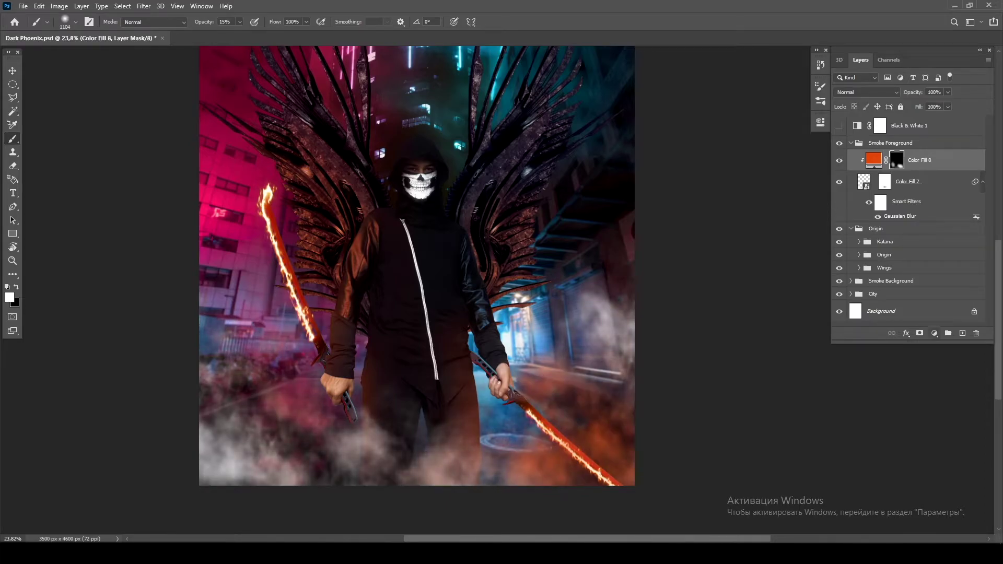
- Add a cyan Solid Color fill above Color Fill 8 in the Smoke Foreground group, clip it and invert its mask
left_click(936, 181)
left_click(920, 160)
left_click(934, 333)
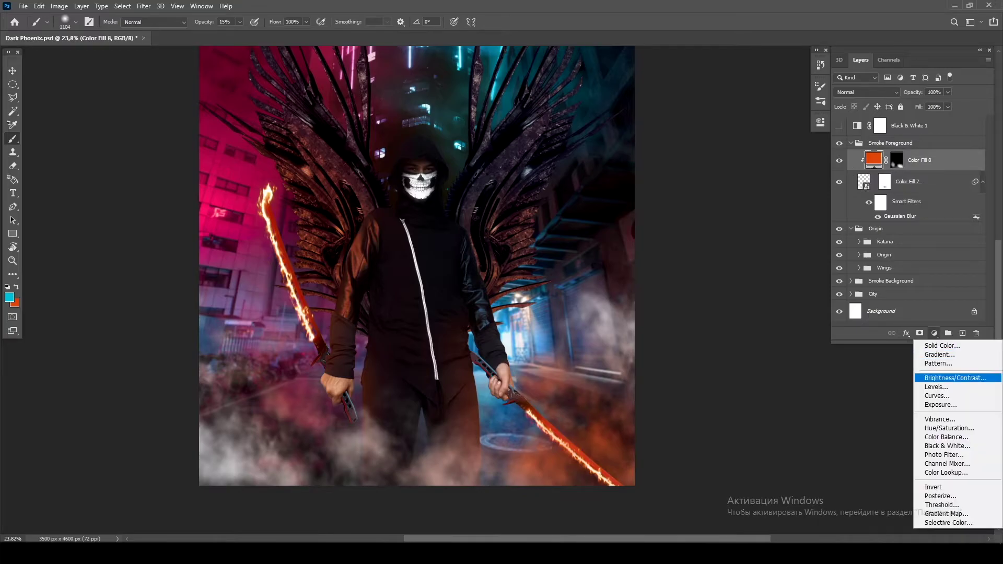
left_click(936, 343)
key("ctrl+alt+g")
key("ctrl+i")
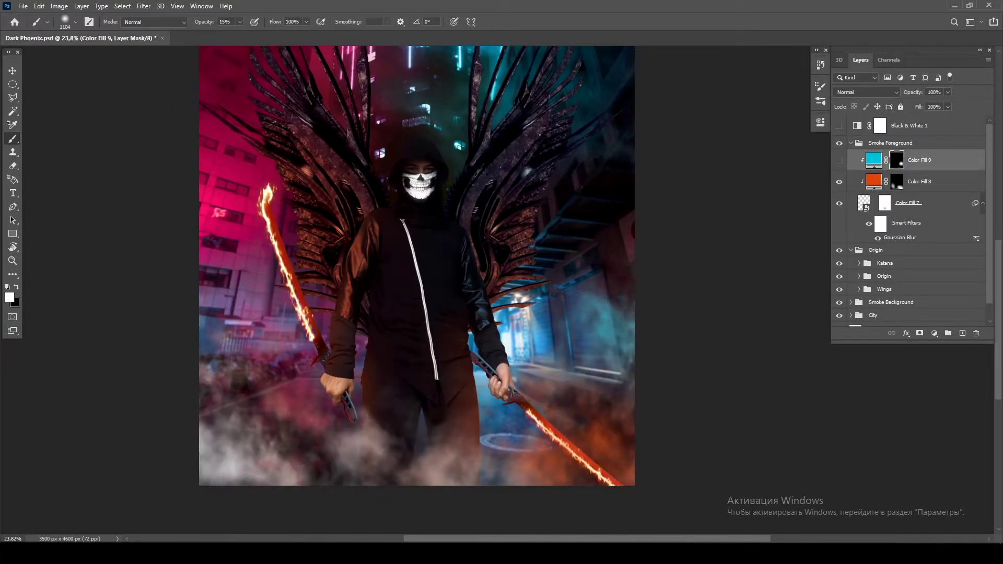
- Reopen the fill color of Color Fill 9 and accept a cyan for the foreground smoke
scroll(404, 293, "up", 3)
double_click(874, 160)
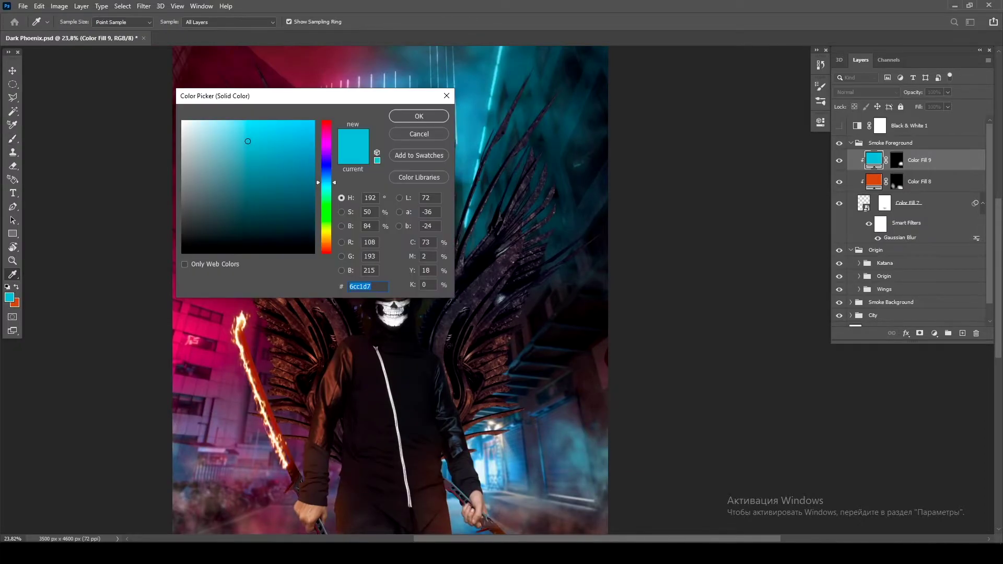
key("Return")
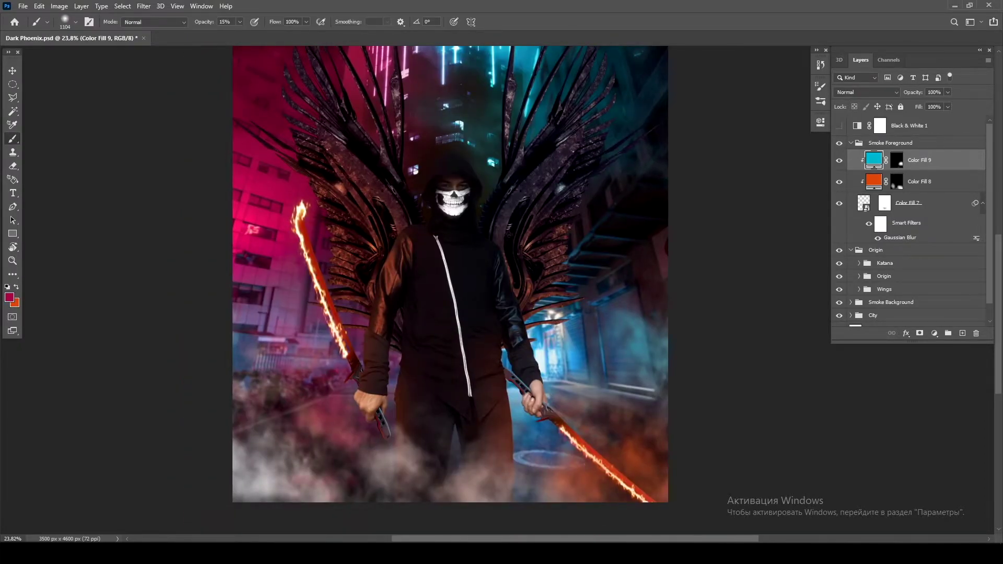
- Add a magenta Solid Color fill above Color Fill 9 and clip it to the foreground smoke
left_click(934, 333)
key("Return")
key("ctrl+alt+g")
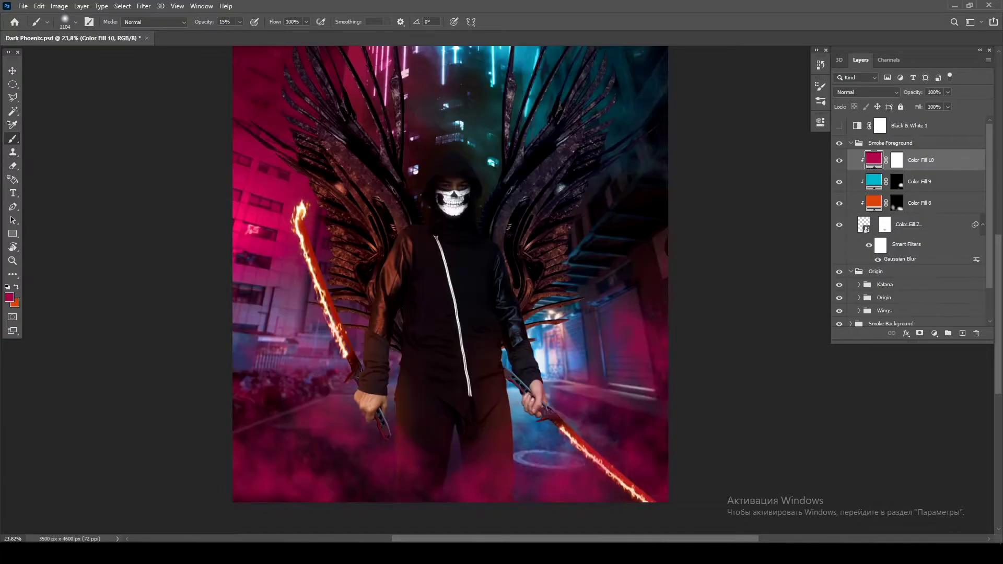
- Recolor Color Fill 10 to a brighter magenta for the foreground smoke and invert its mask to black
double_click(874, 160)
left_click_drag(235, 96, 515, 118)
left_click(579, 182)
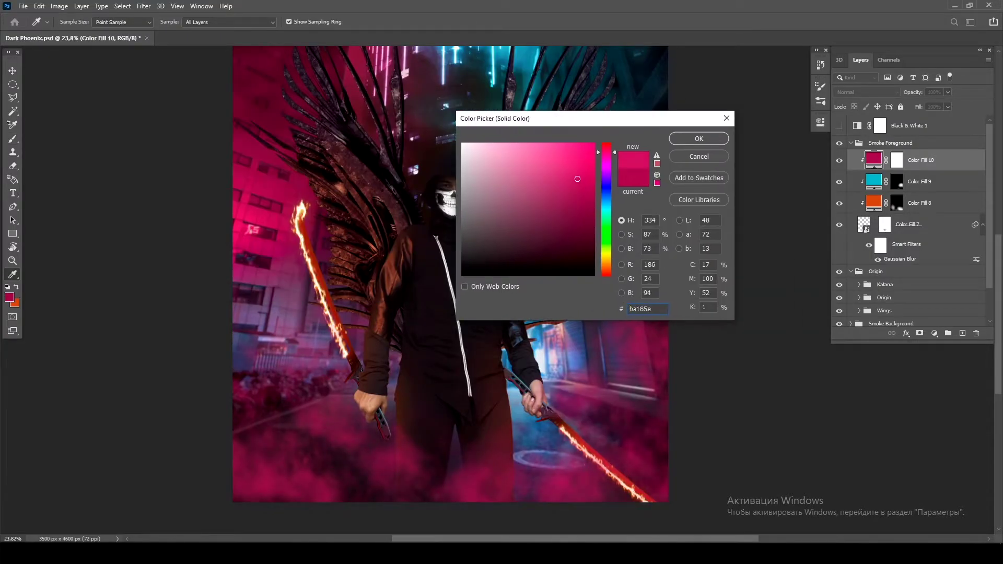
key("Return")
key("ctrl+backslash")
key("d")
key("ctrl+i")
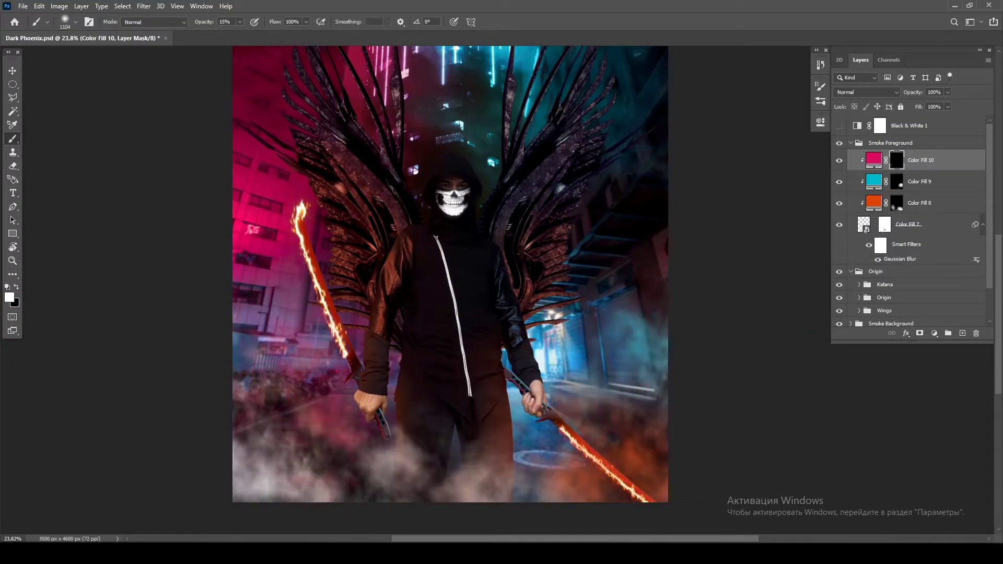
- Paint magenta back onto the smoke along the canvas's left edge through the Color Fill 10 mask at 15% opacity
left_click_drag(224, 460, 227, 449)
key("alt+bracketleft")
key("alt+bracketleft")
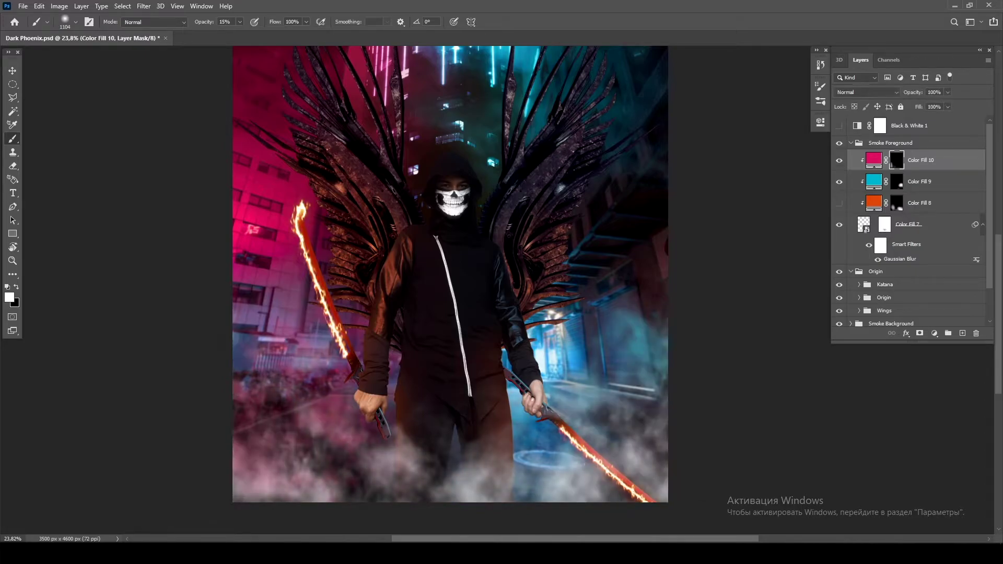
key("bracketleft")
key("bracketleft")
key("bracketleft")
key("x")
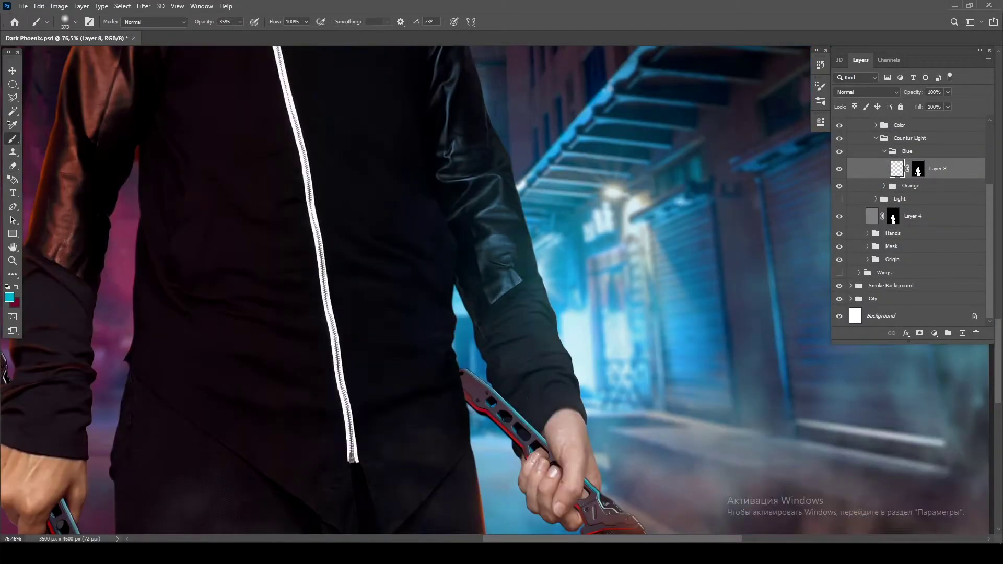
- Paint cyan contour light down the right sleeve on Layer 8 at 35% opacity, accept its blending options and select its mask
left_click_drag(527, 280, 575, 413)
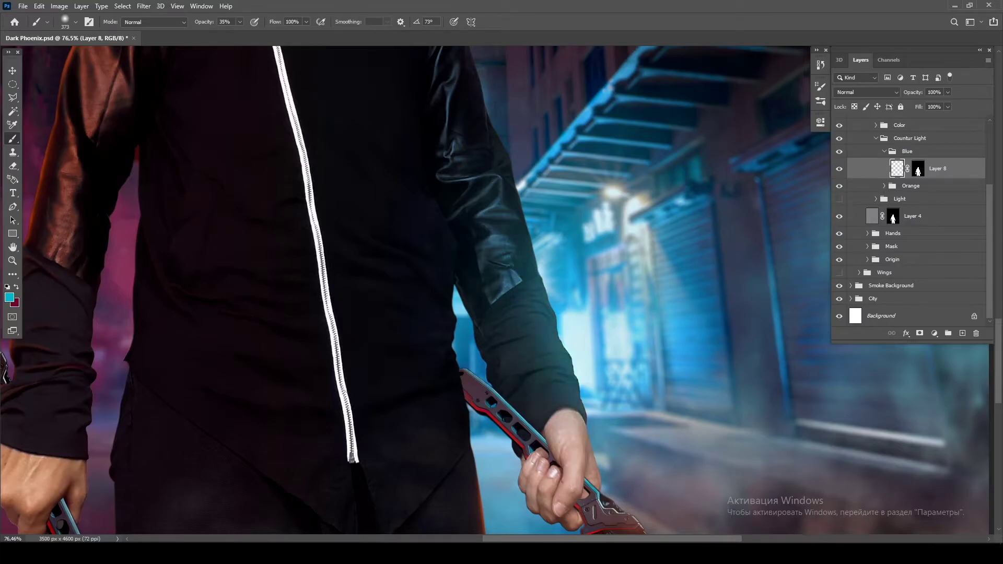
double_click(962, 168)
key("Return")
left_click(918, 169)
scroll(585, 311, "up", 3)
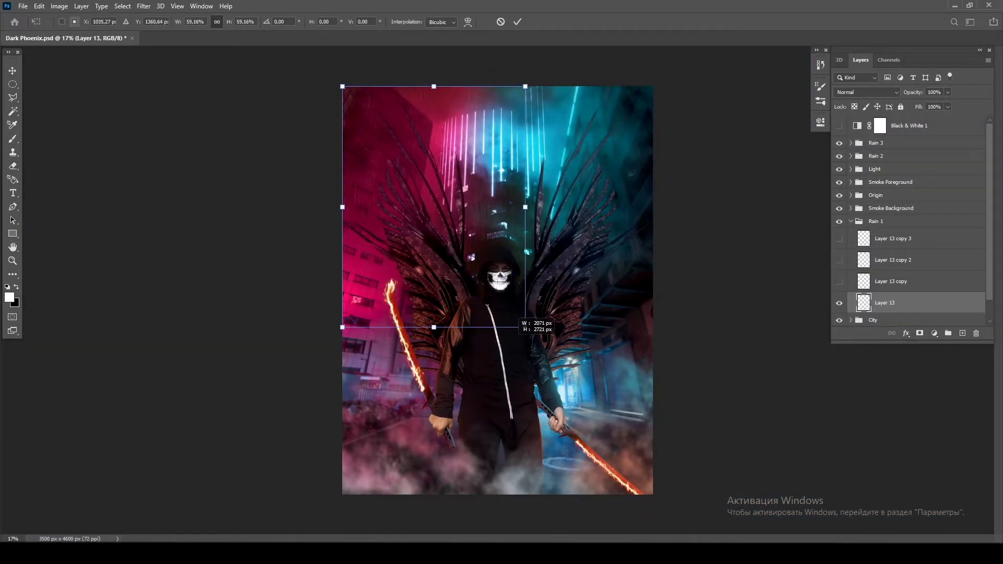
- Scale the Layer 13 rain and its first copy down into the upper corners of the canvas
key("ctrl+t")
left_click_drag(343, 494, 495, 292)
key("Return")
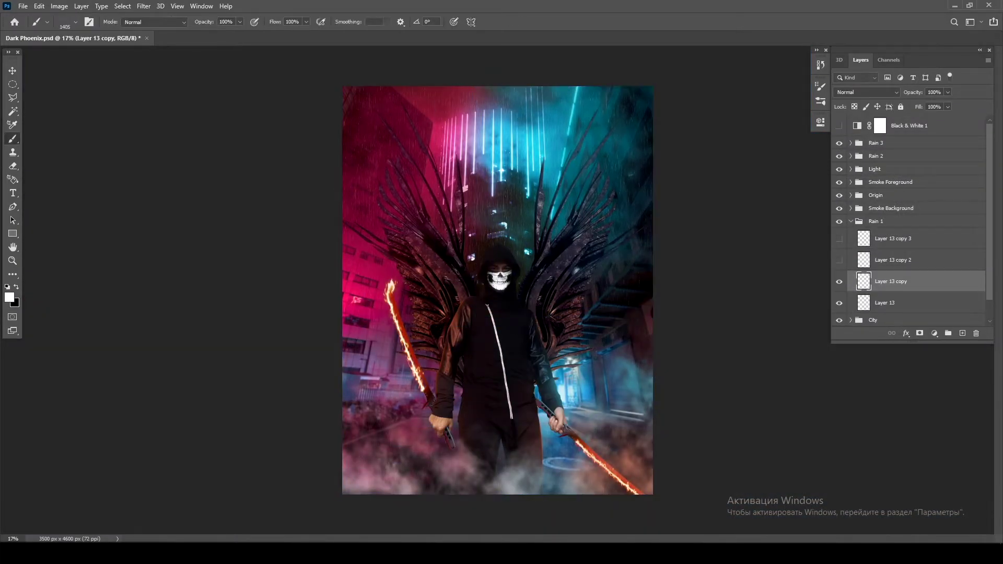
- Show the Layer 13 copy 2 and Layer 13 copy 3 rain layers and free-transform each one
left_click(894, 260)
left_click(840, 260)
key("ctrl+t")
key("Return")
key("b")
left_click(894, 239)
left_click(839, 238)
key("ctrl+t")
key("Return")
- Add a layer mask to each of the four rain layers in the Rain 1 group
scroll(623, 290, "up", 5)
left_click(919, 333)
key("alt+bracketleft")
left_click(920, 333)
key("alt+bracketleft")
left_click(920, 333)
key("alt+bracketleft")
left_click(920, 332)
- Hide Layer 13 copy 2 and mask the Layer 13 rain off the dark central tower with a soft black brush
left_click_drag(366, 261, 710, 512)
left_click(839, 260)
scroll(470, 313, "up", 3)
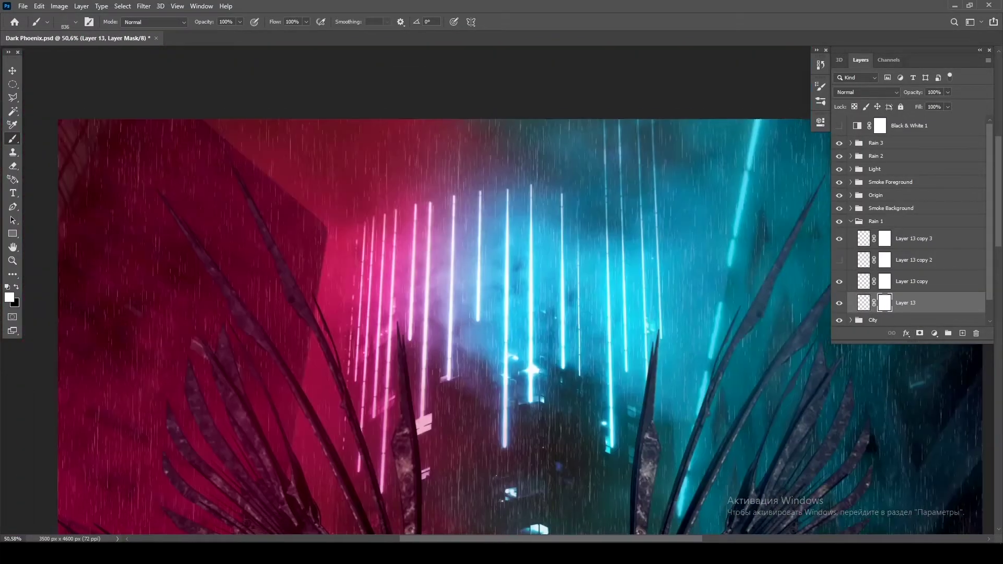
right_click(407, 190)
scroll(541, 366, "down", 3)
double_click(460, 287)
left_click_drag(548, 303, 548, 361)
scroll(549, 313, "down", 3)
- Set the opacity of the Layer 13 copy rain to 90%
key("alt+bracketright")
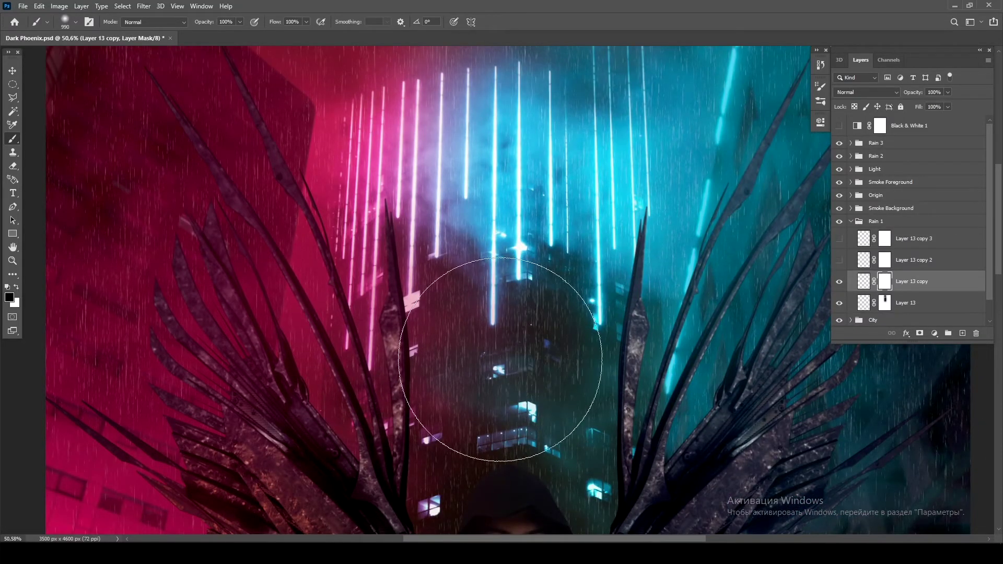
scroll(712, 308, "down", 5)
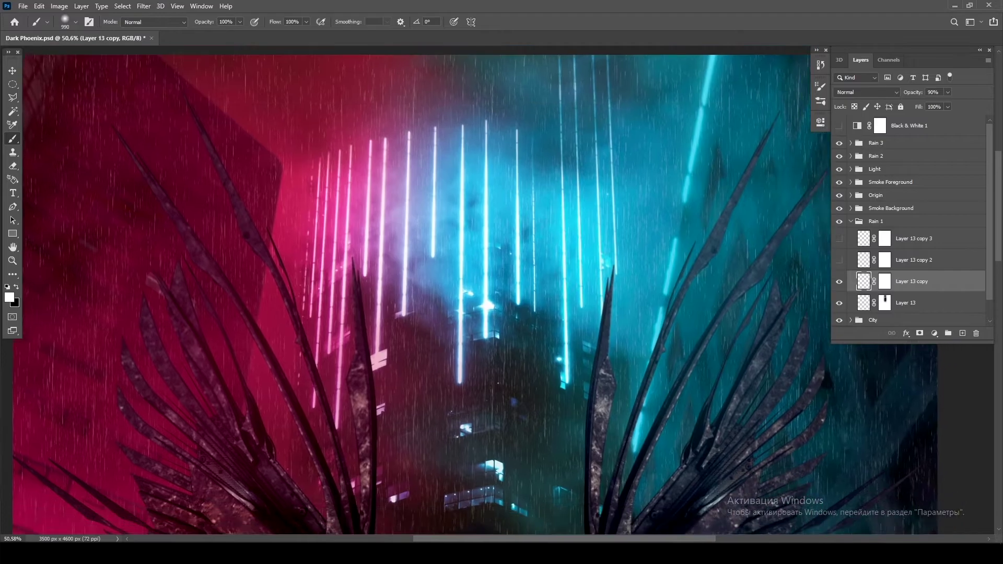
scroll(705, 314, "right", 3)
scroll(806, 268, "left", 5)
scroll(806, 268, "down", 5)
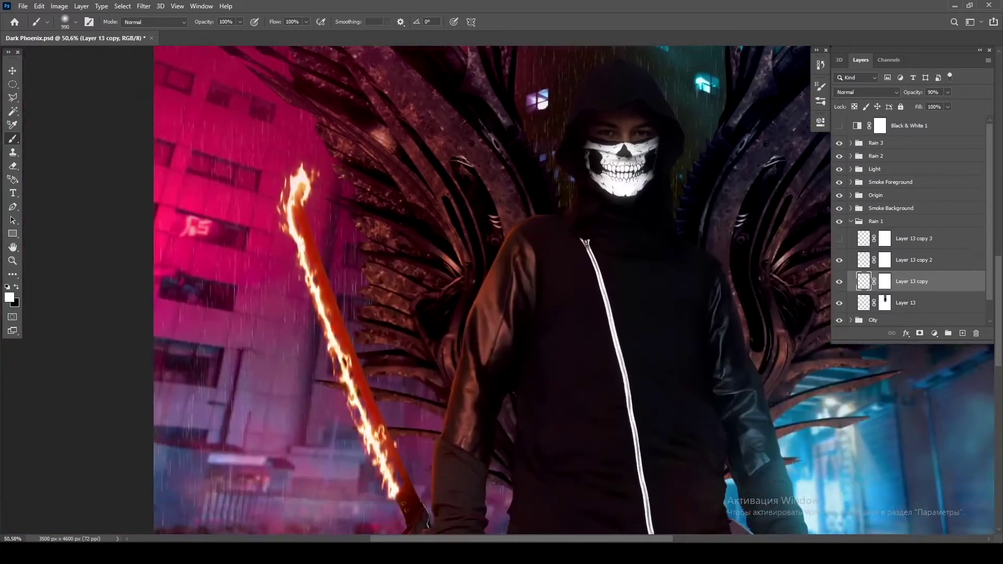
- Paint out unwanted rain on the Layer 13 copy 2 mask with a black brush at 100% opacity
scroll(732, 235, "up", 3)
left_click(839, 259)
left_click(885, 259)
scroll(480, 291, "down", 5)
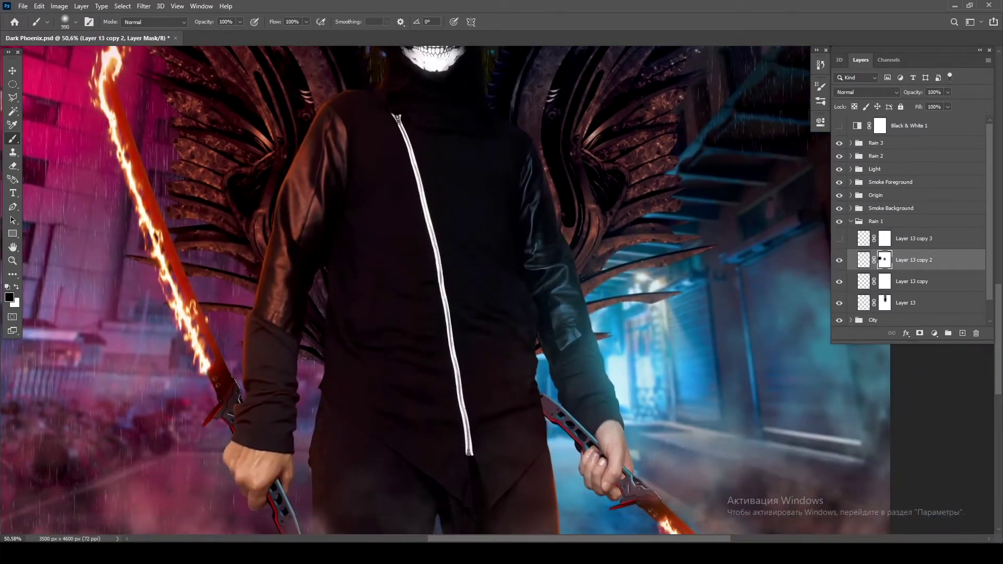
scroll(481, 290, "up", 4)
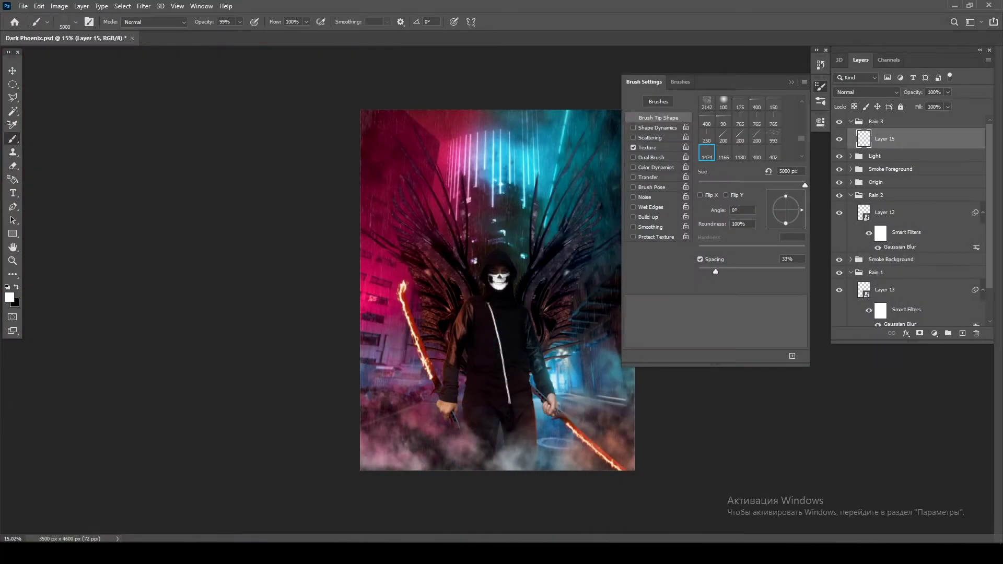
- Paint large white rain streaks on a new layer in the Rain 3 group with a 3334 px rain brush at 99% opacity
left_click(792, 82)
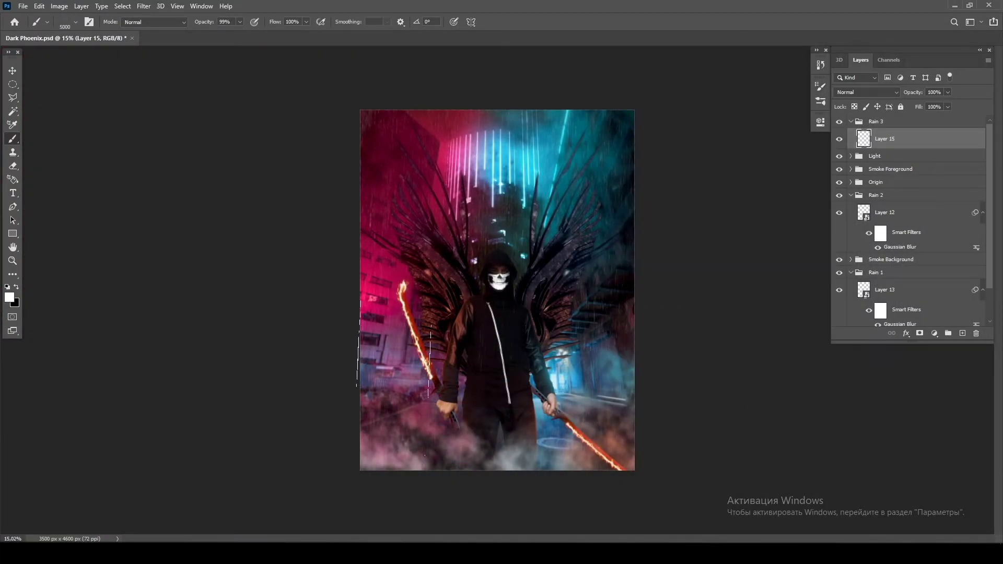
scroll(486, 304, "up", 5)
key("ctrl+shift+alt+n")
mouse_move(520, 107)
left_mouse_down()
mouse_move(426, 231)
mouse_move(426, 261)
left_mouse_up()
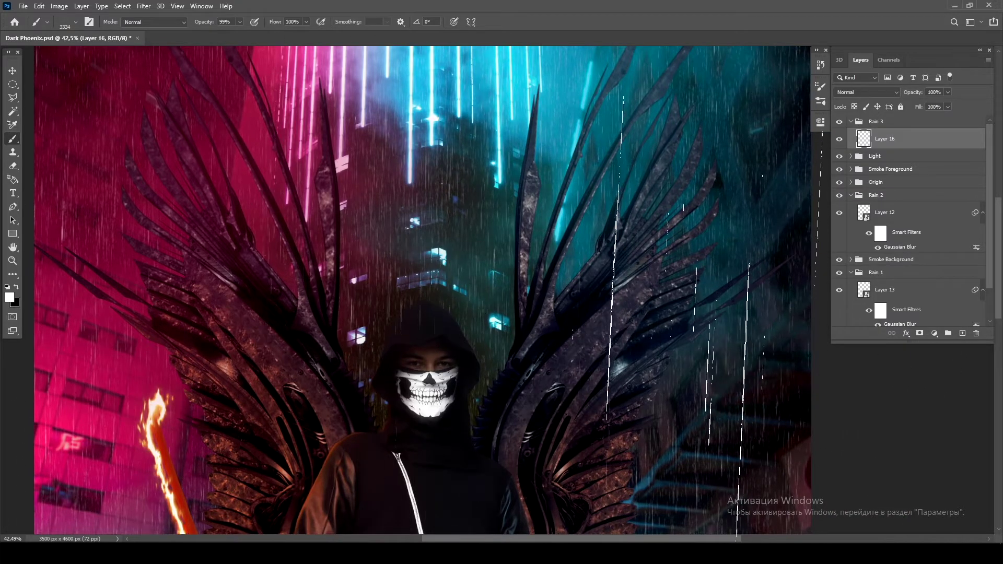
key("ctrl+0")
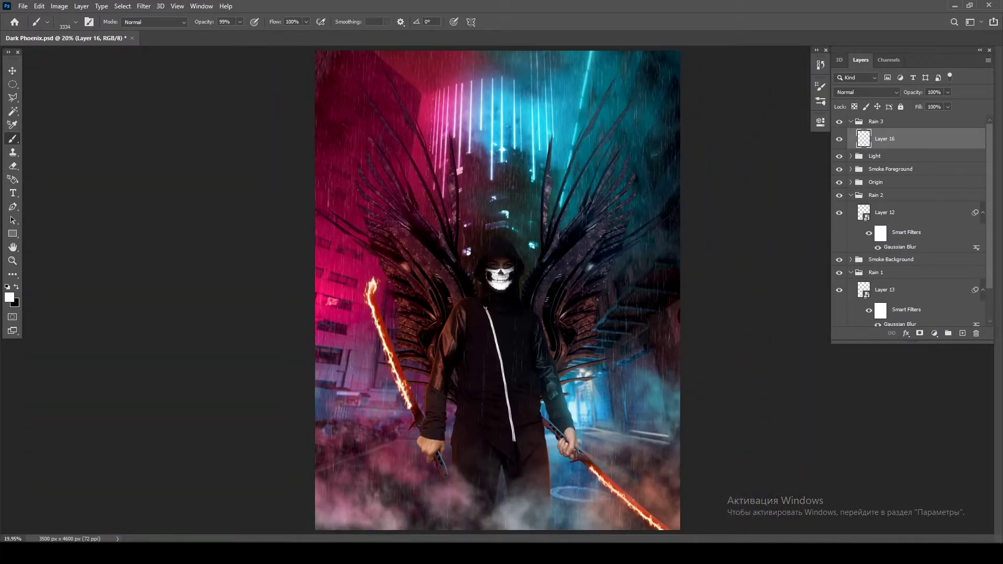
- Lower the Layer 16 rain to 77% opacity and free-transform it over the canvas
scroll(504, 322, "up", 3)
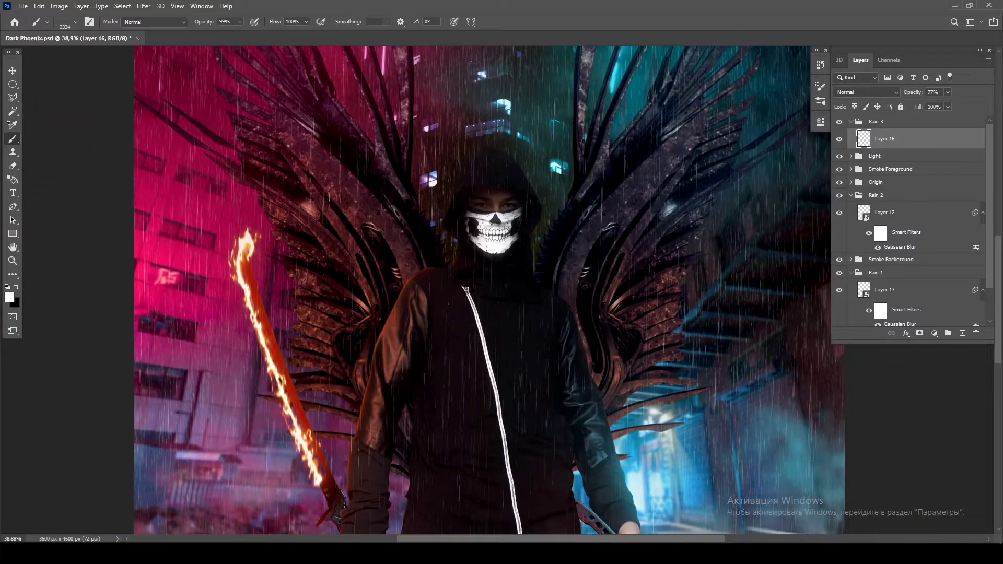
scroll(500, 303, "down", 5)
key("ctrl+t")
left_click_drag(687, 86, 642, 106)
key("Return")
scroll(500, 290, "up", 4)
- Apply a blur filter to the Layer 16 rain smart object
left_click(144, 5)
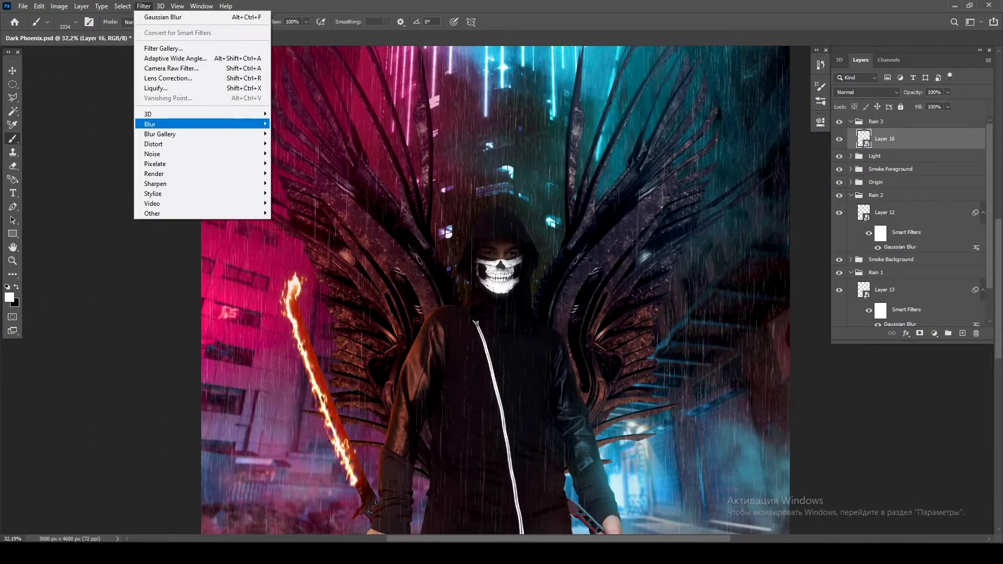
left_click(303, 225)
key("Return")
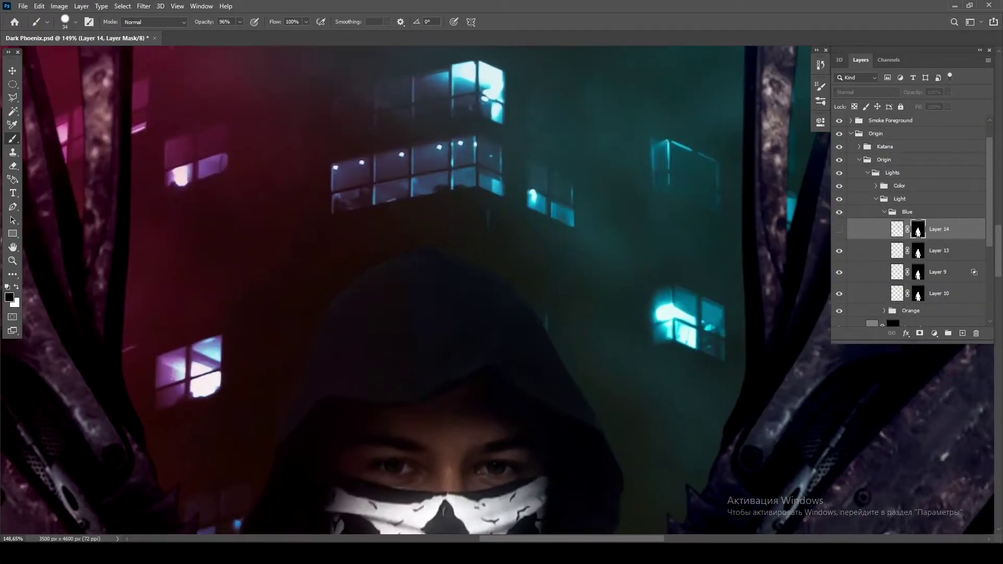
- Adjust the blending options of Layer 14 and the magenta Layer 15 lights, and set Layer 15's opacity to 55%
double_click(897, 229)
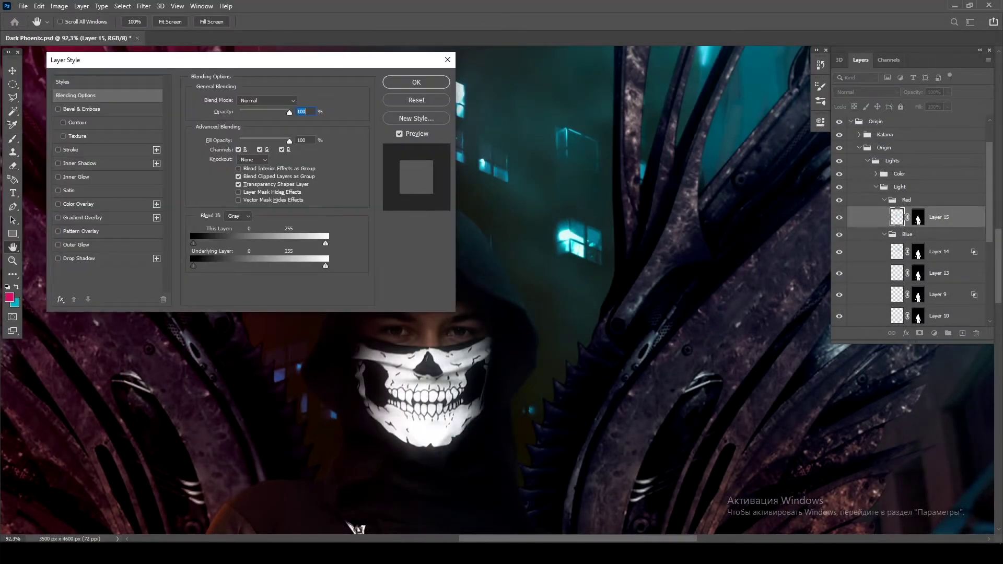
key("Return")
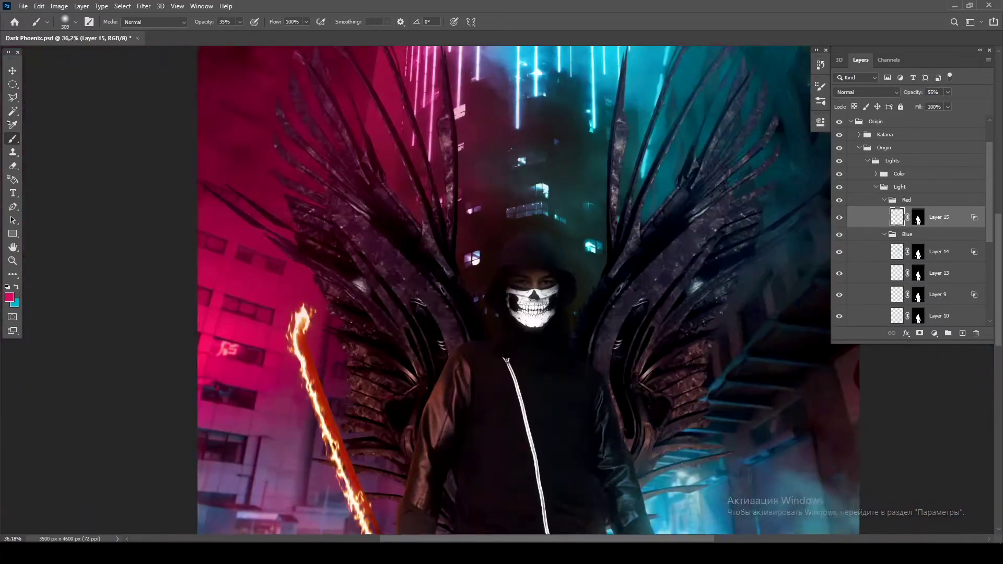
left_click(940, 251)
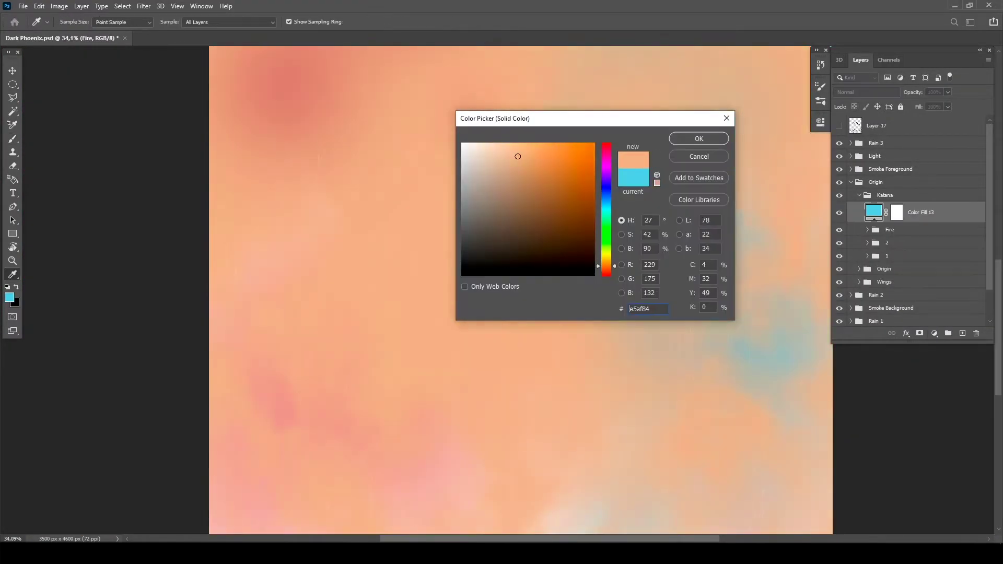
- Set Color Fill 13 in the Katana group to orange e4761e and invert its mask to black
left_click(577, 157)
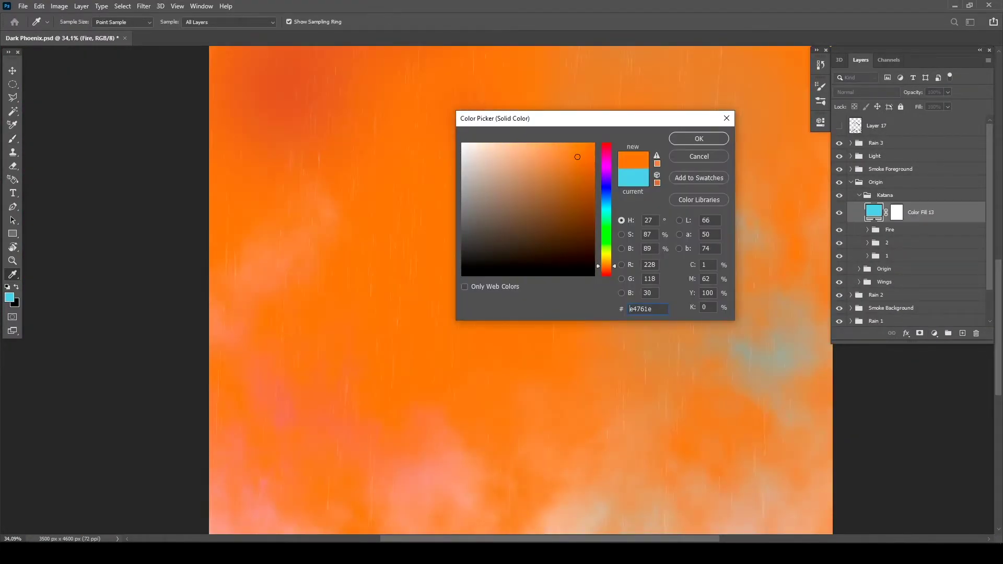
key("Return")
key("b")
key("ctrl+i")
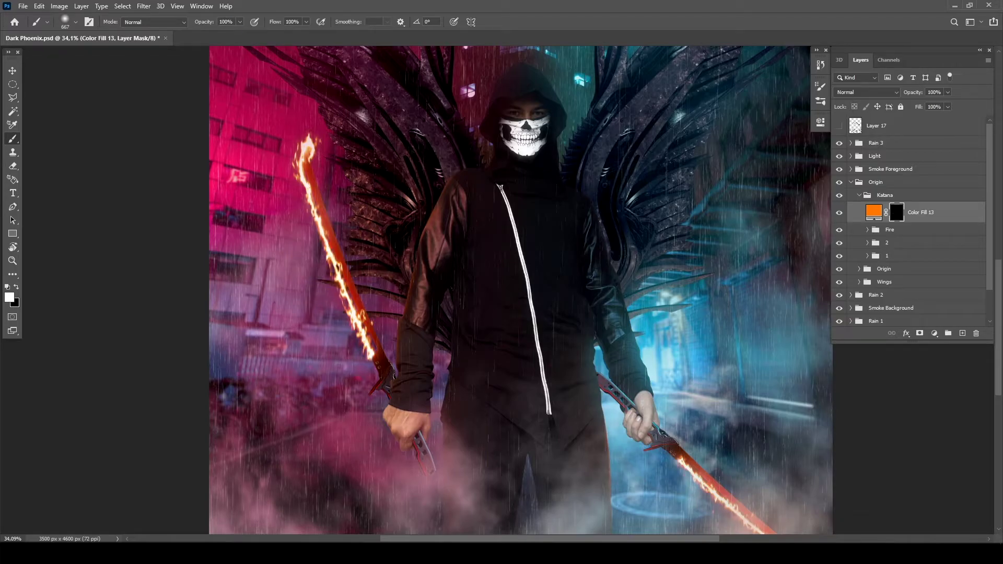
- Paint an orange glow along the raised left katana through the Color Fill 13 mask with a soft brush at 15% opacity
key("1")
key("5")
mouse_move(308, 144)
left_mouse_down()
mouse_move(387, 376)
mouse_move(361, 269)
left_mouse_up()
left_click_drag(355, 285, 408, 390)
scroll(501, 293, "down", 3)
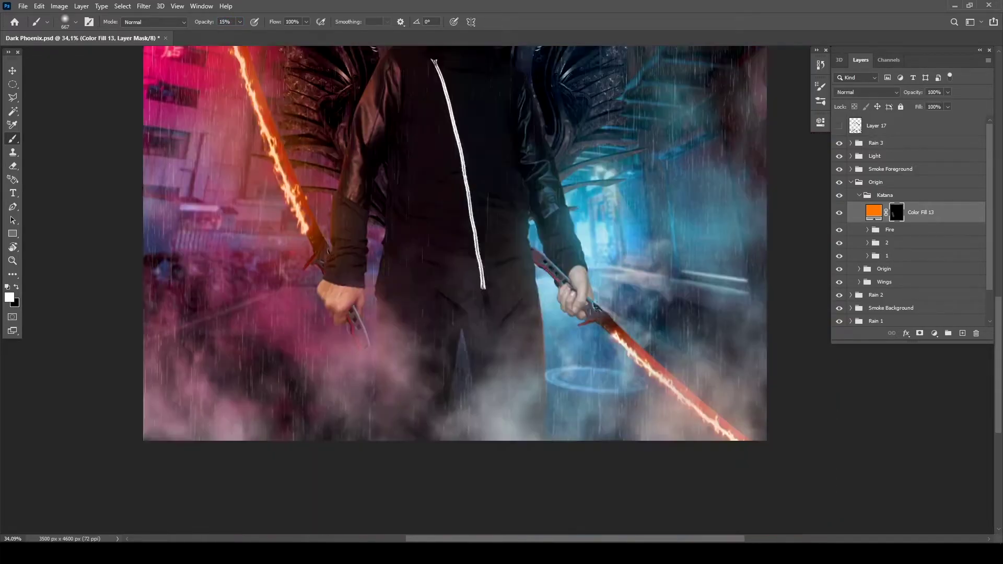
scroll(502, 293, "up", 2)
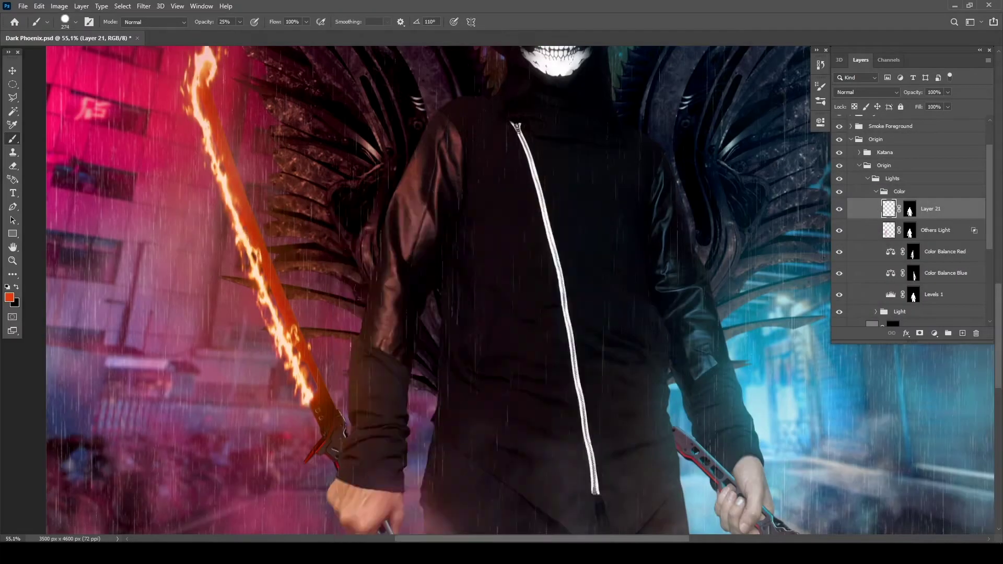
- Paint orange light along the left sleeve on Layer 21 with a 274 px brush at 26% hardness and open the layer's blending options
right_click(301, 190)
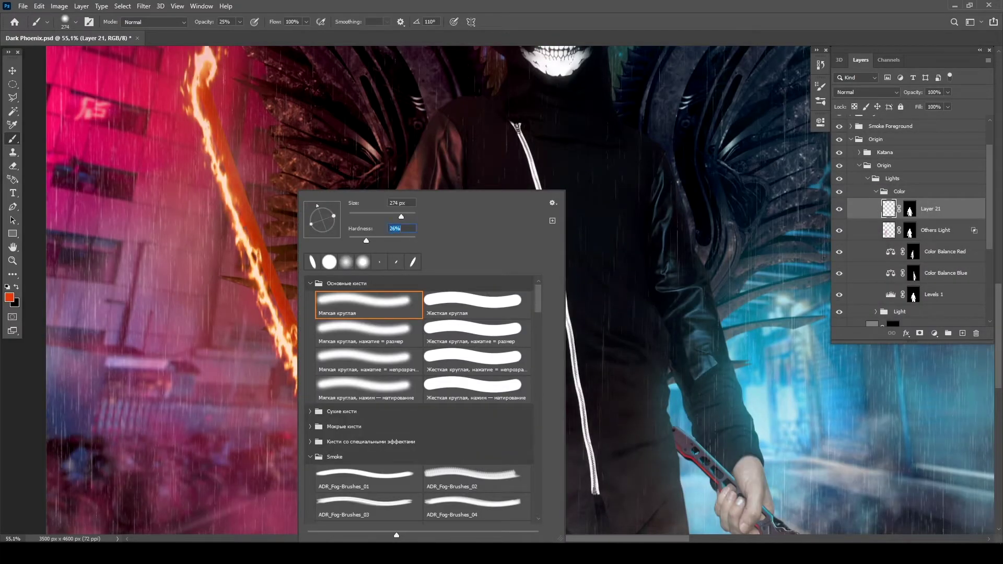
key("Return")
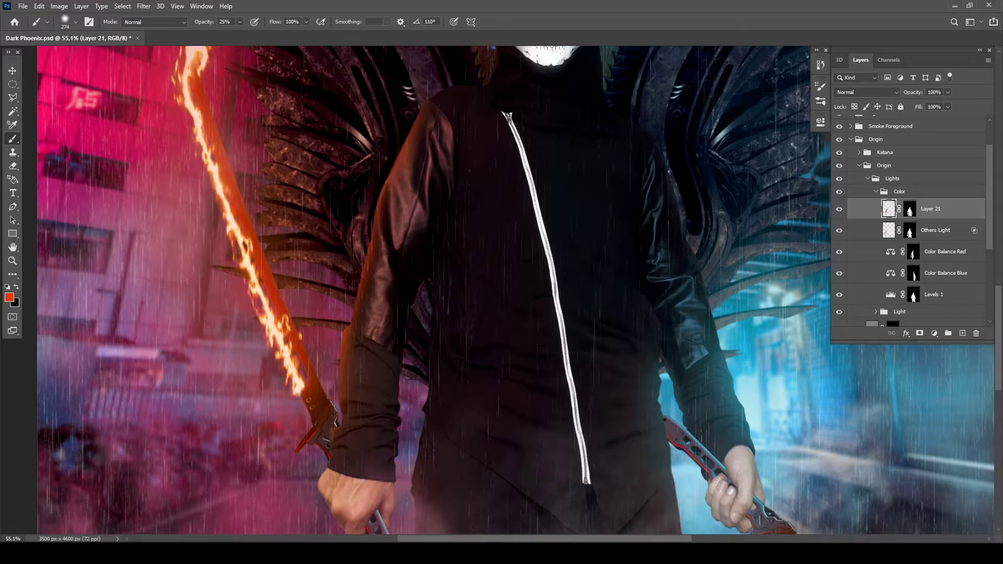
left_click(866, 92)
key("Escape")
double_click(956, 209)
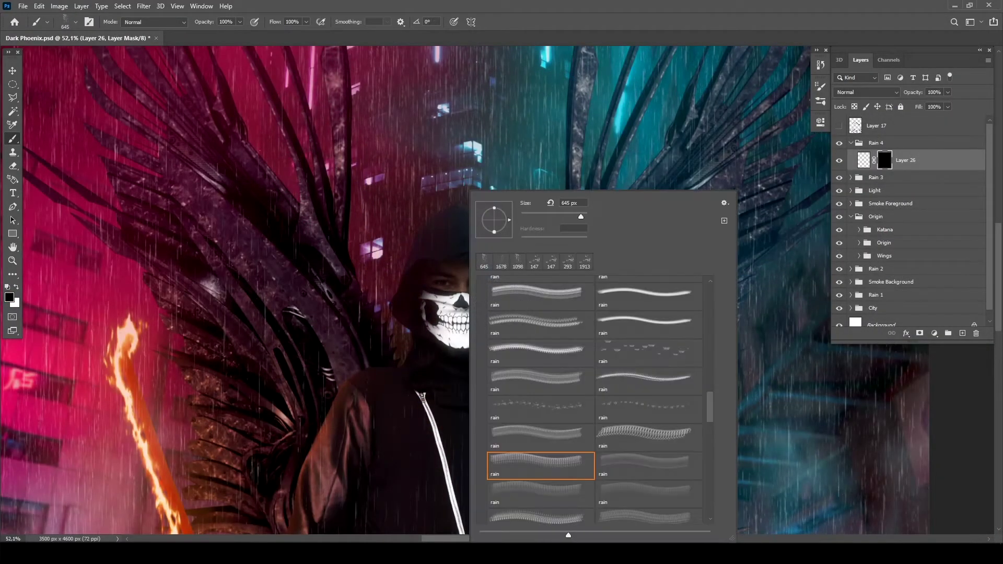
- Reveal the Layer 26 water drops over the right wing by painting white on its mask with a 75 px round brush
scroll(601, 400, "down", 1)
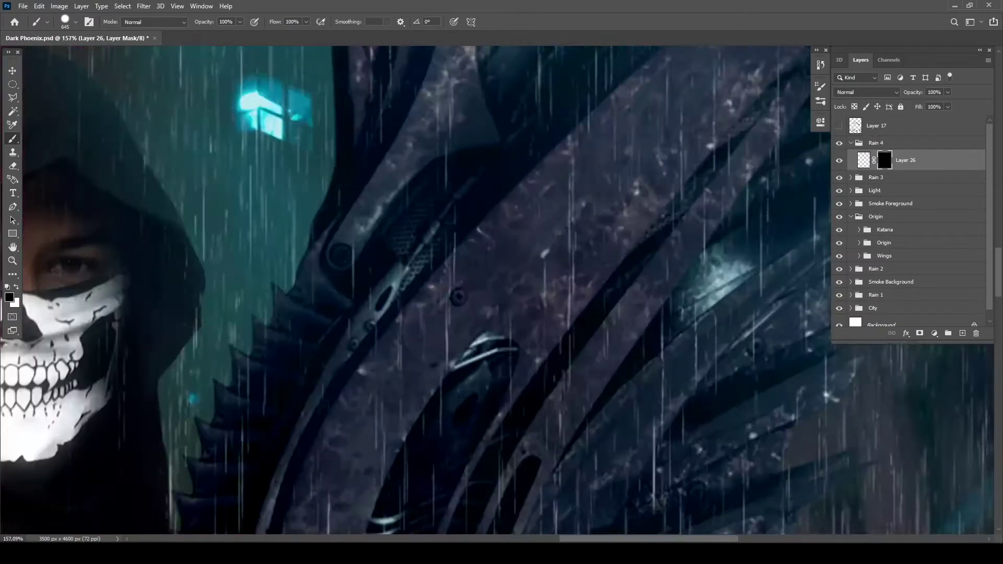
key("x")
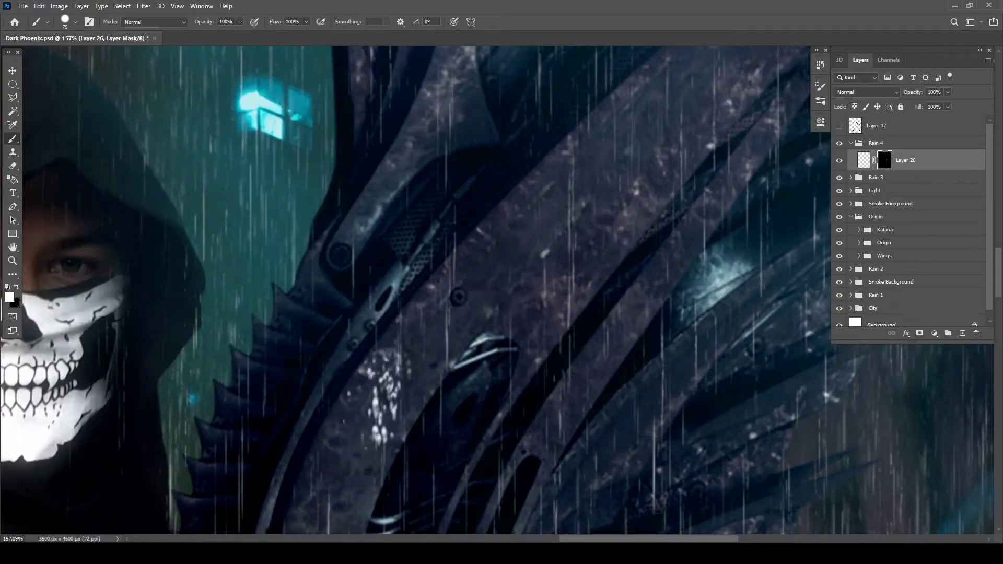
left_click_drag(486, 209, 413, 319)
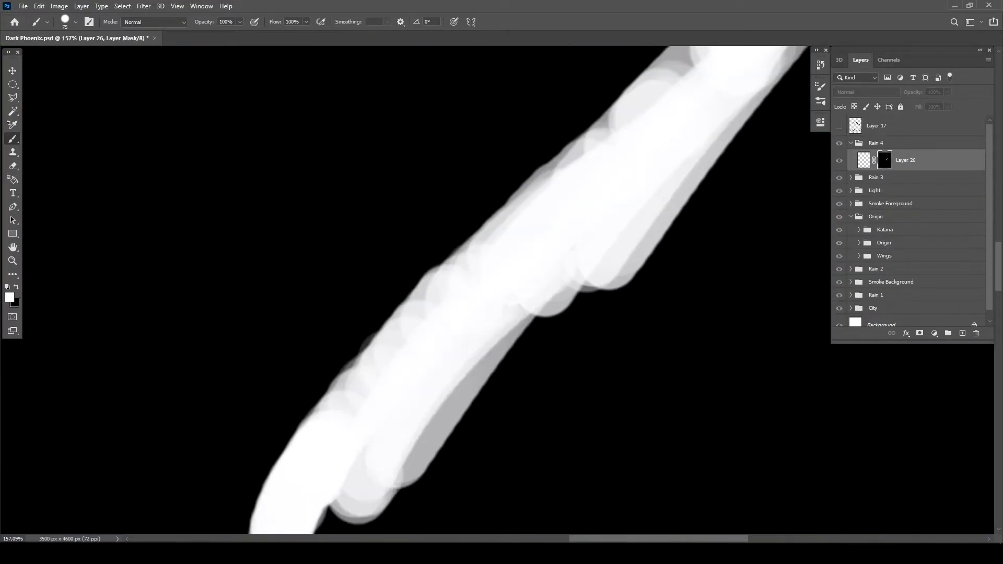
scroll(522, 287, "down", 5)
left_click_drag(679, 131, 773, 225)
left_click_drag(601, 288, 449, 481)
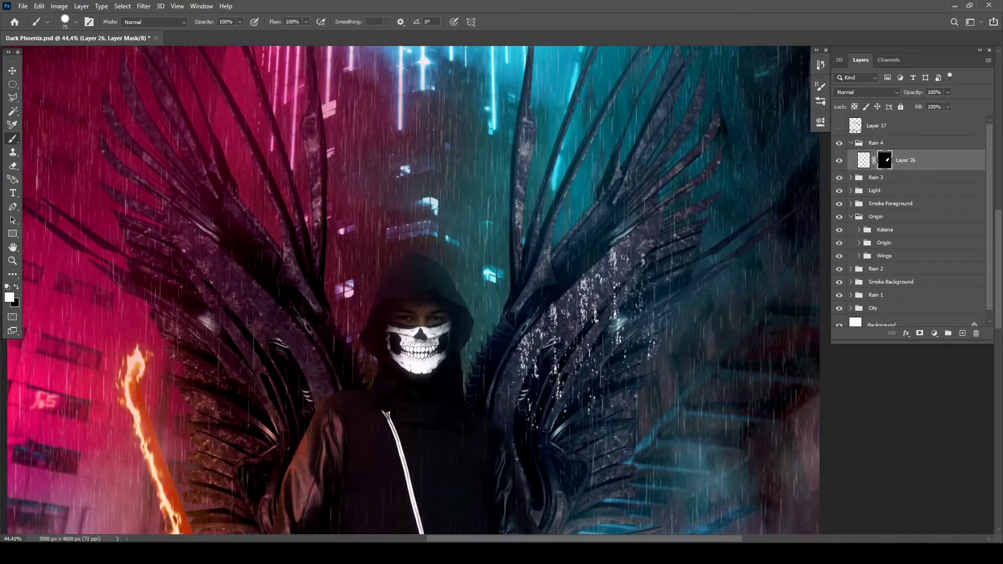
- Set the Layer 26 water drops to Screen blending at 65% opacity and open the layer's blending options
left_click(866, 92)
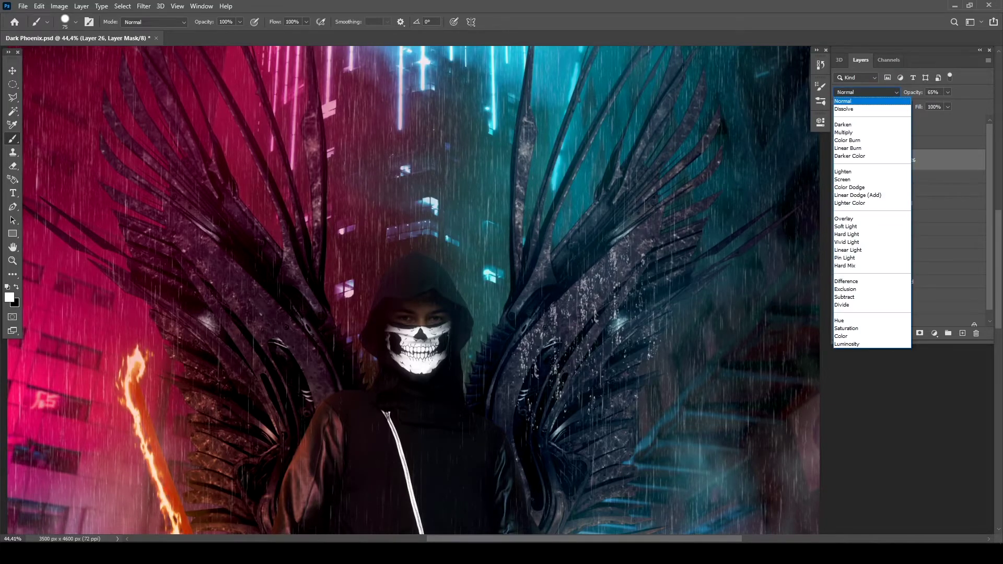
left_click(843, 179)
double_click(863, 159)
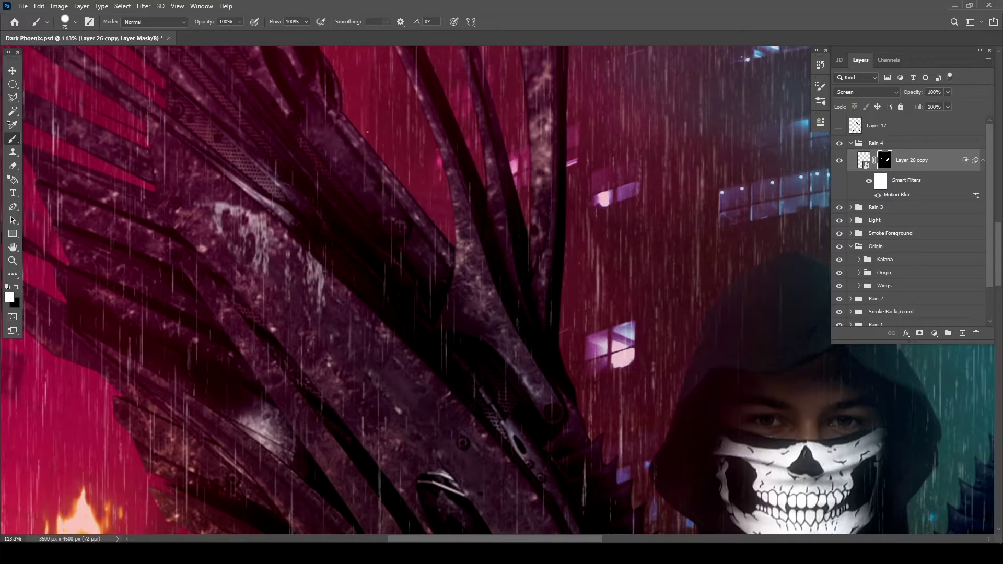
- Reveal the Layer 26 copy water drops over the left wing by painting white on its layer mask
scroll(413, 293, "down", 3)
scroll(413, 292, "right", 3)
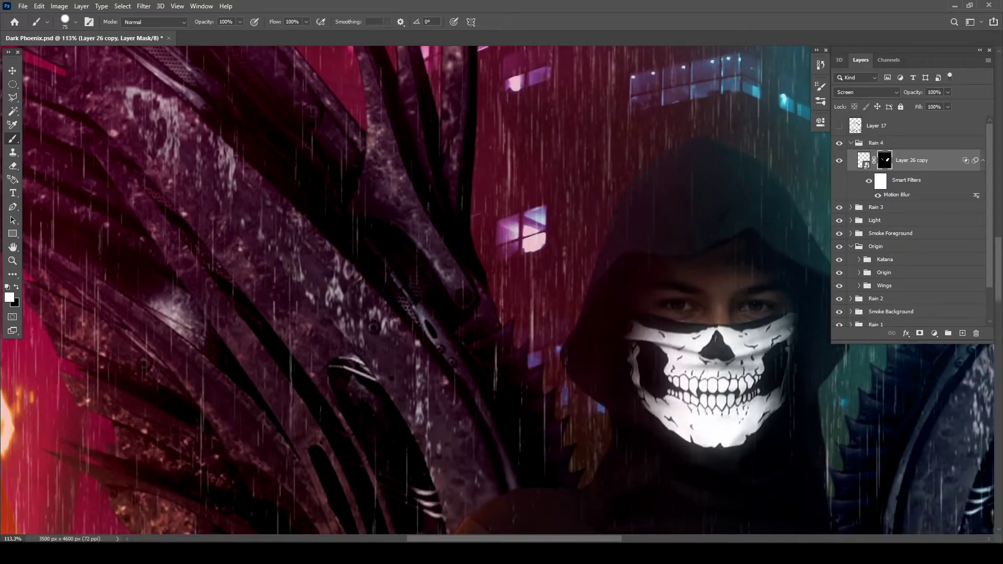
left_click(885, 160, "alt")
mouse_move(95, 86)
left_mouse_down()
mouse_move(313, 347)
mouse_move(366, 522)
mouse_move(130, 272)
mouse_move(32, 105)
mouse_move(104, 471)
left_mouse_up()
scroll(408, 293, "down", 3)
left_click(840, 160)
left_click(839, 161)
left_click(885, 160)
left_click_drag(470, 287, 564, 302)
- Soften the revealed Layer 26 copy water drops by painting black on the mask at 49% brush opacity
key("7")
key("7")
scroll(320, 208, "up", 2)
key("x")
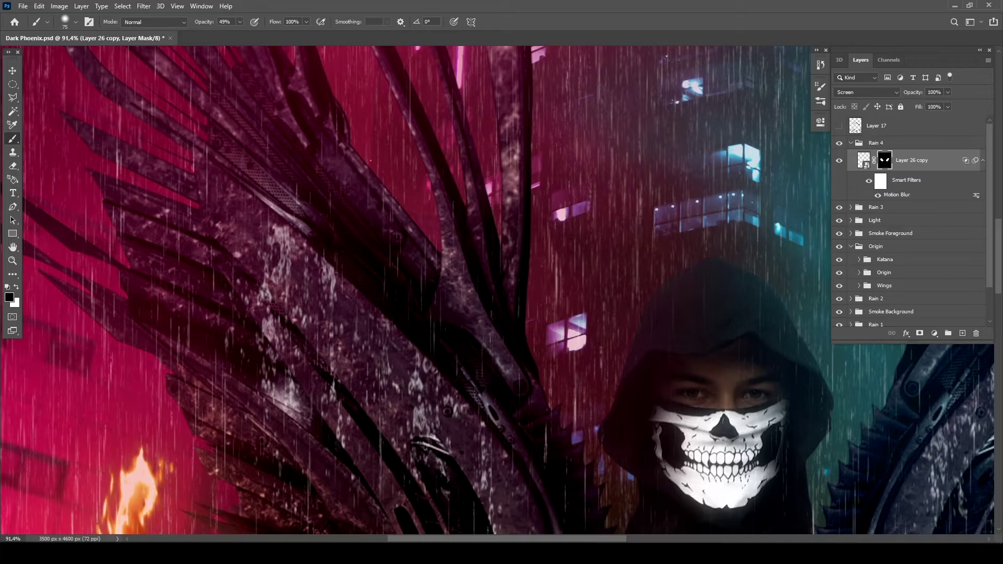
left_click_drag(721, 455, 225, 366)
key("ctrl+0")
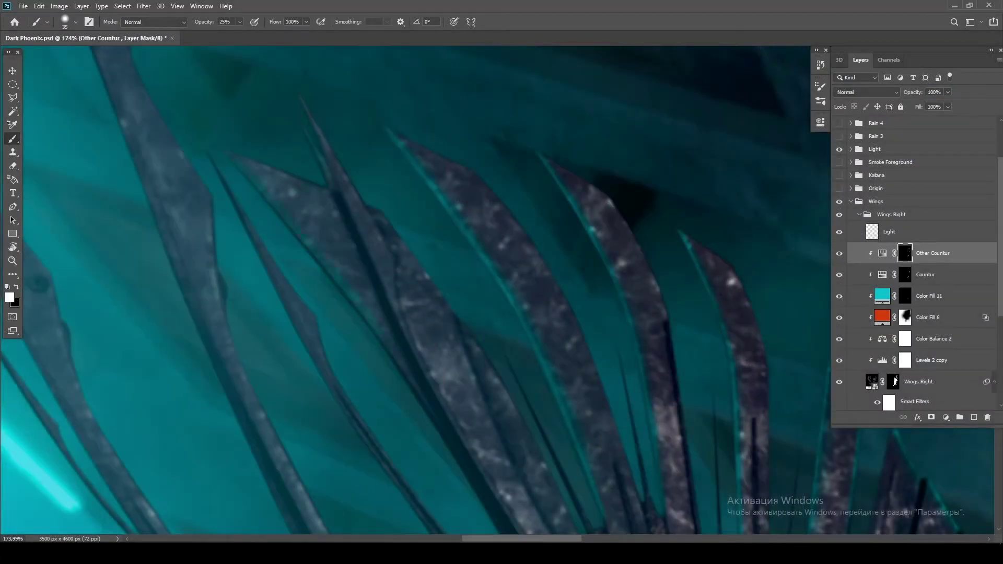
- Paint white on the Other Countur mask at 25% opacity to light the right wing's feather edges in cyan
left_click_drag(470, 314, 428, 214)
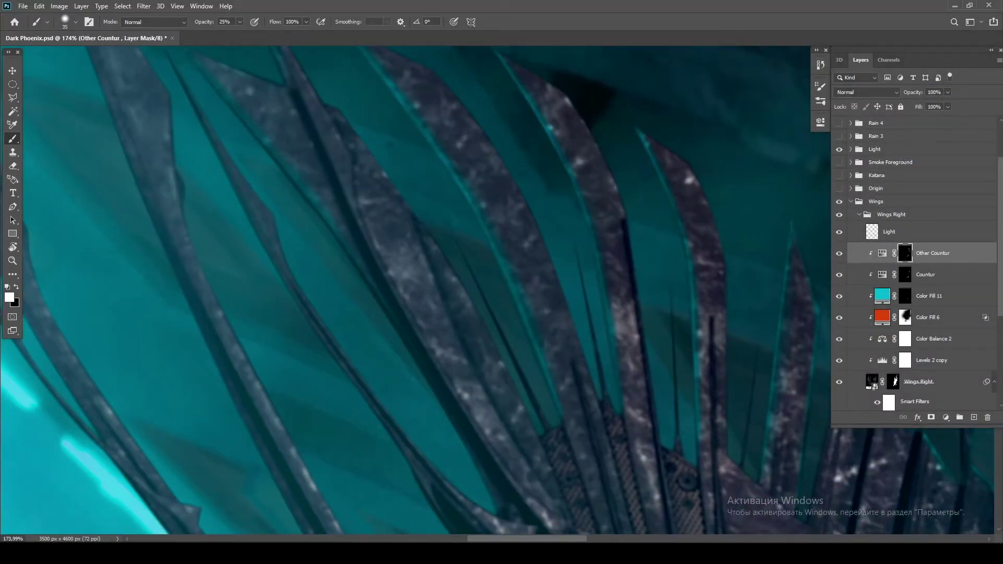
scroll(408, 287, "down", 3)
scroll(408, 288, "down", 5)
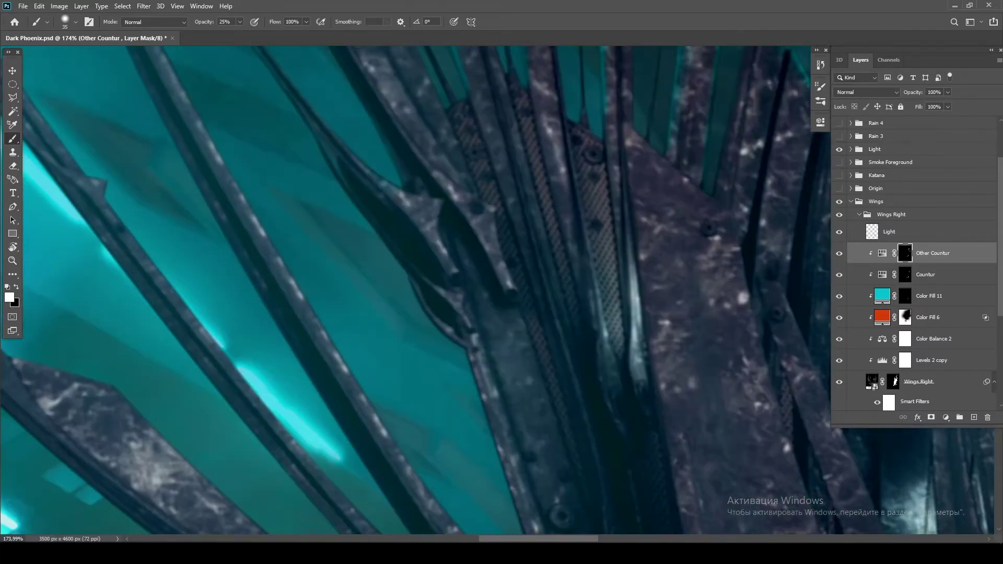
scroll(408, 287, "down", 3)
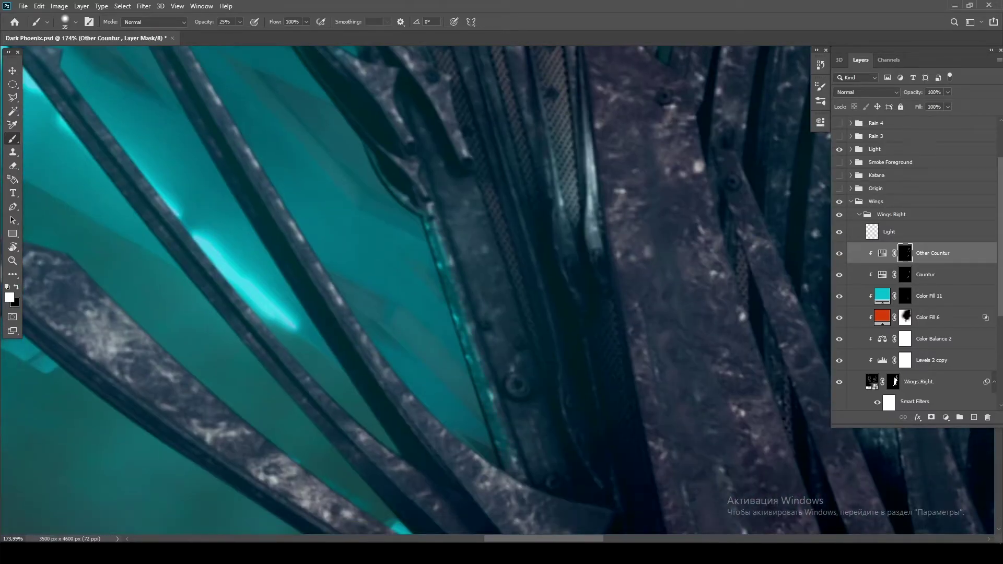
scroll(408, 287, "down", 3)
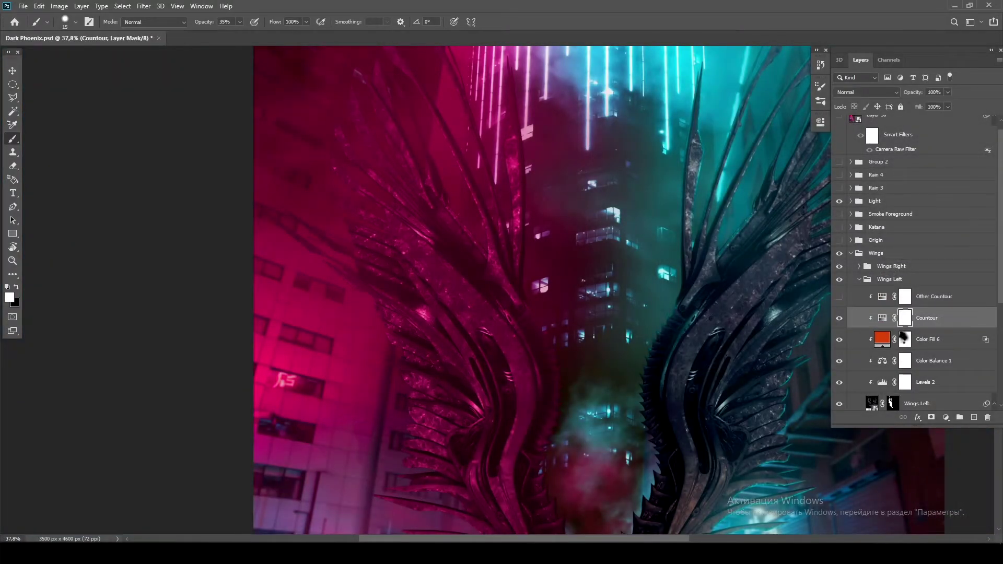
- Set the left wing's Countour layer to Screen and paint its mask white along the upper feathers with a 15 px brush at 35% opacity
scroll(607, 295, "up", 8)
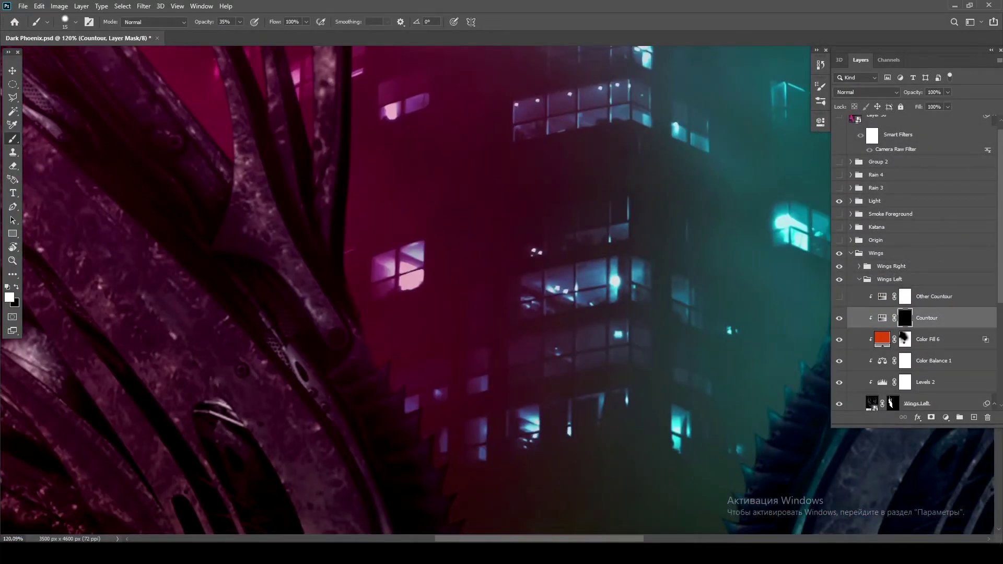
left_click(866, 92)
left_click(868, 181)
scroll(418, 290, "down", 3)
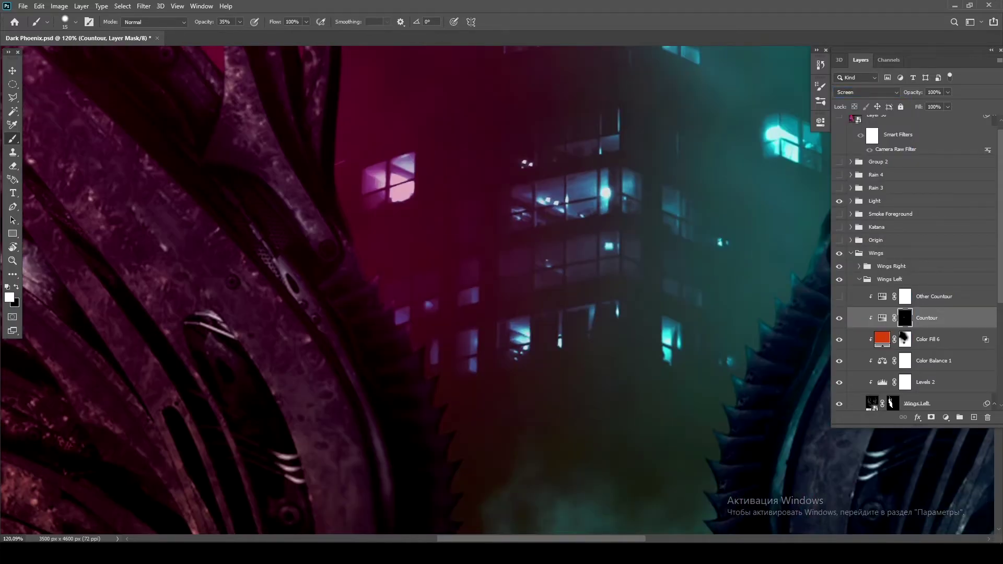
scroll(419, 290, "up", 6)
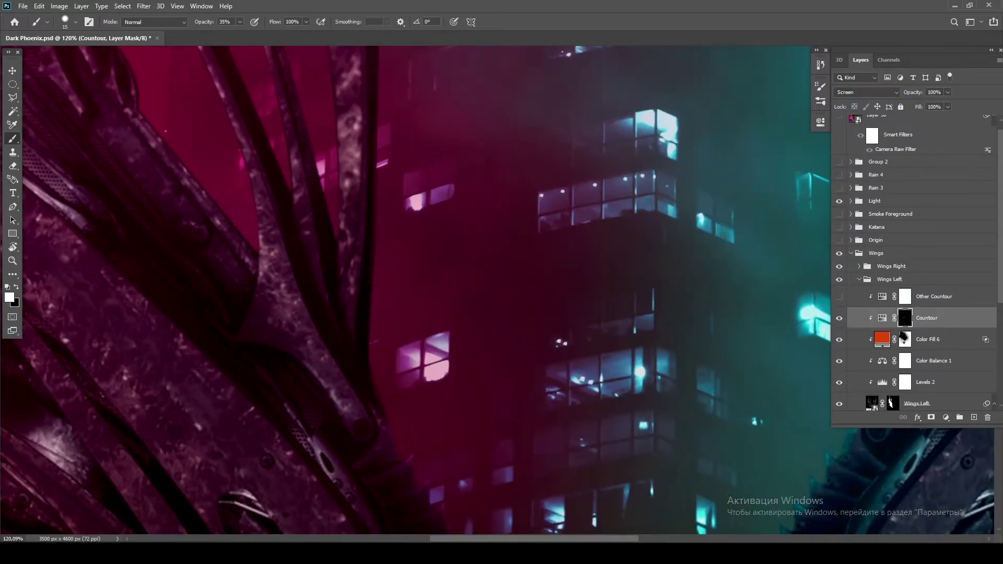
scroll(418, 290, "up", 8)
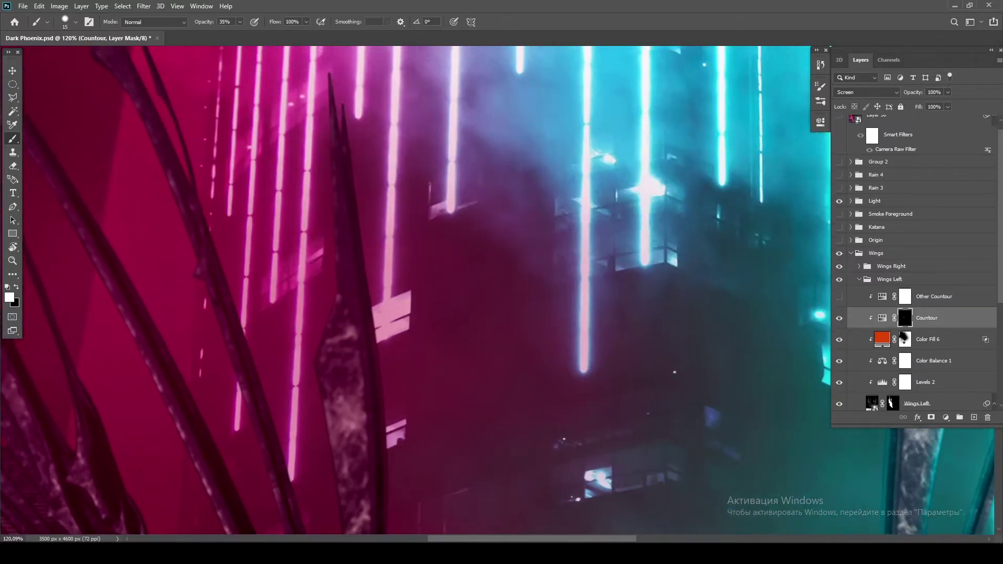
scroll(418, 290, "up", 3)
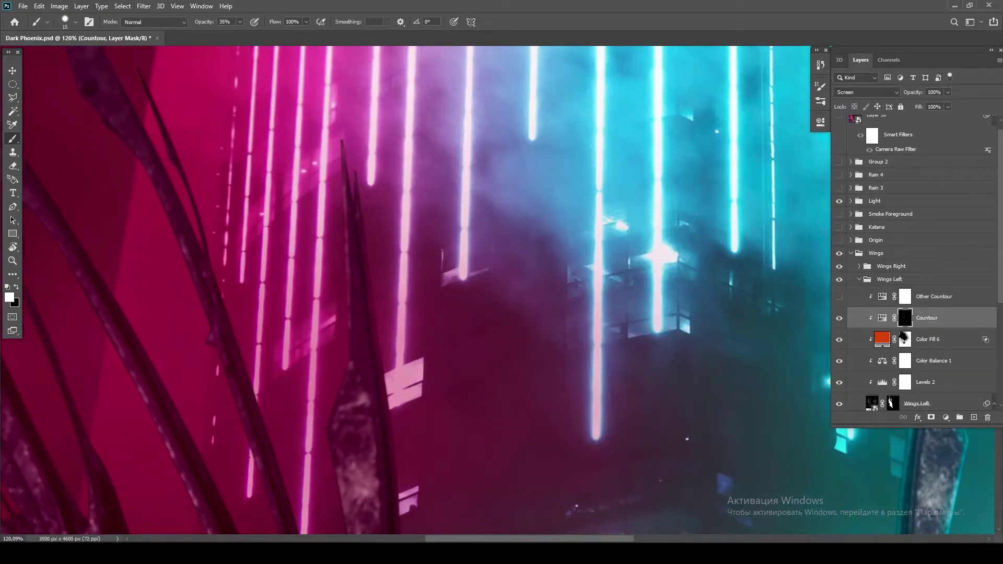
scroll(418, 290, "down", 3)
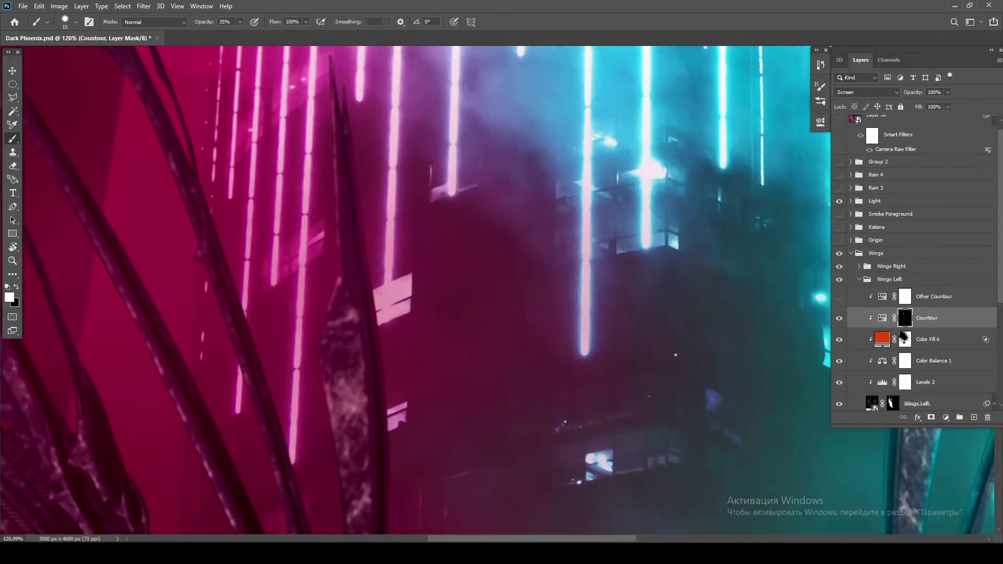
- Refine the edge highlights on the left wing's middle feathers through the Countour mask at 40% brush opacity
scroll(418, 290, "down", 6)
key("x")
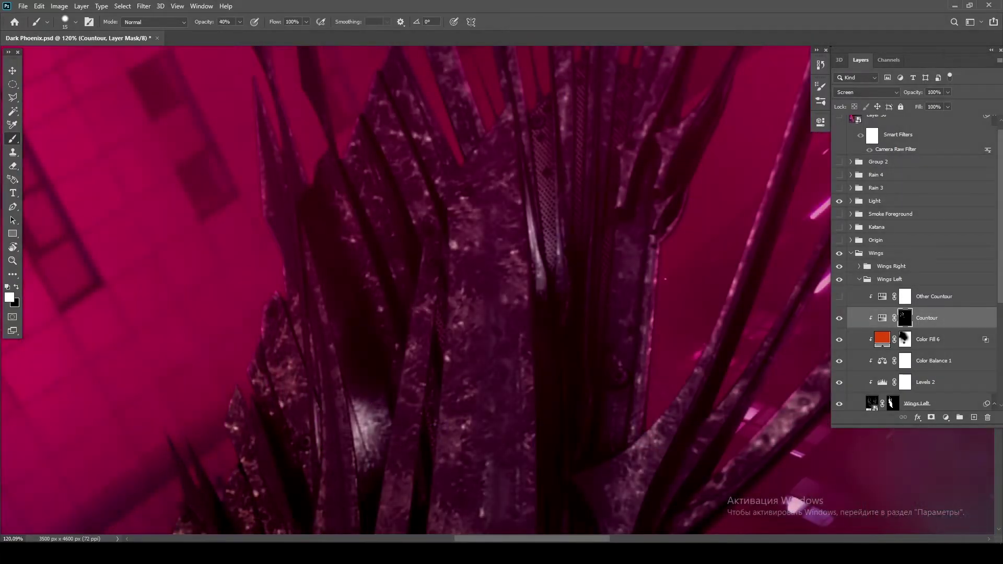
scroll(418, 290, "down", 5)
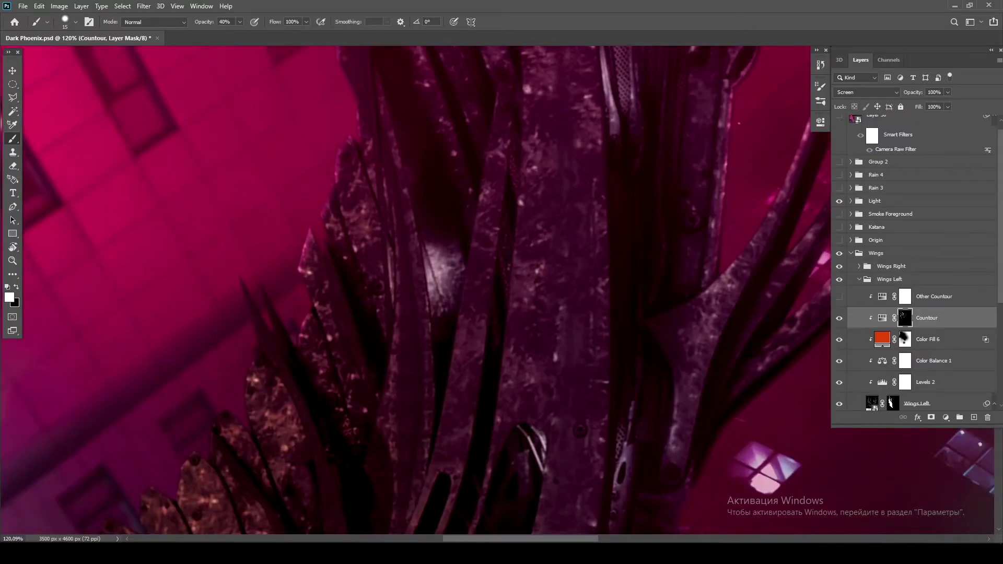
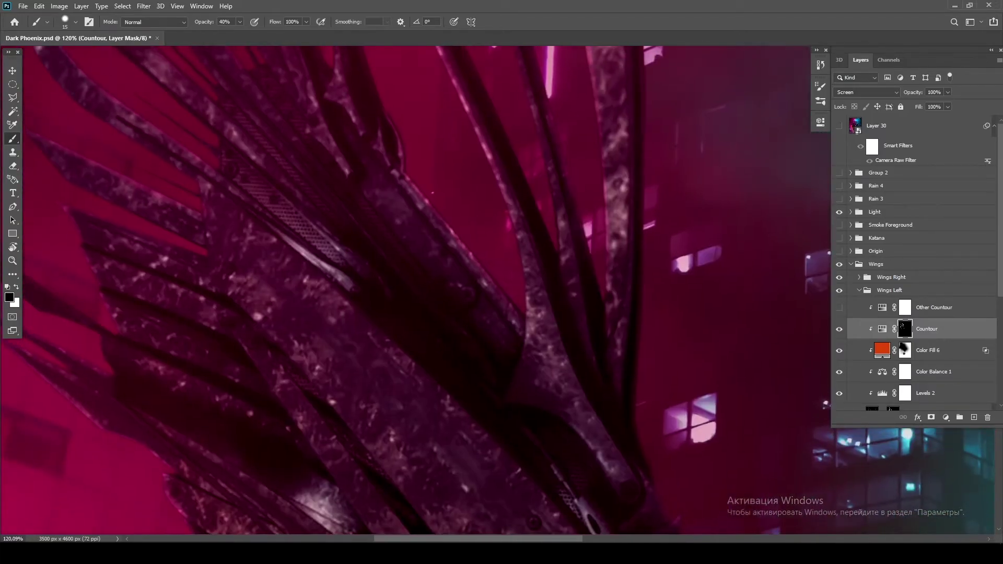
key("x")
left_click_drag(530, 250, 518, 373)
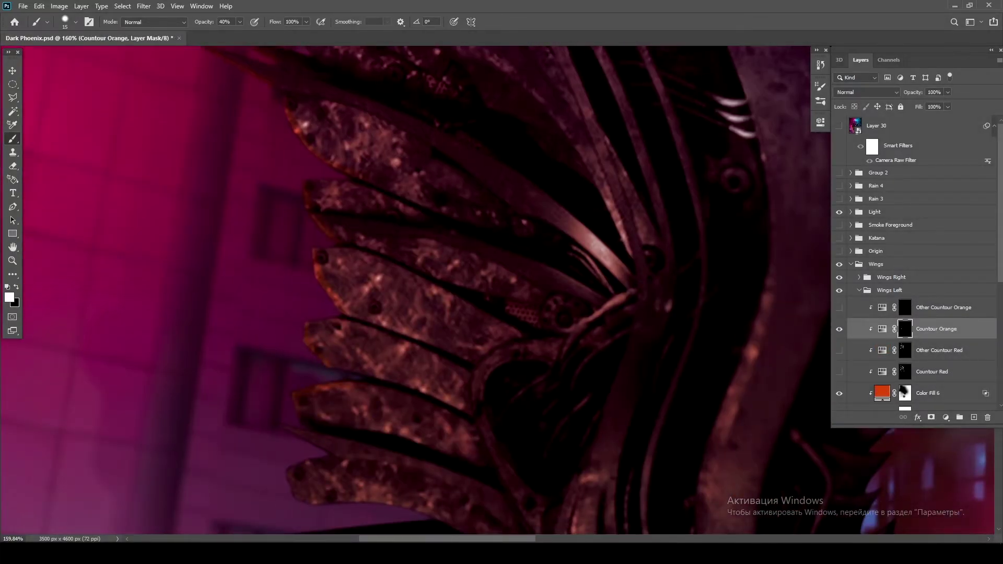
- Paint orange rim light along the lower left wing's feather edges on the Countour Orange mask with a 15 px brush at 40% opacity
scroll(408, 288, "down", 5)
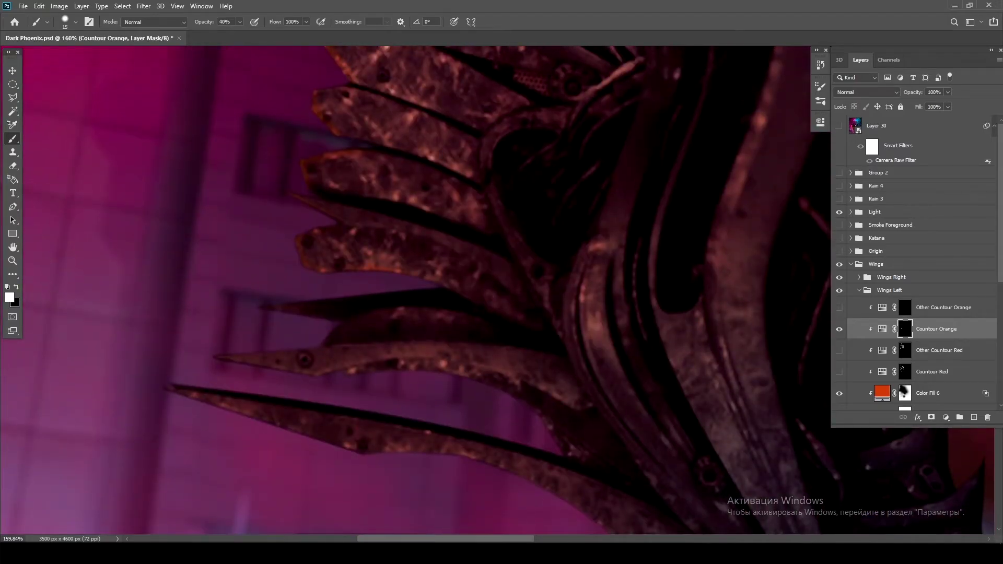
key("r")
left_click_drag(575, 293, 486, 209)
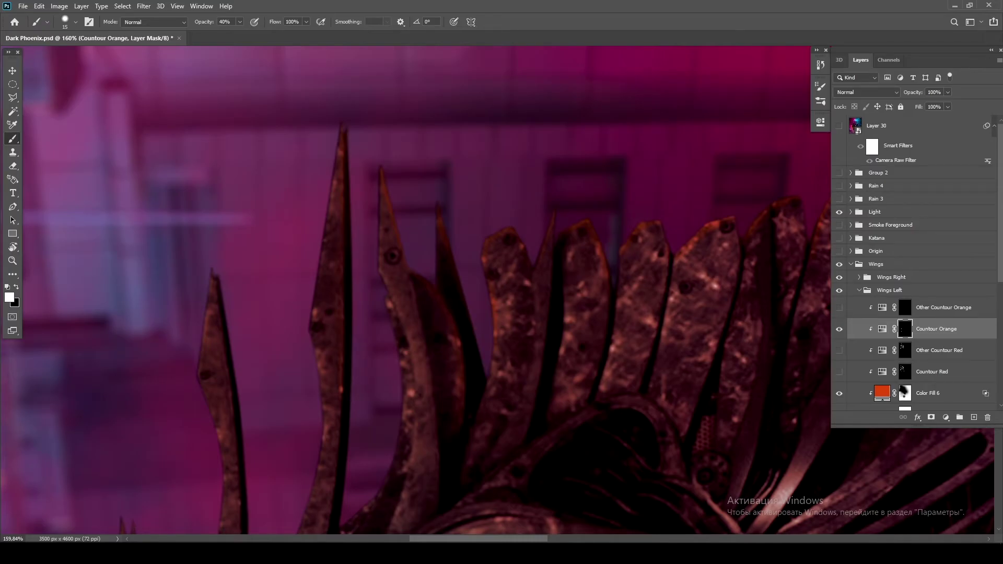
scroll(408, 288, "down", 2)
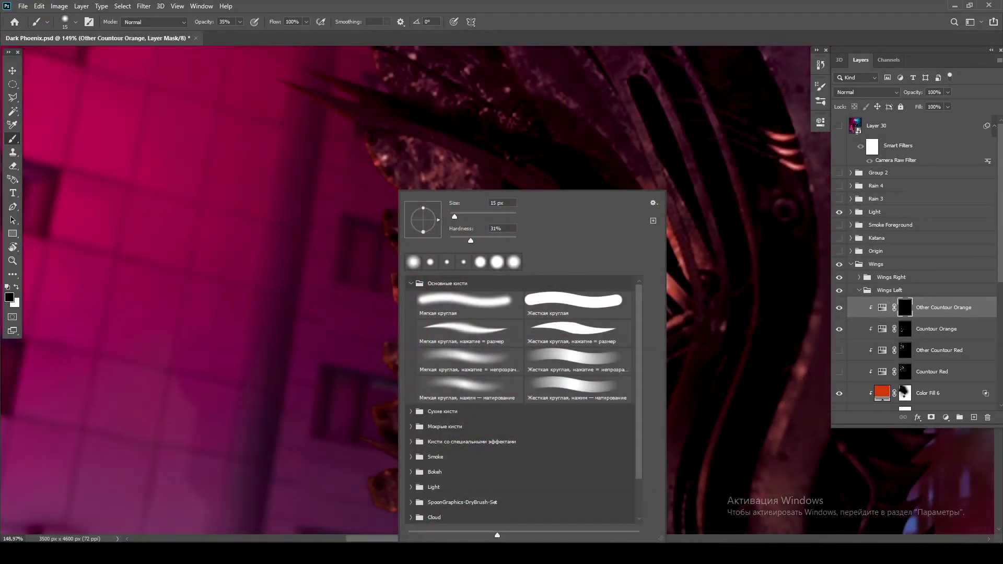
- Paint broader orange light over the lower left wing feathers on the Other Countour Orange mask with a 50 px brush at 35% opacity
key("Escape")
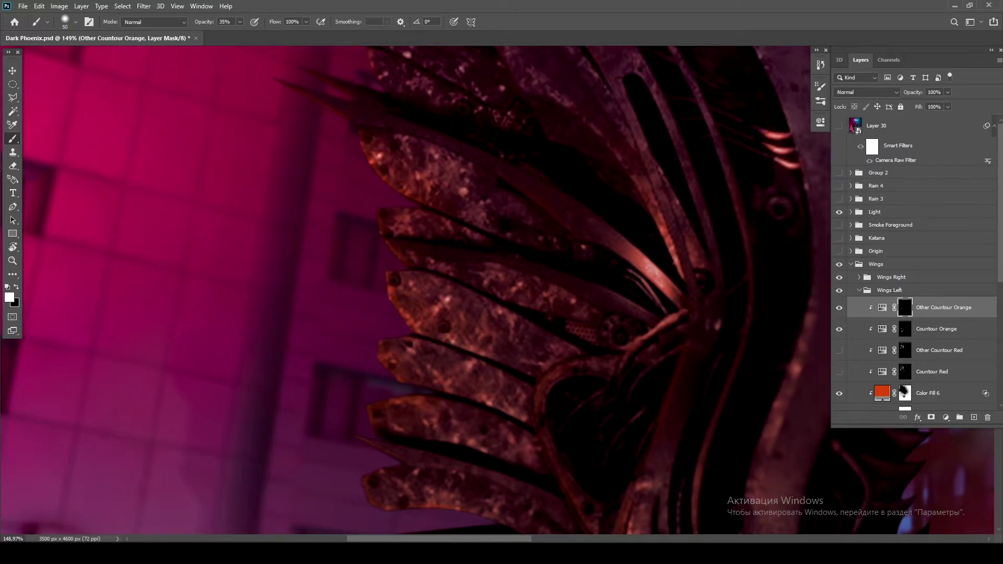
scroll(408, 287, "down", 3)
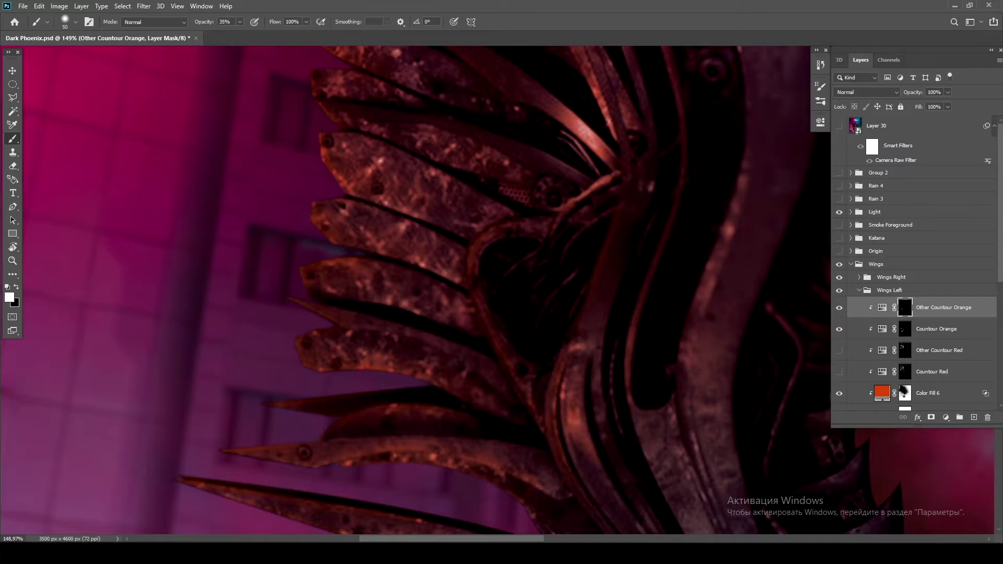
scroll(408, 287, "down", 4)
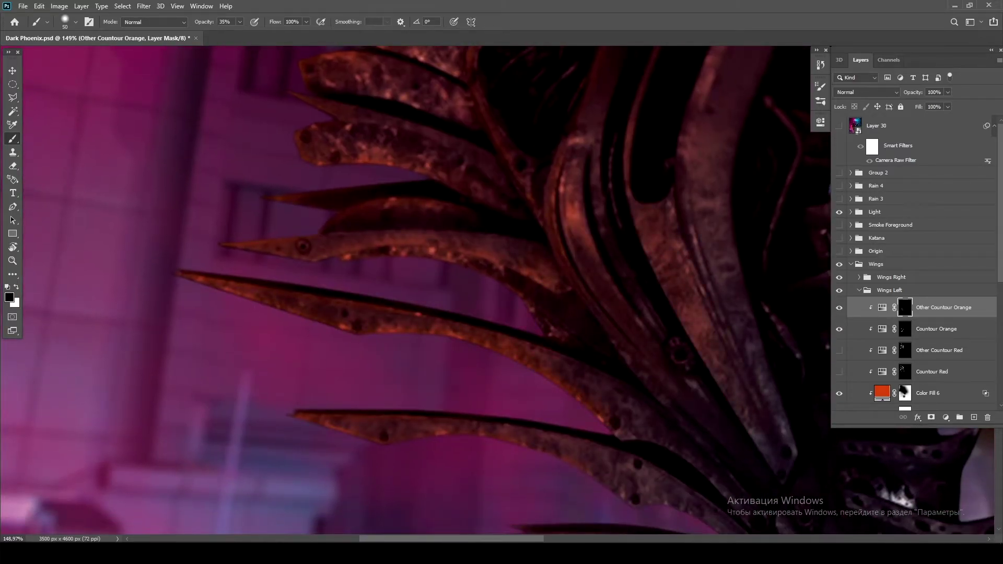
scroll(407, 287, "down", 3)
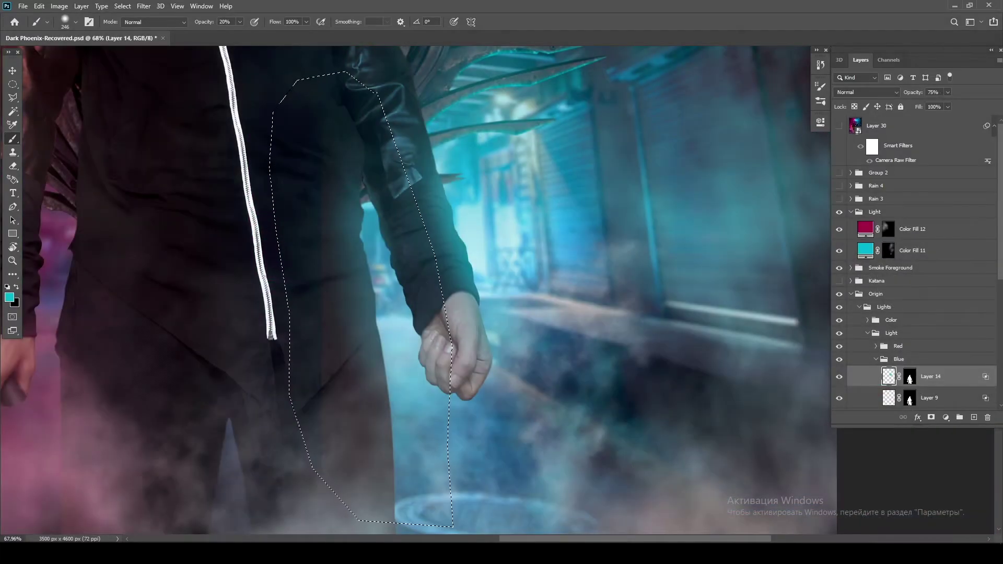
- Paint cyan light along the inner edge of the right sleeve on Layer 14 with a 62 px brush at 20% opacity
scroll(401, 237, "up", 3)
key("b")
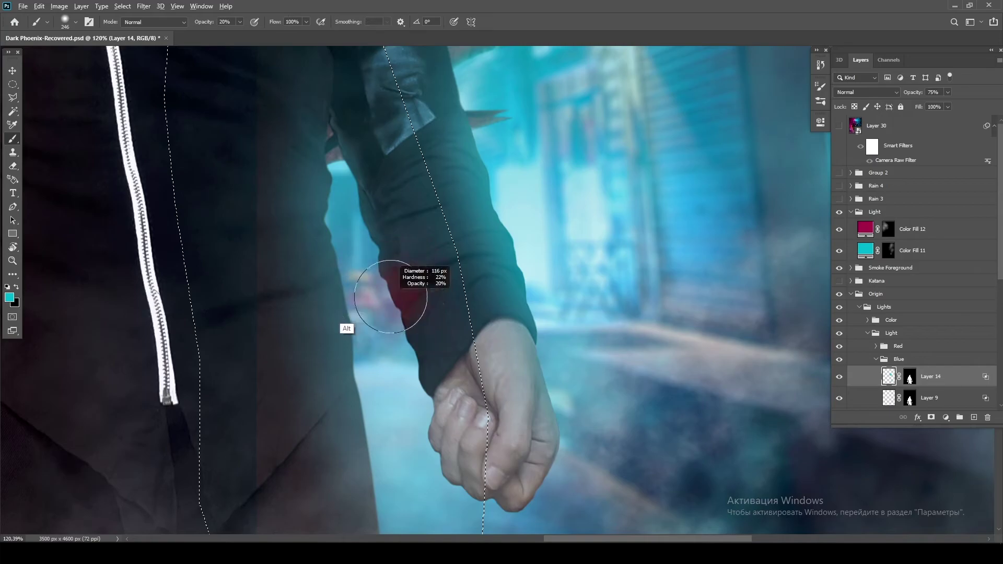
right_click(371, 188)
key("Escape")
right_click(374, 190)
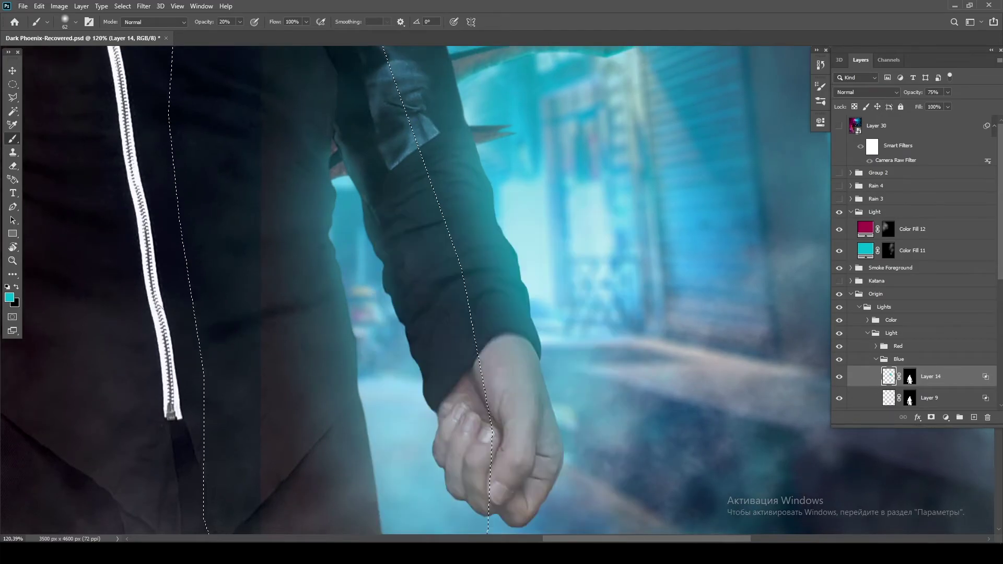
key("Escape")
left_click_drag(374, 191, 367, 207)
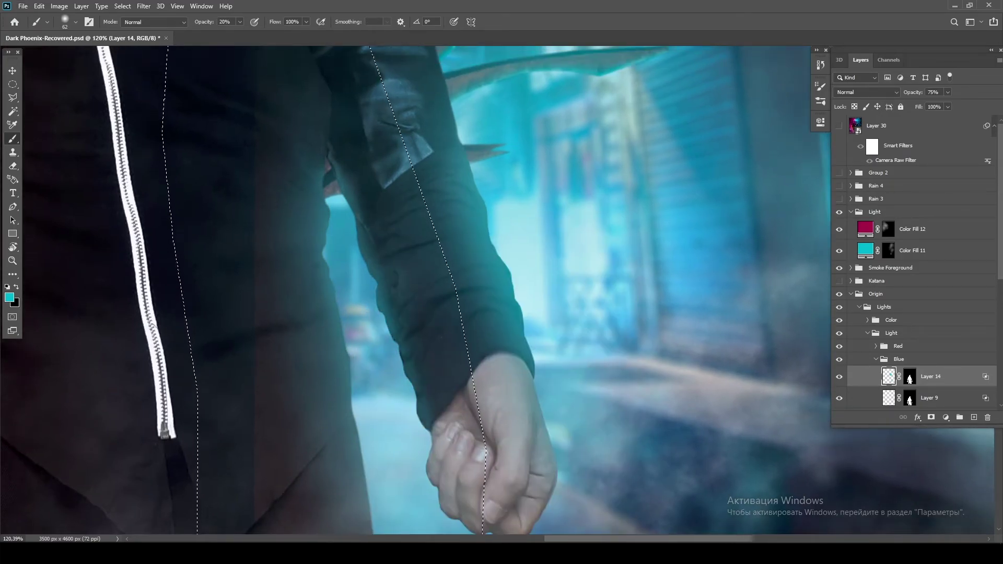
- Soften the cyan sleeve light by painting black on Layer 14's mask with a 110 px brush, and clear the selection
key("ctrl+backslash")
key("d")
key("bracketright")
key("bracketright")
key("bracketright")
key("bracketright")
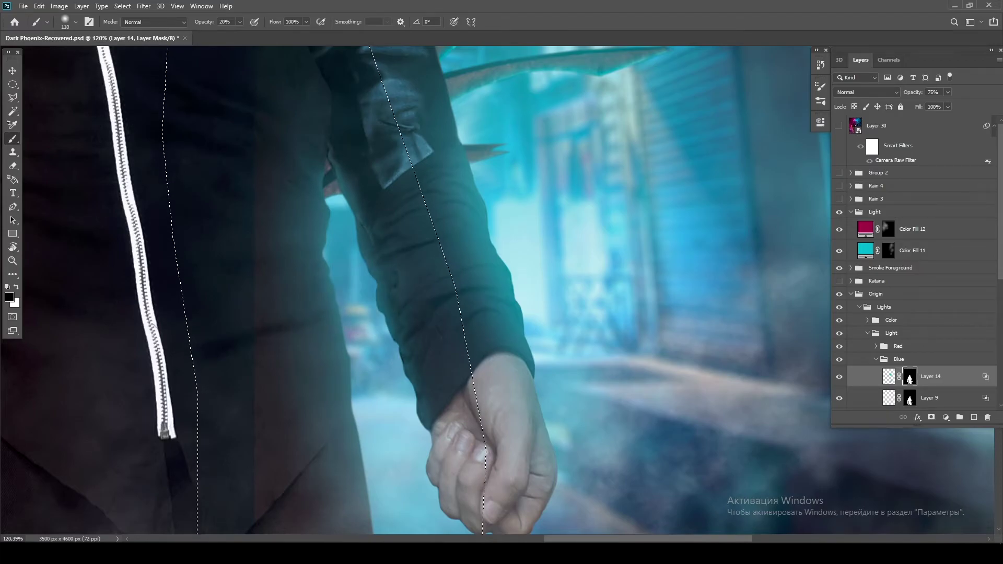
scroll(369, 304, "down", 4)
key("ctrl+d")
scroll(369, 303, "down", 1)
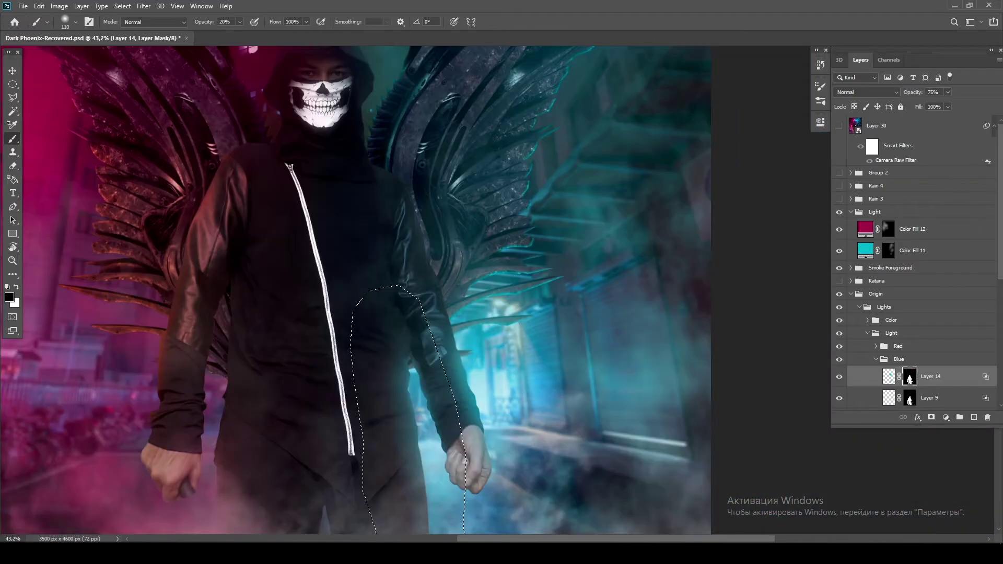
key("ctrl+2")
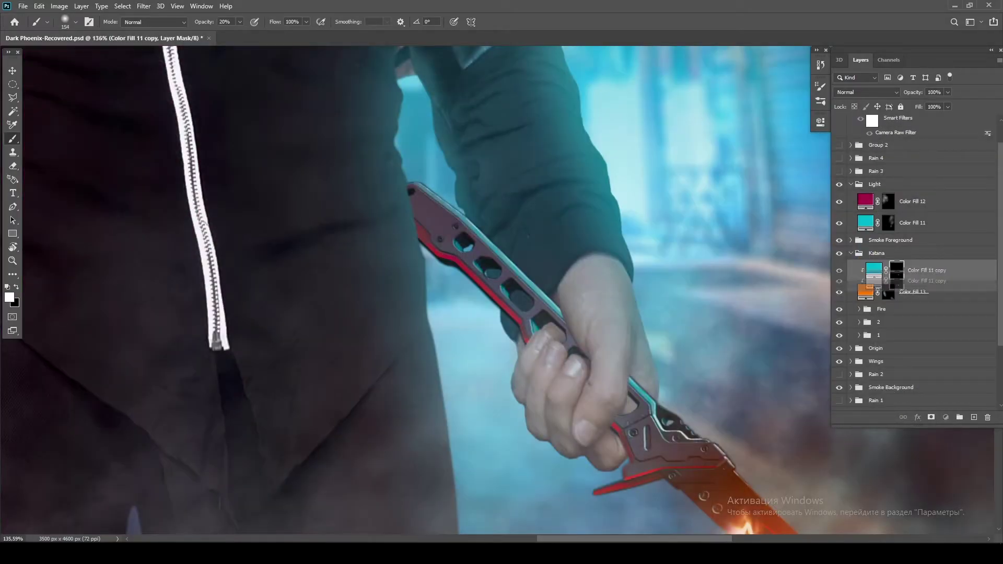
- Clip Color Fill 11 copy to Katana group 2, paint cyan over the hilt through its mask at 20% opacity, and open its blending options
key("ctrl+bracketleft")
key("ctrl+bracketleft")
key("x")
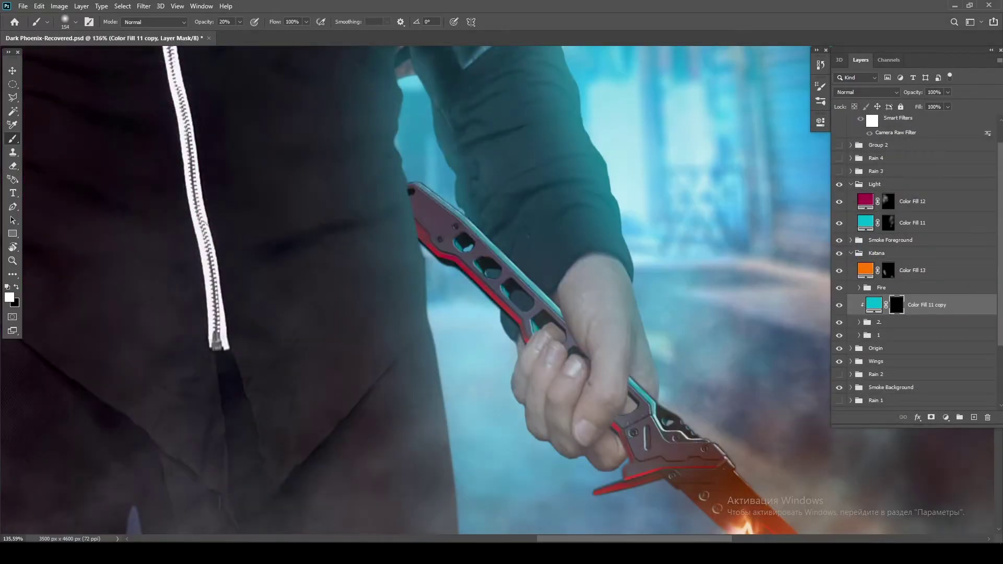
left_click_drag(412, 191, 494, 298)
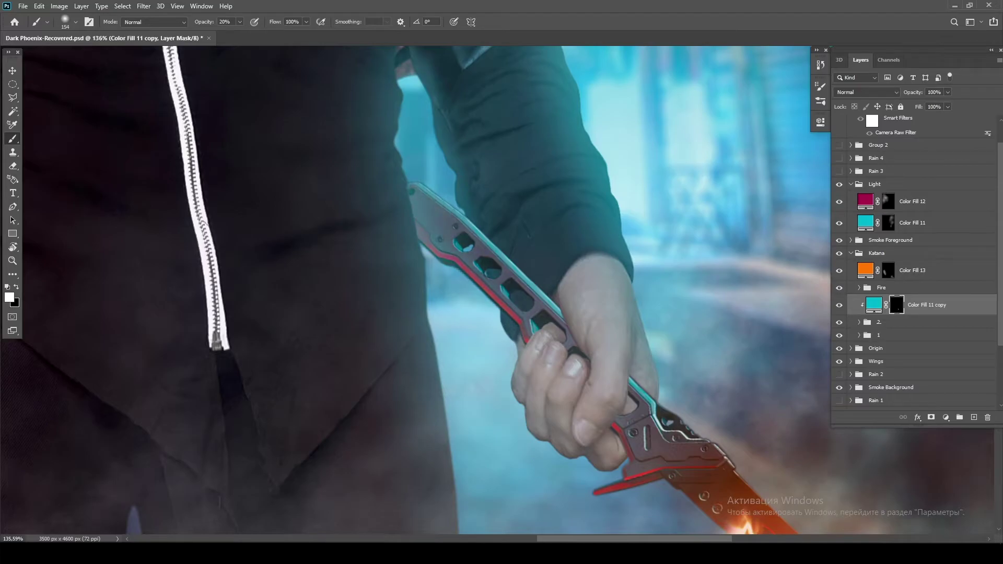
double_click(966, 305)
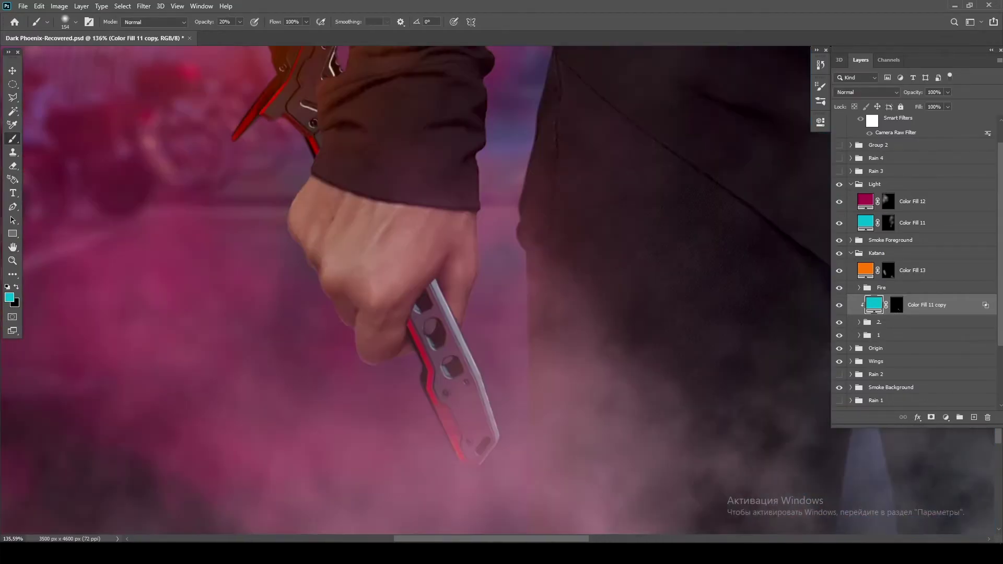
- Clip a copy of Color Fill 12 to Katana group 1 for magenta hilt light, splitting the underlying-layer black blend slider at 0/17
left_click_drag(920, 202, 912, 351)
left_click(897, 339)
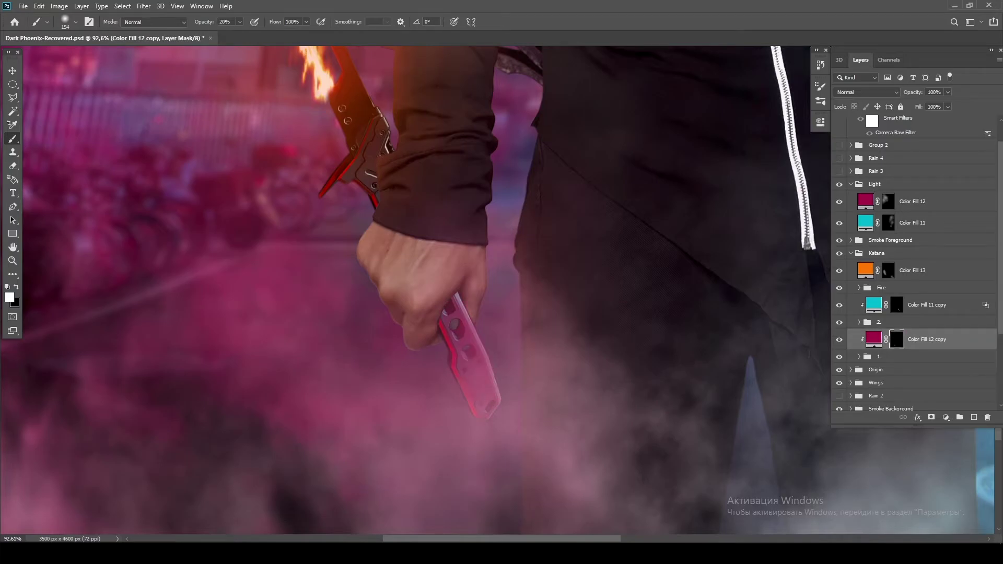
double_click(967, 339)
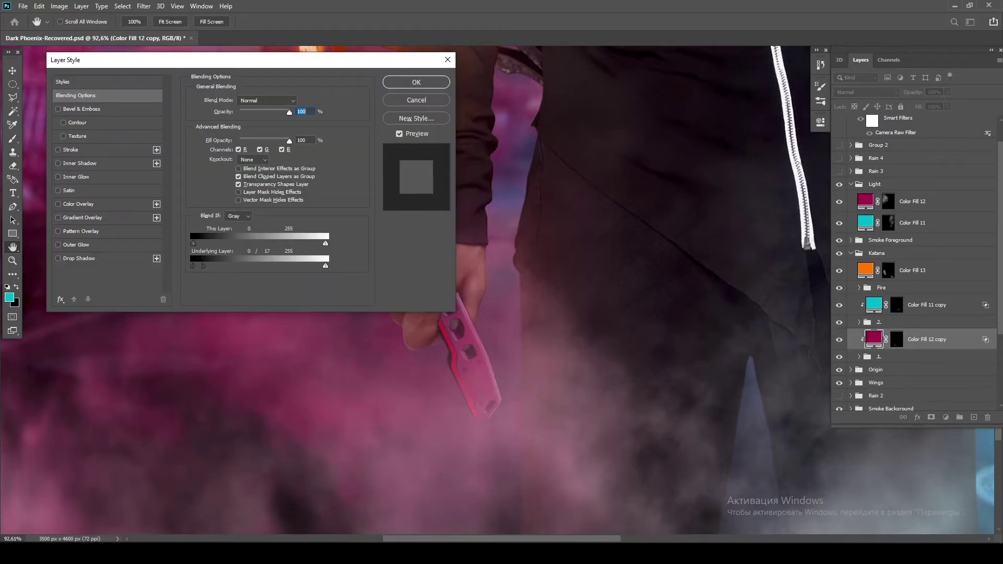
key("Return")
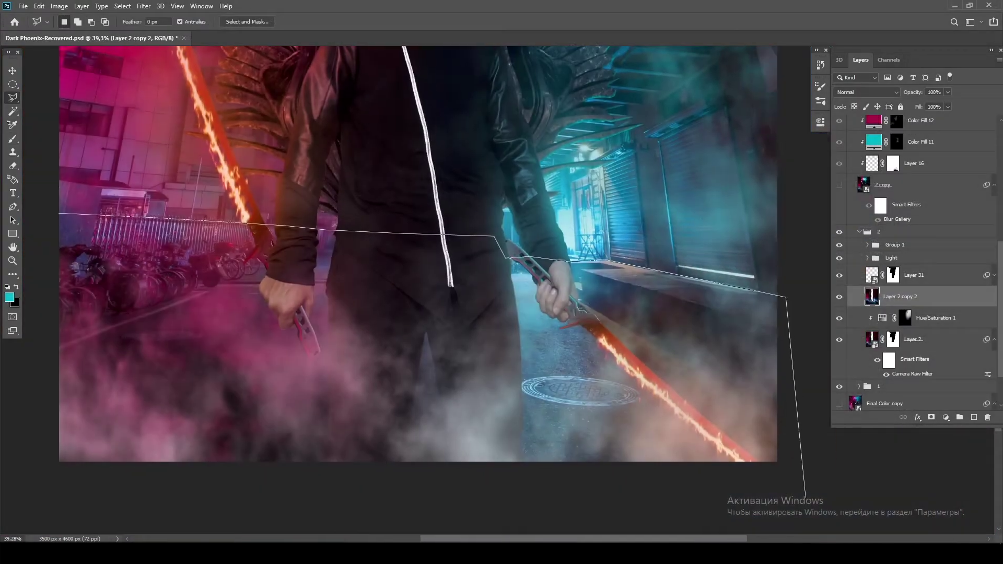
- Spread the lower corners of the lassoed street area on Layer 2 copy 2 outward to give the ground a wider perspective
key("ctrl+t")
key("ctrl+minus")
left_click_drag(161, 284, 157, 293)
left_click_drag(59, 467, 94, 464)
mouse_move(631, 282)
left_mouse_down()
mouse_move(605, 278)
mouse_move(613, 282)
left_mouse_up()
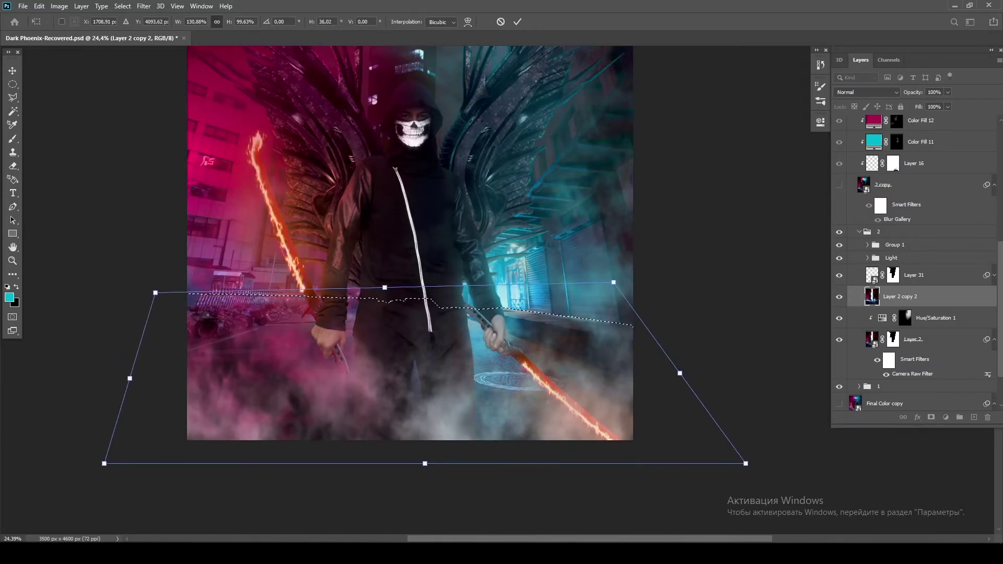
key("Escape")
- Warp the selected street on Layer 2 copy 2 around the curb and the manhole cover
key("ctrl+t")
left_click(820, 65)
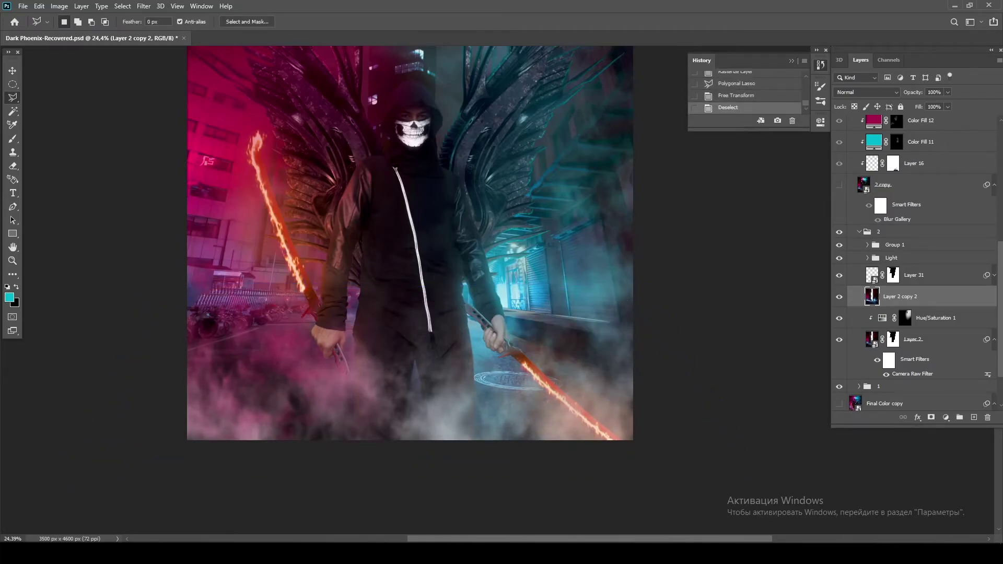
scroll(612, 372, "up", 5)
left_click(468, 22)
left_click(348, 231)
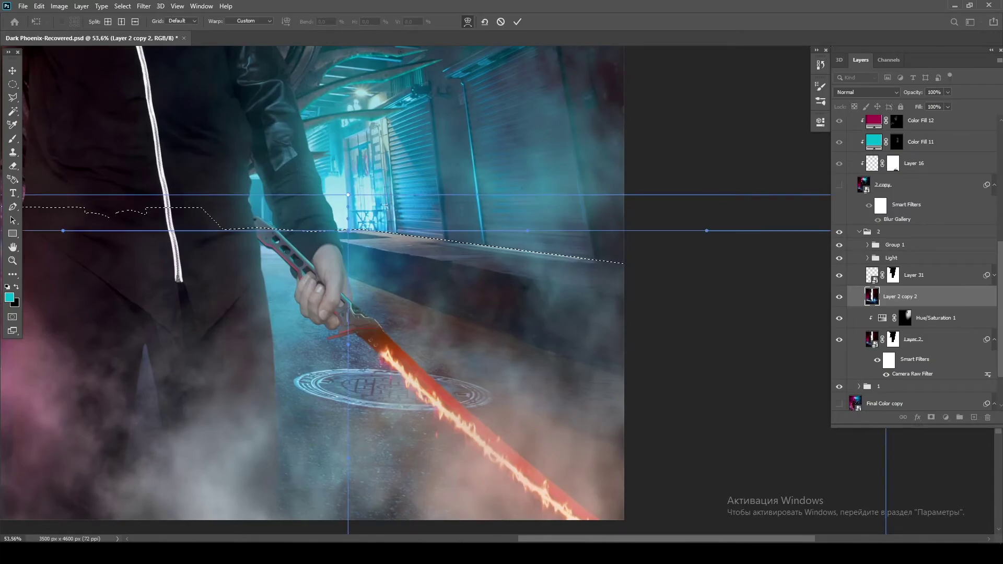
left_click(511, 382)
left_click(398, 388)
left_click(296, 393)
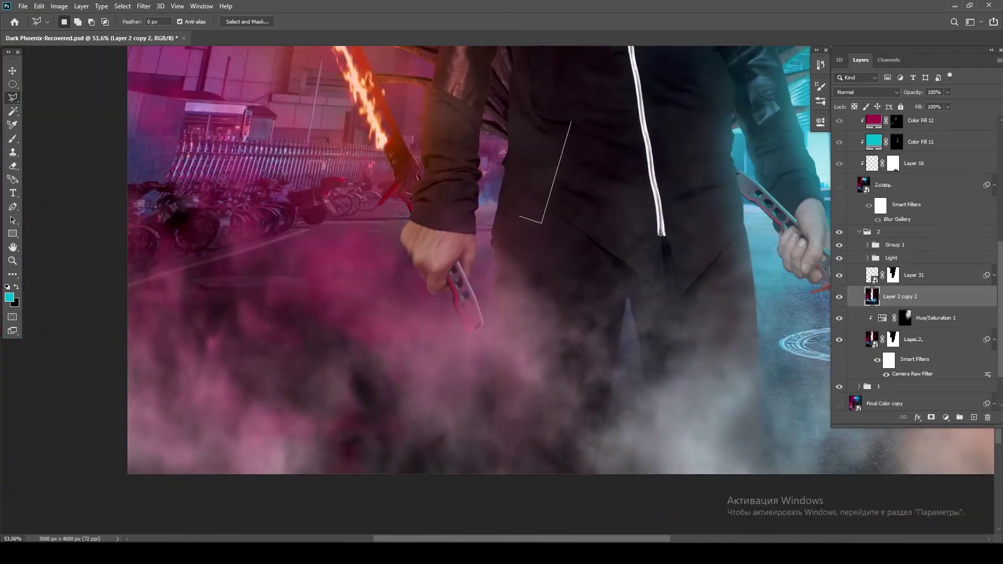
- Close a lasso selection around the lower fence and bicycles on Layer 2 copy 2 and warp that area
key("Return")
key("ctrl+t")
left_click_drag(323, 122, 316, 121)
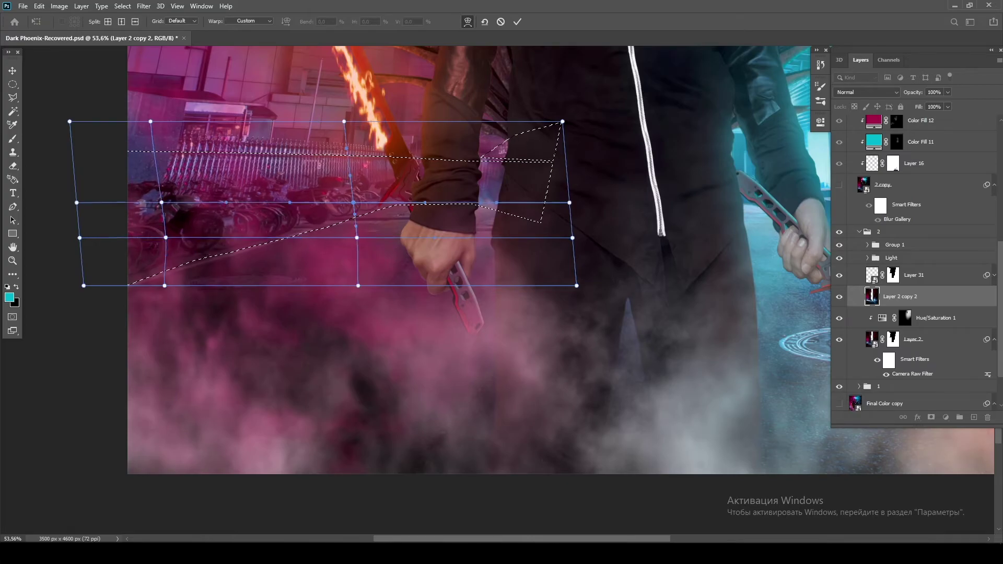
key("Return")
- Nudge the selected fence and bicycle area down five steps
key("ctrl+t")
key("Down")
key("Down")
key("Down")
key("Down")
key("Down")
key("Return")
- Copy the selected fence and bicycles from Layer 2 copy 2 onto a new layer and transform the copy
scroll(565, 287, "up", 3)
key("ctrl+shift+alt+n")
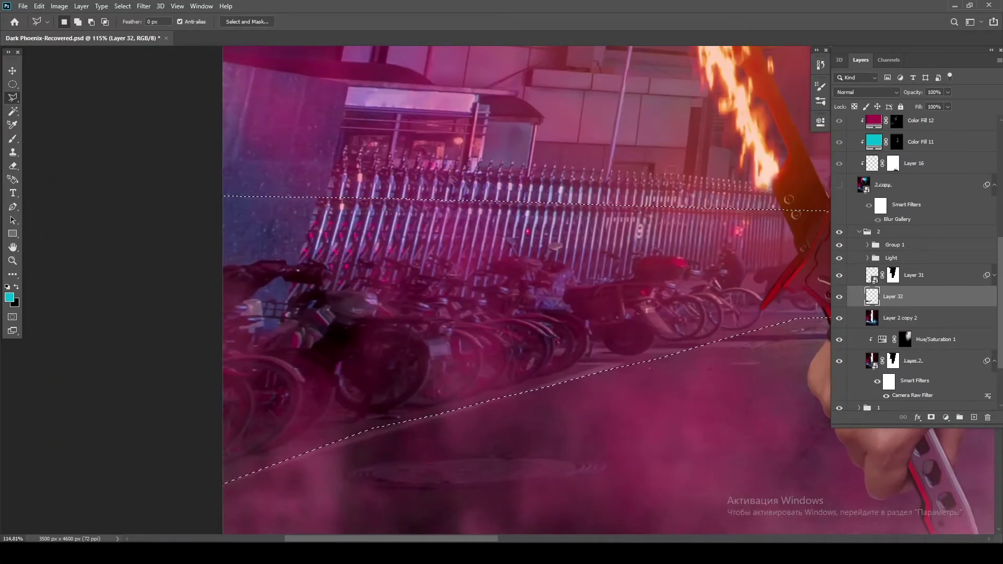
key("ctrl+z")
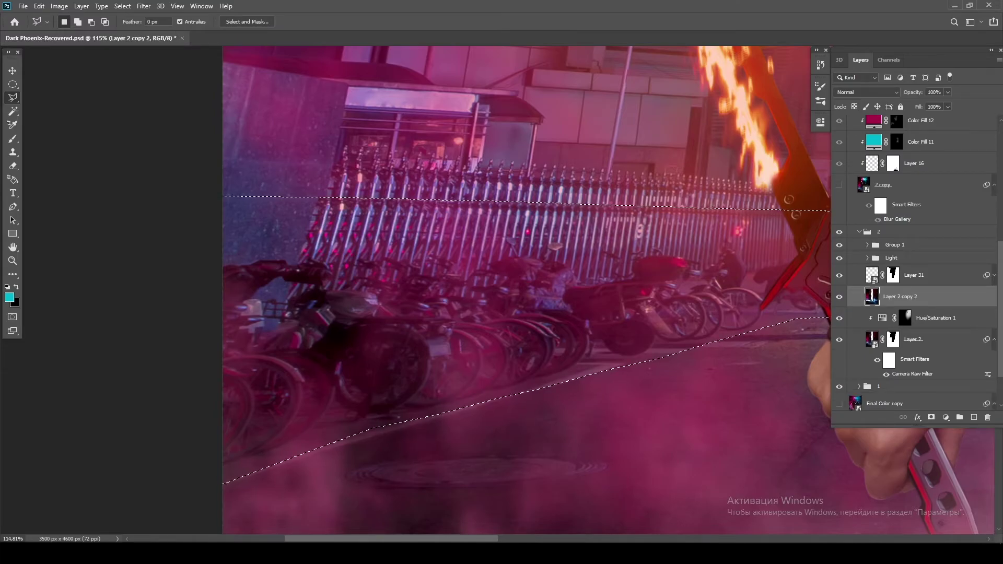
key("ctrl+j")
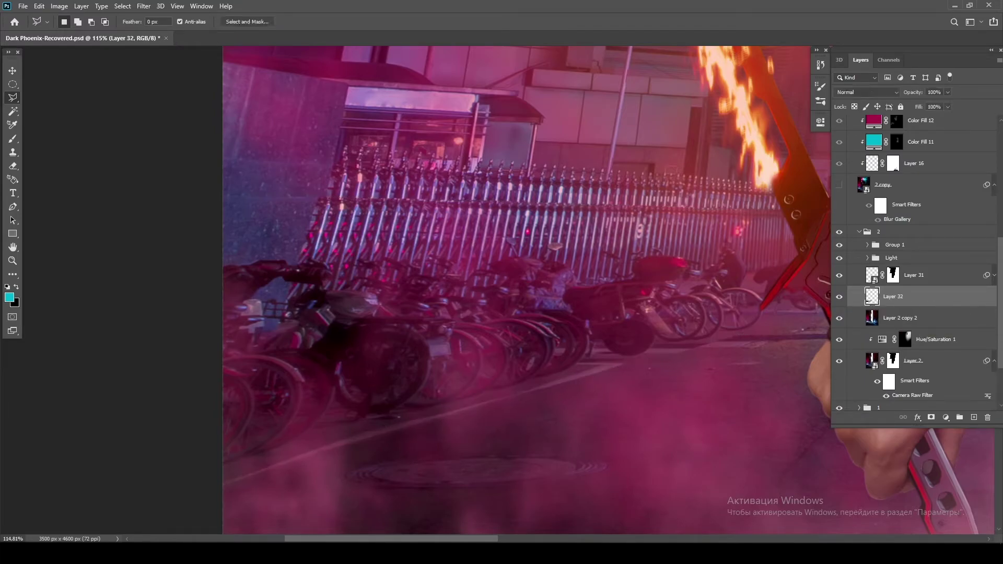
key("ctrl+t")
left_click_drag(637, 293, 376, 293)
key("Return")
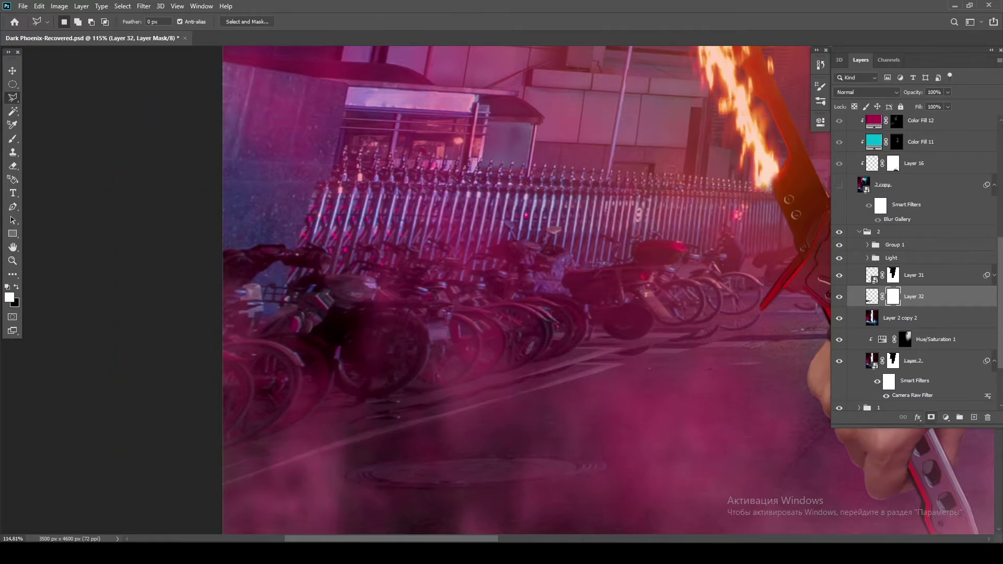
- Blend the copied fence by painting black along it on Layer 32's mask at 20% opacity
key("b")
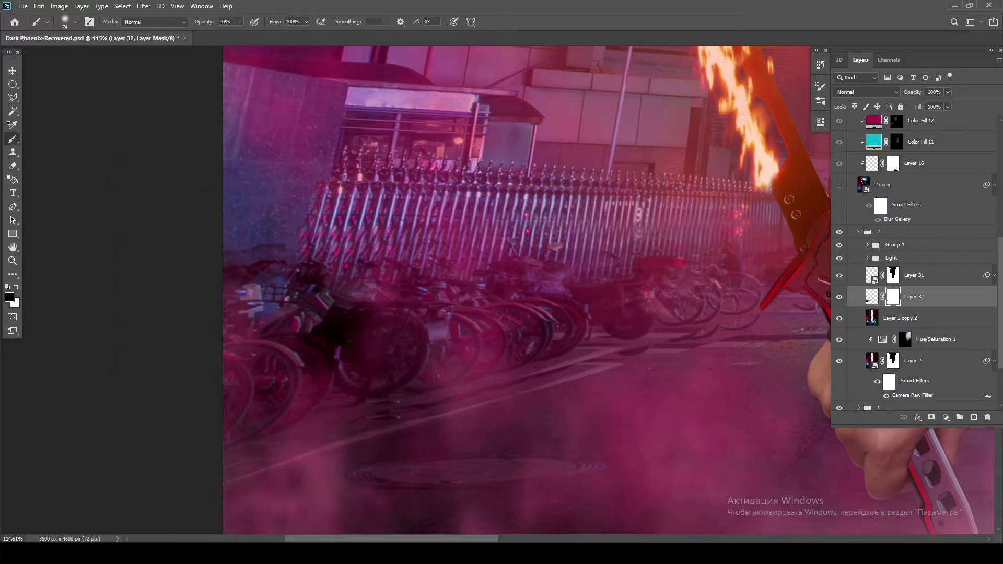
left_click(893, 297, "alt")
mouse_move(288, 151)
left_mouse_down()
mouse_move(230, 256)
mouse_move(784, 246)
left_mouse_up()
left_click(893, 296, "alt")
- Set the brush to 32 px and 35% opacity with black to refine Layer 32's mask
key("3")
key("5")
key("alt+bracketleft")
key("ctrl+t")
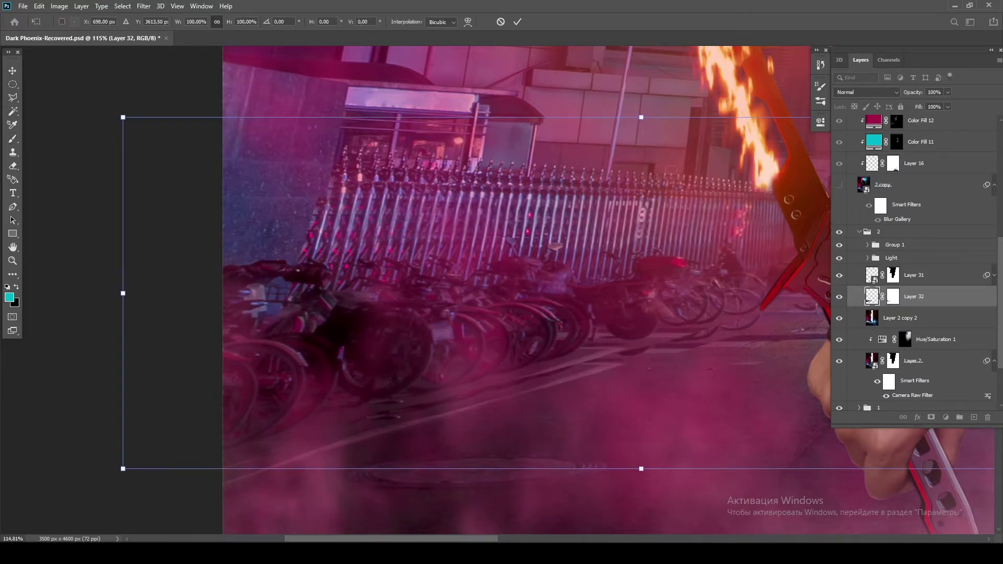
key("Escape")
key("alt+bracketright")
key("d")
key("x")
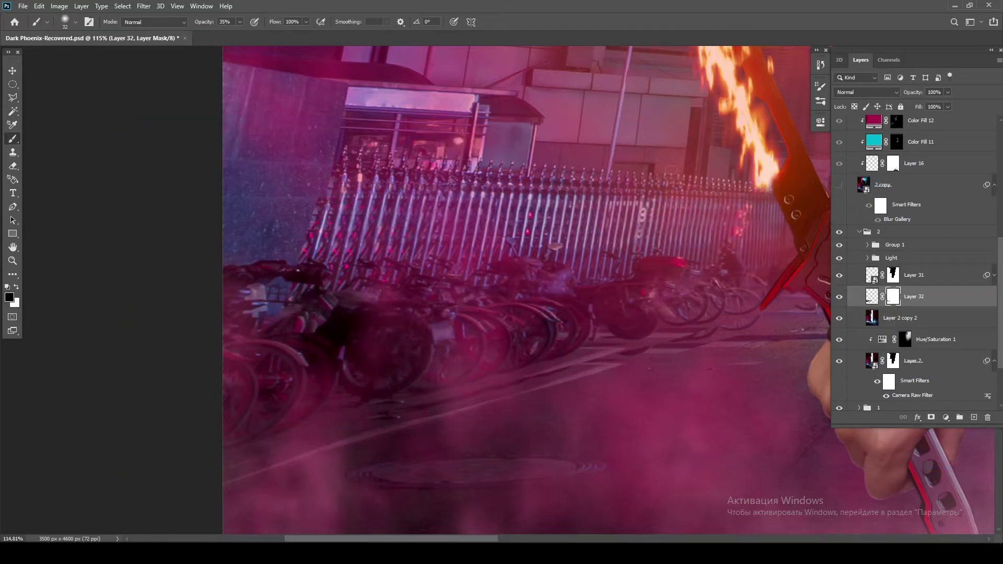
- Warp Layer 32 in two passes to align the copied fence bars and bicycles with the layer below
key("ctrl+t")
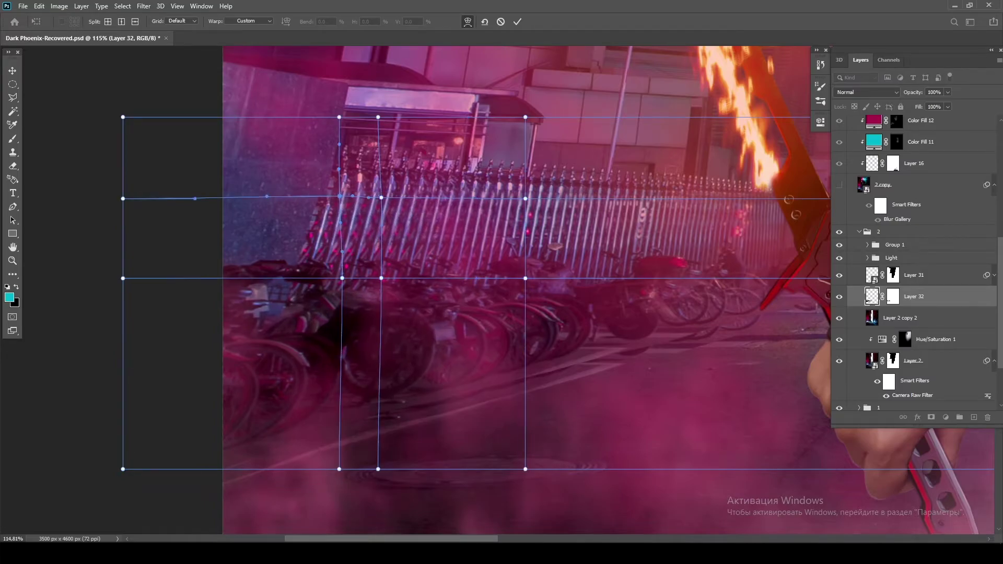
key("Return")
key("b")
key("ctrl+t")
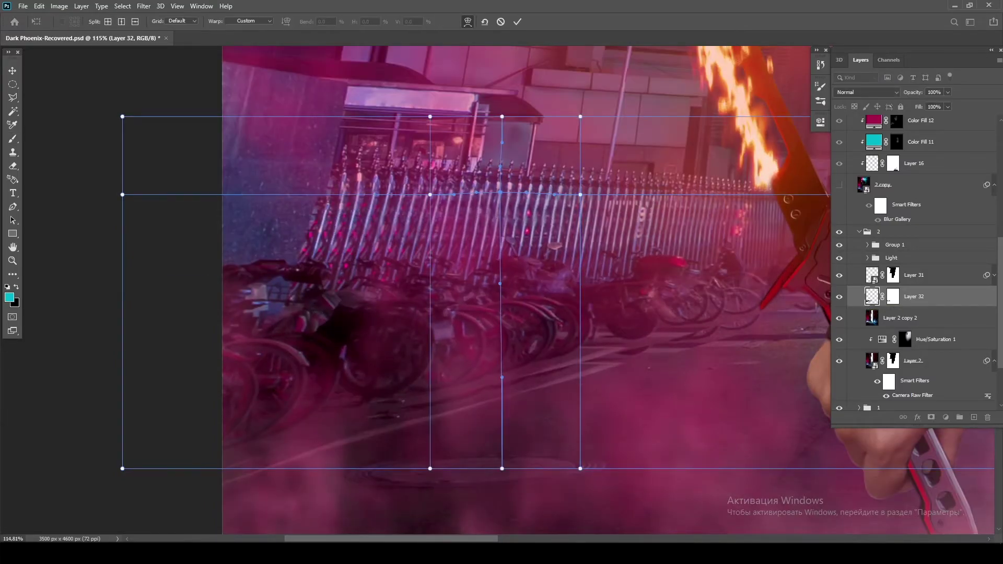
key("Return")
- Compare the fence with Layer 2 copy 2 hidden and shown, and add a layer mask to that layer
scroll(640, 223, "down", 2)
left_click(840, 318)
left_click(839, 318)
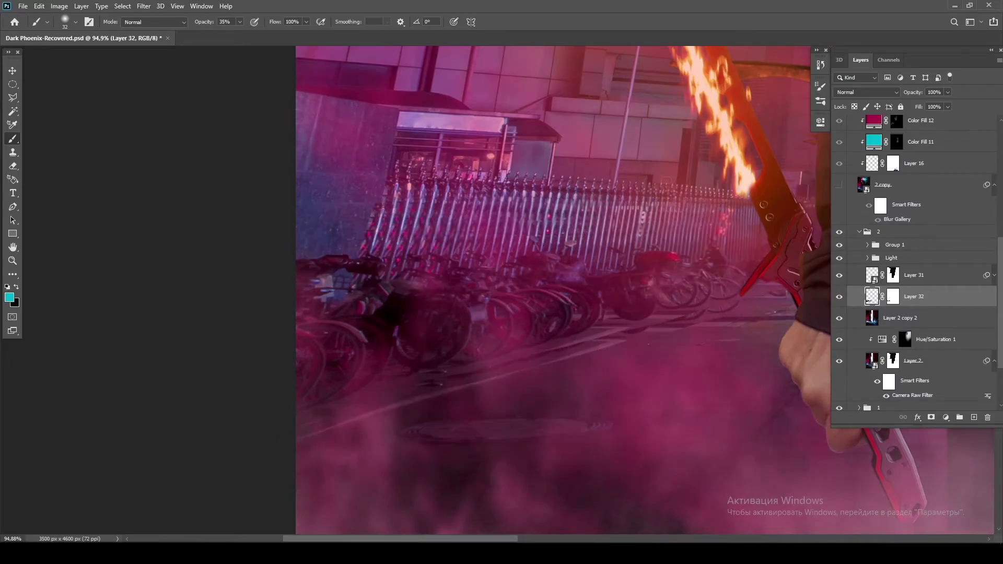
left_click(894, 317)
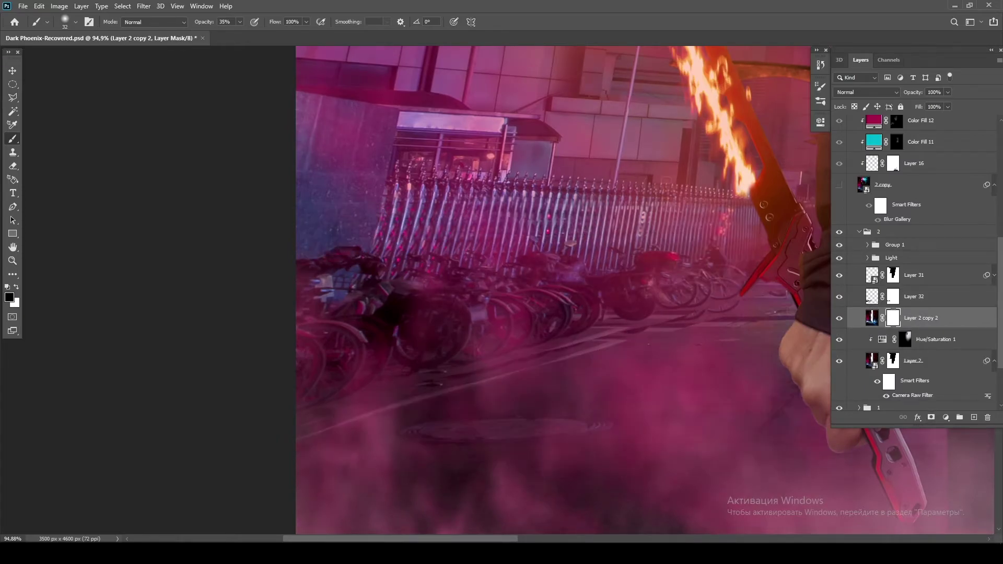
- Warp Layer 32 slightly downward around the bicycles and the white parking line
scroll(381, 292, "down", 6)
scroll(381, 293, "up", 5)
key("alt+bracketright")
key("ctrl+t")
left_click(467, 21)
left_click_drag(538, 312, 536, 328)
key("Return")
scroll(536, 323, "up", 5)
key("b")
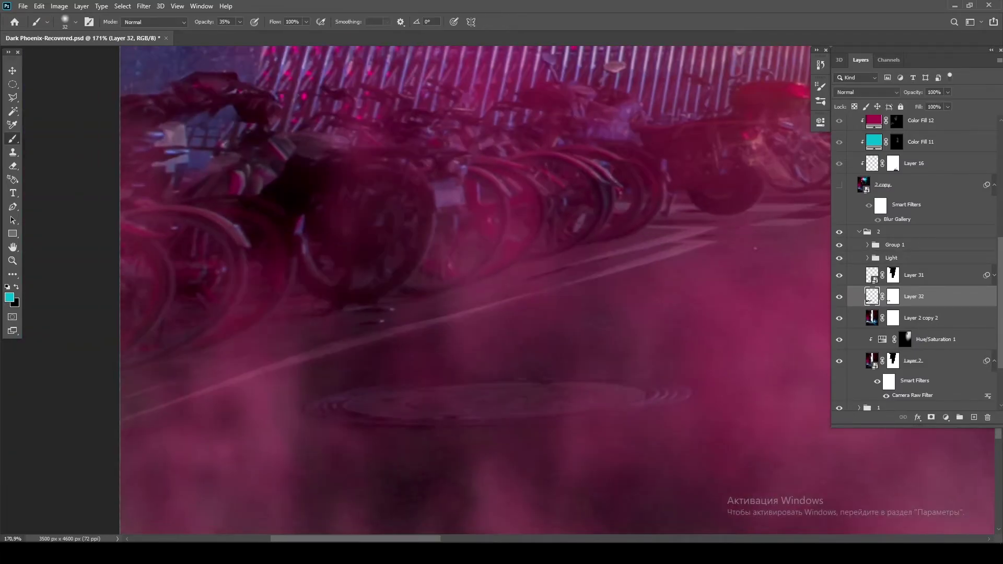
key("s")
- Lasso the foreground street from the figure's waist across to the curb and down past the canvas edge
scroll(414, 366, "down", 8)
key("alt+shift+bracketleft")
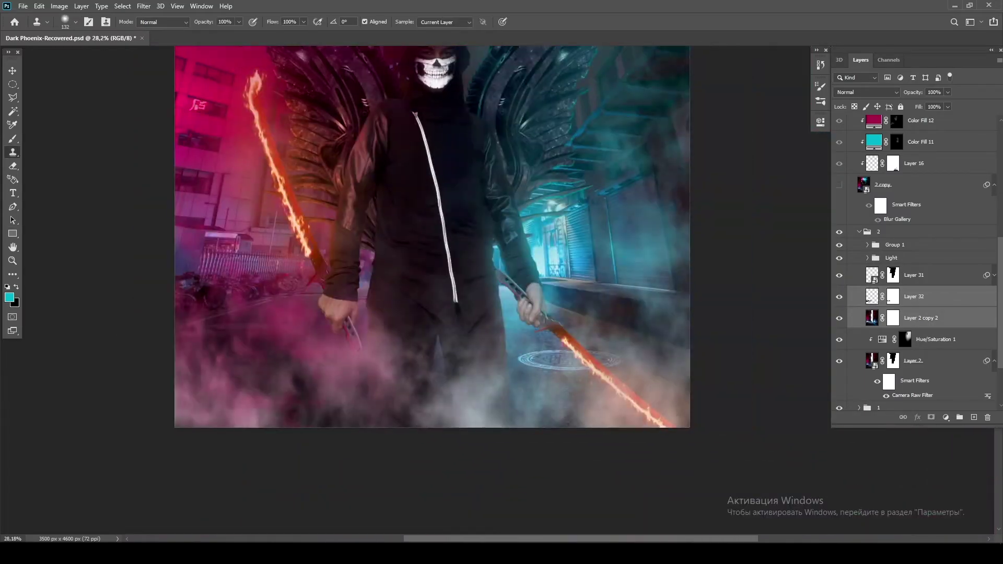
key("l")
left_click(456, 286)
left_click(510, 285)
left_click(696, 352)
left_click(731, 482)
left_click(160, 456)
key("Return")
- Spread the lower corners of the selected street on Layer 2 copy 2 outward and warp the area around the manhole cover
key("ctrl+t")
left_click_drag(730, 482, 800, 481)
left_click_drag(163, 477, 134, 477)
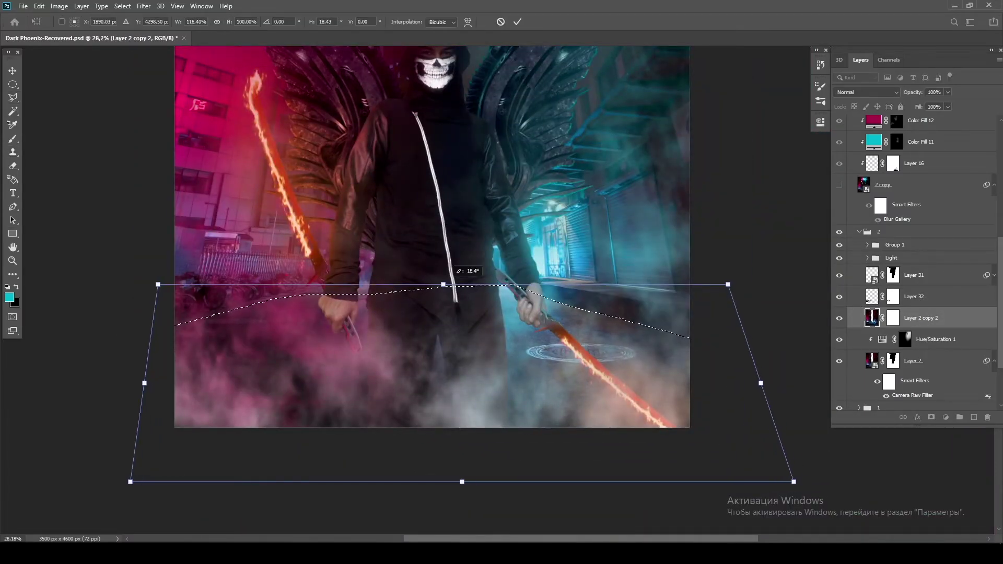
left_click_drag(538, 316, 538, 316)
scroll(589, 359, "up", 3)
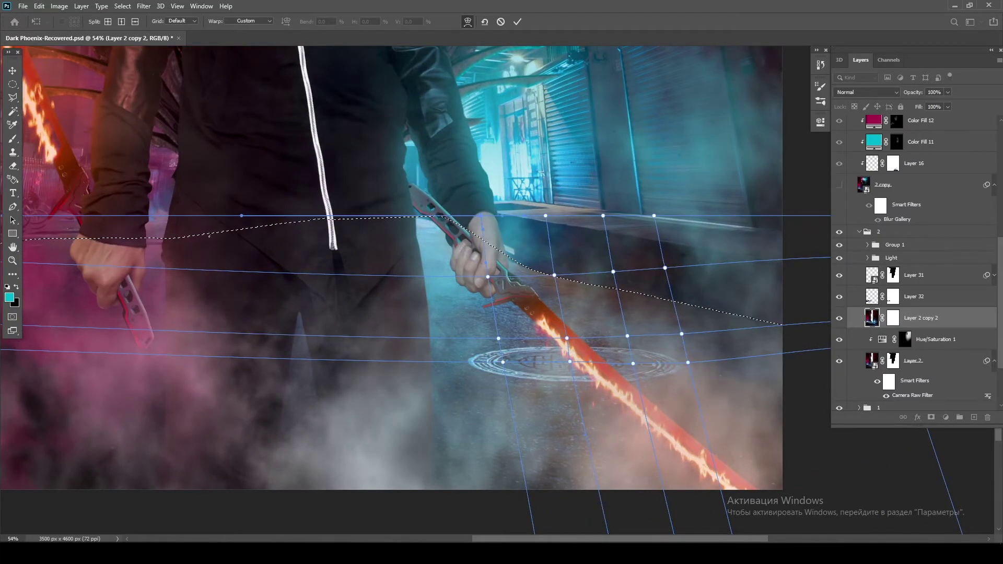
left_click(641, 296)
key("Return")
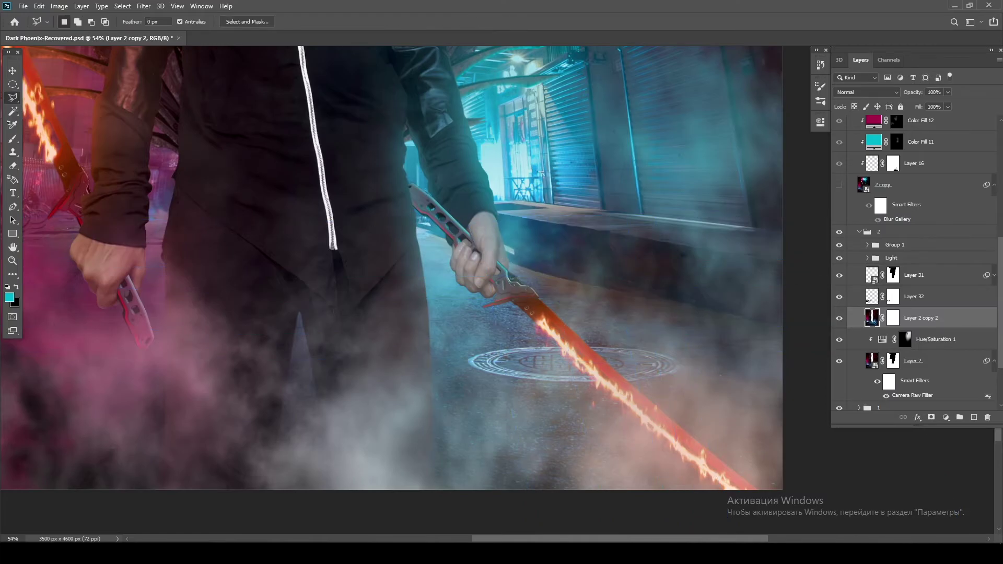
- Lasso the street below the curb behind the katana hand on Layer 2 copy 2 and warp its edge toward the hand
scroll(583, 345, "down", 2)
key("Return")
key("ctrl+t")
scroll(565, 297, "up", 5)
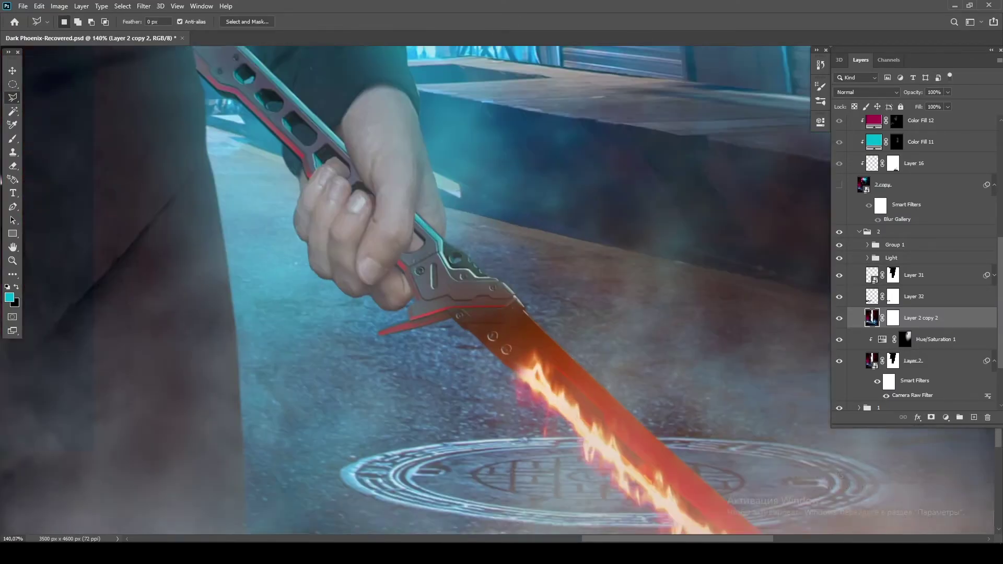
left_click(517, 296, "alt")
left_click_drag(486, 249, 437, 233)
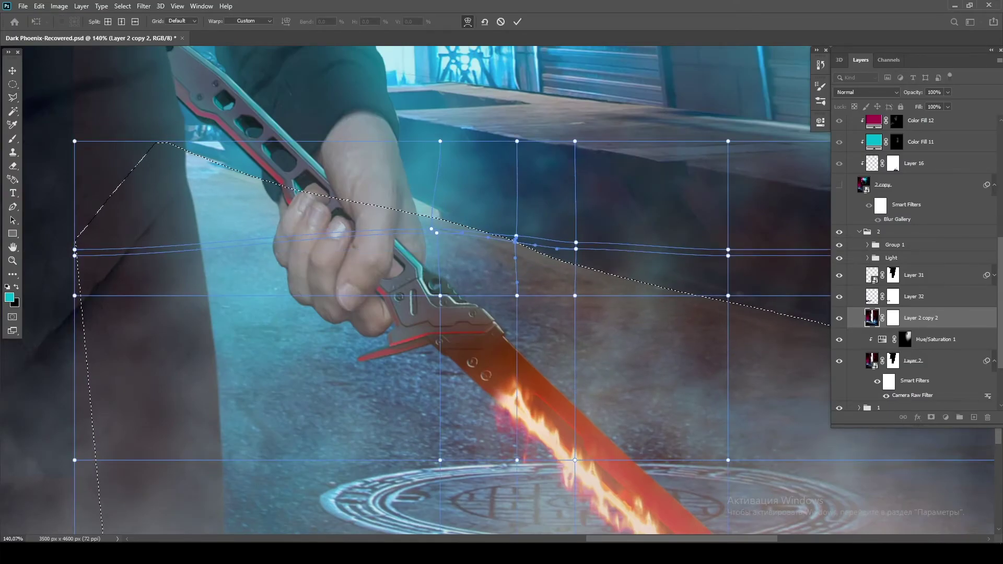
key("Return")
- Clear the selection and push the distorted curb area of Layer 2 copy 2 into shape in Liquify with an 89 px brush
key("ctrl+d")
key("alt+t")
key("l")
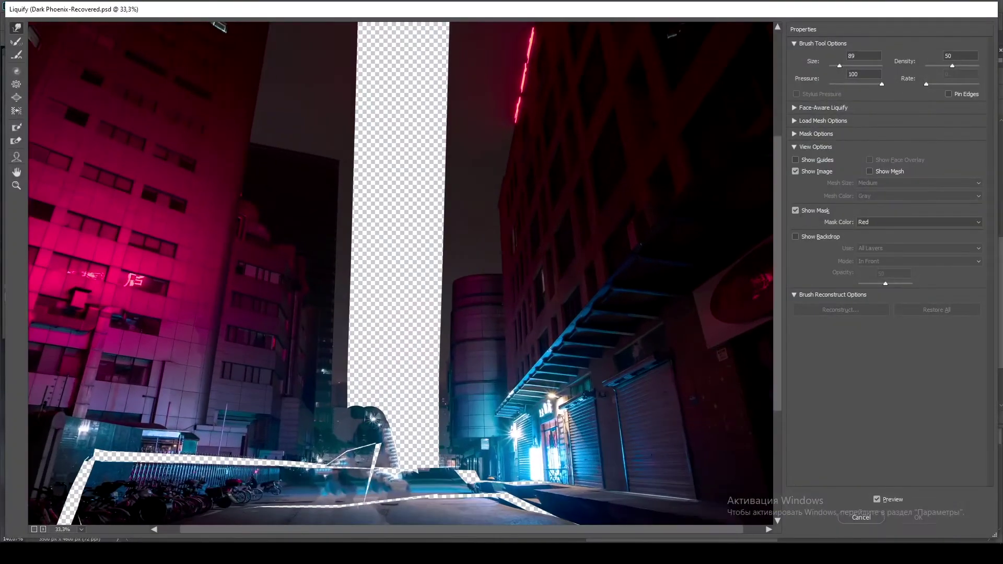
left_click_drag(403, 270, 450, 274)
key("Return")
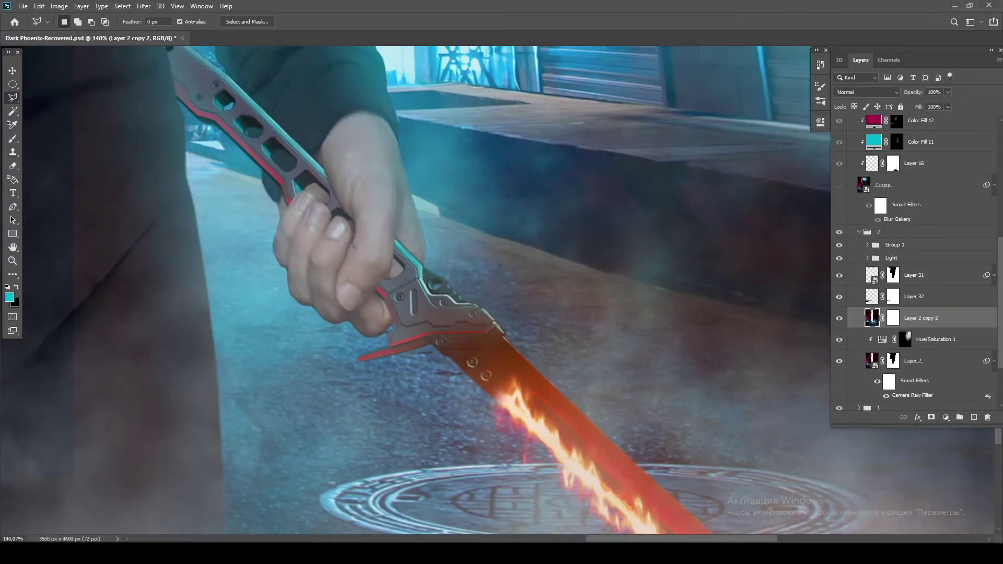
- Retouch the street seam beside the katana hand with a 21 px content-aware Spot Healing Brush
key("b")
key("d")
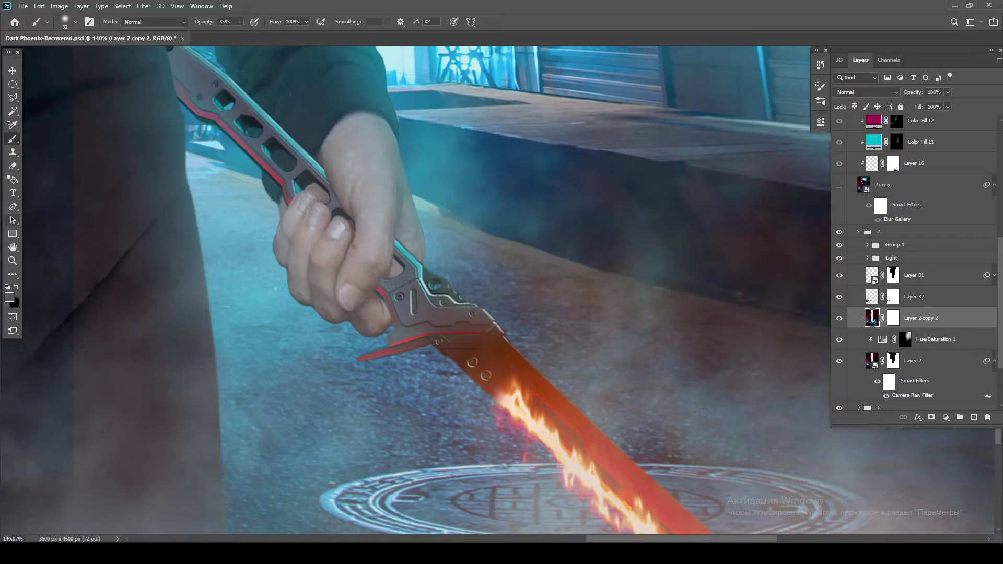
left_click(12, 274)
left_click(52, 267)
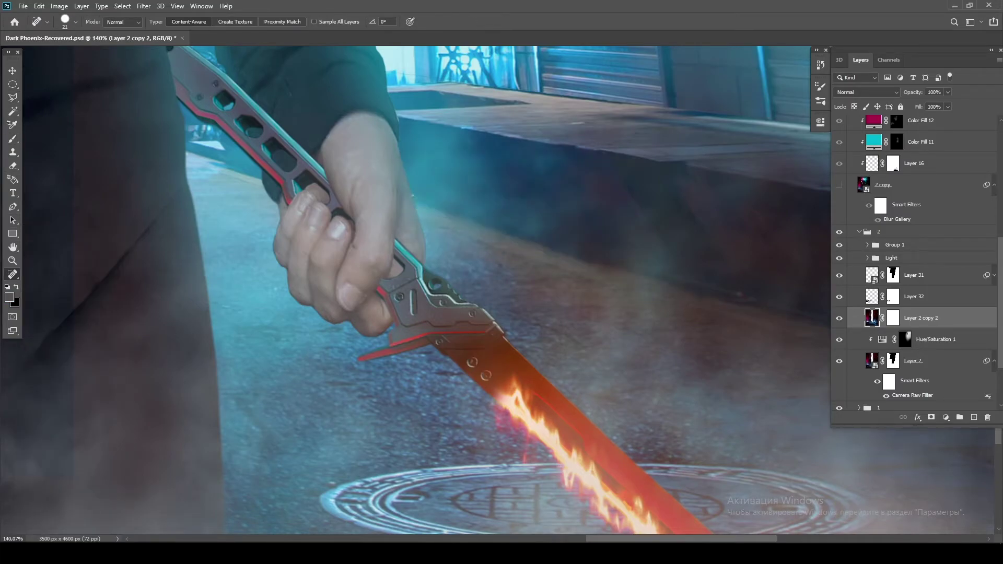
key("ctrl+0")
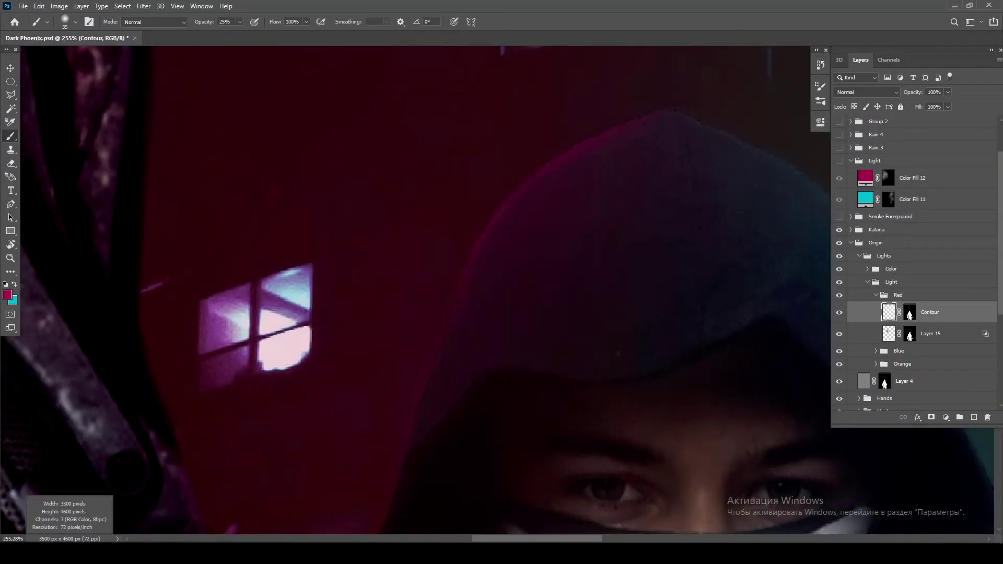
- Set up a harder round brush at 20% opacity for the magenta hood outline on the Contour layer
left_click_drag(351, 330, 366, 189)
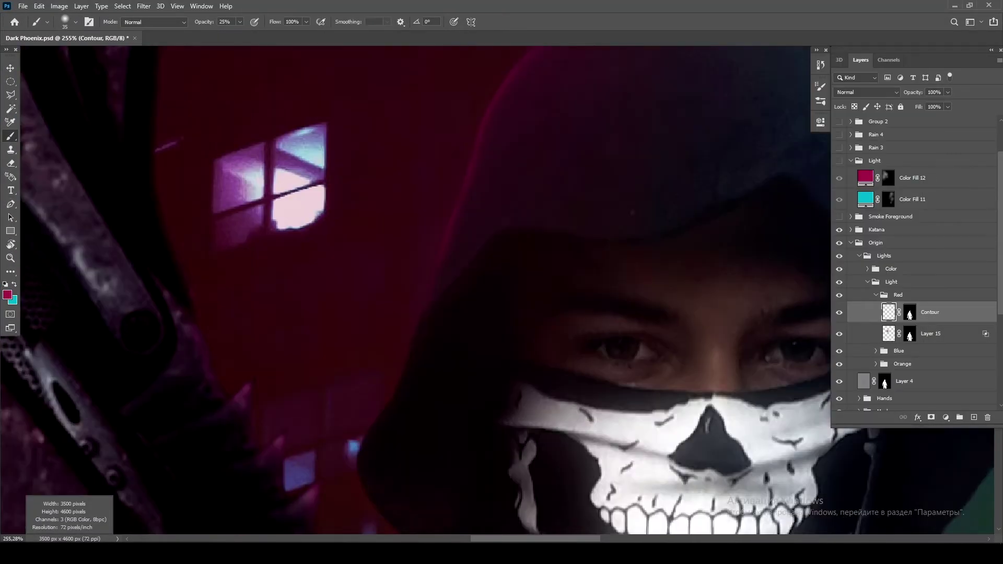
right_click(366, 191)
key("Return")
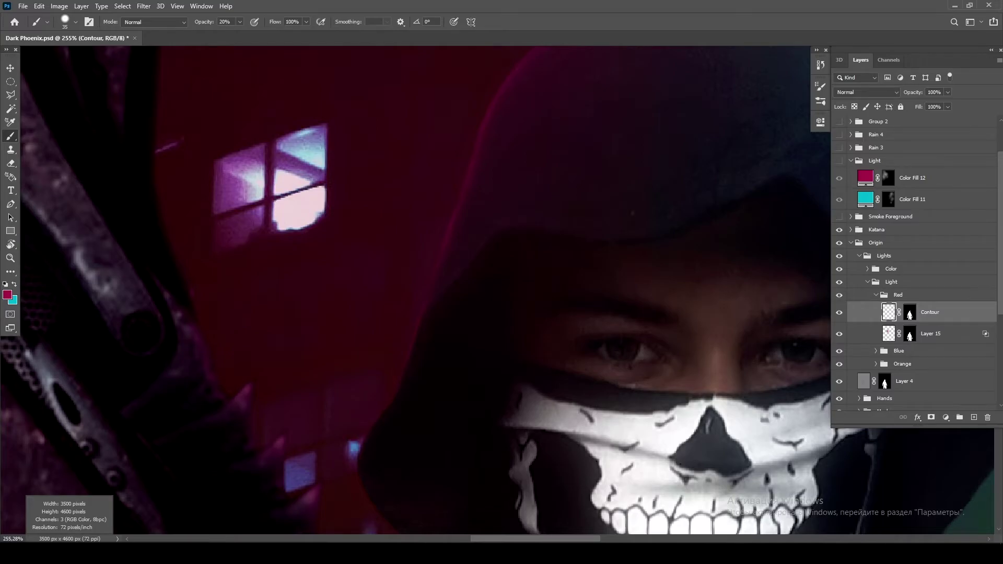
left_click(867, 92)
key("Escape")
left_click_drag(418, 261, 332, 450)
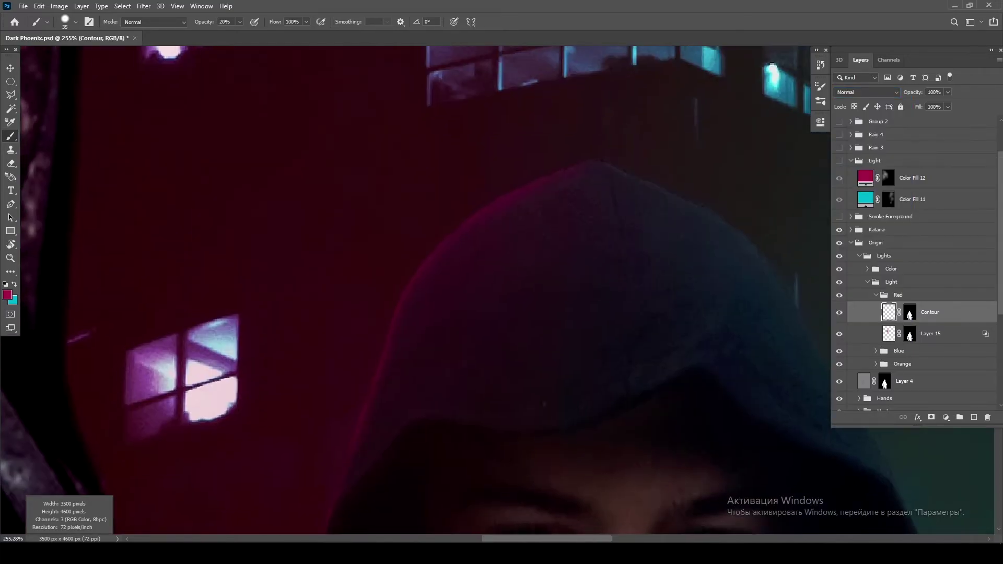
- Add an empty layer above the Red group's Contour layer and soften Contour as a smart object with a 7-pixel Gaussian Blur
key("ctrl+shift+alt+n")
right_click(930, 333)
left_click(889, 186)
left_click(144, 7)
left_click(298, 163)
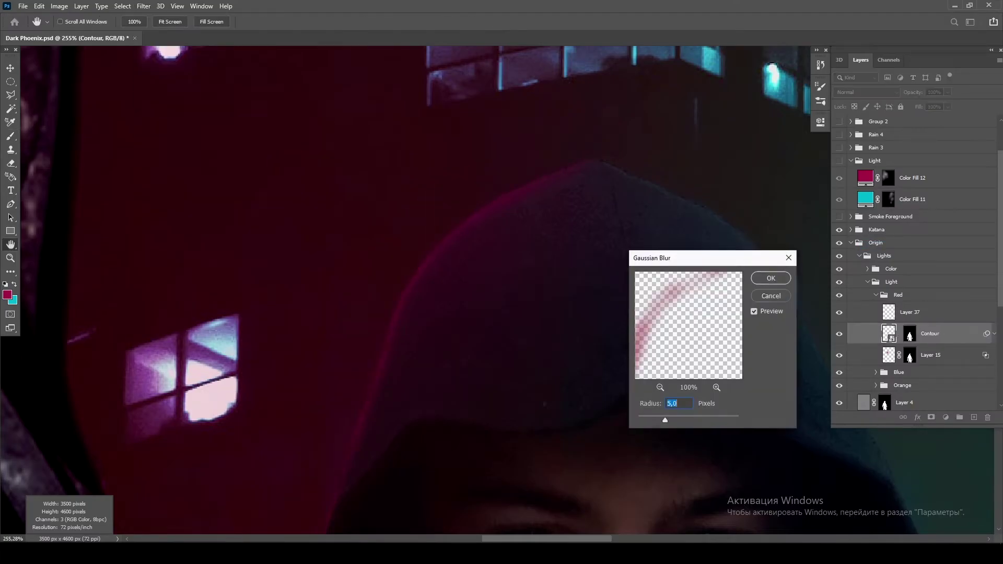
type("7")
key("Return")
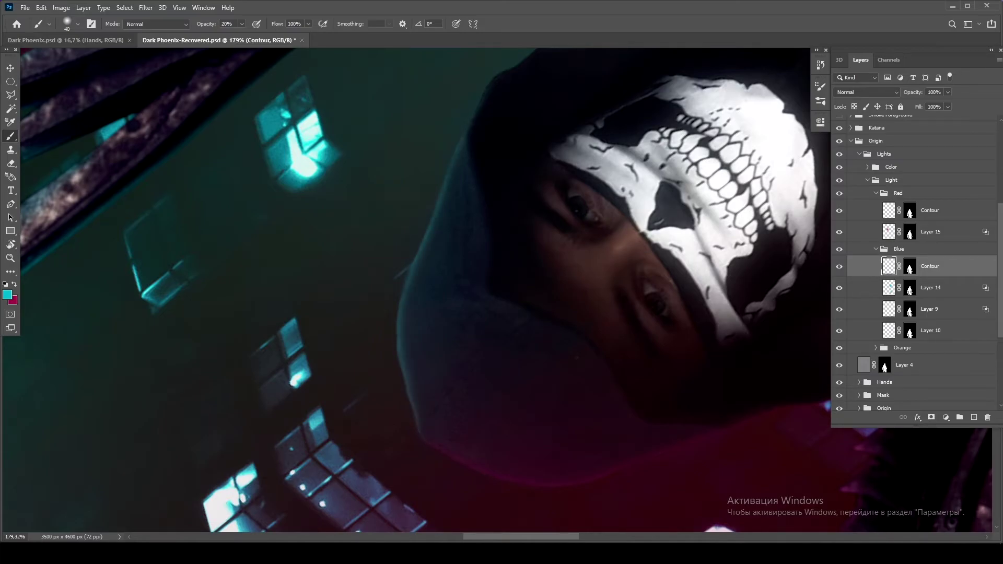
- Set up a harder round brush at 20% opacity for the cyan hood outline on the Blue group's Contour layer
left_click_drag(522, 156, 501, 277)
right_click(352, 190)
left_click(372, 261)
key("Return")
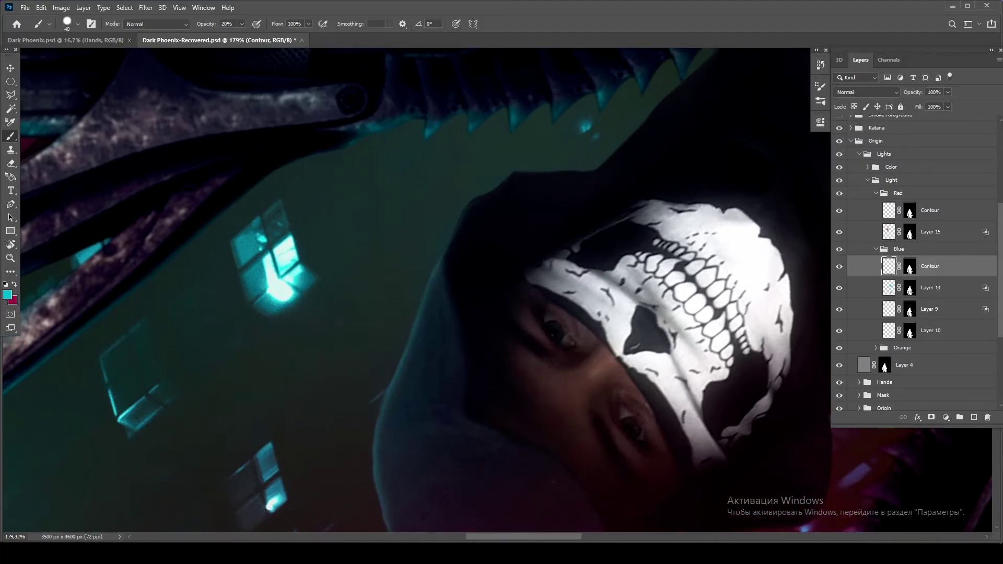
key("Escape")
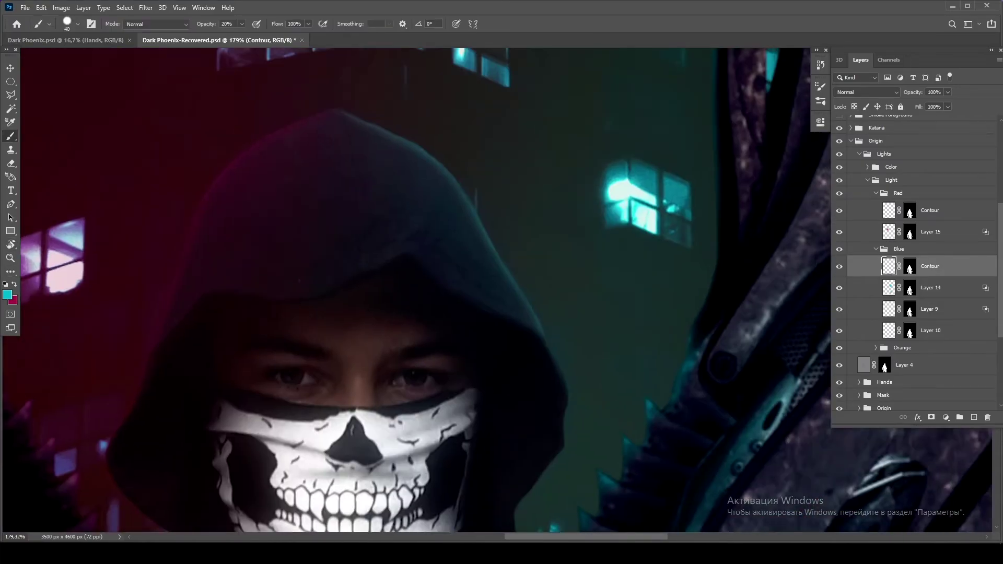
left_click_drag(912, 267, 891, 269)
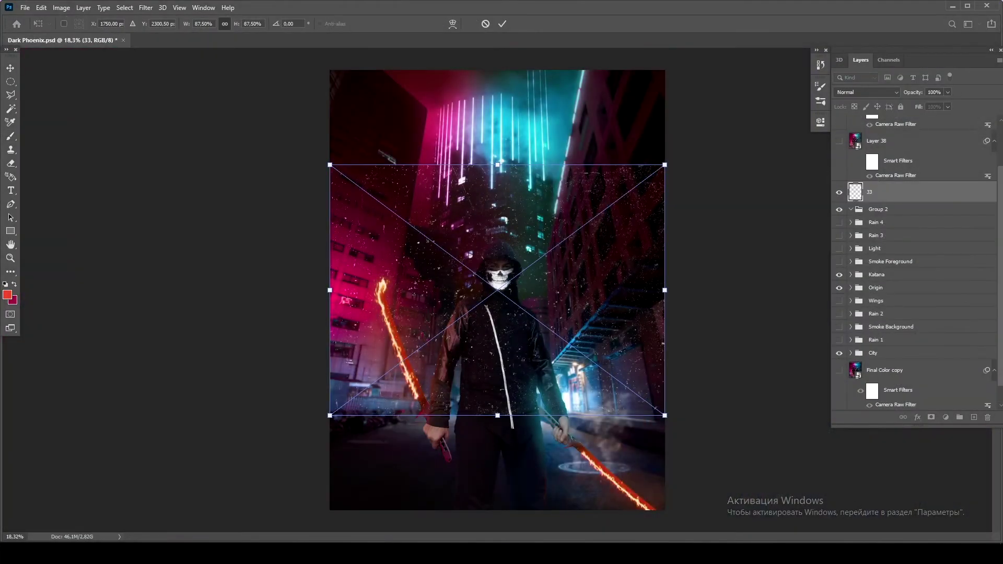
- Rotate dust image 33 by about 90° at about 123% scale to cover the canvas and move it into Group 2
mouse_move(497, 415)
left_mouse_down()
mouse_move(475, 482)
mouse_move(475, 562)
left_mouse_up()
key("Return")
key("b")
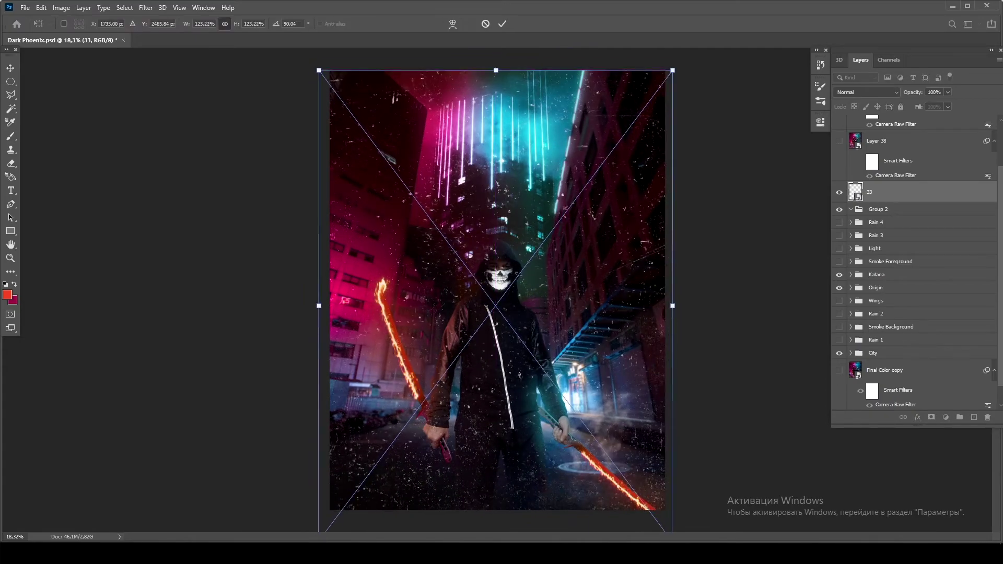
key("ctrl+[")
- Add a mask to layer 33 and fade the dust over the figure with a 5000 px soft black brush at 35% opacity
left_click(932, 418)
right_click(484, 298)
key("Return")
key("3")
key("5")
left_click_drag(484, 298, 497, 353)
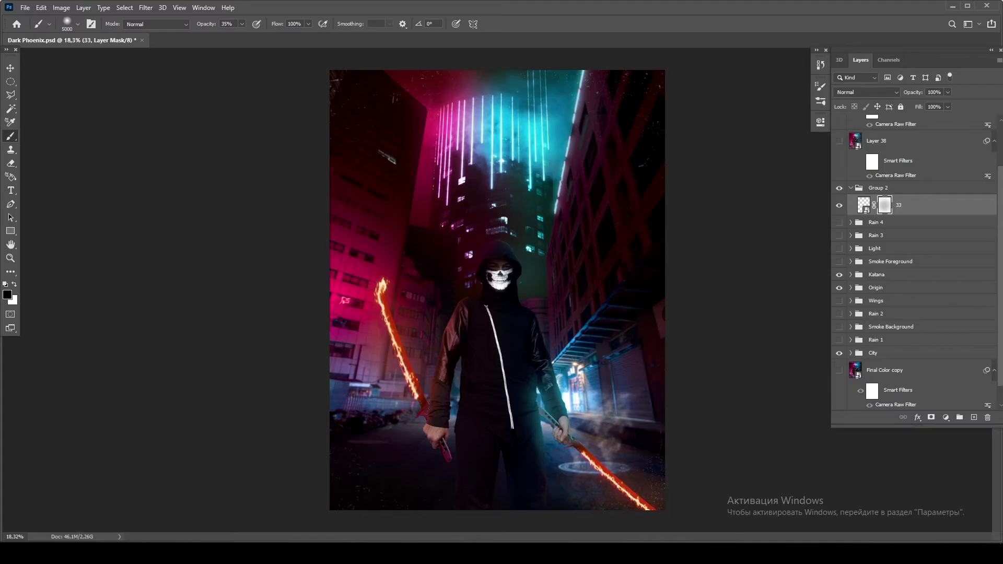
- Darken the center of layer 33's mask at 70% brush opacity so dust is left only near the corners
key("7")
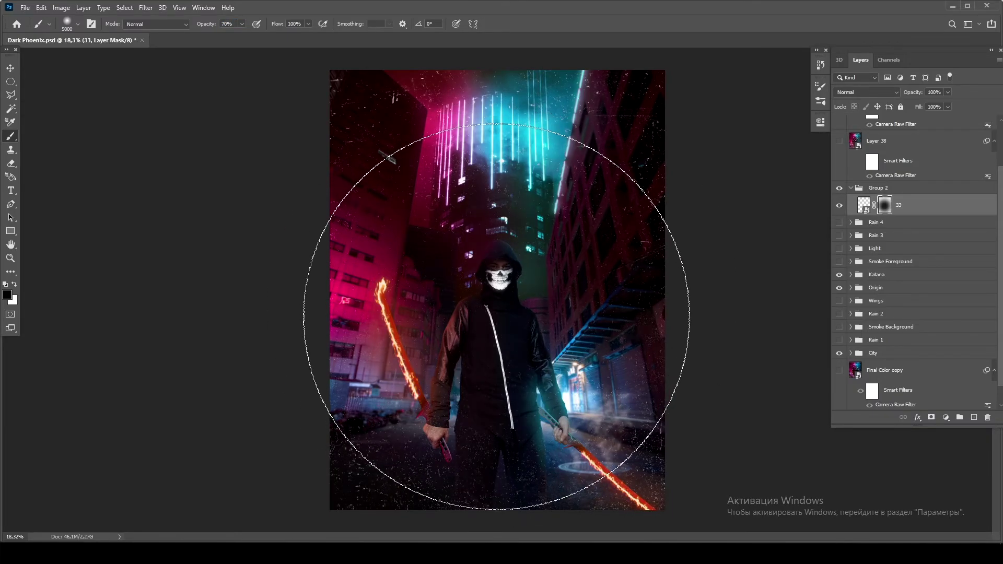
key("alt+backslash")
mouse_move(497, 359)
left_mouse_down()
mouse_move(490, 242)
mouse_move(491, 366)
left_mouse_up()
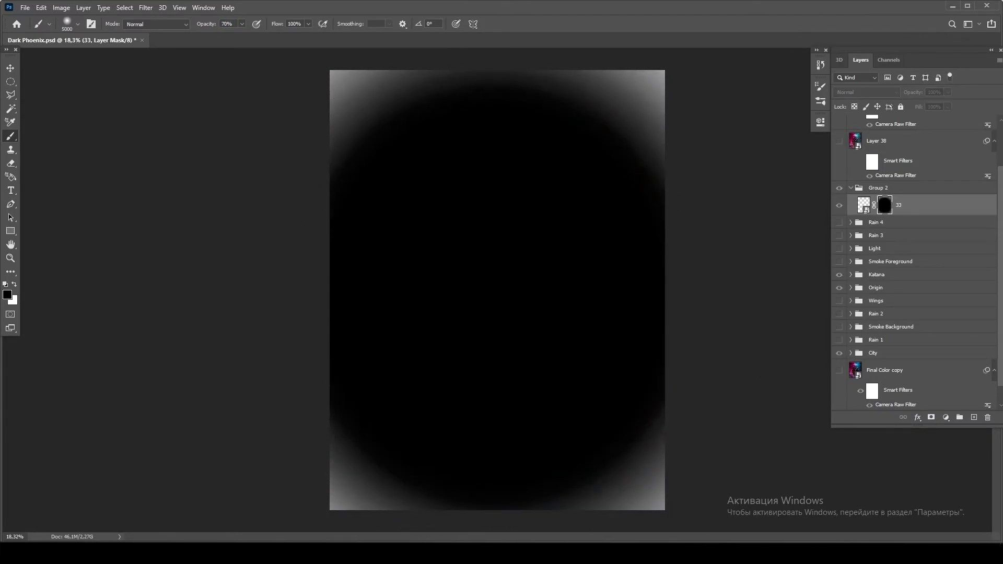
key("alt+backslash")
key("ctrl+minus")
key("x")
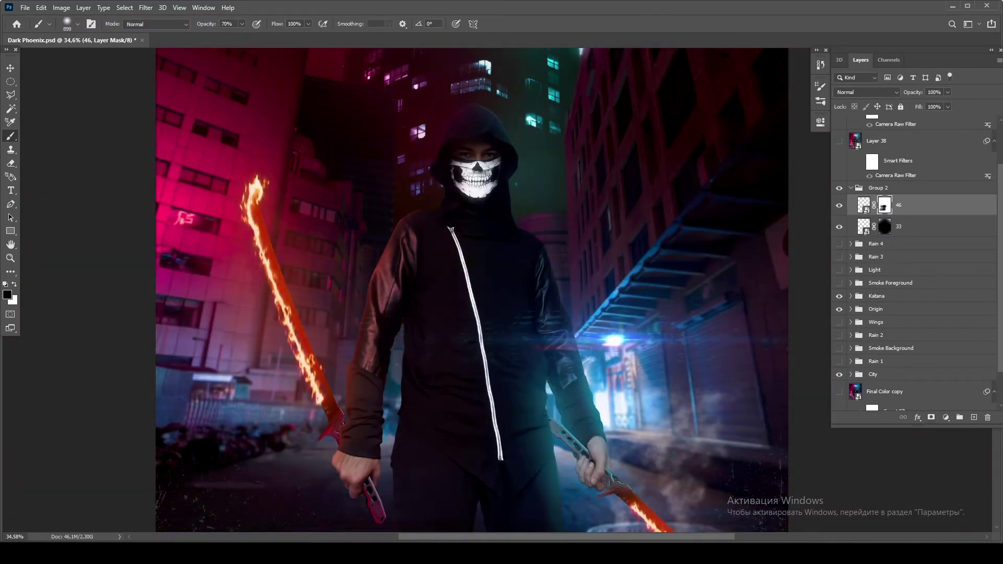
- Set the blend mode of layer 46 and of the rotated maxresdefault-gigapixel-scale-2x particle layer to Screen
left_click(867, 92)
left_click(868, 179)
scroll(460, 287, "down", 3)
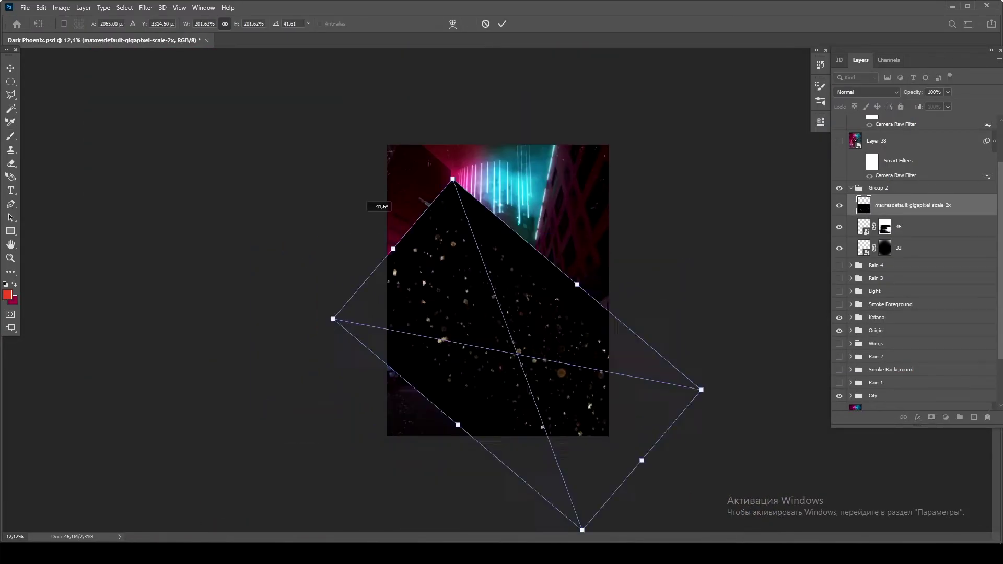
left_click(867, 92)
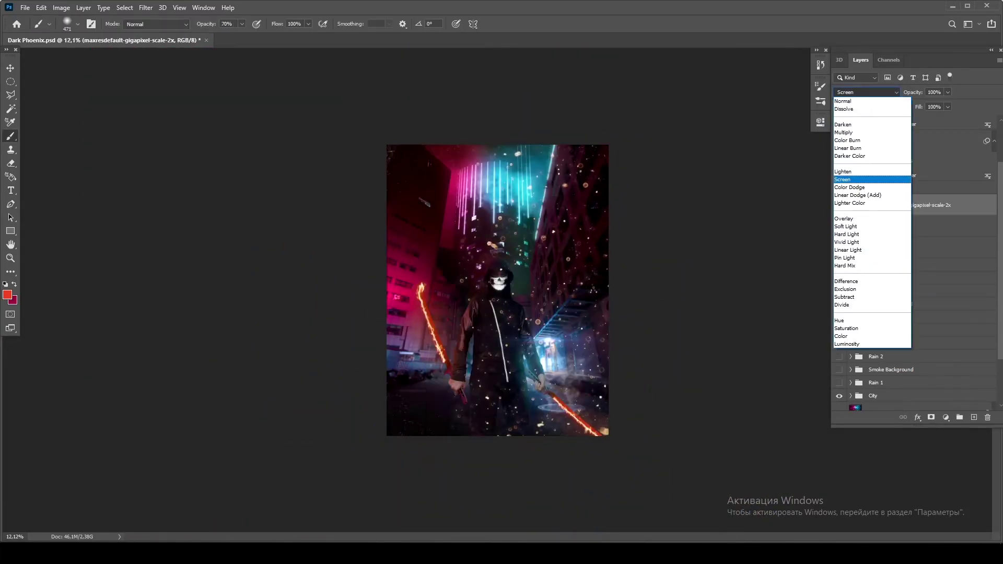
left_click(868, 179)
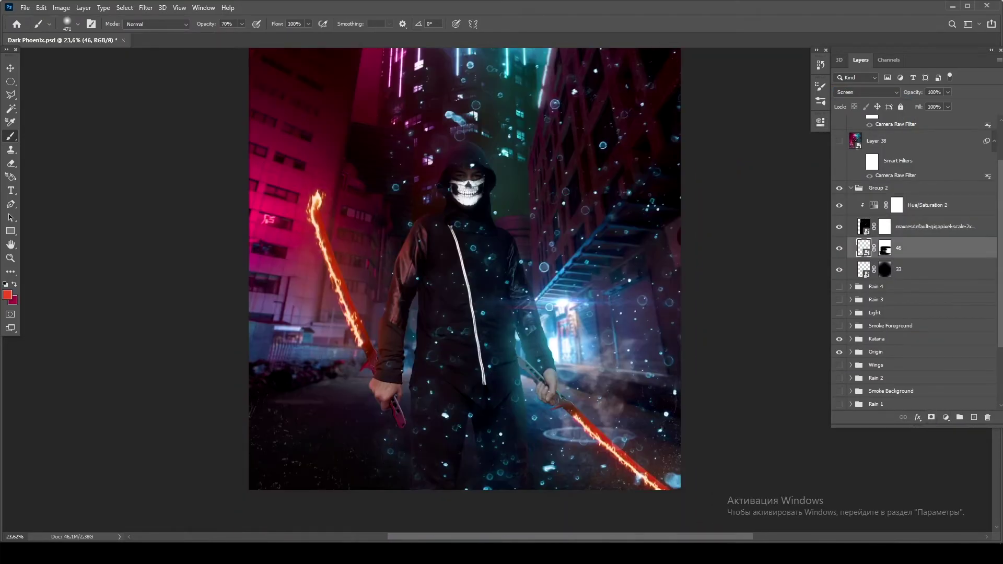
- Group the blue particle layer with its Hue/Saturation adjustment in nested groups and place another particle image over the downward-pointing katana
key("ctrl+g")
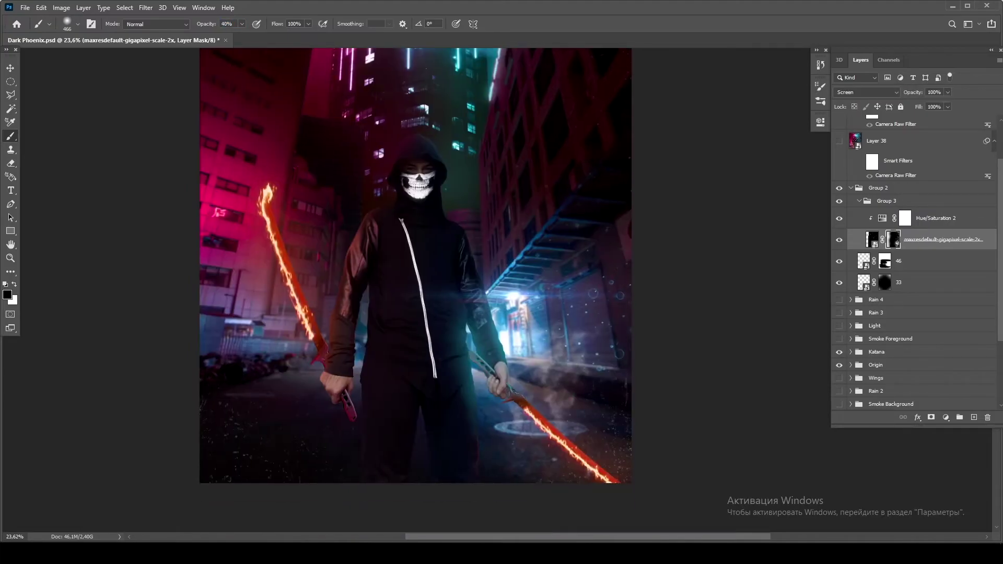
key("ctrl+g")
left_click_drag(415, 258, 578, 463)
key("Return")
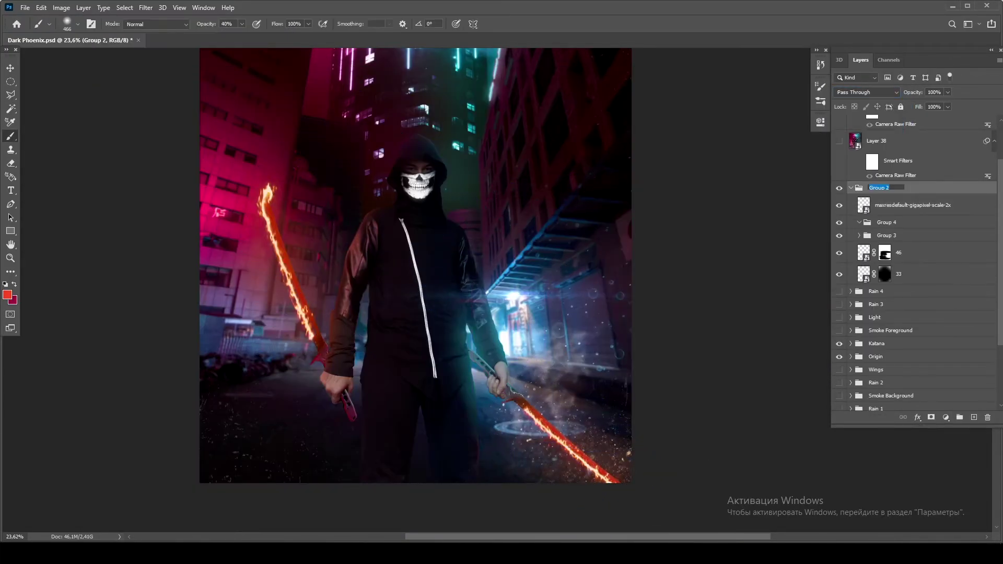
- Duplicate the katana spark layer with its mask in group 1 and move dust layer 33 above the Katana group
key("ctrl+j")
key("ctrl+plus")
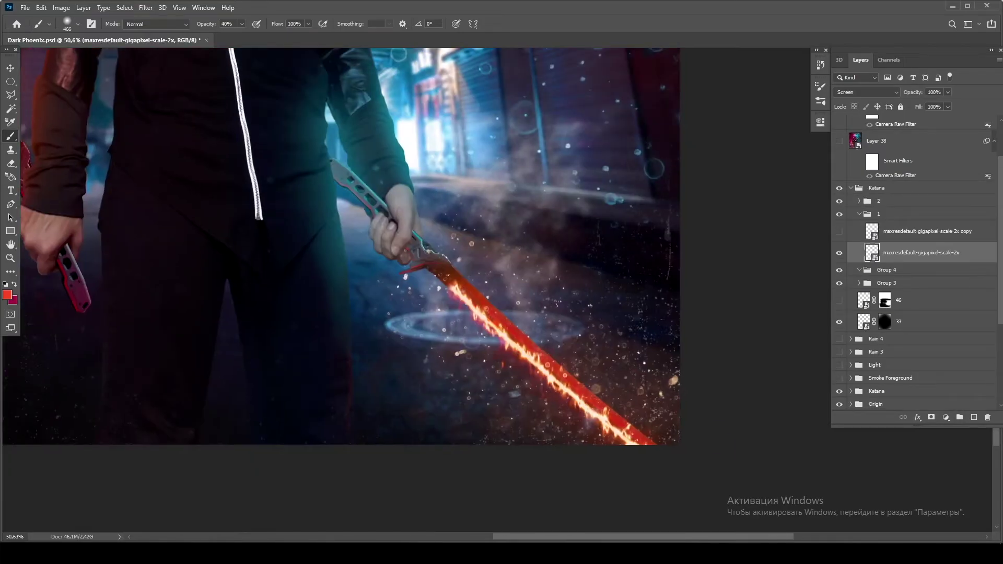
key("ctrl+shift+bracketright")
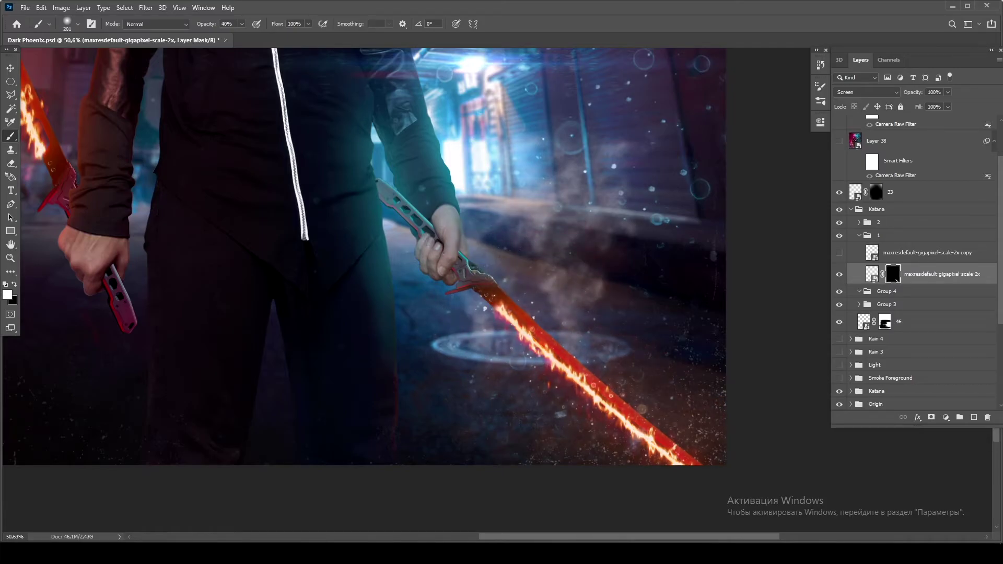
left_click_drag(893, 274, 893, 253)
key("ctrl+0")
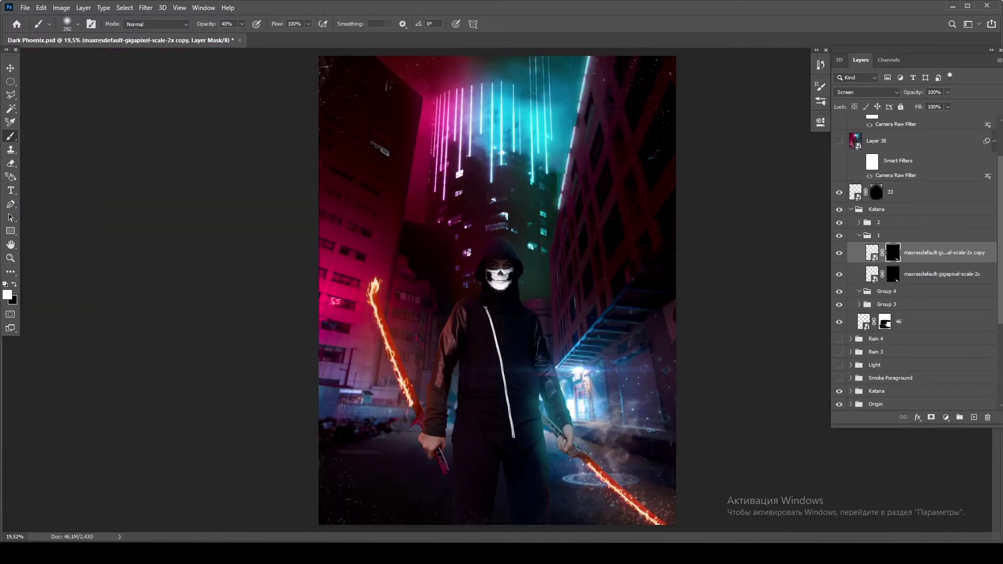
- Touch up the masks of spark layers copy 2 and copy 3 along the raised burning blade with a black brush at 40% opacity
key("alt+Tab")
key("alt+Tab")
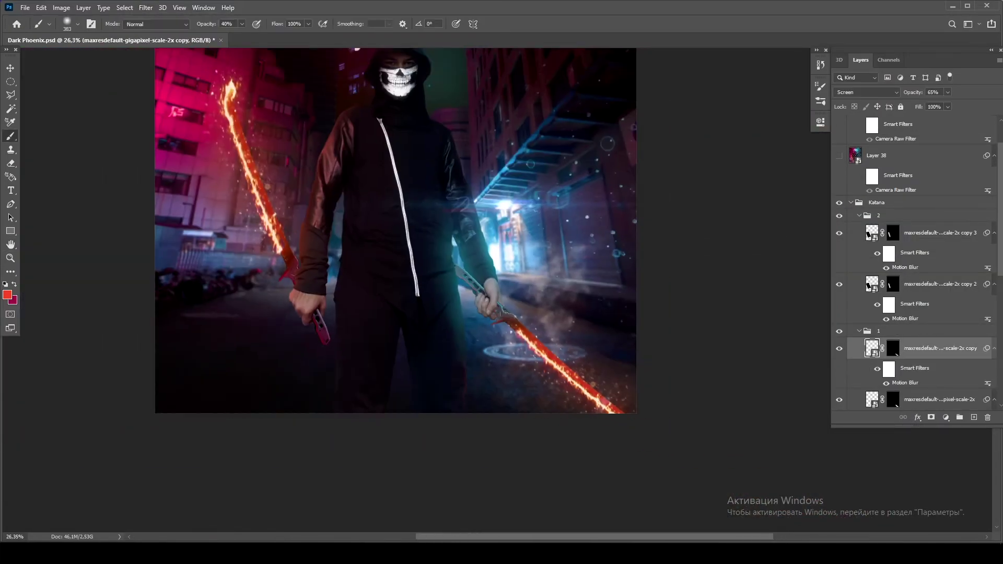
scroll(496, 230, "up", 6)
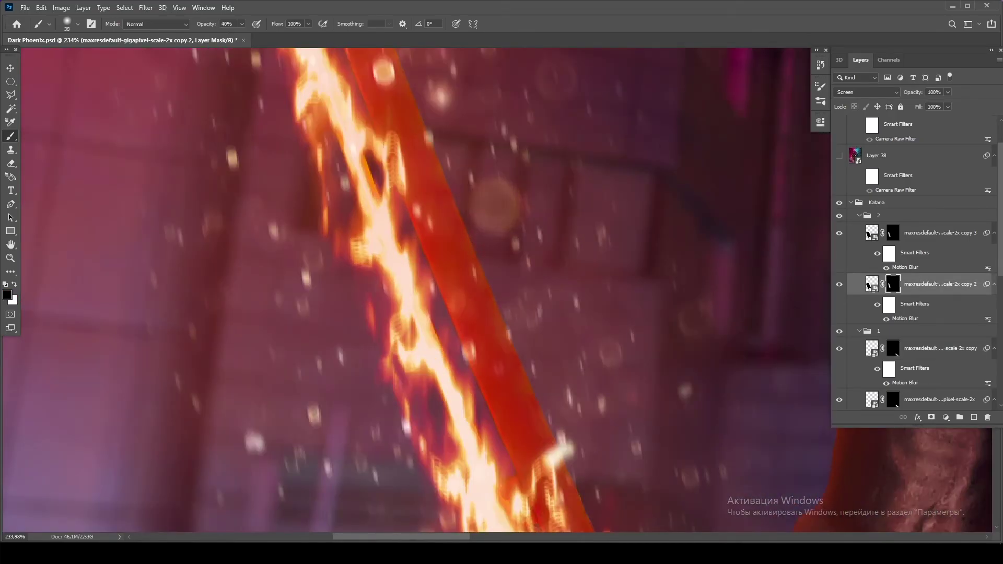
key("alt+bracketright")
key("alt+bracketleft")
scroll(496, 230, "down", 3)
key("alt+bracketright")
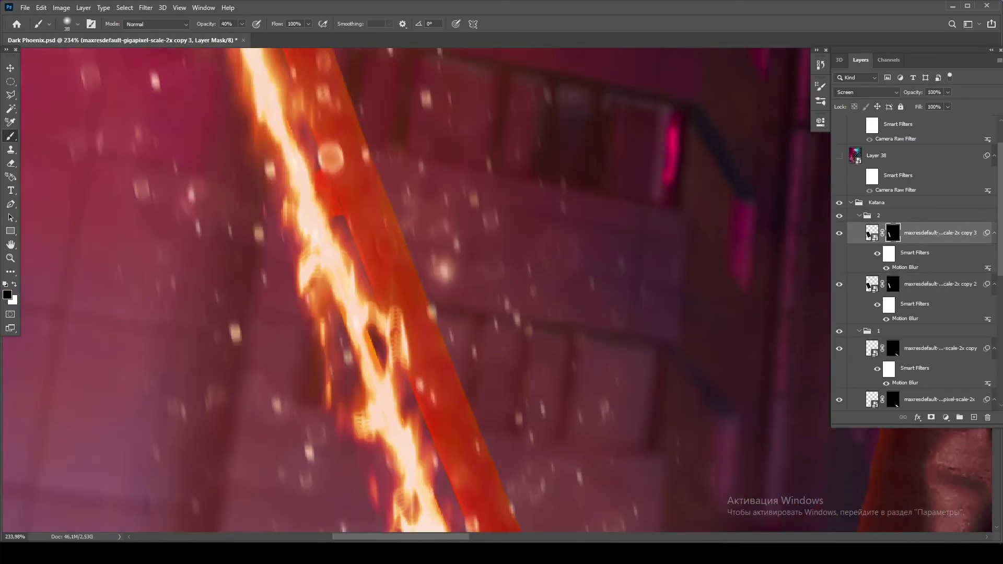
scroll(497, 230, "down", 3)
key("alt+bracketleft")
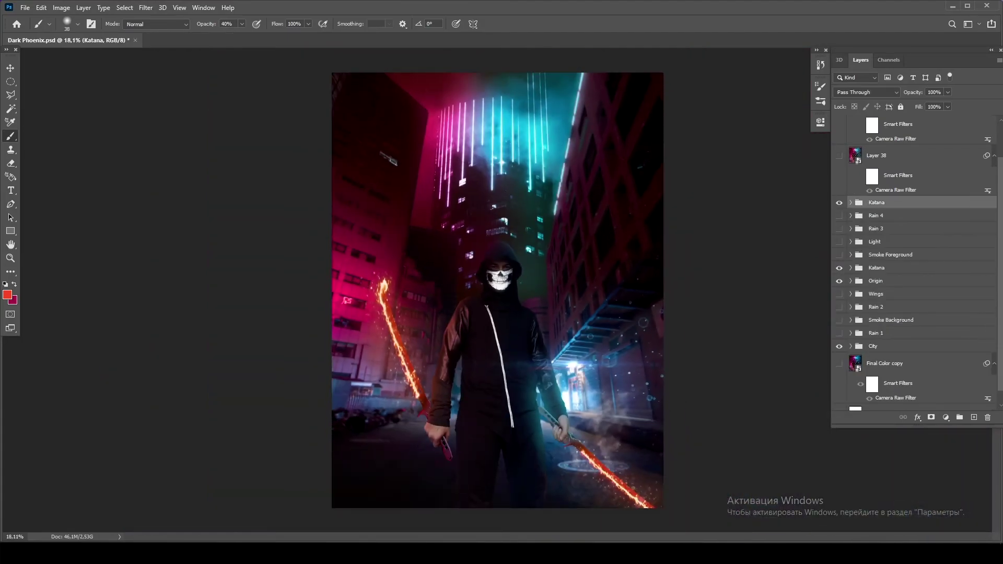
- Group the Katana sparks and place dust image 33 above them, rotated about -90° and scaled to about 117% to fill the canvas
key("ctrl+g")
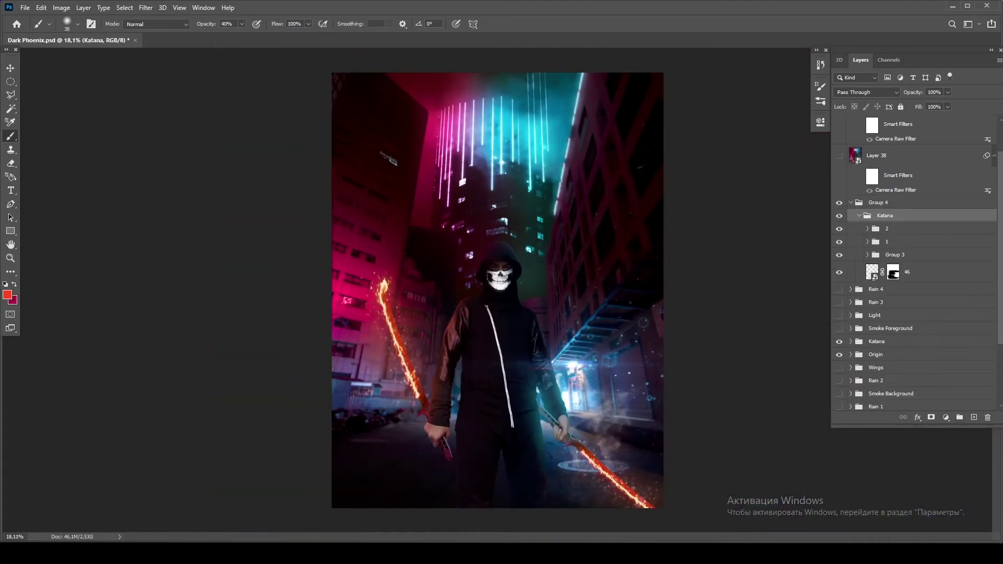
key("super+e")
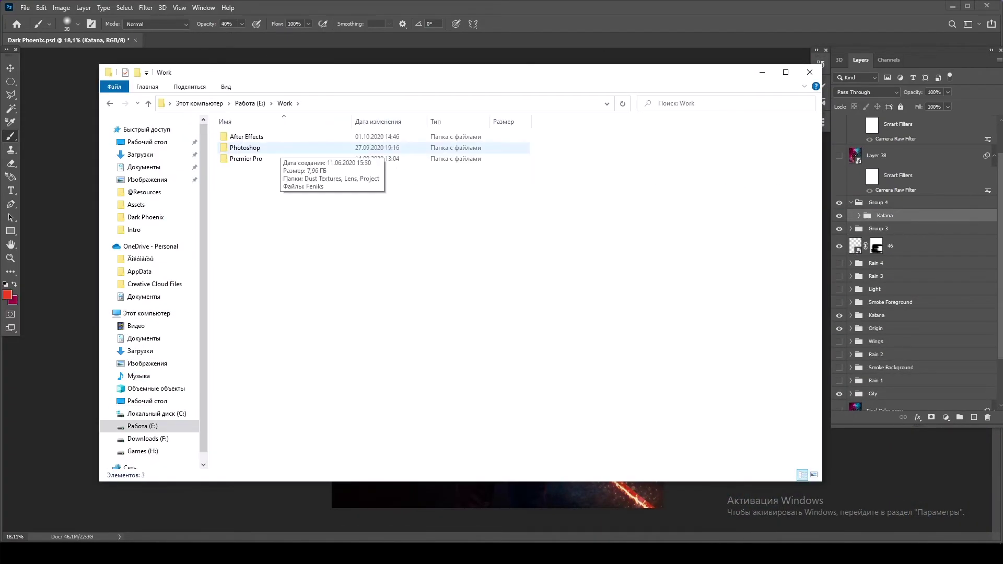
left_click_drag(240, 146, 496, 277)
mouse_move(660, 163)
left_mouse_down()
mouse_move(617, 125)
mouse_move(656, 73)
left_mouse_up()
left_click_drag(662, 276, 666, 277)
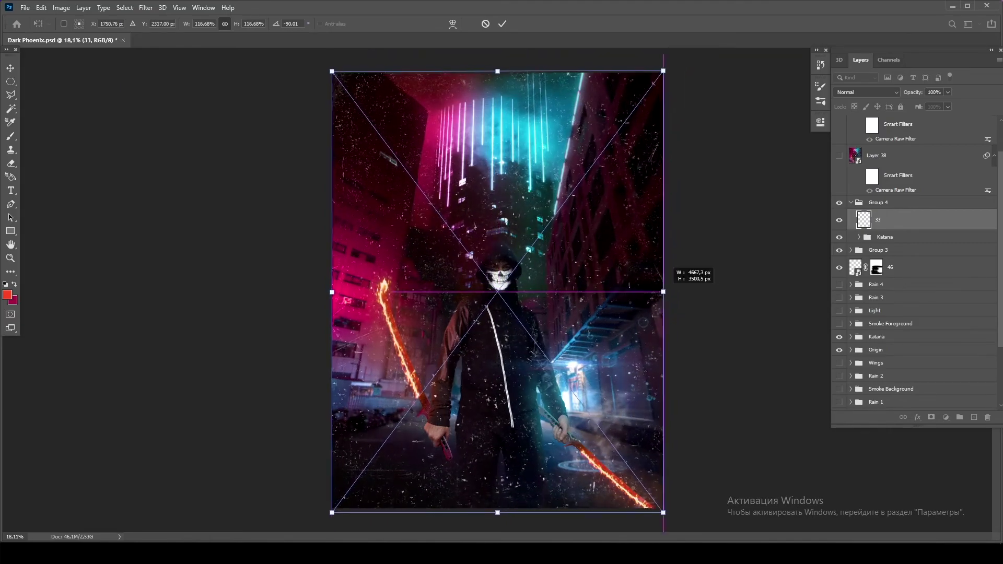
key("Return")
- Hide dust layer 33 with a black mask and set up a soft brush of about 3173 px at 40% opacity
key("b")
key("alt+BackSpace")
key("x")
scroll(491, 296, "down", 3)
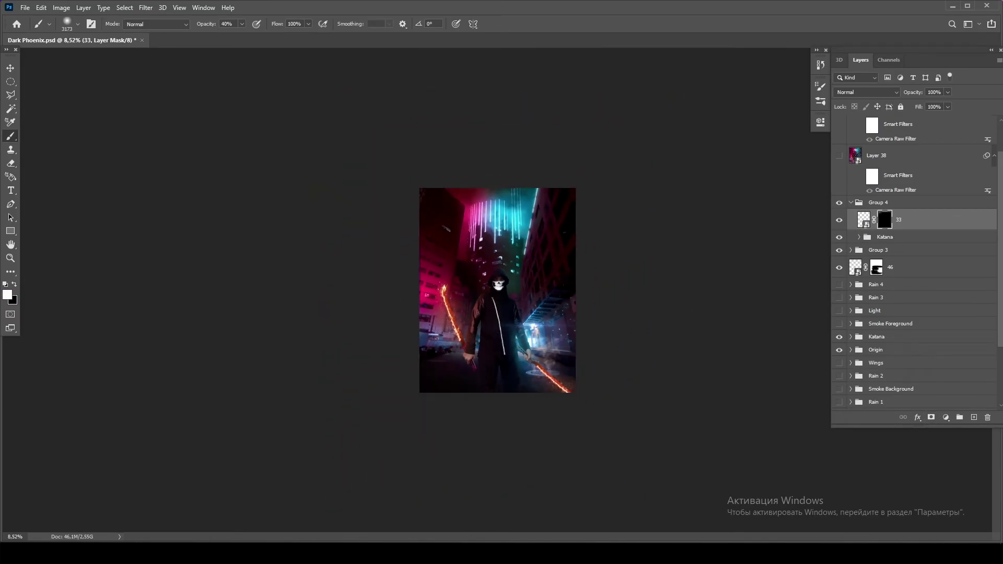
key("x")
scroll(499, 292, "up", 3)
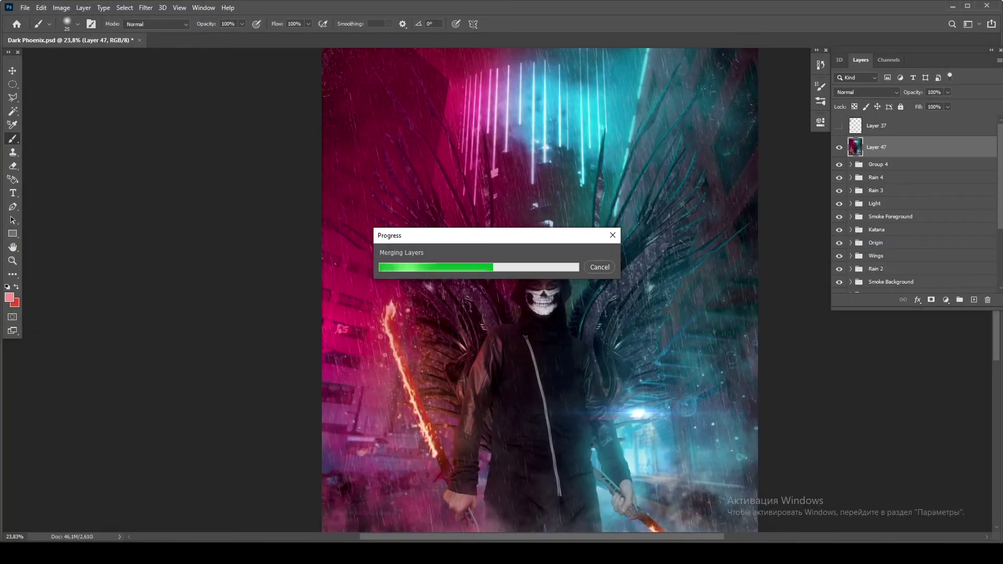
- Grade merged Layer 47 in Camera Raw with temperature -7, tint +6, exposure +0.05, contrast +18, whites +9, highlights -28 and dehaze +3
left_click(146, 7)
left_click(168, 86)
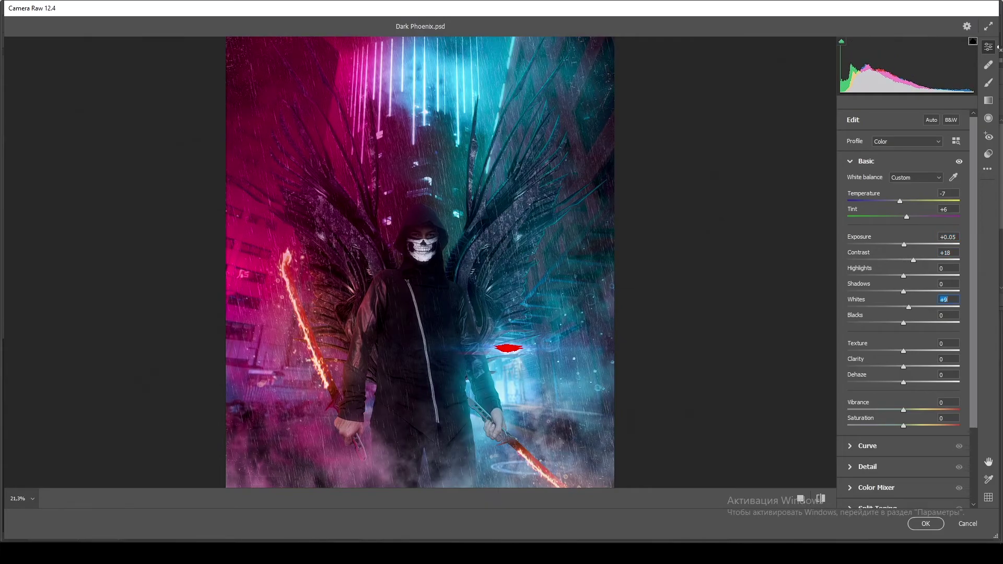
left_click(949, 268)
type("-28")
key("Return")
left_click(949, 375)
type("3")
key("Return")
- Adjust the master and blue point curves, with a master point at input 65, output 63, and set sharpening to 86
left_click(866, 161)
left_click(868, 181)
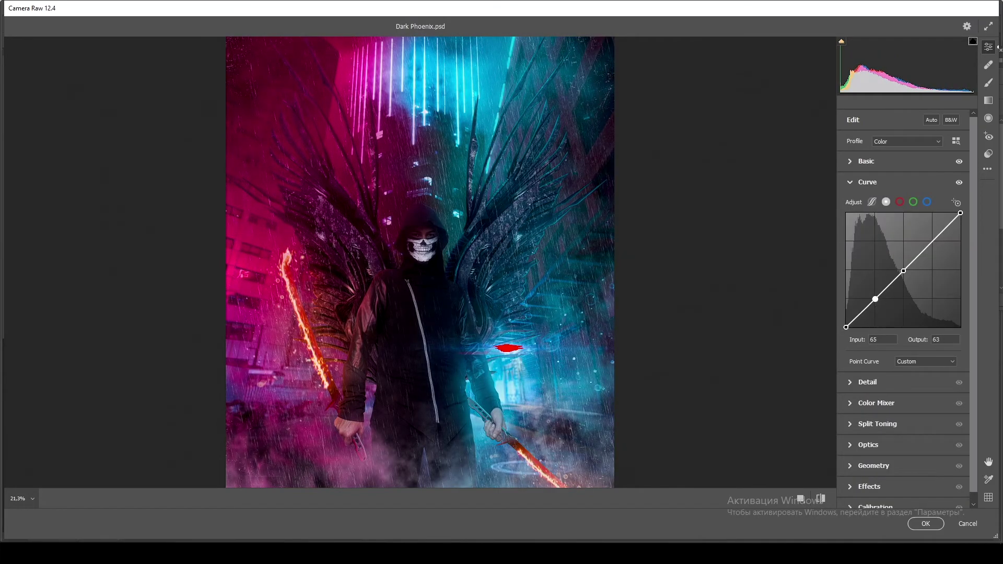
left_click(927, 201)
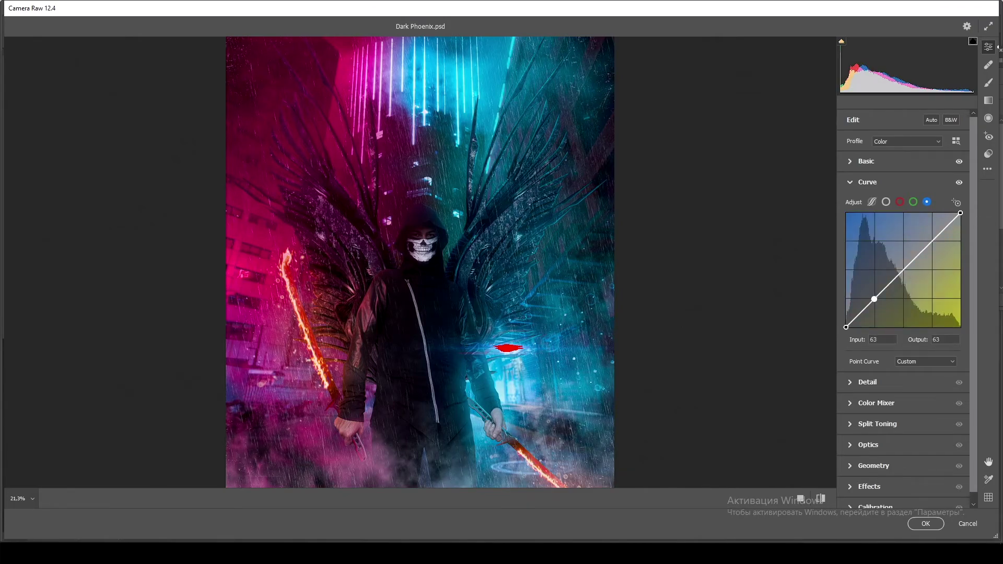
key("ctrl+alt+3")
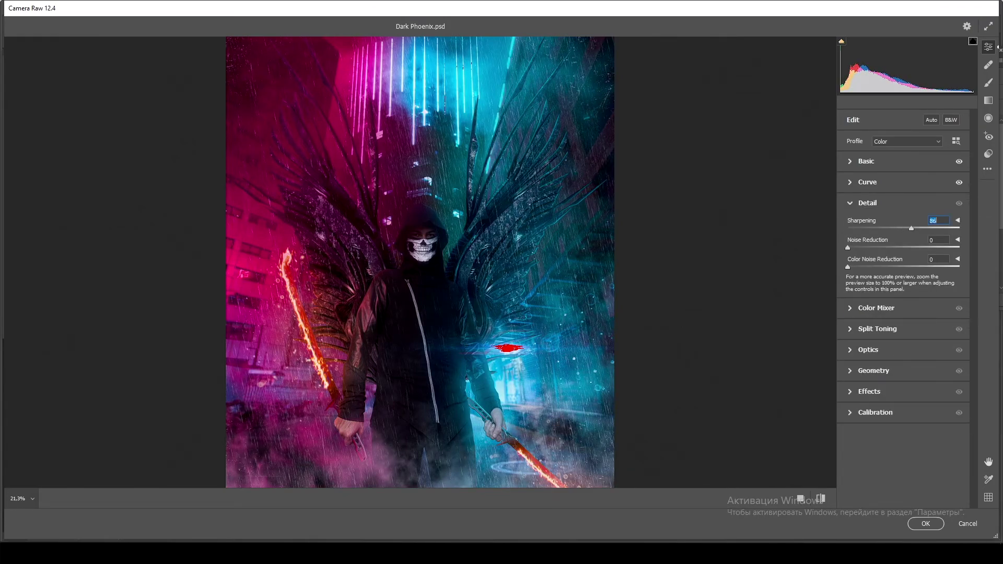
- Set Color Mixer hues to oranges -3, aquas +11, blues +5, magentas -12 and saturations to reds -1, oranges +6, yellows -7, aquas -6, blues +3
key("ctrl+alt+4")
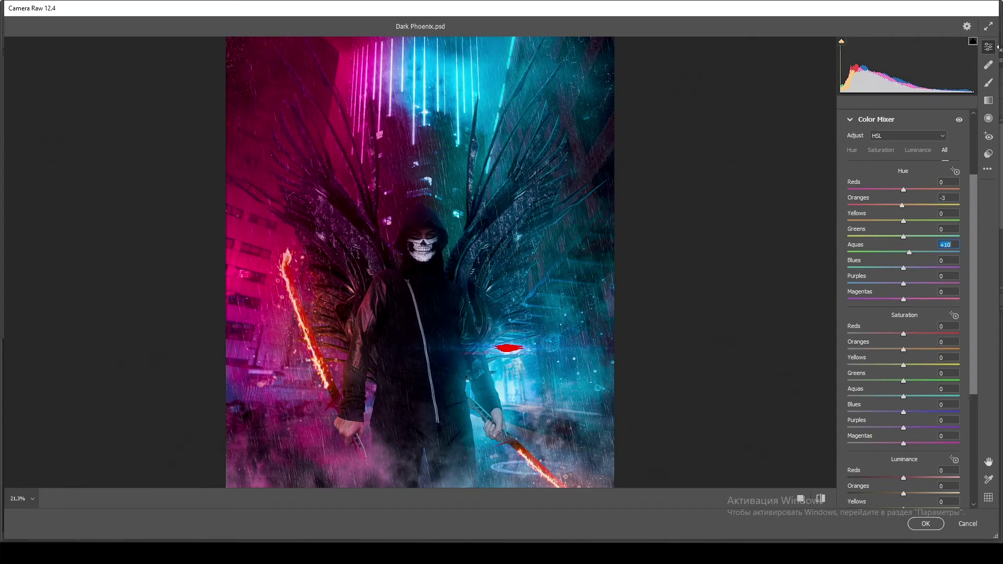
key("Tab")
key("Down")
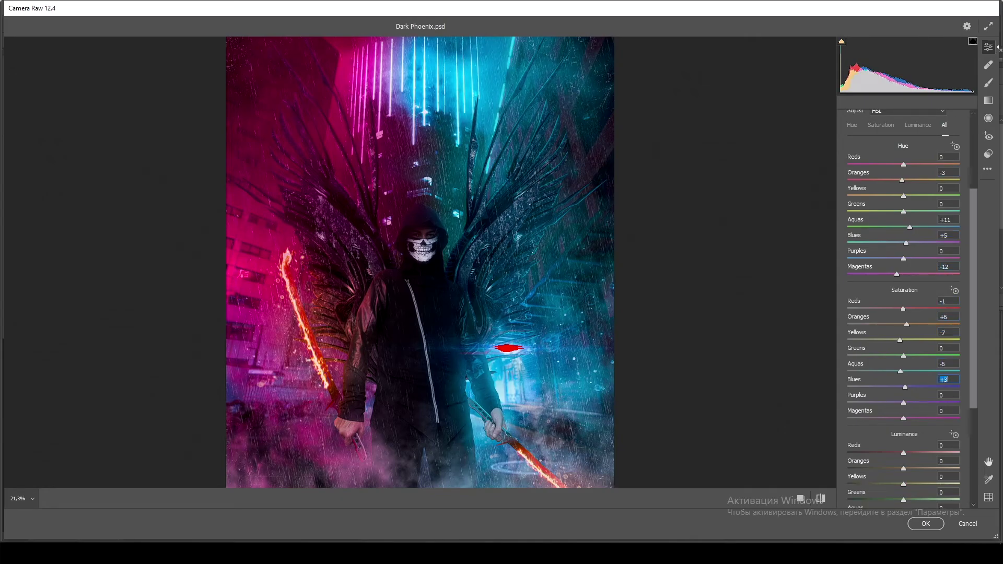
- Split-tone highlights to hue 316, saturation 8 and shadows to hue 316, saturation 1 with balance -21, and lower the Optics distortion slightly
key("ctrl+alt+5")
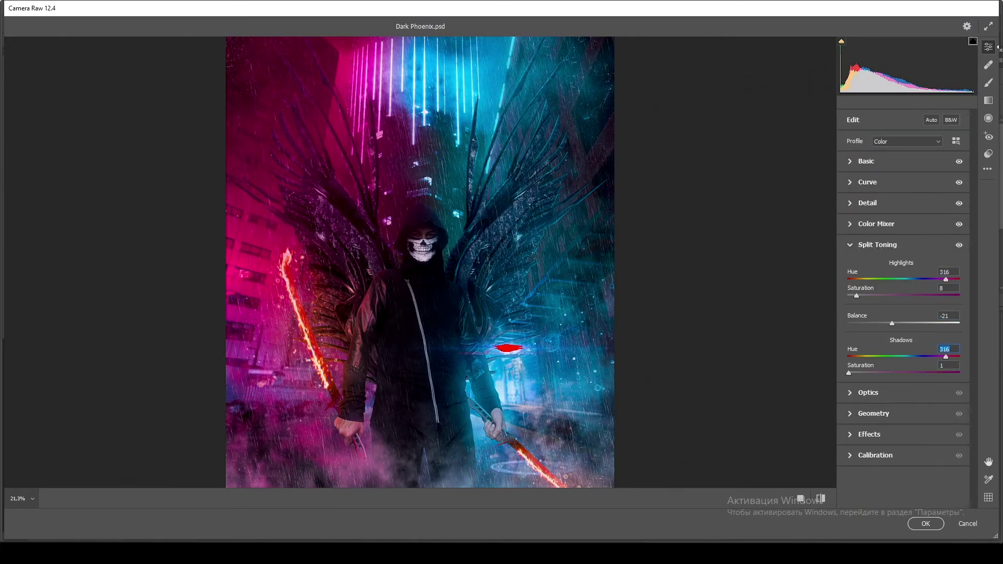
key("ctrl+alt+6")
key("Tab")
key("Down")
key("Down")
key("Down")
key("Down")
key("Down")
key("Down")
key("Down")
- Add grain of 12 and a vignette of -25 with midpoint 80 and the Highlight Priority style
key("ctrl+alt+8")
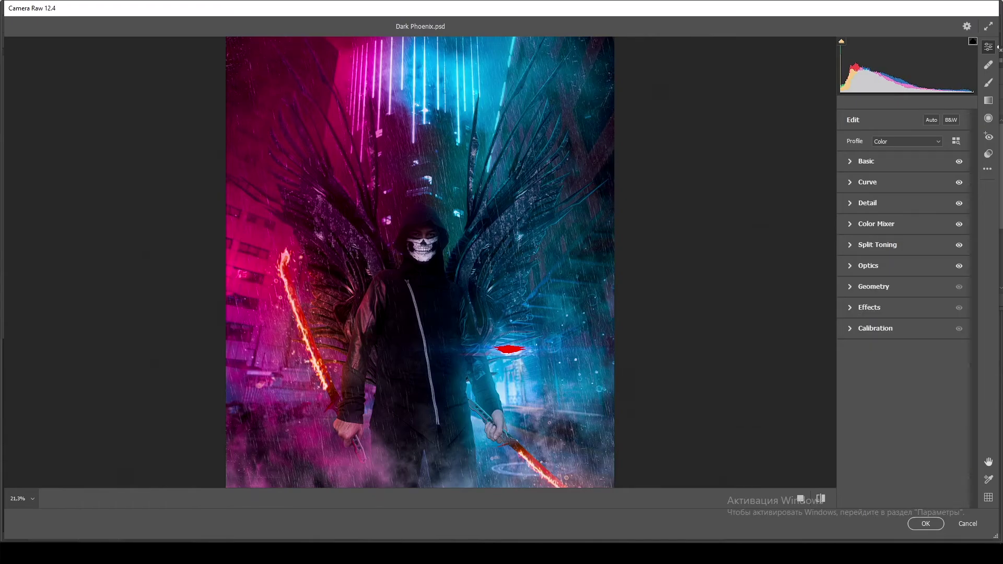
key("Tab")
type("-25")
key("Tab")
type("80")
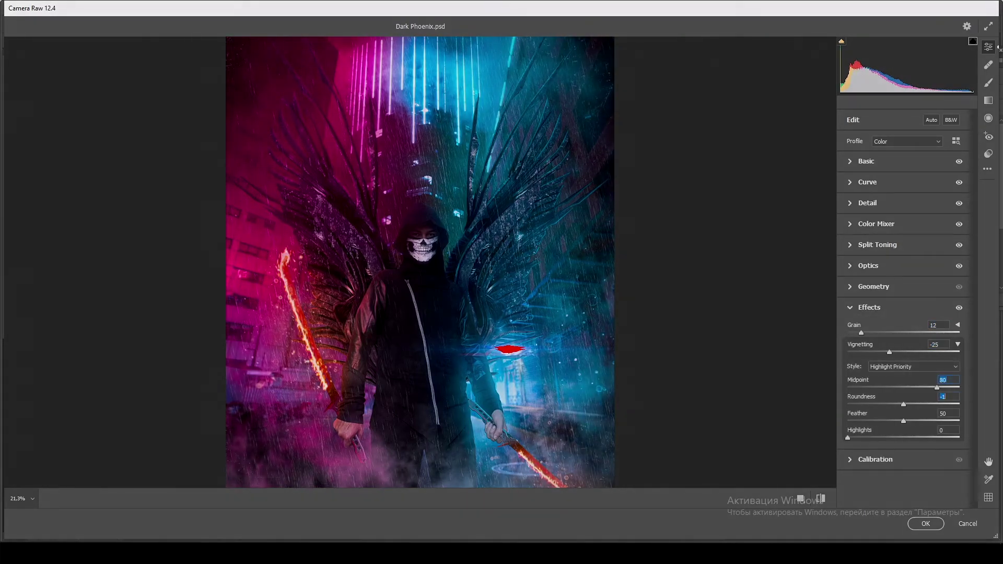
- Enter camera calibration values of -10, +15, +4 and +11 in consecutive fields and apply the Camera Raw grade
key("ctrl+alt+9")
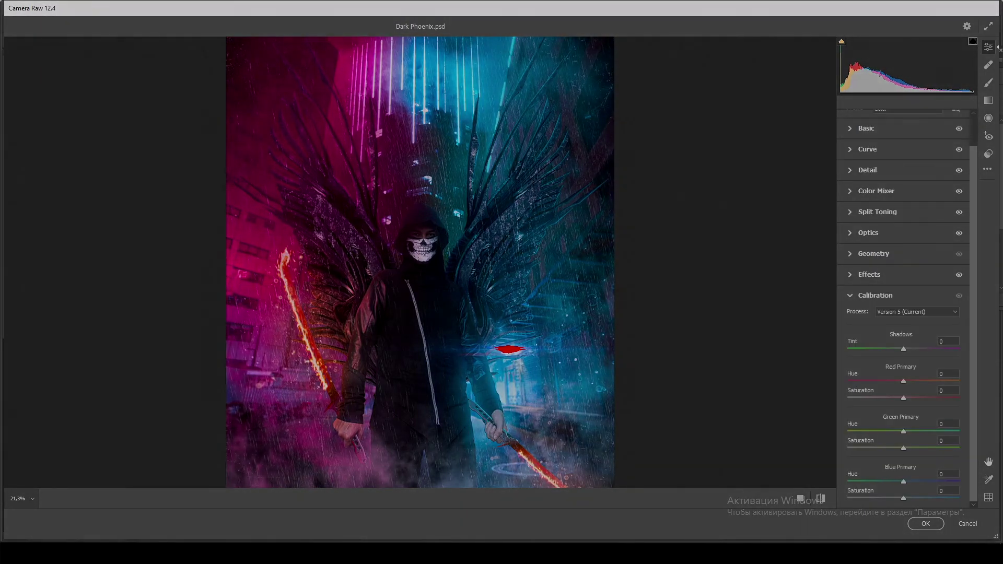
type("-10")
key("Tab")
type("15")
key("Tab")
type("4")
key("Tab")
type("11")
left_click(925, 523)
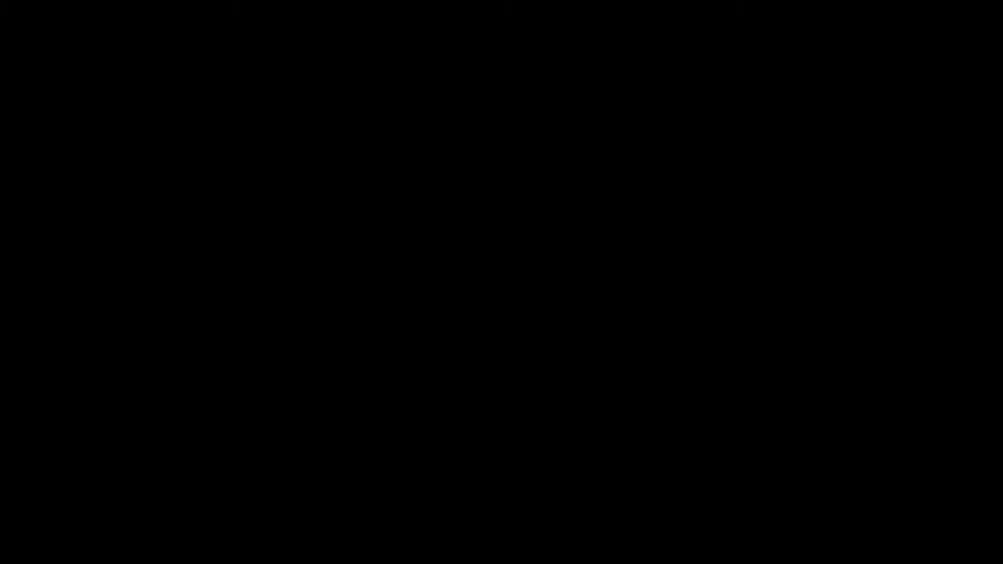